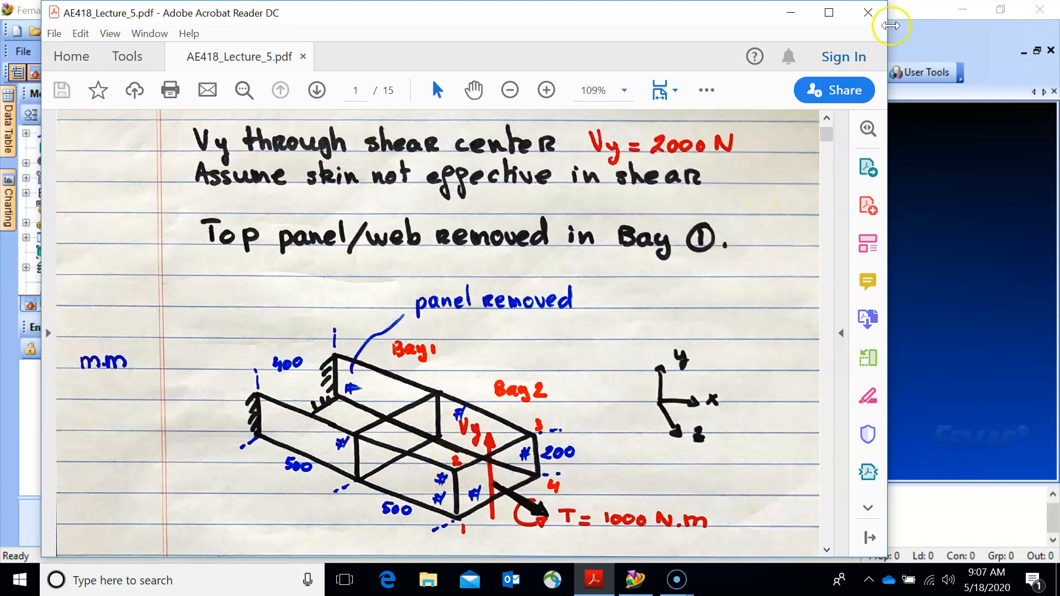
- Switch to Femap and create three geometry points at Y -100, Z 0, with X values 0, 500 and 1000
{"action": "left_click", "coordinate": [793, 13]}
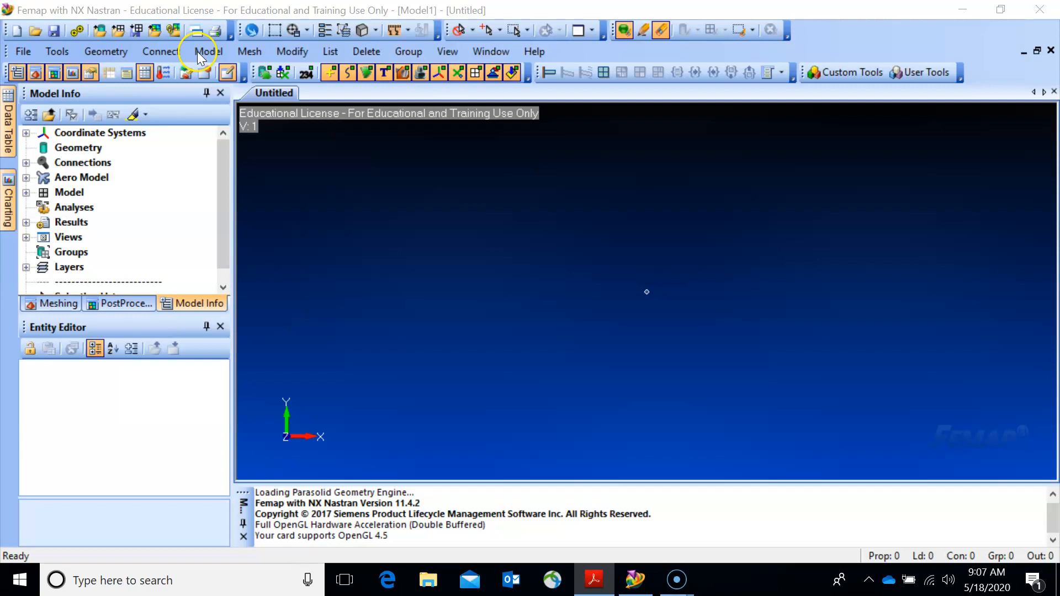
{"action": "left_click", "coordinate": [107, 51]}
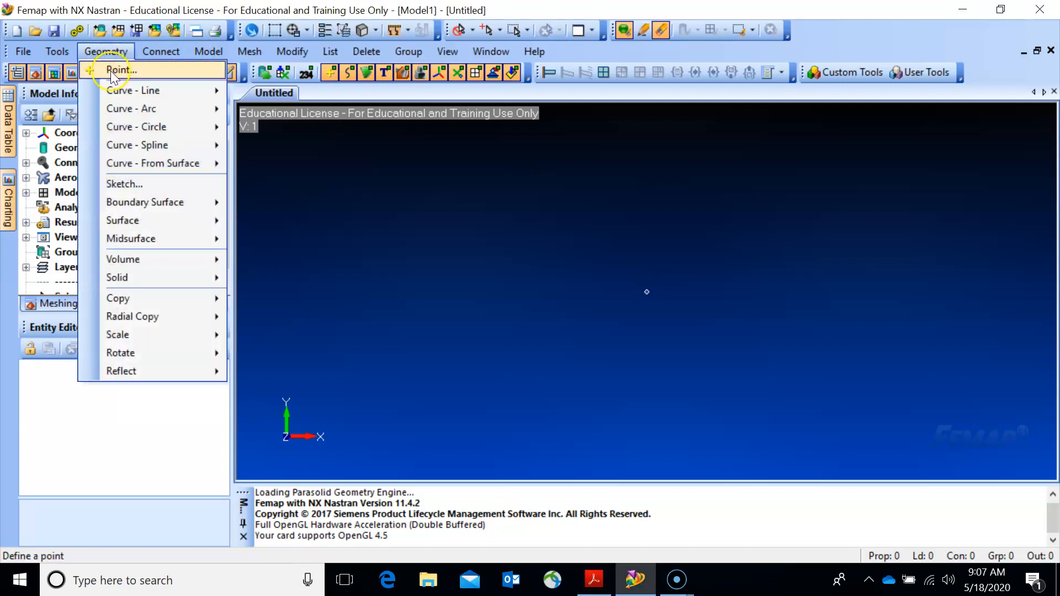
{"action": "left_click", "coordinate": [111, 71]}
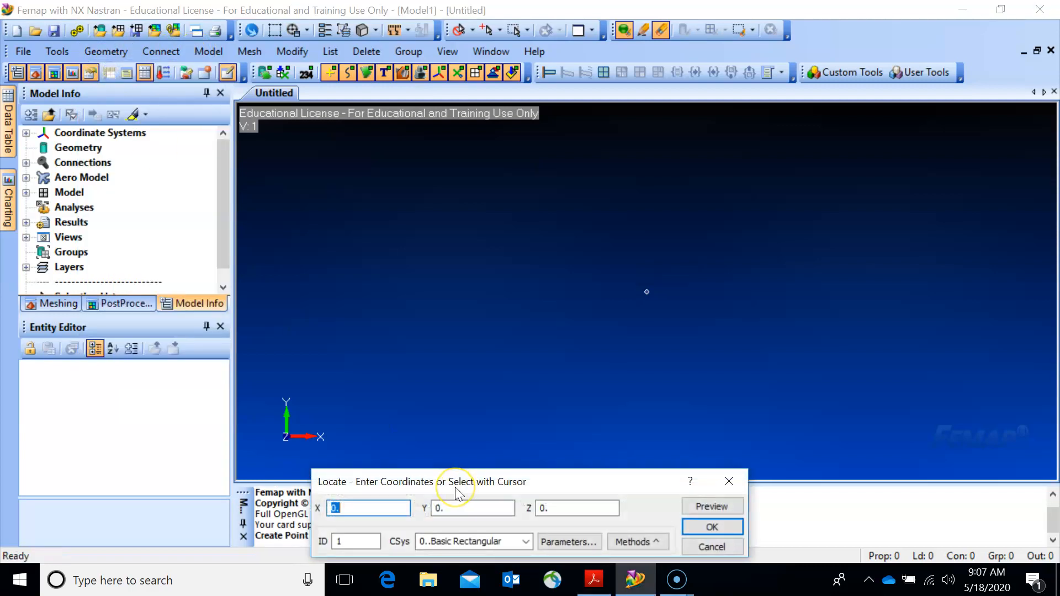
{"action": "left_click", "coordinate": [435, 507]}
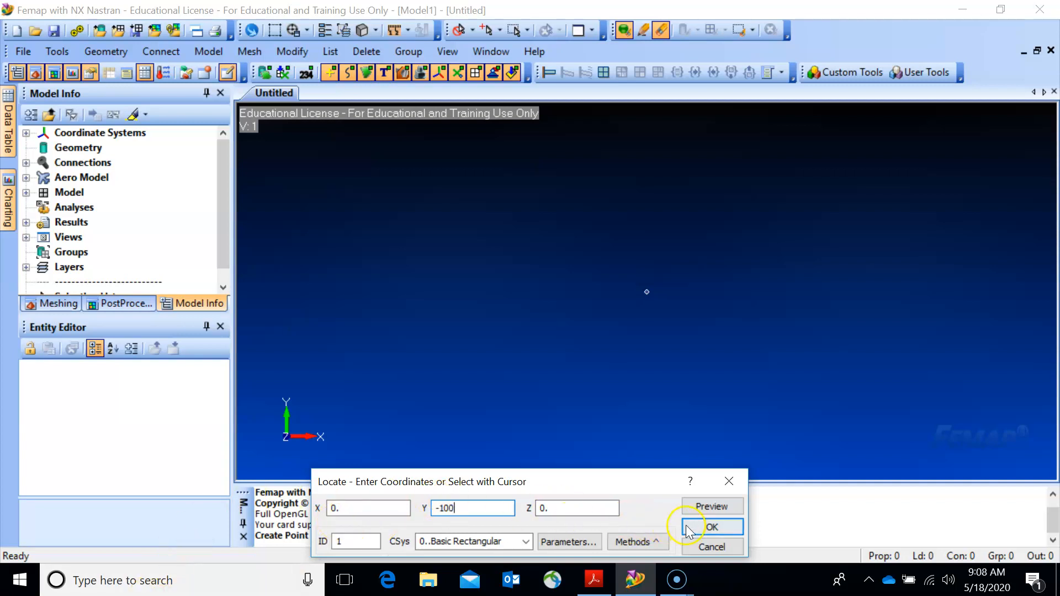
{"action": "left_click", "coordinate": [712, 527]}
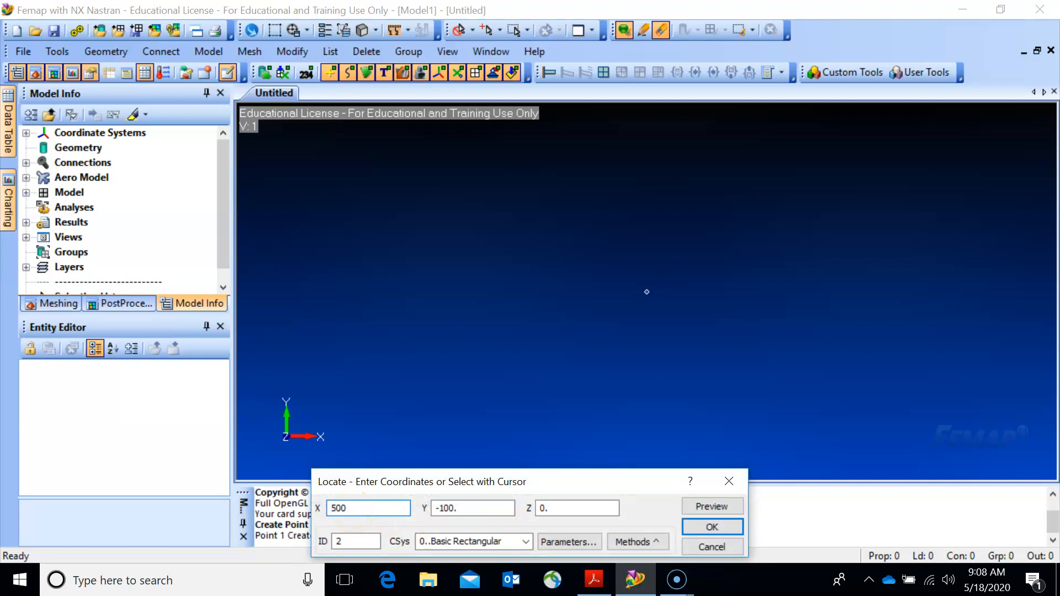
{"action": "left_click", "coordinate": [708, 527]}
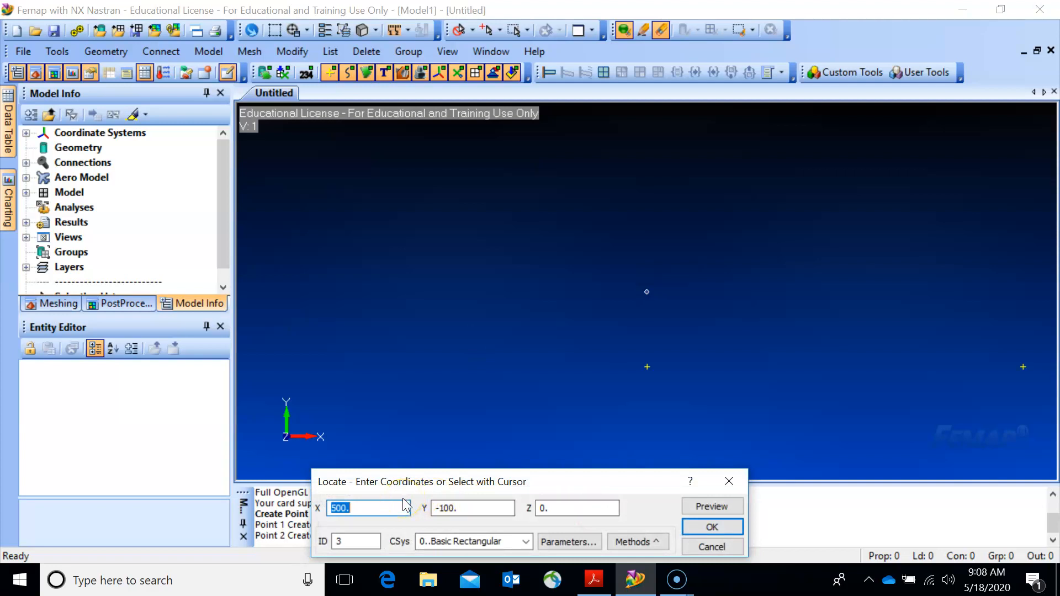
{"action": "type", "text": "1000"}
{"action": "left_click", "coordinate": [711, 527]}
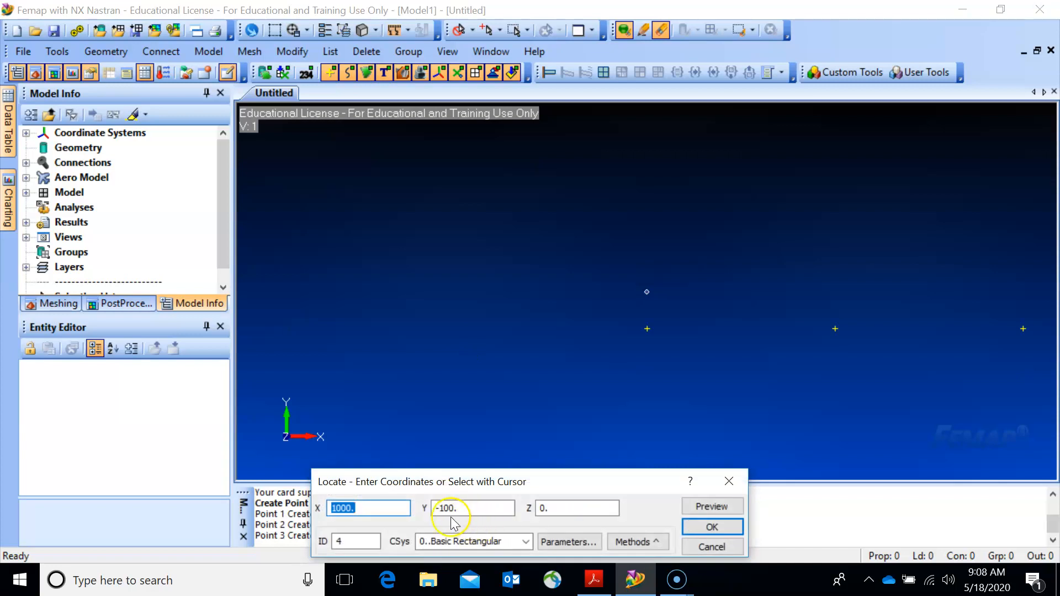
- Create three points at Y 100, Z 0, with X values 1000, 500 and 0
{"action": "left_click", "coordinate": [437, 508]}
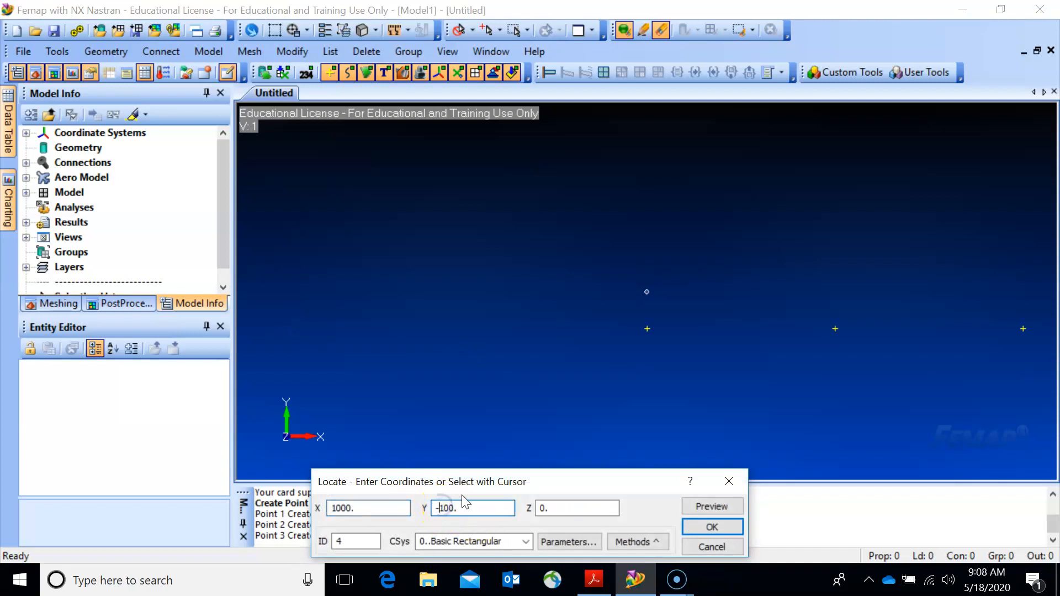
{"action": "left_click", "coordinate": [696, 528]}
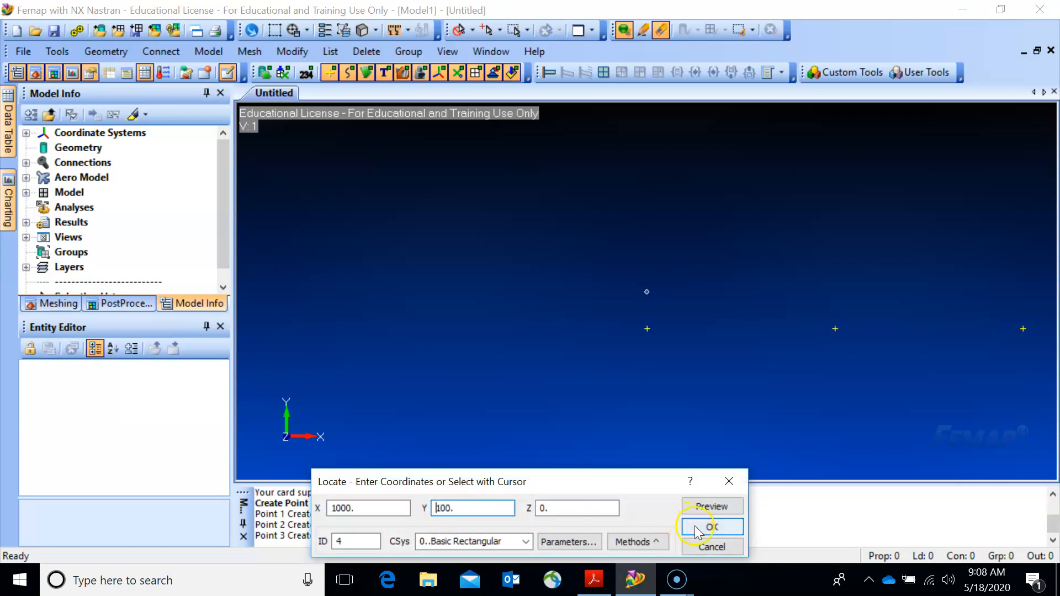
{"action": "left_click", "coordinate": [696, 528]}
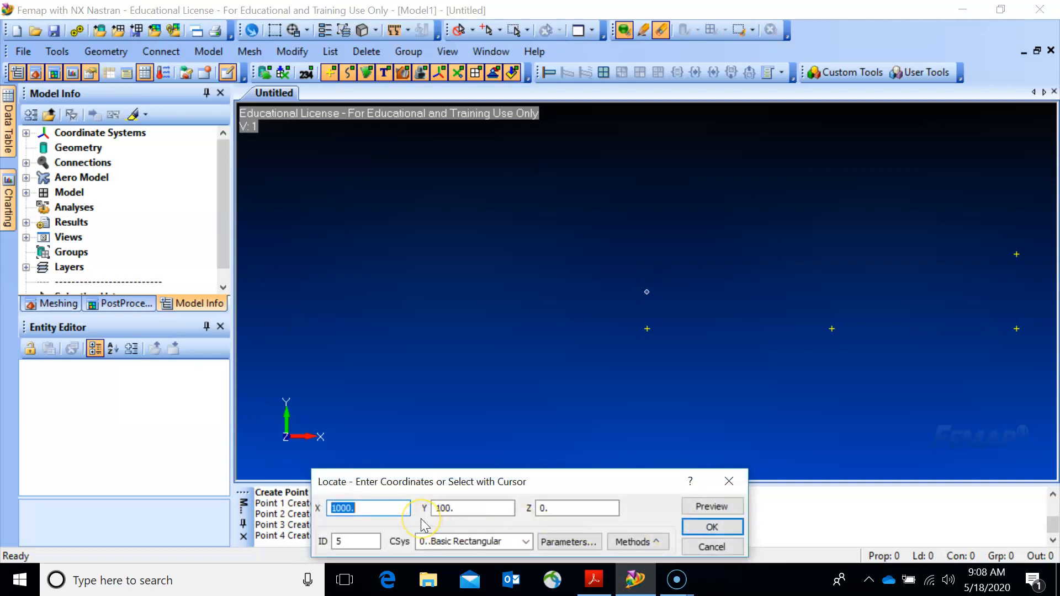
{"action": "type", "text": "500"}
{"action": "left_click", "coordinate": [712, 527]}
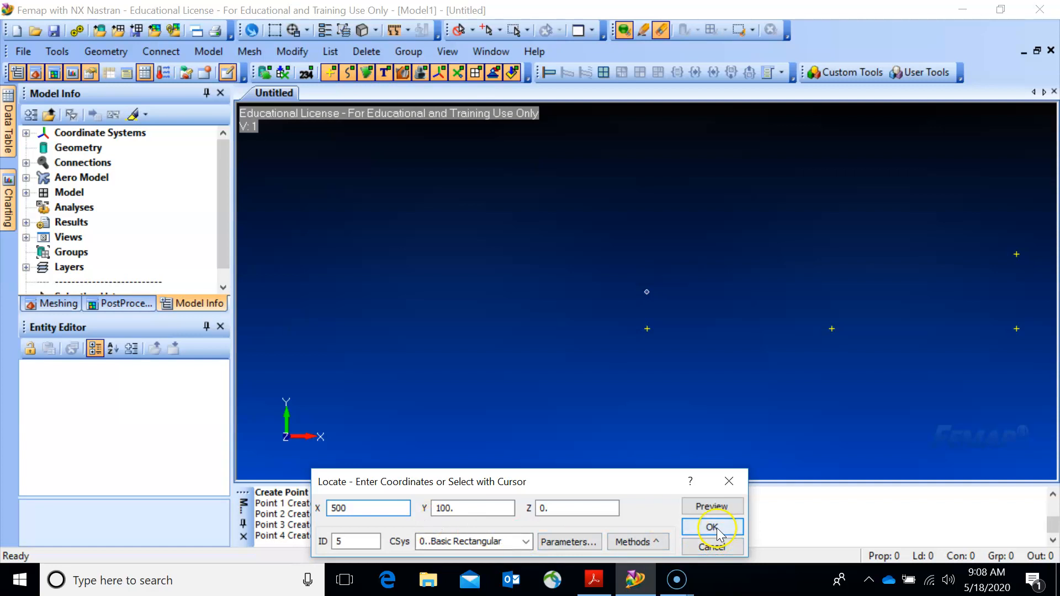
{"action": "type", "text": "0"}
{"action": "left_click", "coordinate": [712, 527]}
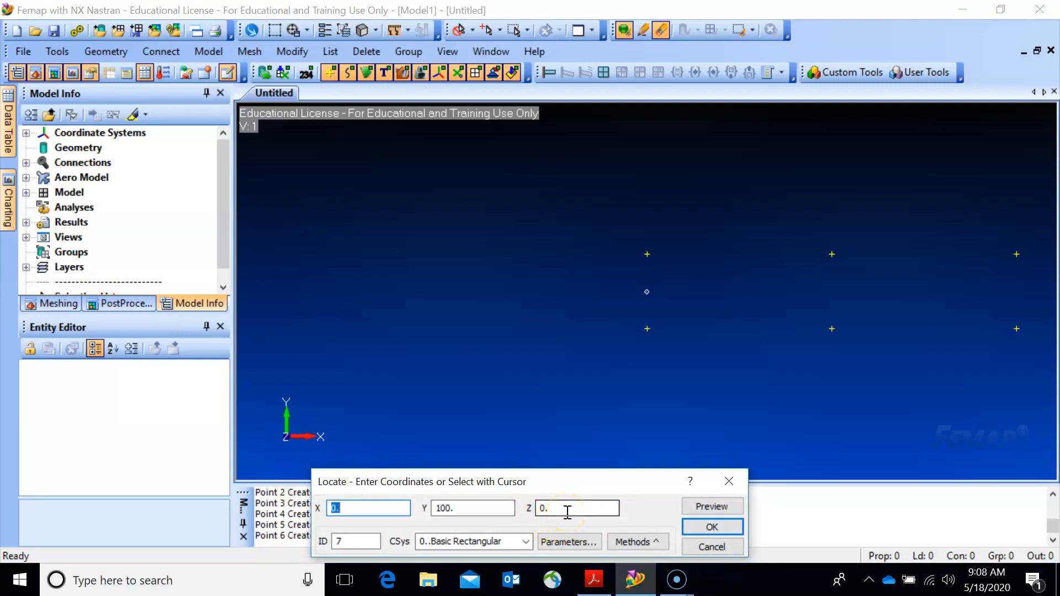
- Create three points at Y -100, Z -200, with X values 0, 500 and 1000
{"action": "left_click", "coordinate": [541, 508]}
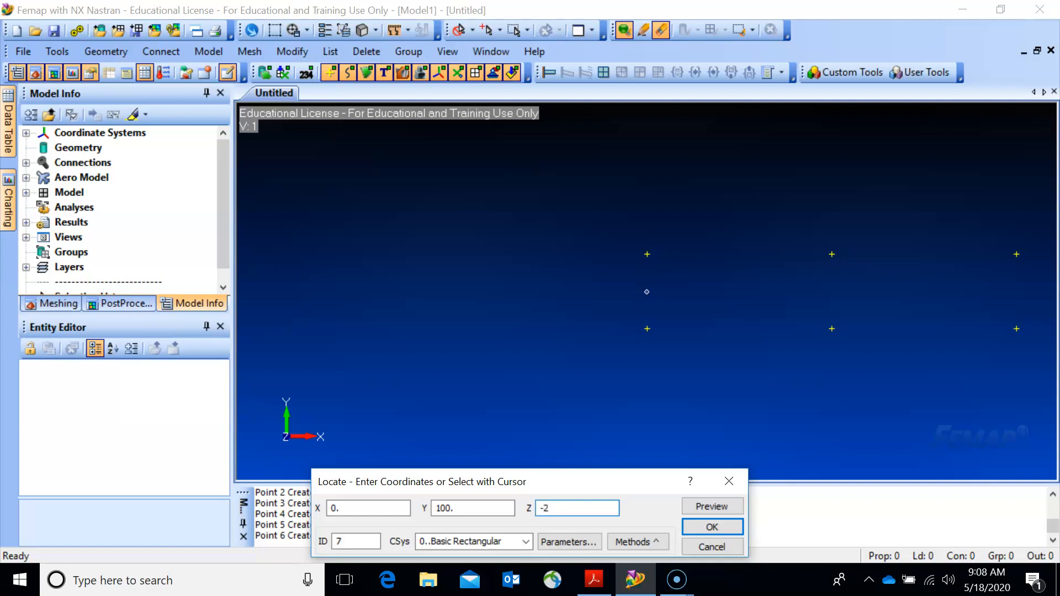
{"action": "left_click", "coordinate": [426, 543]}
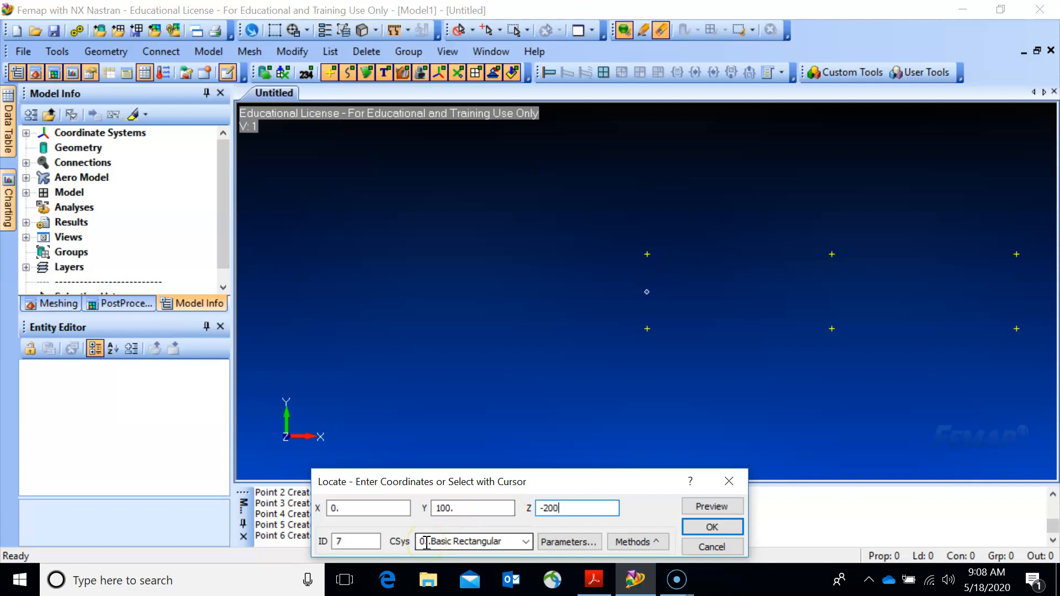
{"action": "left_click", "coordinate": [439, 506]}
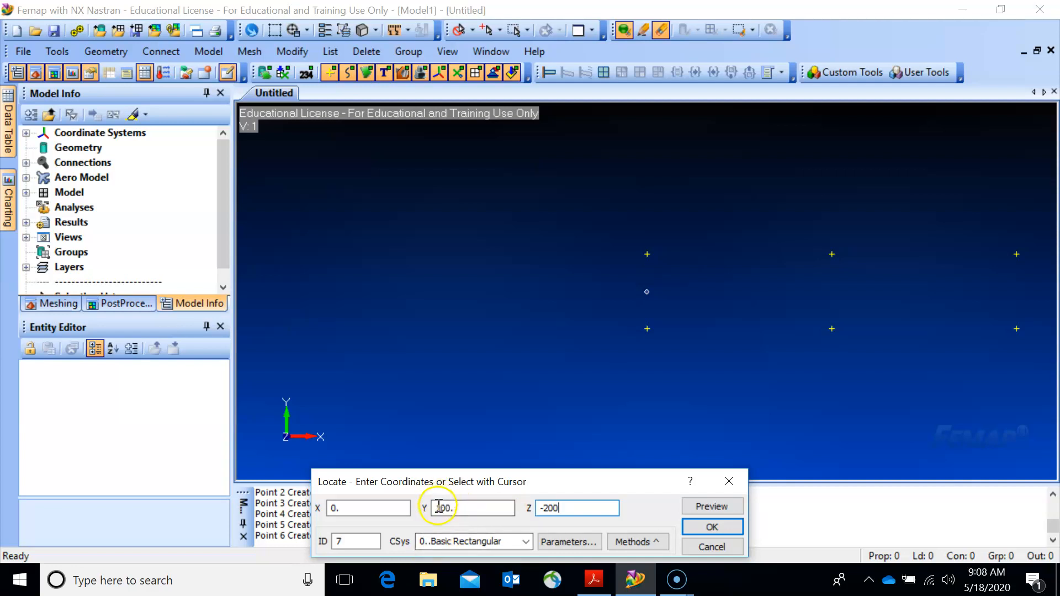
{"action": "left_click", "coordinate": [436, 507]}
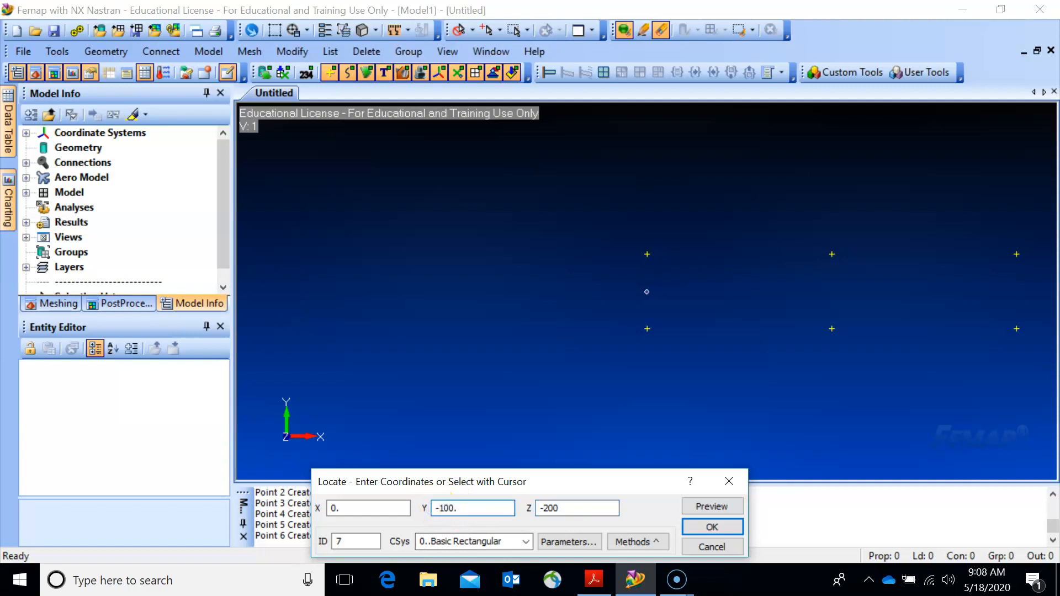
{"action": "left_click", "coordinate": [712, 527]}
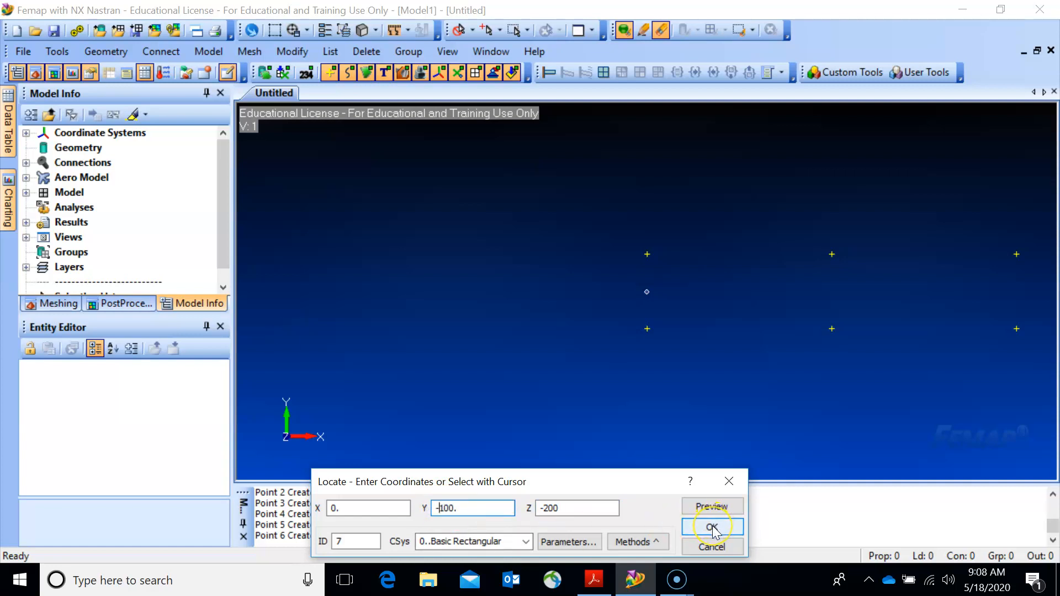
{"action": "left_click", "coordinate": [712, 528]}
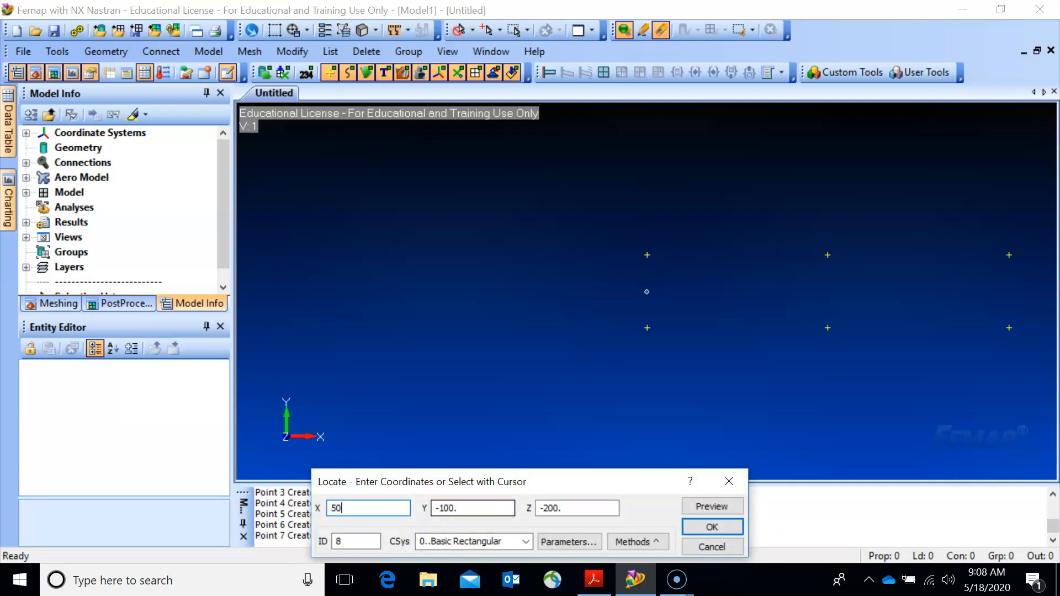
{"action": "left_click", "coordinate": [712, 528]}
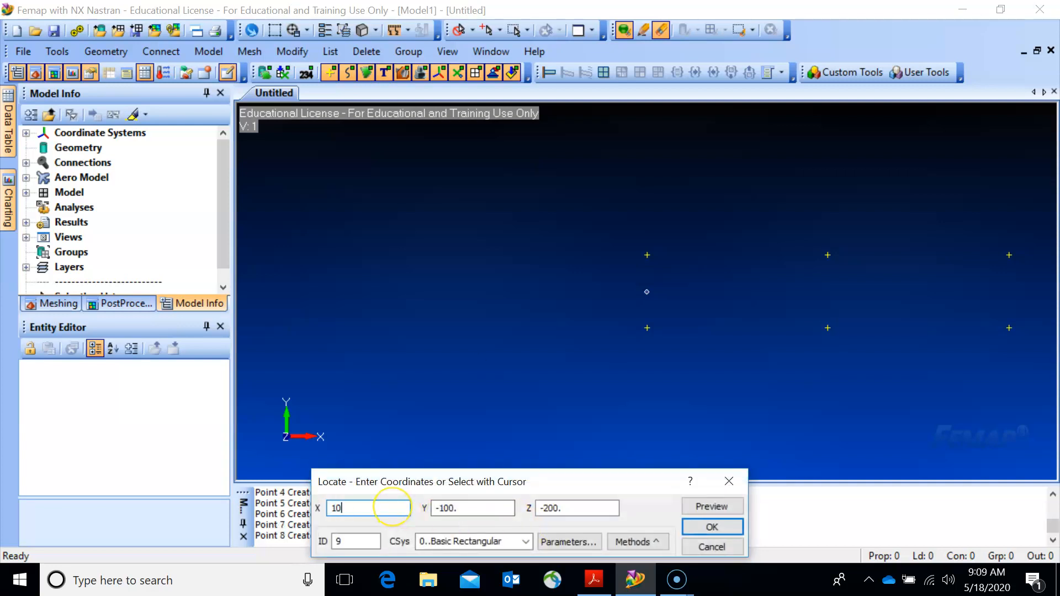
{"action": "left_click", "coordinate": [712, 527]}
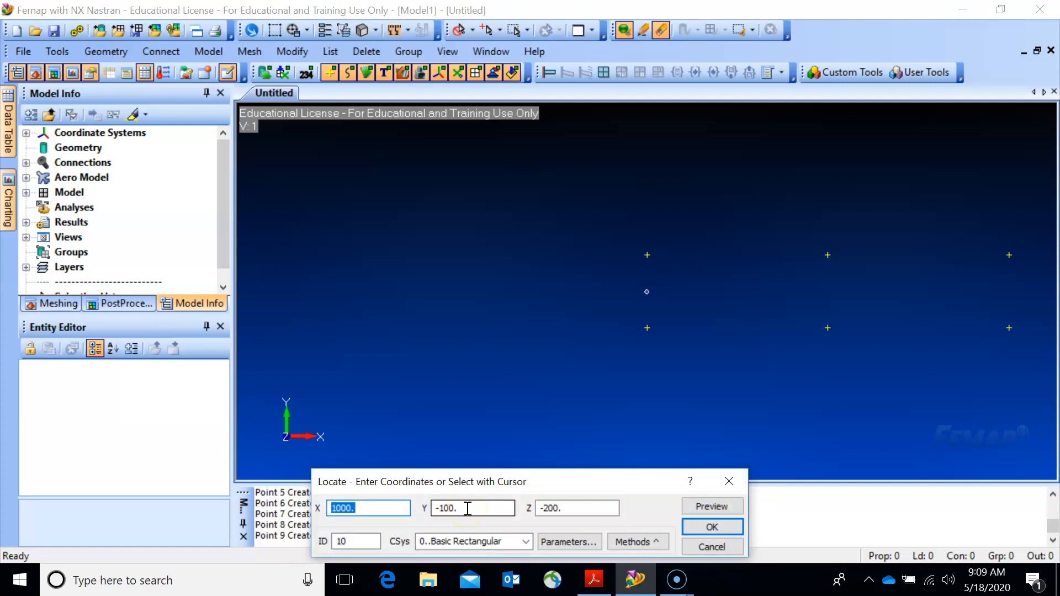
- Create three points at Y 100, Z -200, with X values 1000, 500 and 0
{"action": "key", "text": "Tab"}
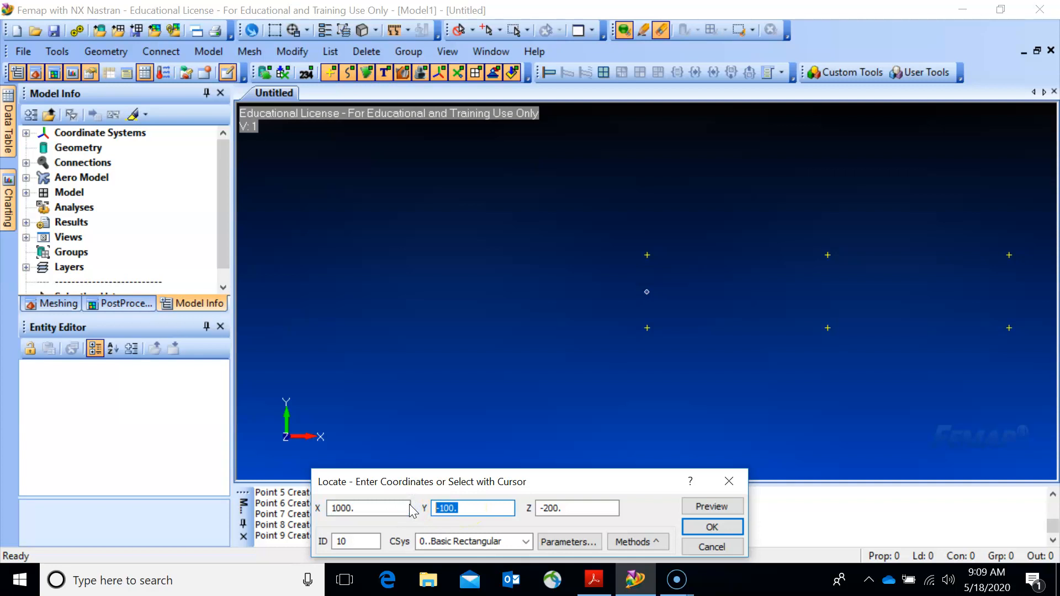
{"action": "type", "text": "1"}
{"action": "left_click", "coordinate": [724, 526]}
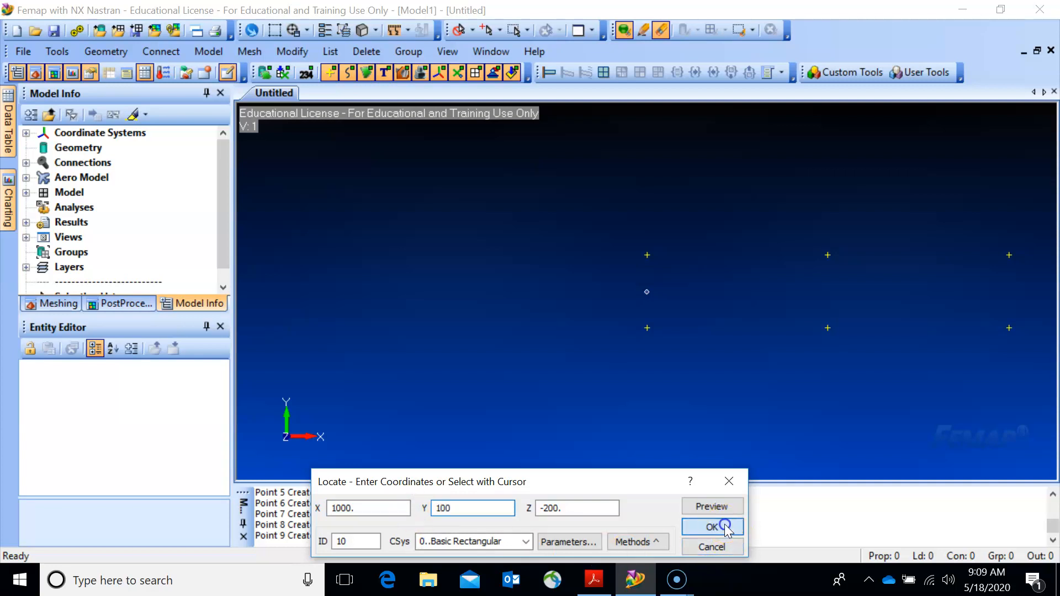
{"action": "type", "text": "500"}
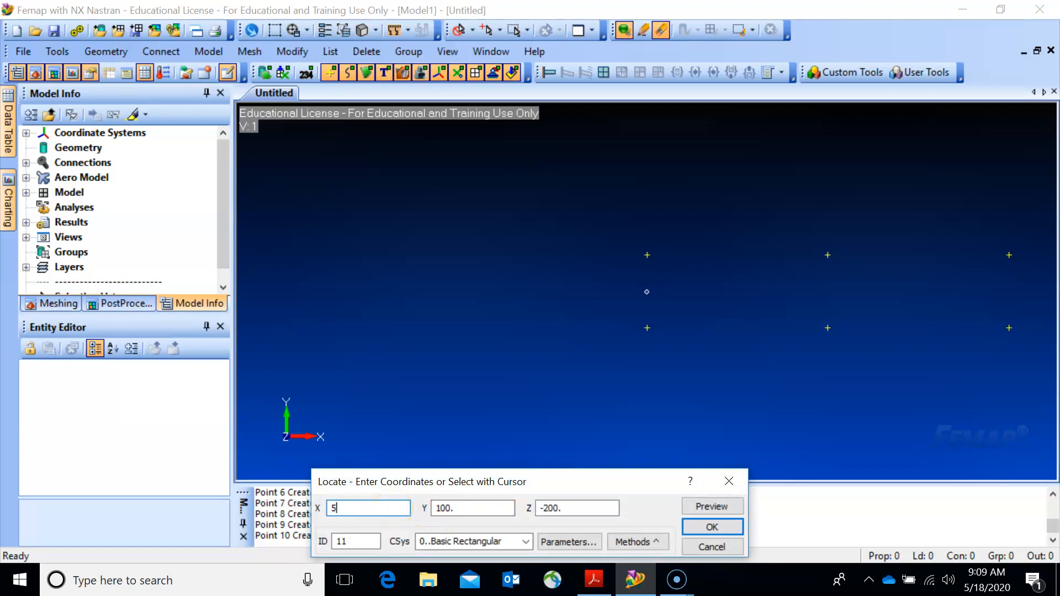
{"action": "left_click", "coordinate": [685, 528]}
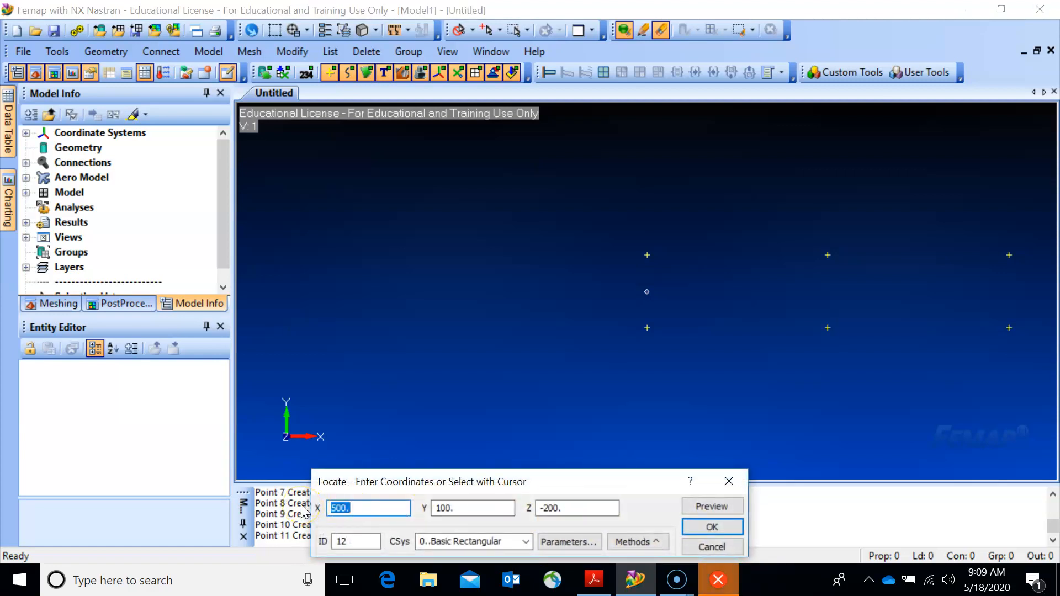
{"action": "type", "text": "0"}
{"action": "left_click", "coordinate": [718, 528]}
- Create three points at Y 100, Z 200, with X values 0, 500 and 1000
{"action": "left_click", "coordinate": [577, 509]}
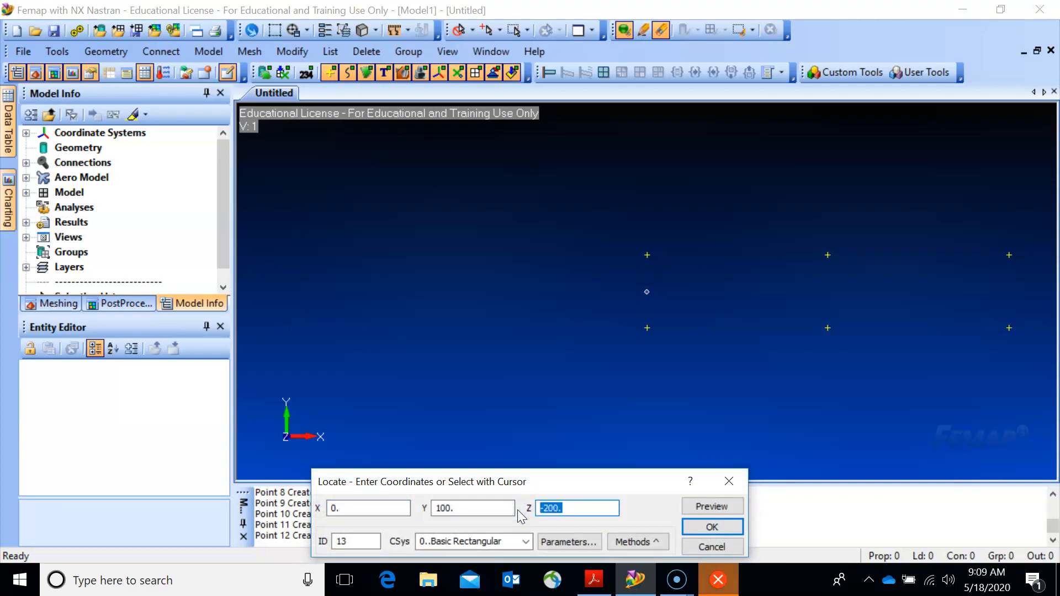
{"action": "type", "text": "200"}
{"action": "left_click", "coordinate": [725, 529]}
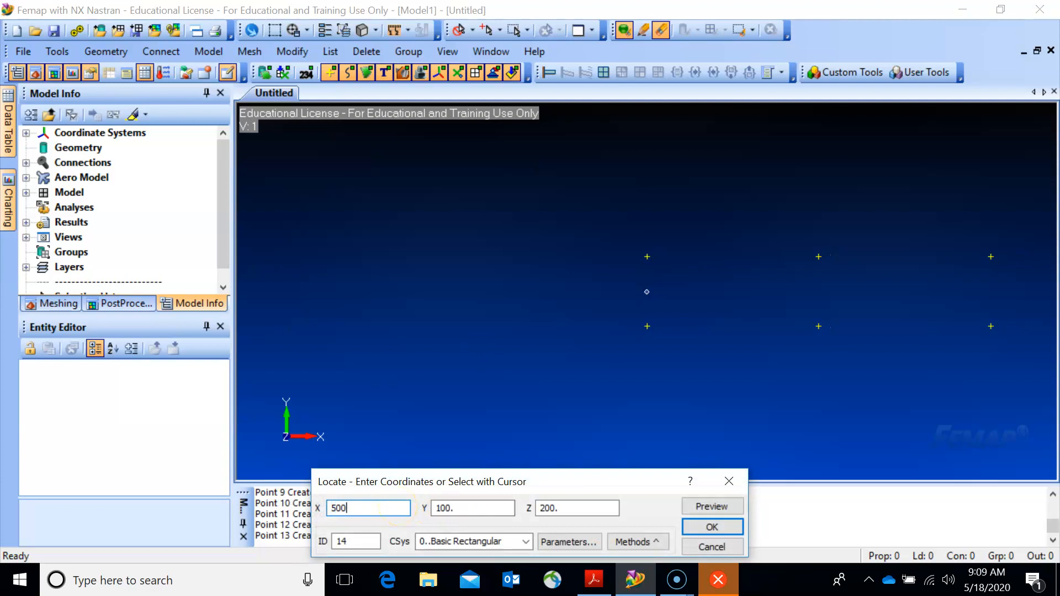
{"action": "left_click", "coordinate": [688, 529]}
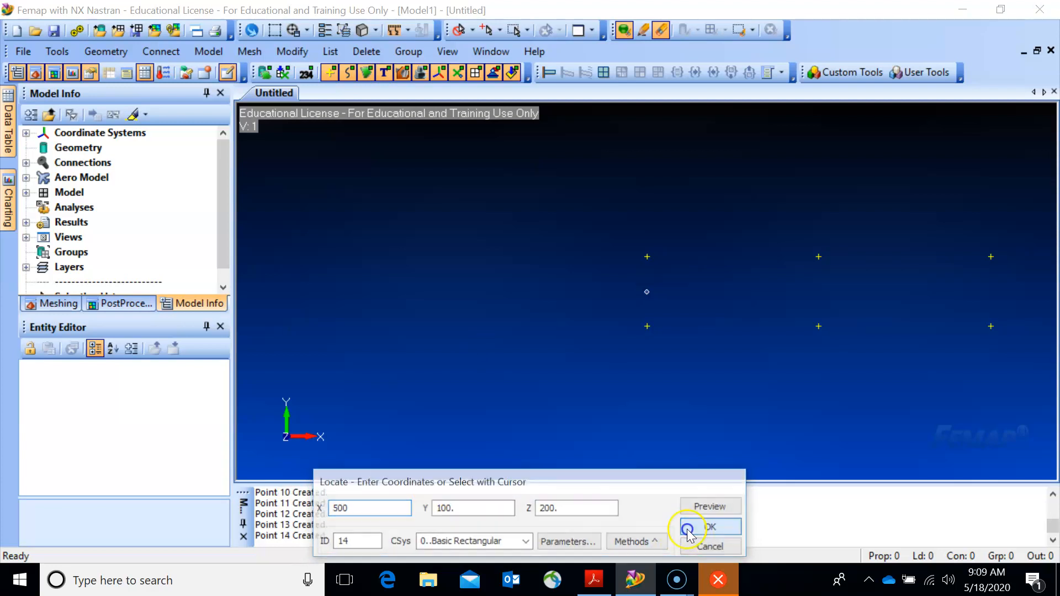
{"action": "type", "text": "1000"}
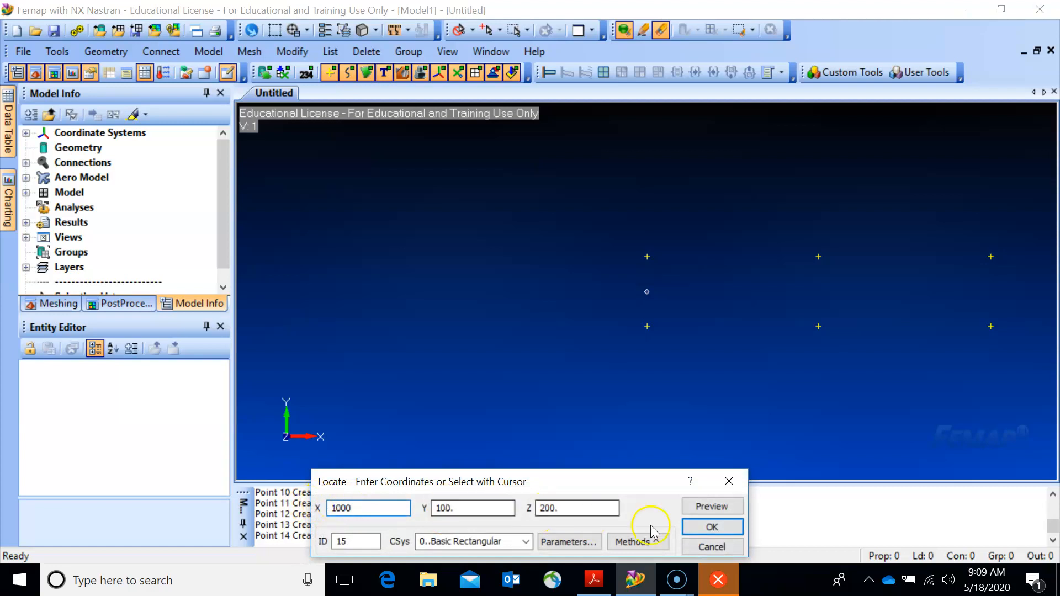
{"action": "left_click", "coordinate": [712, 529]}
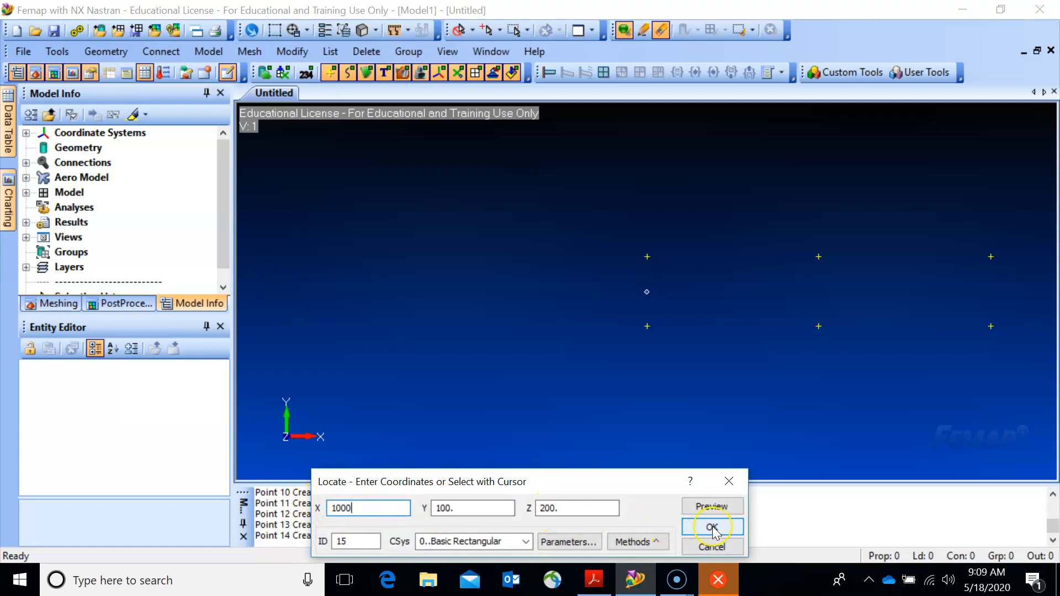
{"action": "type", "text": "000"}
- Create three points at Y -100, Z 200, with X values 1000, 500 and 0, and end point creation
{"action": "left_click", "coordinate": [437, 508]}
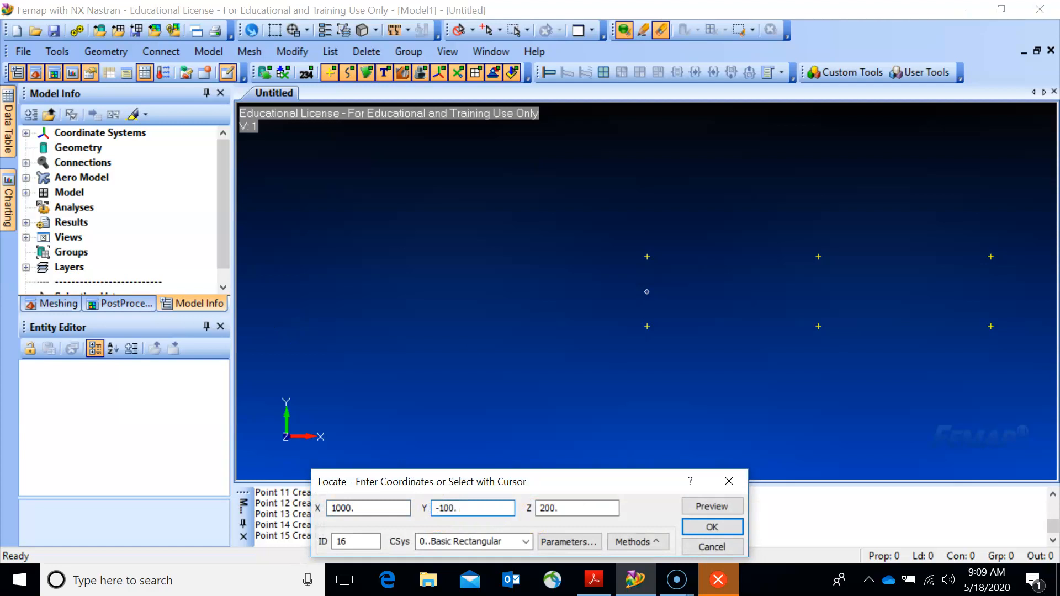
{"action": "left_click", "coordinate": [713, 529]}
{"action": "type", "text": "5"}
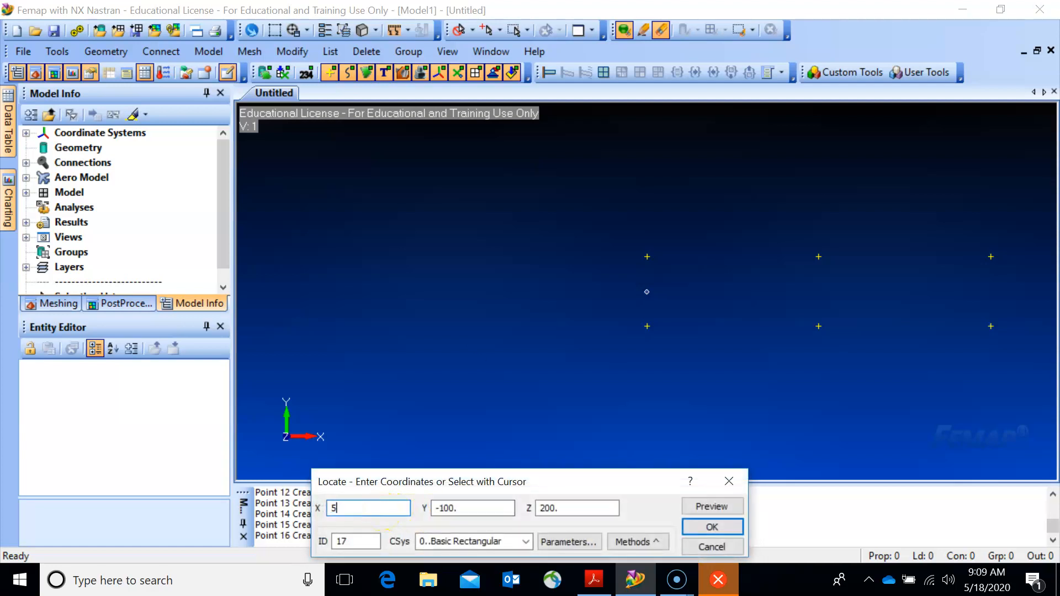
{"action": "type", "text": "00"}
{"action": "left_click", "coordinate": [712, 527]}
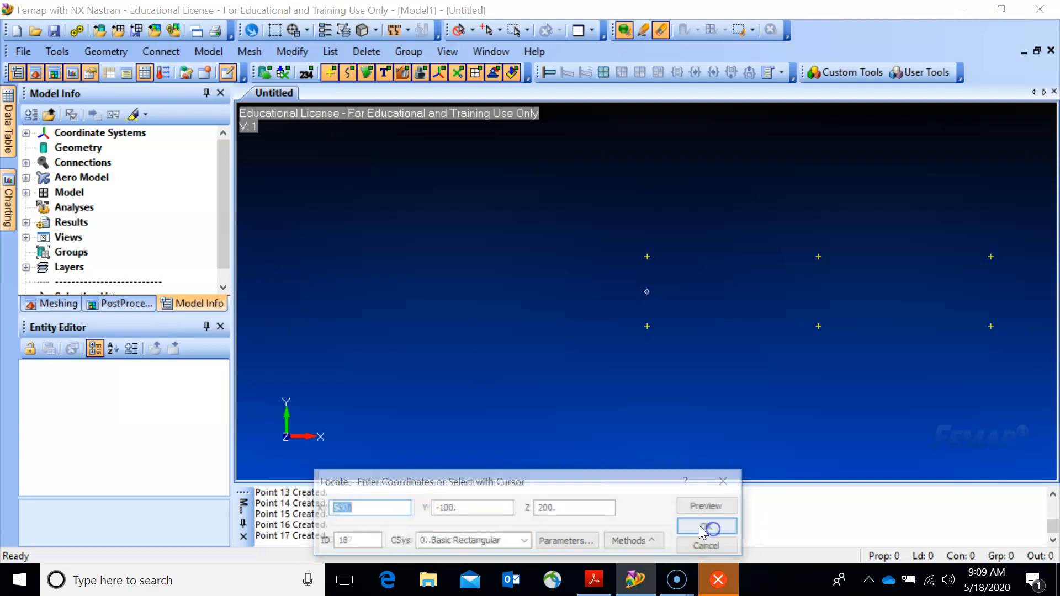
{"action": "type", "text": "0"}
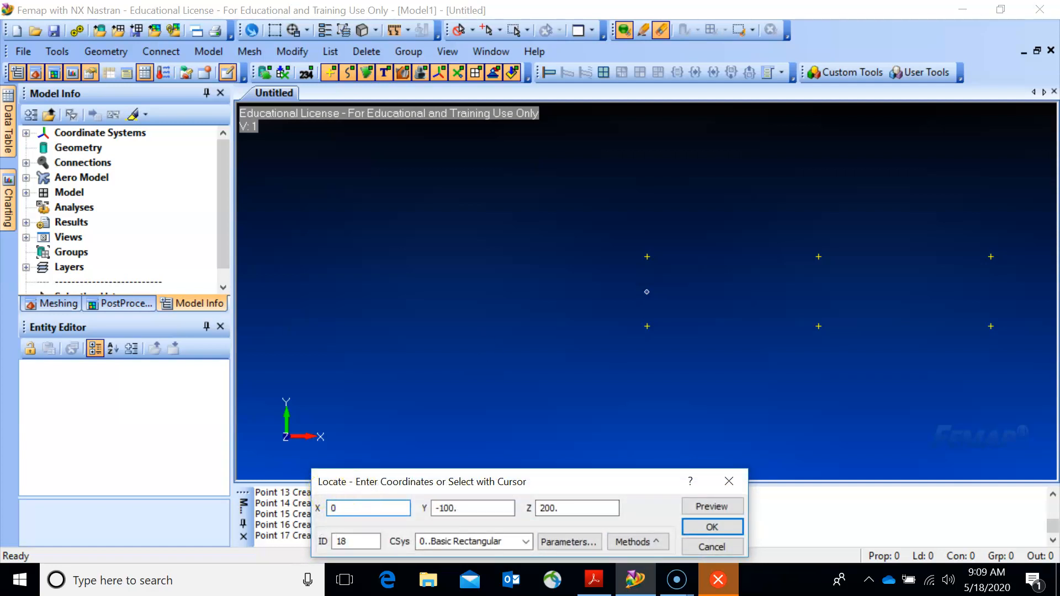
{"action": "left_click", "coordinate": [725, 527]}
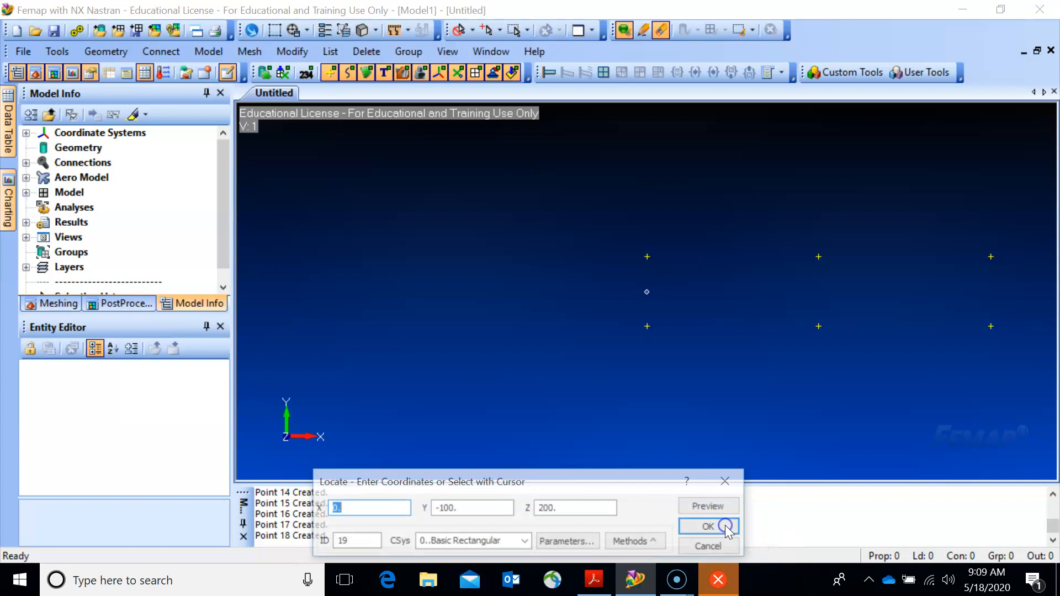
{"action": "left_click", "coordinate": [708, 546]}
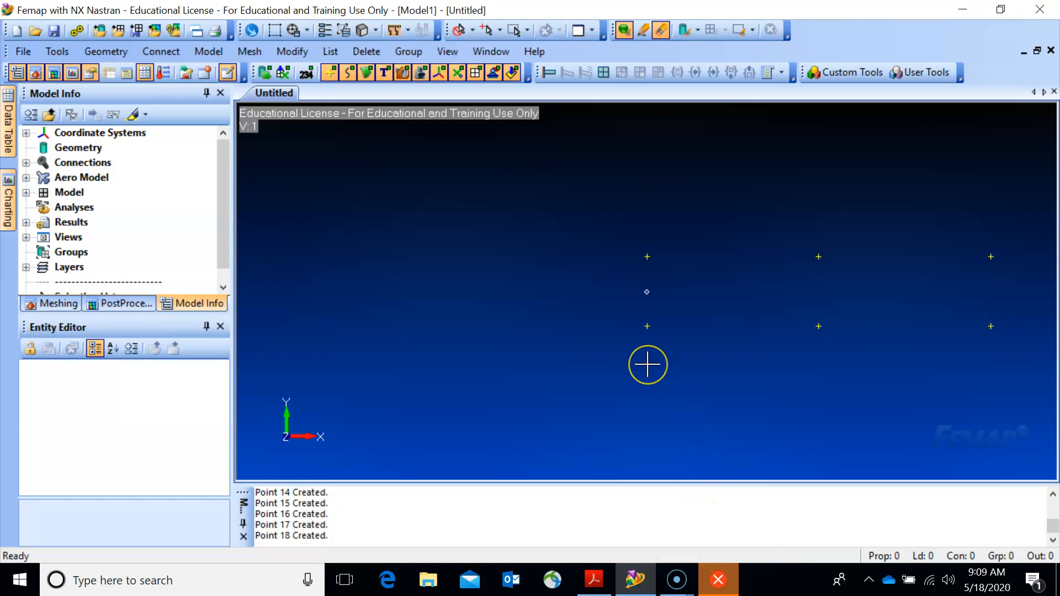
- Create a four-corner surface closing the beam end at X 1000, locating its corners with the On Point method
{"action": "key", "text": "ctrl+a"}
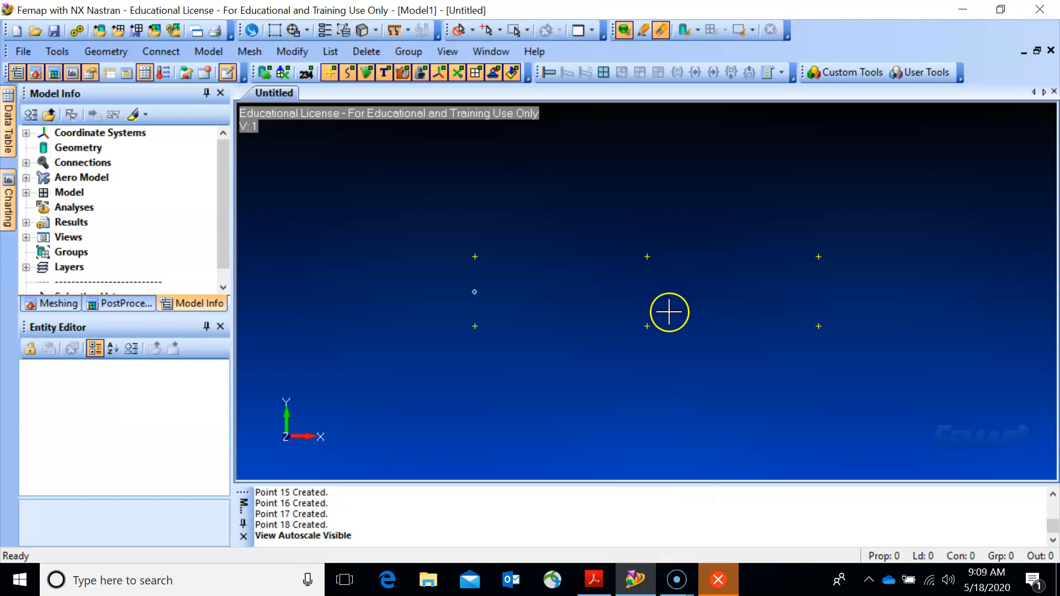
{"action": "middle_click_drag", "start_coordinate": [683, 302], "coordinate": [613, 355]}
{"action": "left_click", "coordinate": [104, 51]}
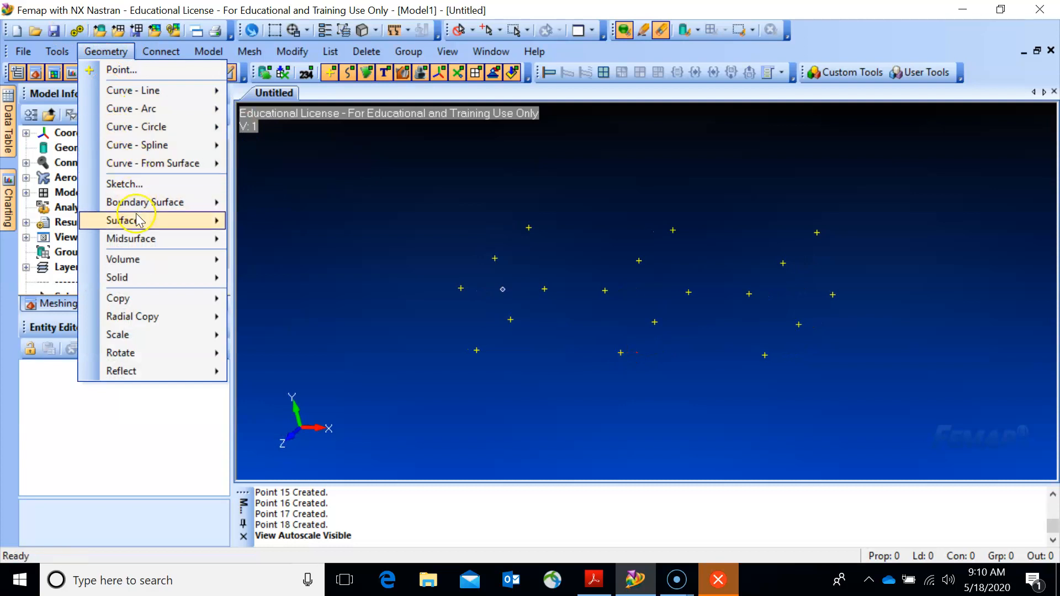
{"action": "mouse_move", "coordinate": [127, 220]}
{"action": "left_click", "coordinate": [259, 222]}
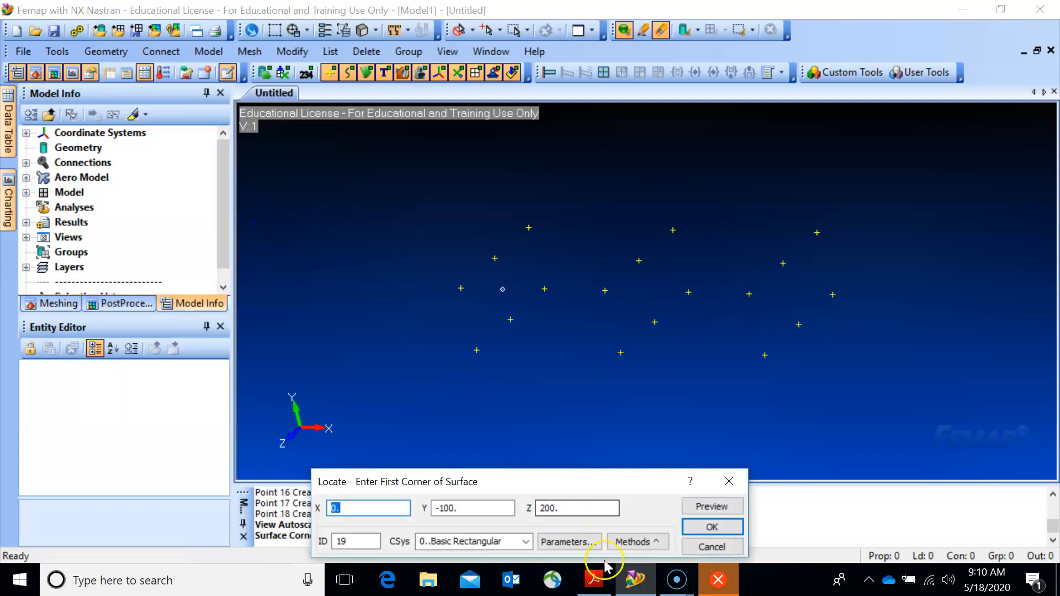
{"action": "left_click", "coordinate": [652, 547]}
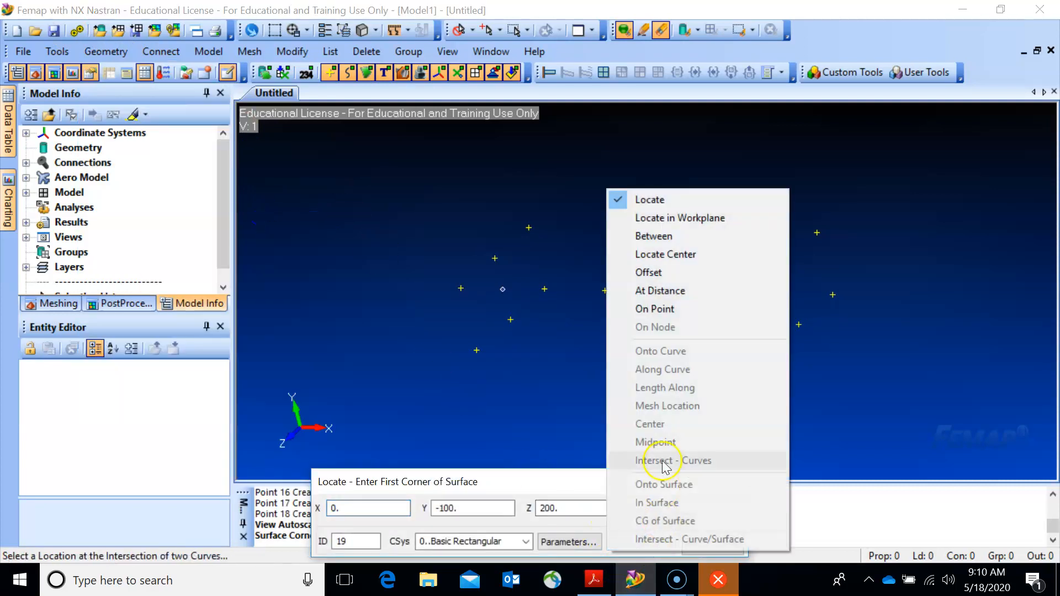
{"action": "left_click", "coordinate": [670, 310]}
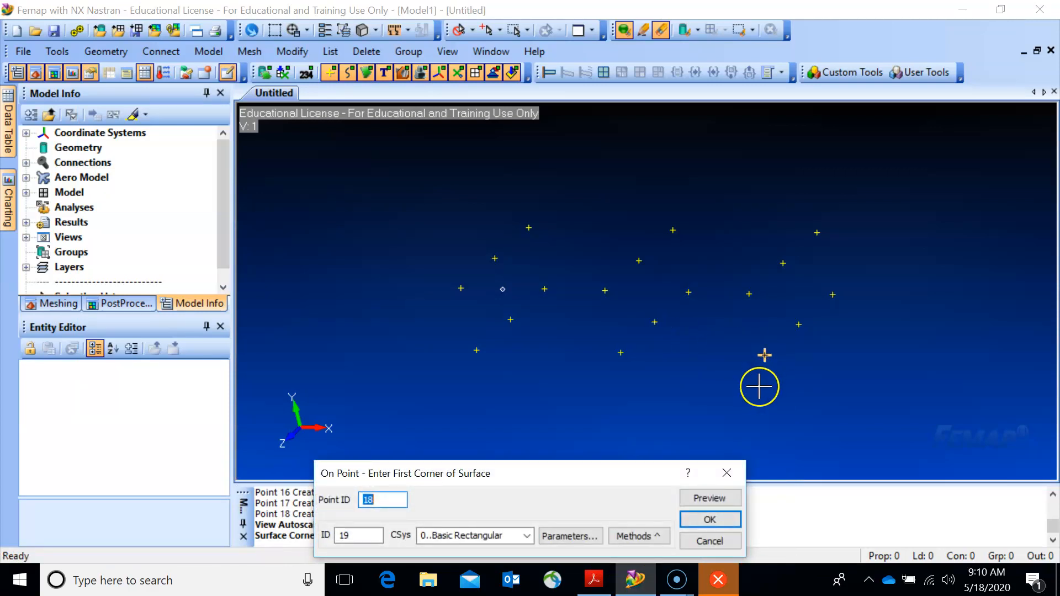
{"action": "left_click", "coordinate": [765, 356]}
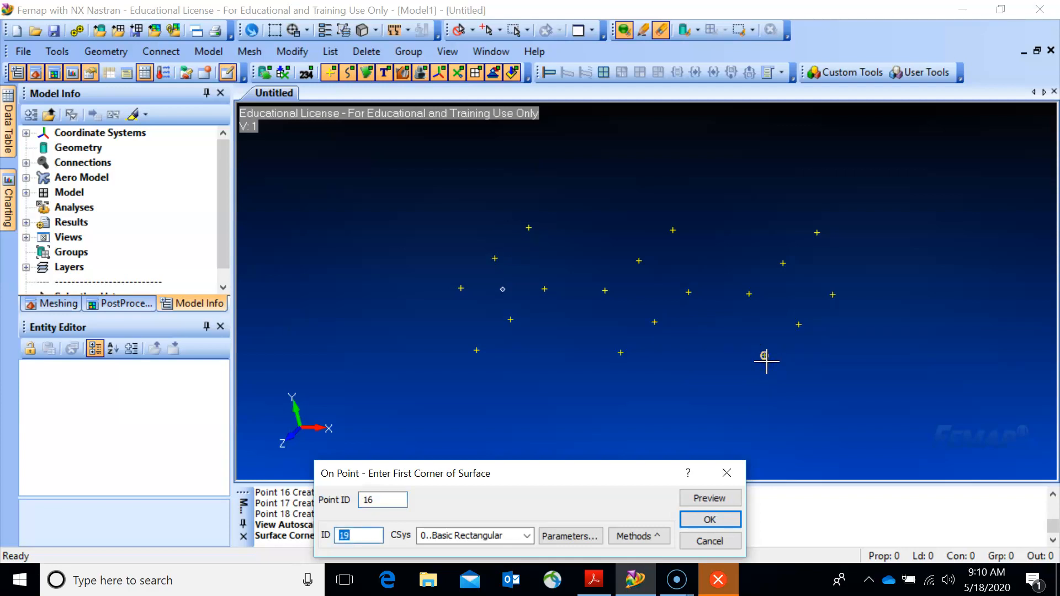
{"action": "left_click", "coordinate": [755, 307]}
{"action": "left_click", "coordinate": [811, 250]}
{"action": "key", "text": "Return"}
{"action": "left_click", "coordinate": [831, 302]}
{"action": "key", "text": "Return"}
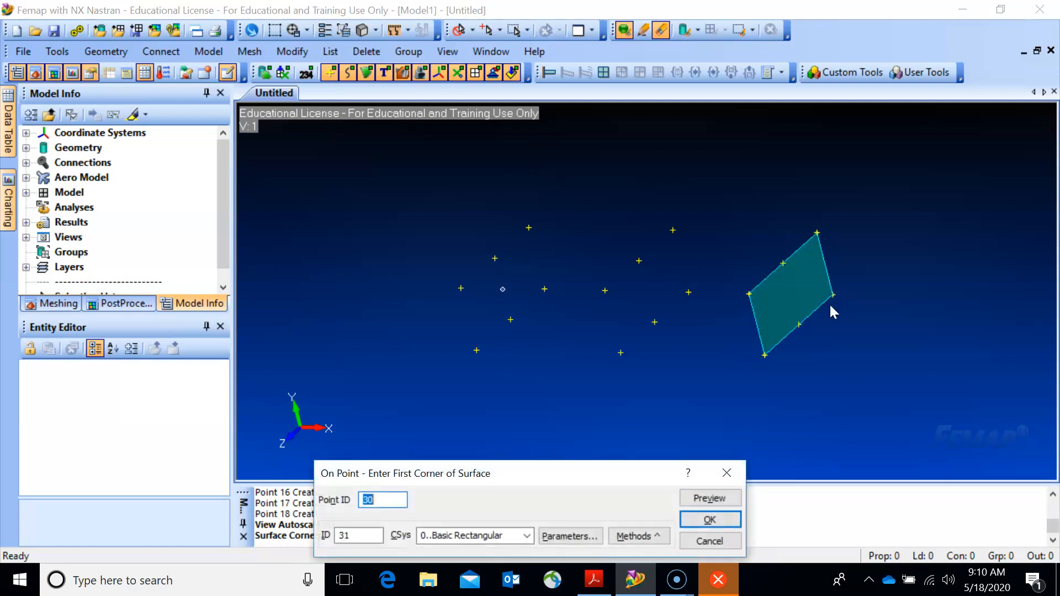
- Create a four-corner side surface at Z 200 between X 500 and X 1000 on the existing points
{"action": "left_click", "coordinate": [751, 304]}
{"action": "key", "text": "Return"}
{"action": "left_click", "coordinate": [626, 295]}
{"action": "key", "text": "Return"}
{"action": "left_click", "coordinate": [621, 346]}
{"action": "key", "text": "Return"}
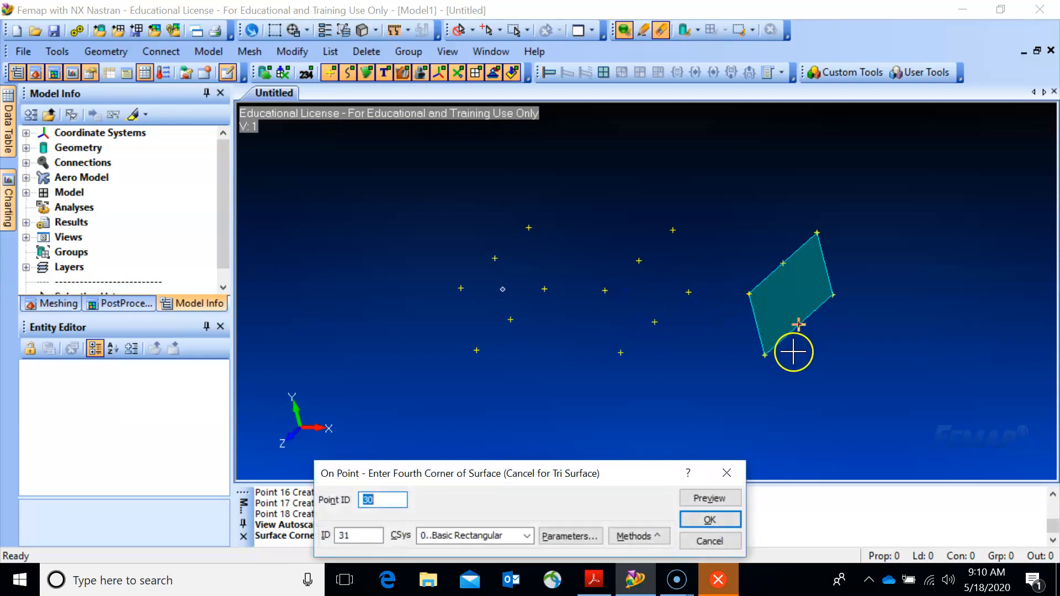
{"action": "left_click", "coordinate": [769, 355]}
{"action": "key", "text": "Return"}
- Create a four-corner side surface at Z -200 between X 500 and X 1000 on the existing points
{"action": "middle_click_drag", "start_coordinate": [770, 357], "coordinate": [875, 398]}
{"action": "key", "text": "Return"}
{"action": "left_click", "coordinate": [867, 257]}
{"action": "key", "text": "Return"}
{"action": "left_click", "coordinate": [704, 233]}
{"action": "key", "text": "Return"}
{"action": "left_click", "coordinate": [693, 266]}
{"action": "key", "text": "Return"}
- Create a four-corner rib surface across the box at the mid-length plane X 500
{"action": "middle_click_drag", "start_coordinate": [607, 339], "coordinate": [686, 367]}
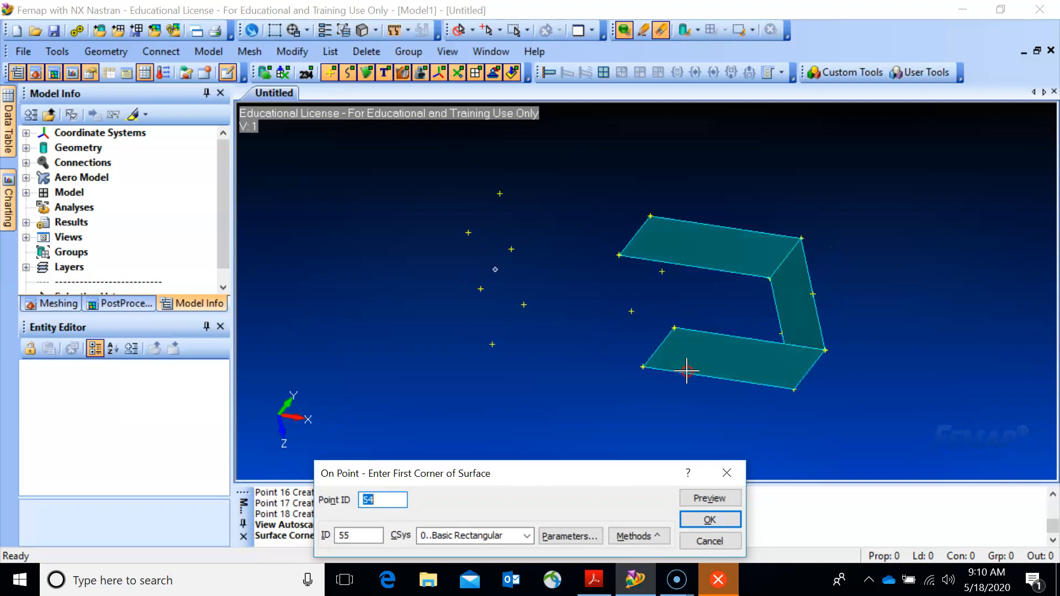
{"action": "left_click", "coordinate": [675, 330]}
{"action": "left_click", "coordinate": [707, 229]}
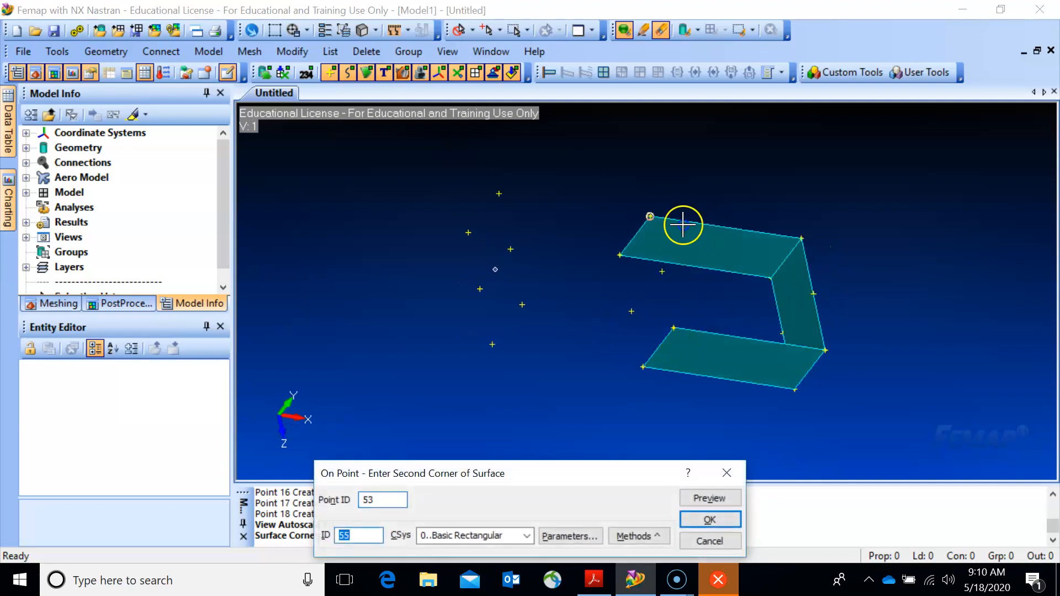
{"action": "left_click", "coordinate": [642, 256]}
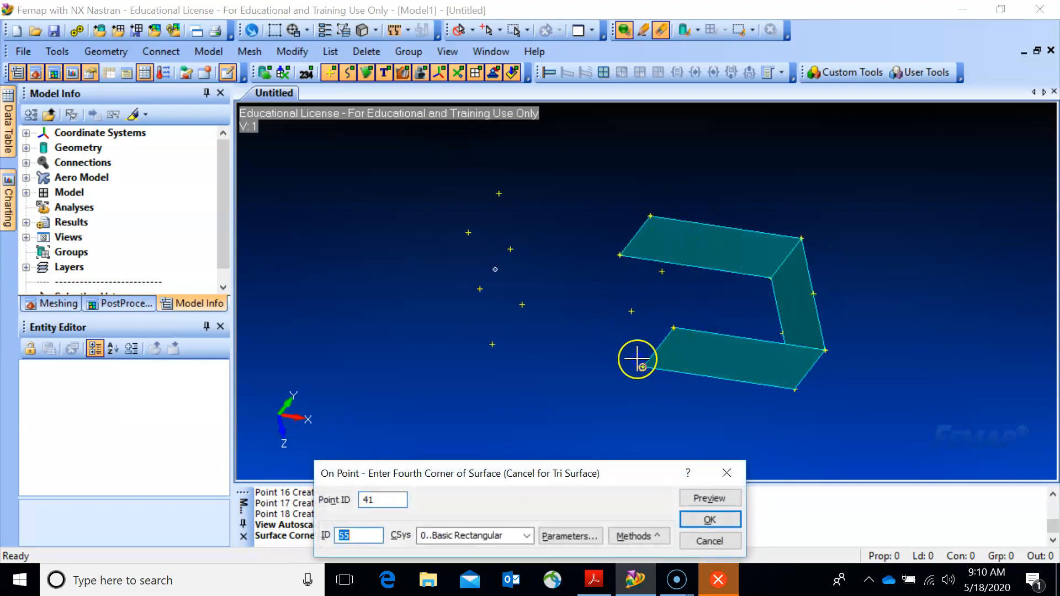
{"action": "left_click", "coordinate": [640, 367]}
- Create a four-corner skin surface at Y 100 between X 500 and X 1000
{"action": "left_click", "coordinate": [753, 224]}
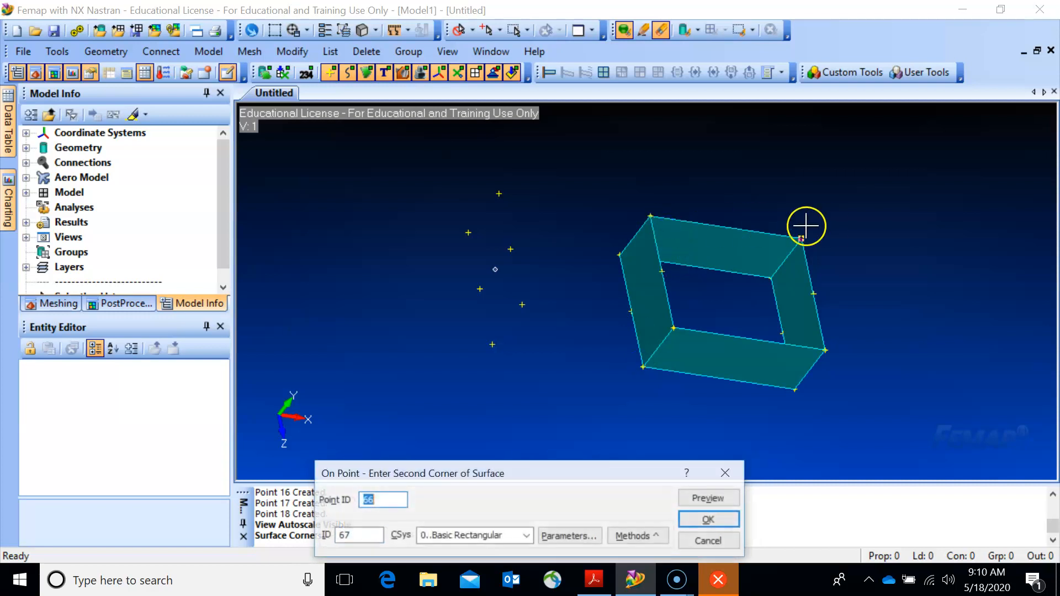
{"action": "left_click", "coordinate": [824, 268]}
{"action": "left_click", "coordinate": [825, 331]}
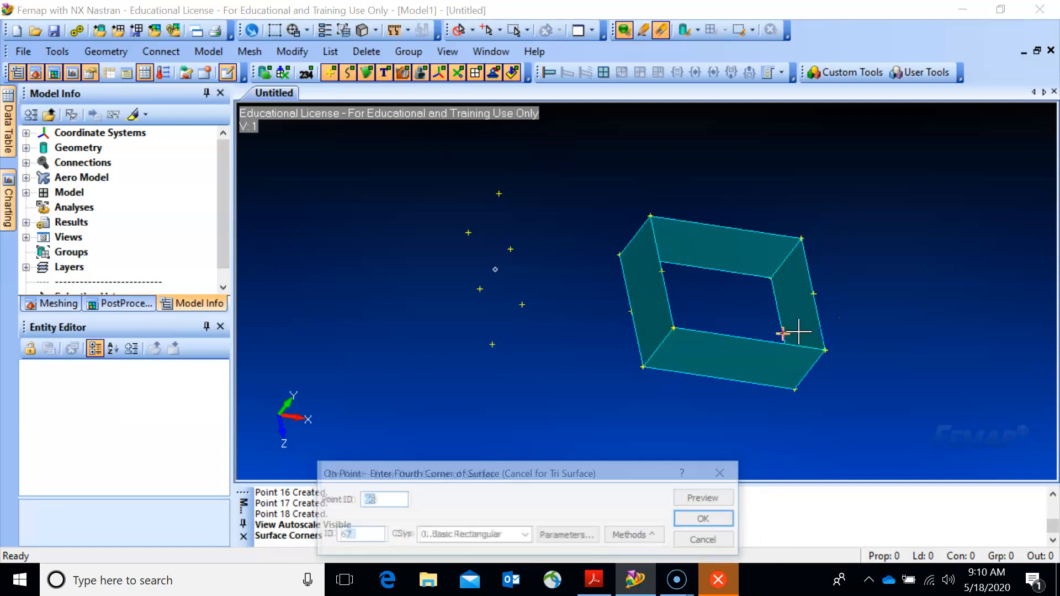
{"action": "left_click", "coordinate": [691, 329]}
- Create a four-corner skin surface at Y -100 between X 500 and X 1000
{"action": "middle_click_drag", "start_coordinate": [714, 343], "coordinate": [798, 232]}
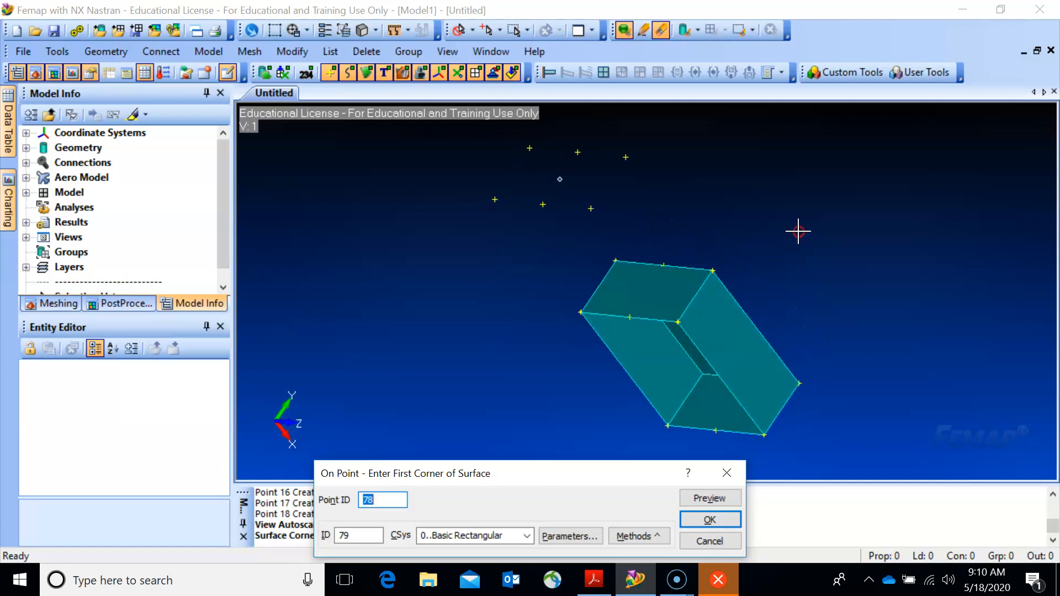
{"action": "left_click", "coordinate": [574, 313]}
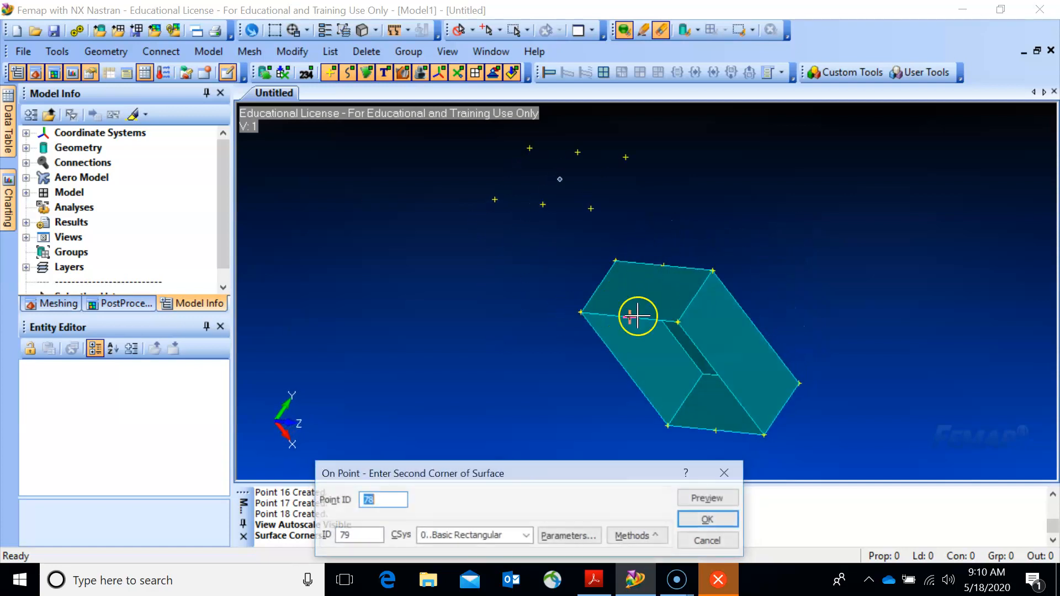
{"action": "left_click", "coordinate": [687, 315]}
{"action": "left_click", "coordinate": [760, 430]}
{"action": "left_click", "coordinate": [678, 433]}
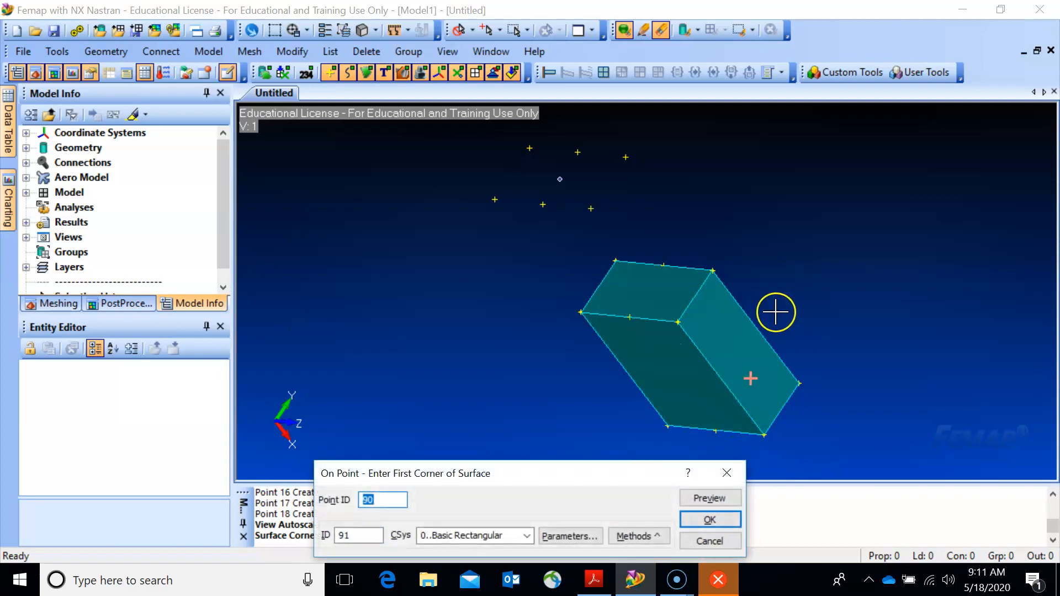
- Create a four-corner side surface at Z 200 between X 0 and X 500 on the existing points
{"action": "middle_click_drag", "start_coordinate": [603, 298], "coordinate": [468, 345]}
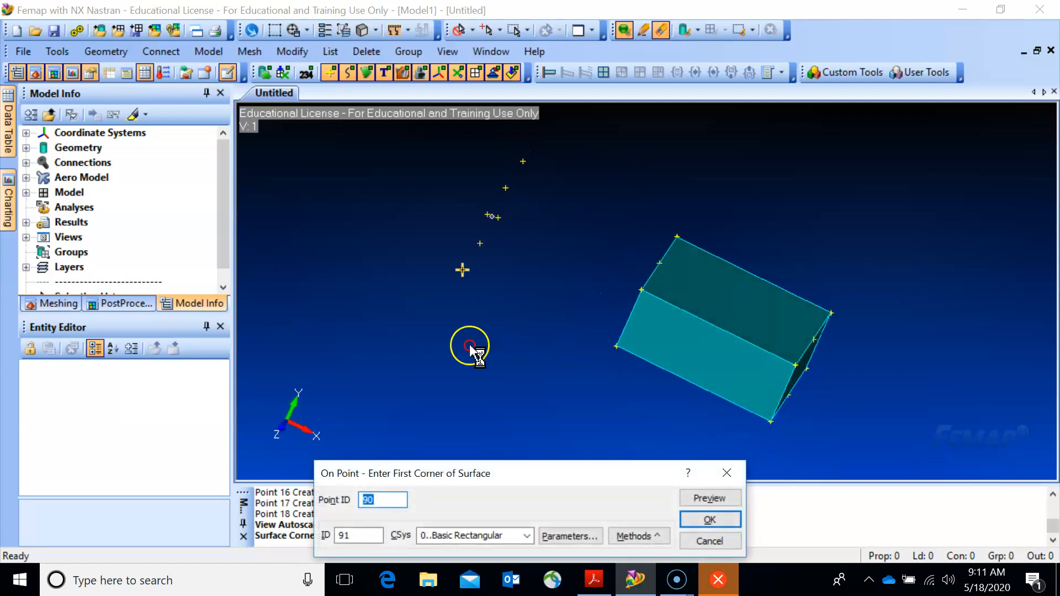
{"action": "middle_click_drag", "start_coordinate": [489, 300], "coordinate": [495, 348]}
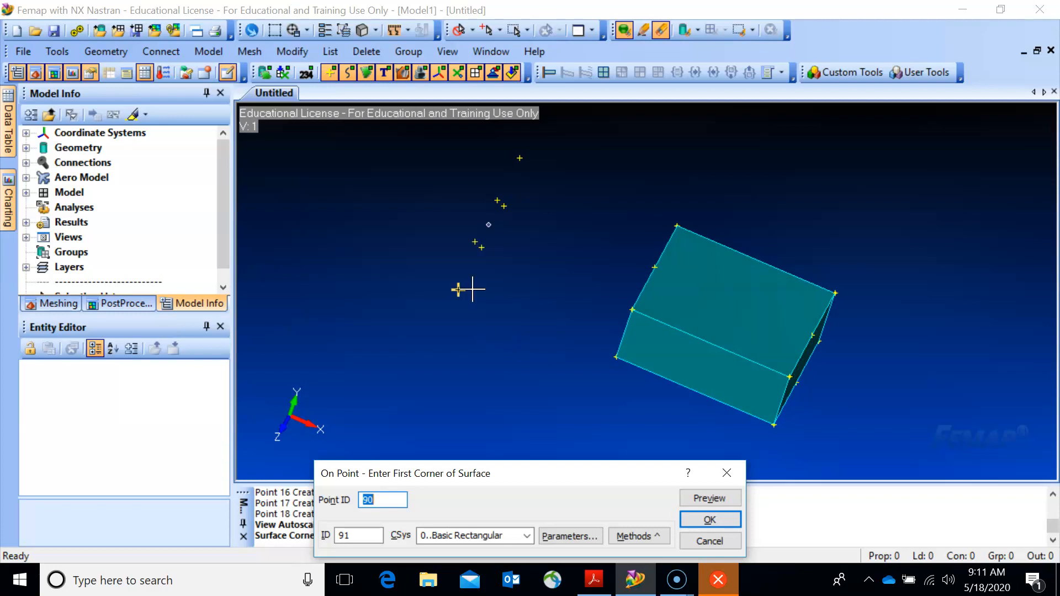
{"action": "middle_click_drag", "start_coordinate": [329, 204], "coordinate": [449, 358]}
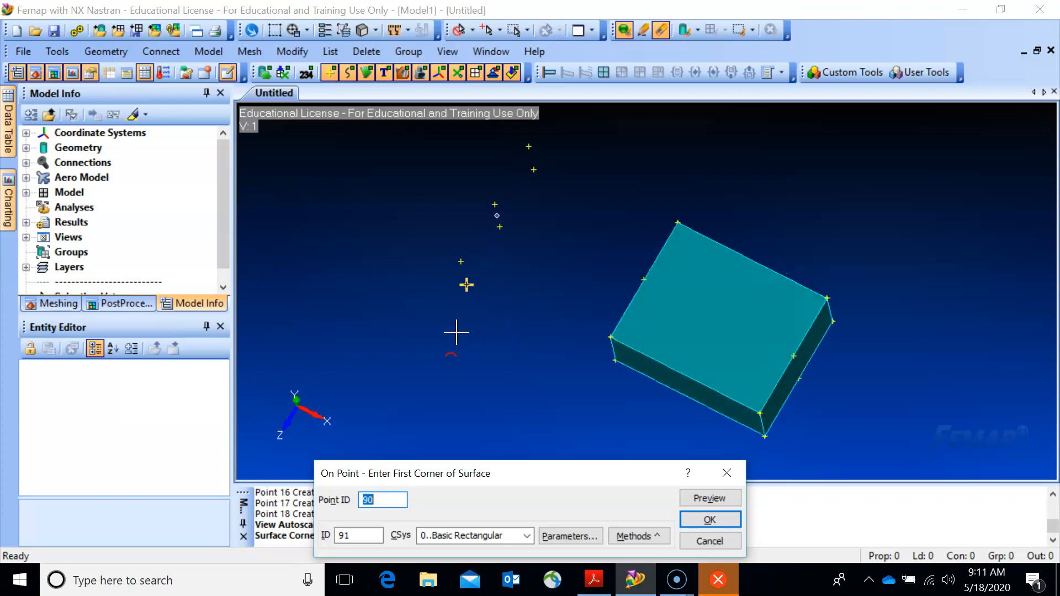
{"action": "left_click", "coordinate": [566, 326]}
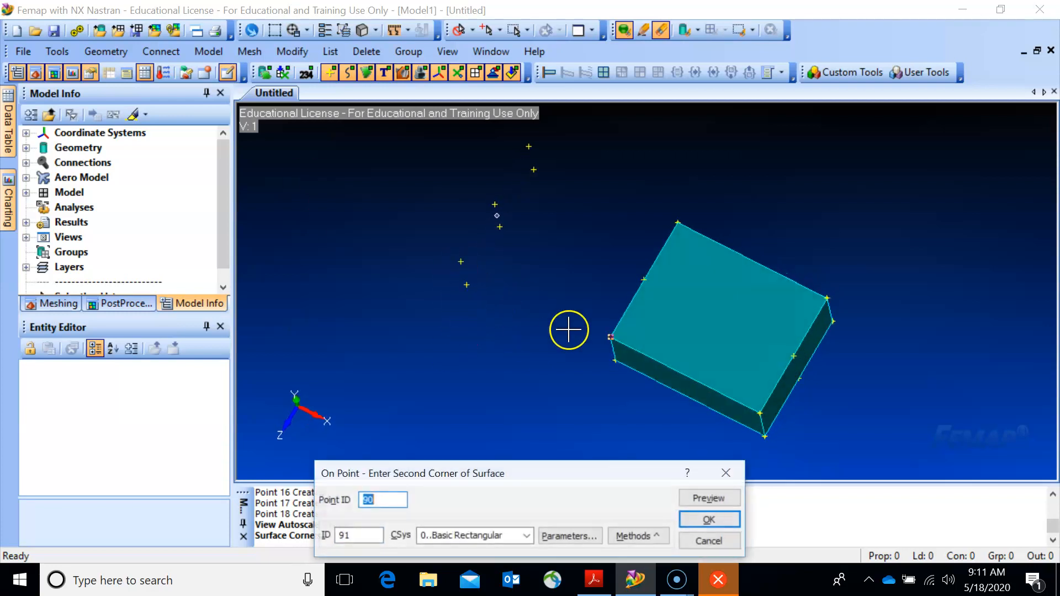
{"action": "left_click", "coordinate": [467, 285]}
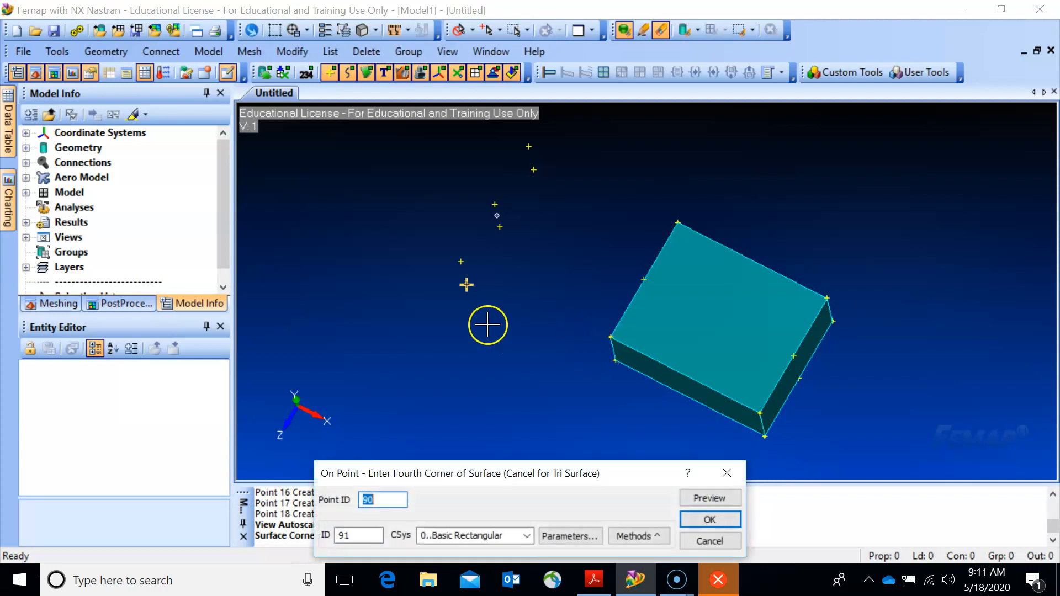
{"action": "left_click", "coordinate": [461, 262]}
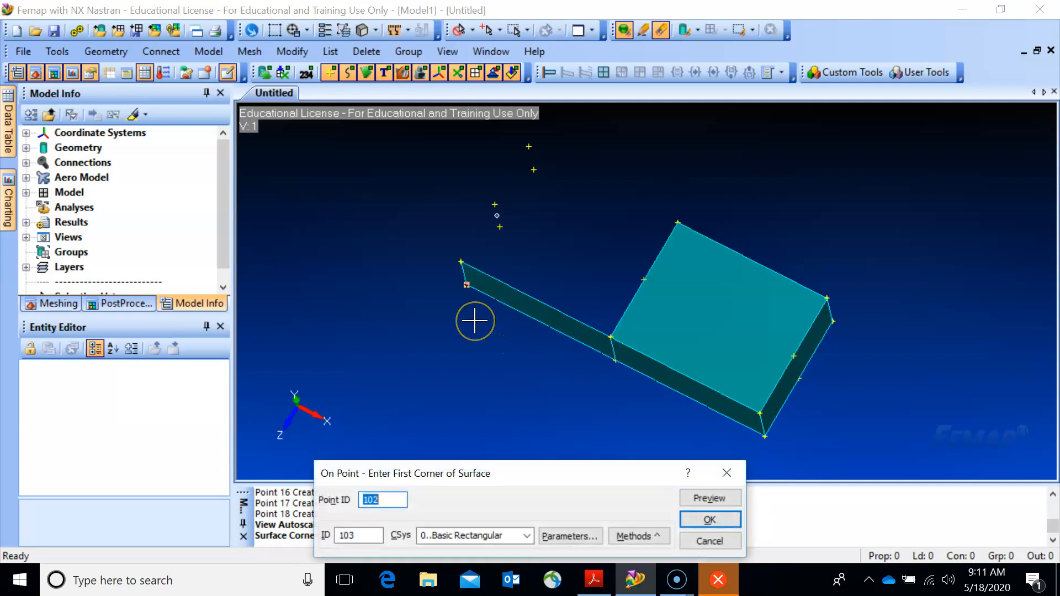
- Create a four-corner skin surface at Y -100 between X 0 and X 500
{"action": "left_click", "coordinate": [462, 298]}
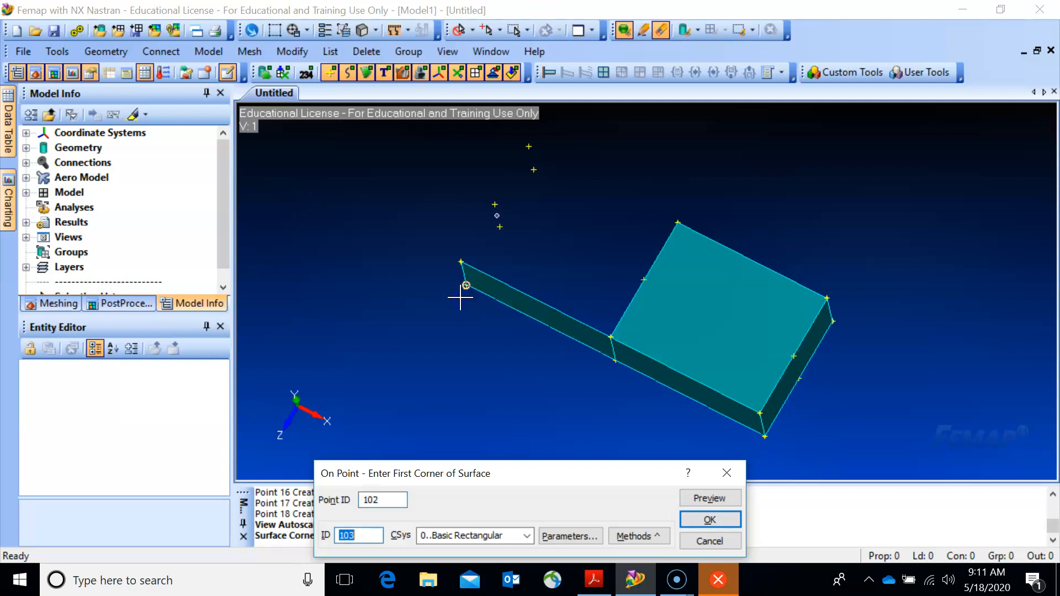
{"action": "left_click", "coordinate": [558, 227]}
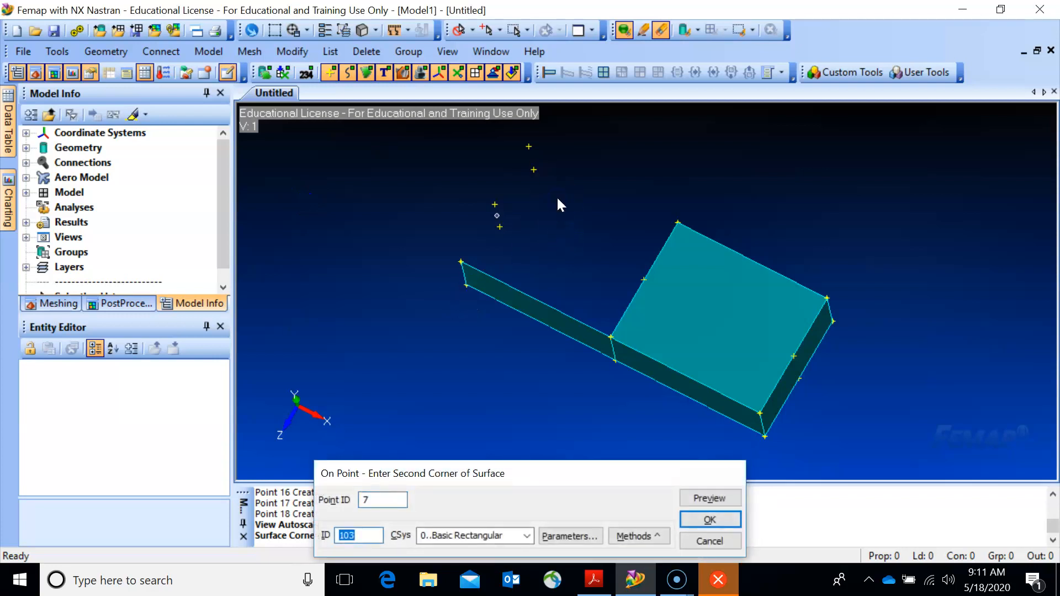
{"action": "left_click", "coordinate": [668, 257]}
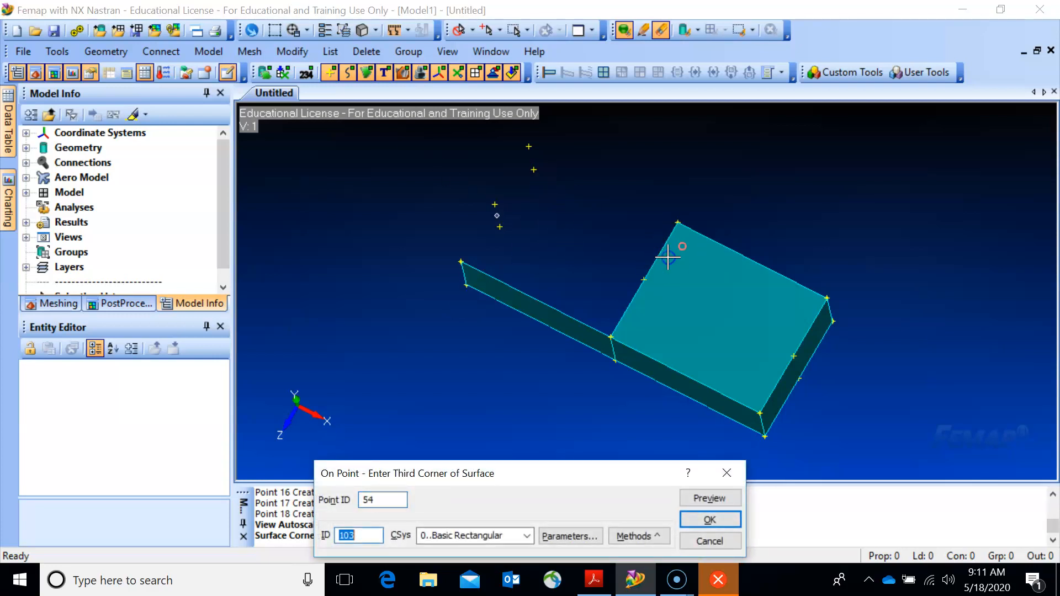
{"action": "left_click", "coordinate": [616, 360]}
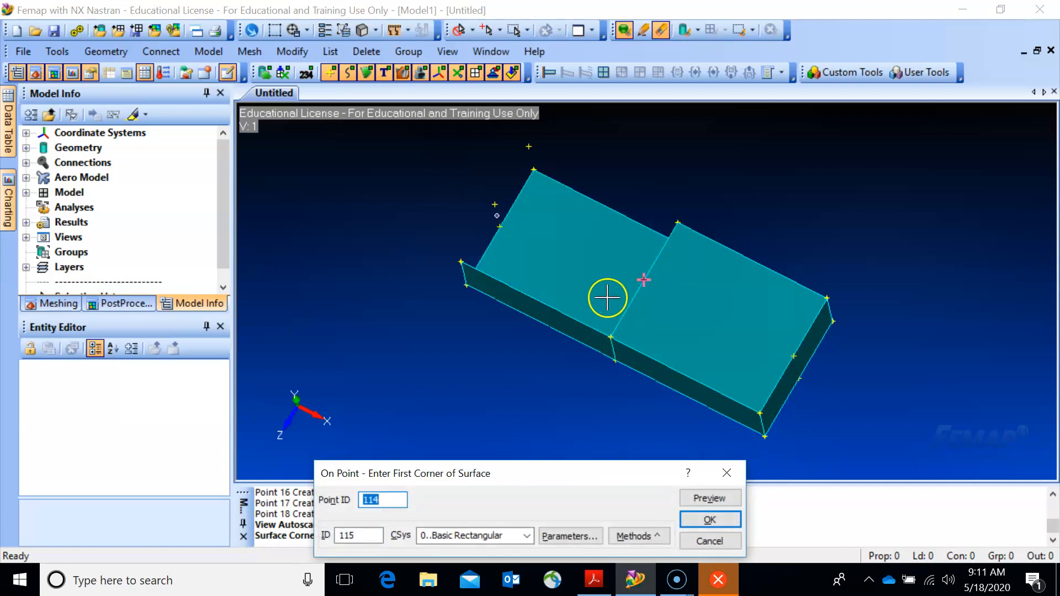
- Create a four-corner side surface at Z -200 between X 0 and X 500 on the existing points
{"action": "middle_click_drag", "start_coordinate": [607, 295], "coordinate": [537, 359]}
{"action": "left_click", "coordinate": [653, 243]}
{"action": "left_click", "coordinate": [705, 236]}
{"action": "left_click", "coordinate": [619, 147]}
{"action": "left_click", "coordinate": [545, 143]}
{"action": "left_click", "coordinate": [538, 390]}
- Create a four-corner rib surface across the beam end at X 0, and end surface creation
{"action": "middle_click_drag", "start_coordinate": [539, 390], "coordinate": [738, 348]}
{"action": "left_click", "coordinate": [559, 162]}
{"action": "left_click", "coordinate": [601, 151]}
{"action": "left_click", "coordinate": [594, 270]}
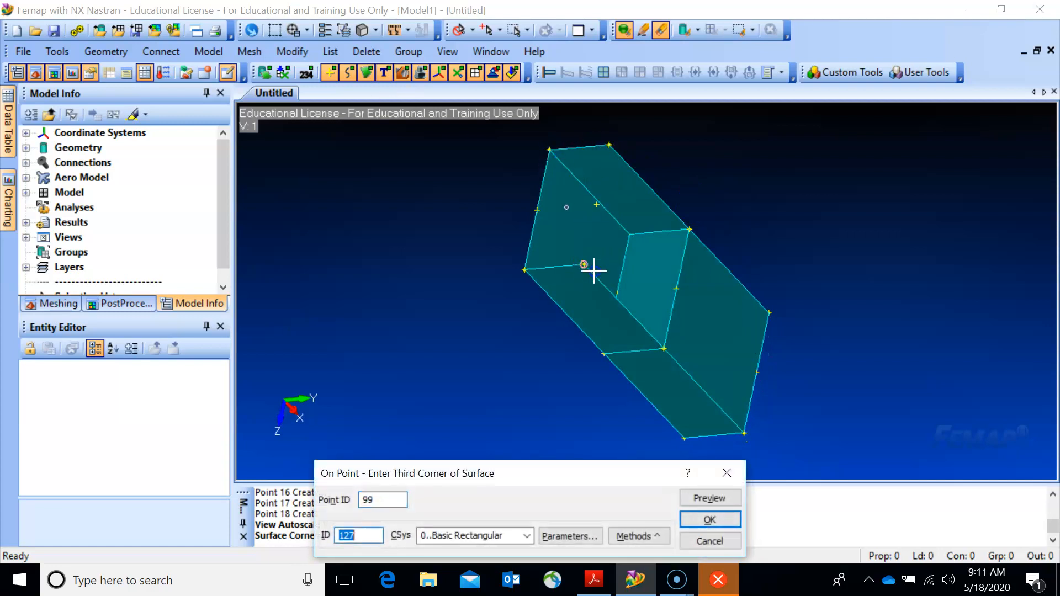
{"action": "left_click", "coordinate": [533, 273]}
{"action": "middle_click_drag", "start_coordinate": [771, 303], "coordinate": [725, 153]}
{"action": "middle_click_drag", "start_coordinate": [627, 308], "coordinate": [582, 407]}
{"action": "left_click", "coordinate": [714, 541]}
{"action": "middle_click_drag", "start_coordinate": [549, 314], "coordinate": [648, 372]}
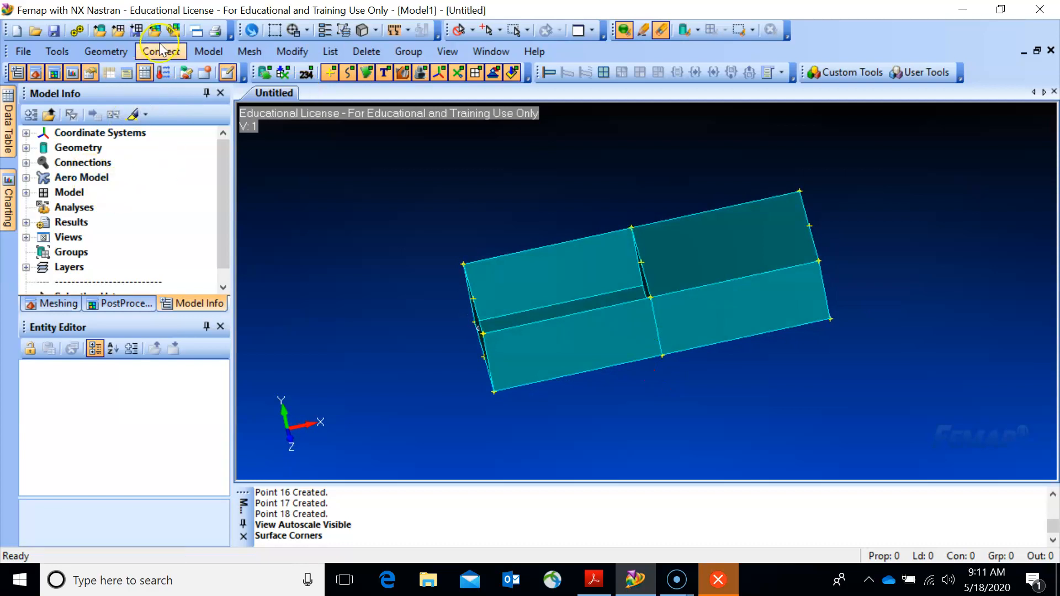
- Create an isotropic material titled Al 2024 with Young's modulus 75e9 and Poisson's ratio 0.3
{"action": "left_click", "coordinate": [26, 193]}
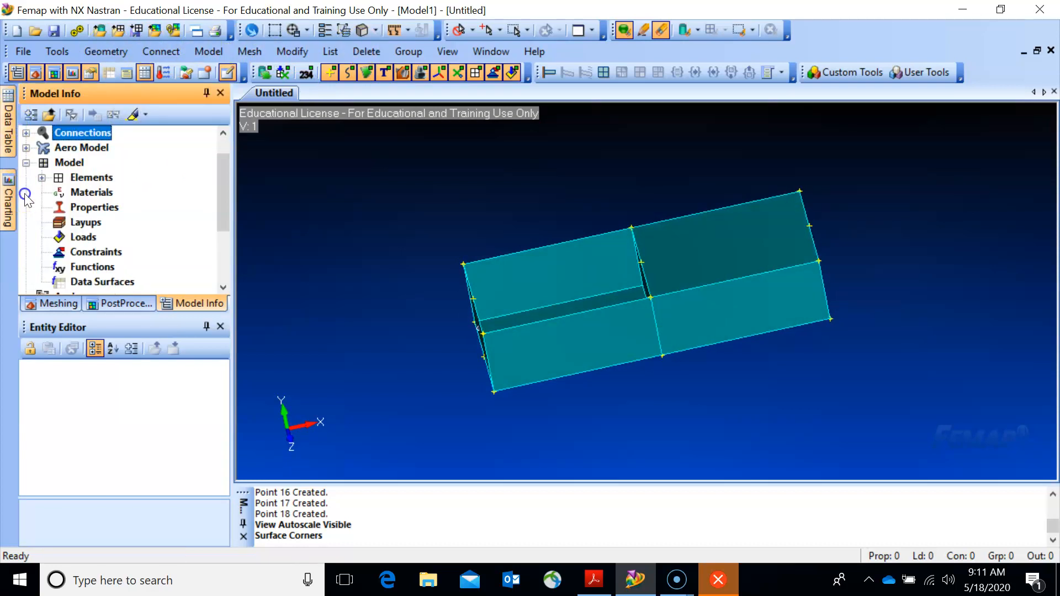
{"action": "left_click", "coordinate": [89, 193]}
{"action": "right_click", "coordinate": [89, 194]}
{"action": "left_click", "coordinate": [97, 202]}
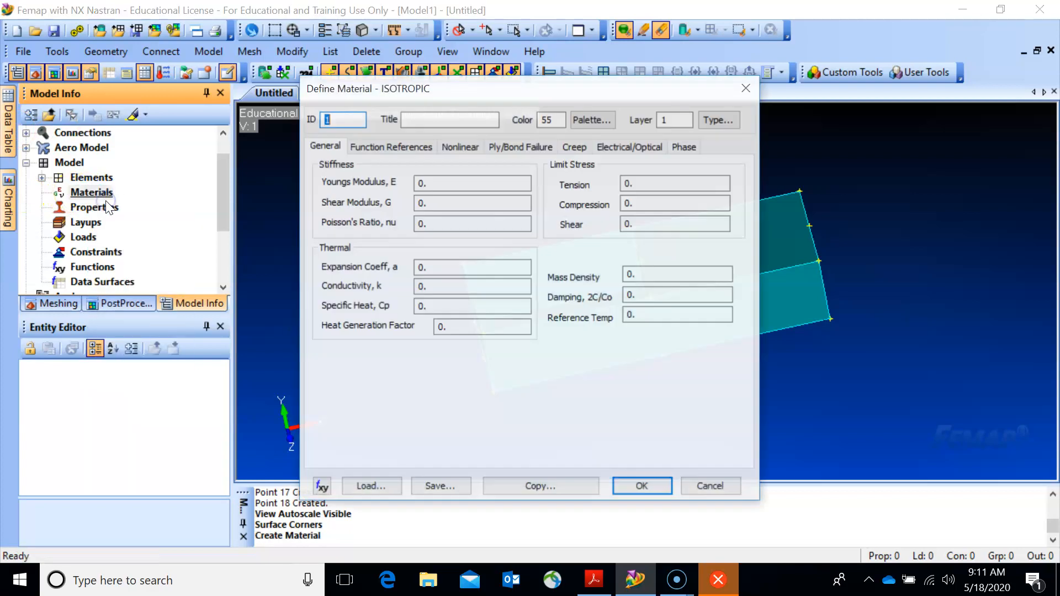
{"action": "left_click", "coordinate": [441, 120]}
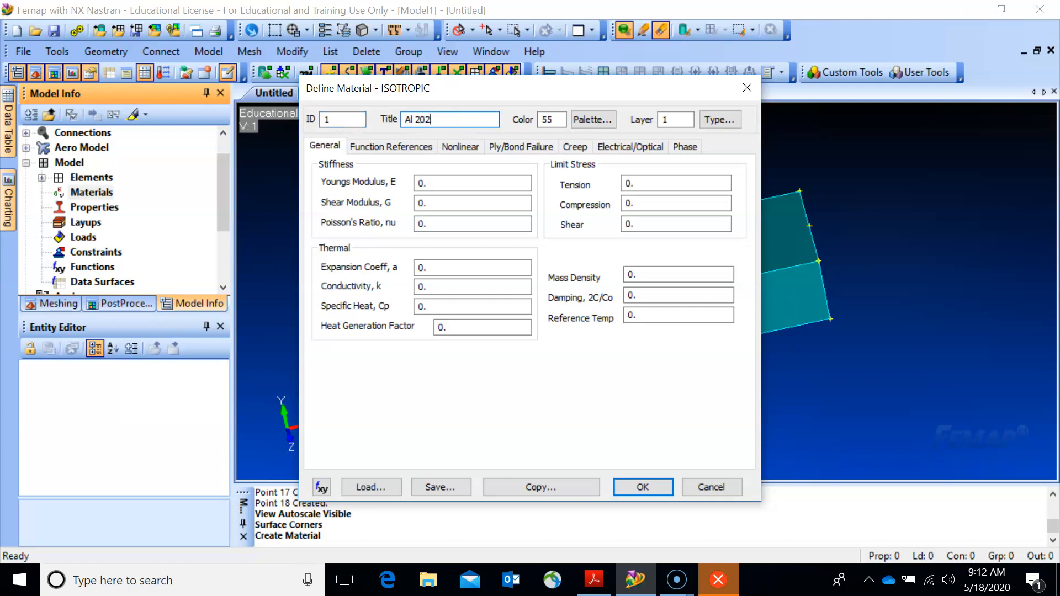
{"action": "left_click", "coordinate": [410, 183]}
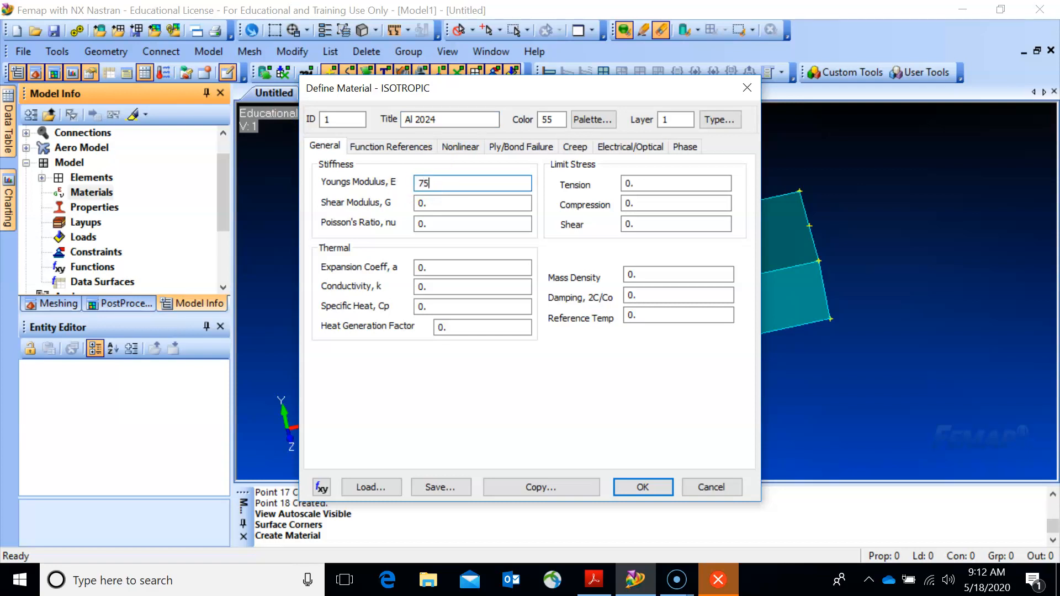
{"action": "left_click", "coordinate": [432, 223]}
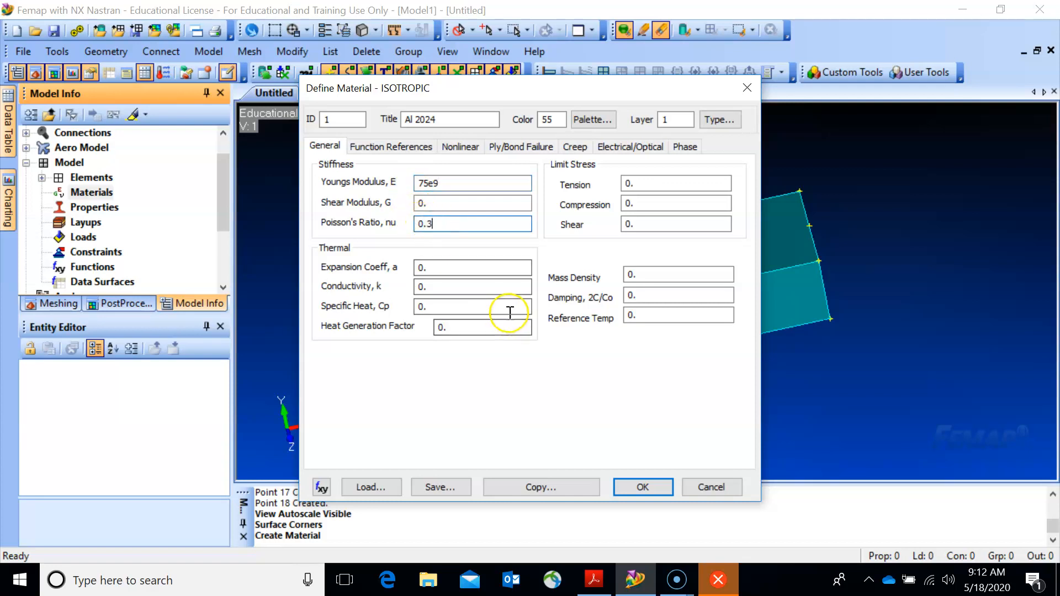
{"action": "left_click", "coordinate": [628, 487]}
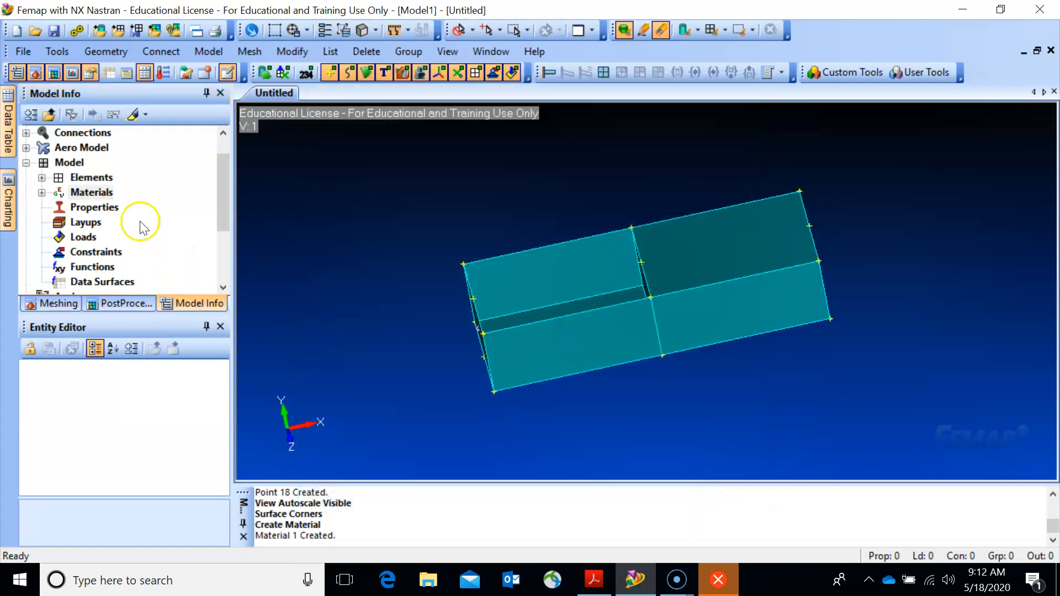
- Expand the model's materials and make Al 2024 the active material
{"action": "left_click", "coordinate": [41, 192]}
{"action": "left_click", "coordinate": [113, 207]}
{"action": "left_click", "coordinate": [119, 222]}
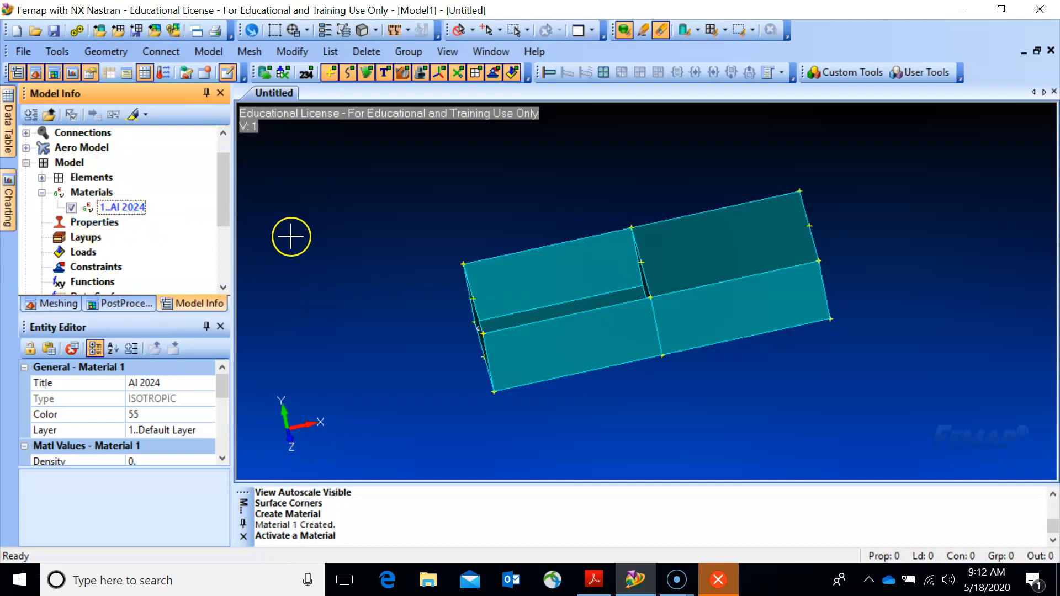
- Start a new property using material Al 2024 and set its element type to Shear Panel
{"action": "middle_click_drag", "start_coordinate": [327, 289], "coordinate": [352, 246]}
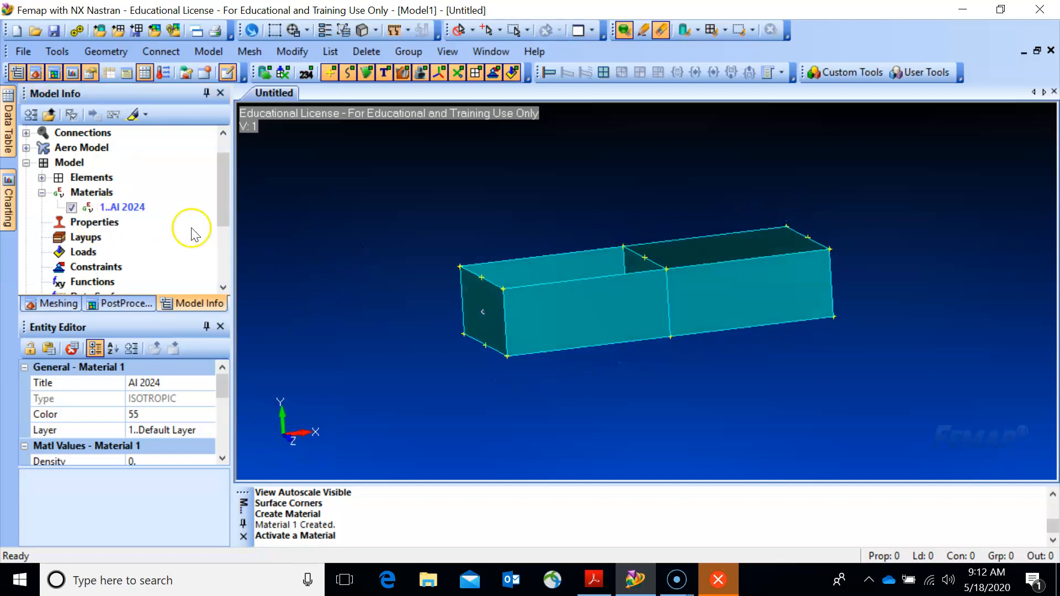
{"action": "right_click", "coordinate": [113, 222]}
{"action": "left_click", "coordinate": [136, 234]}
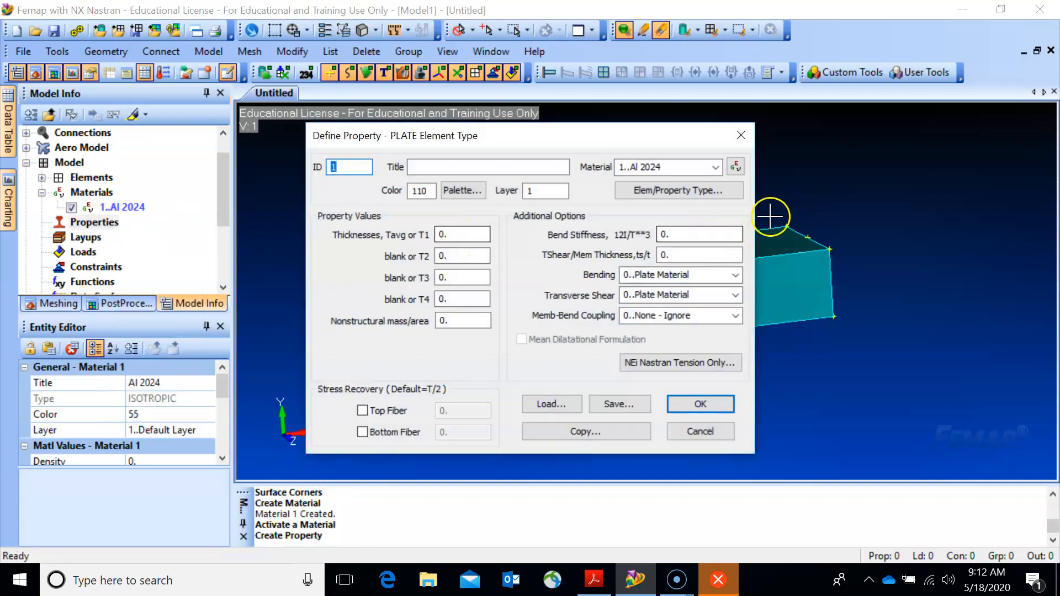
{"action": "left_click", "coordinate": [703, 192]}
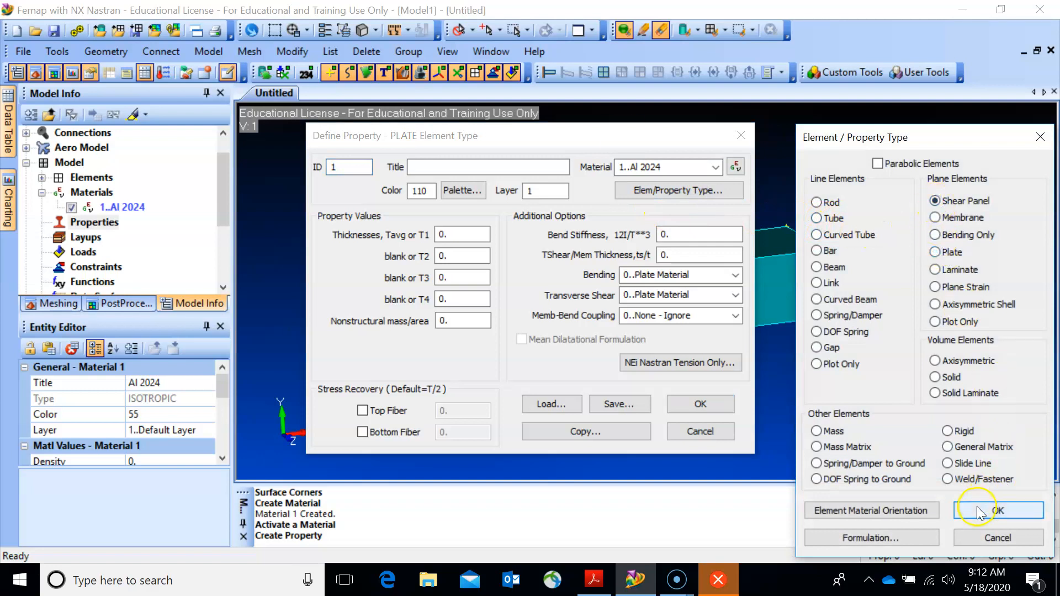
{"action": "left_click", "coordinate": [1000, 510]}
- Set the shear property's effectiveness factors F1 and F2 to 1e-4 and its thickness to 1, and create it
{"action": "left_click", "coordinate": [697, 294]}
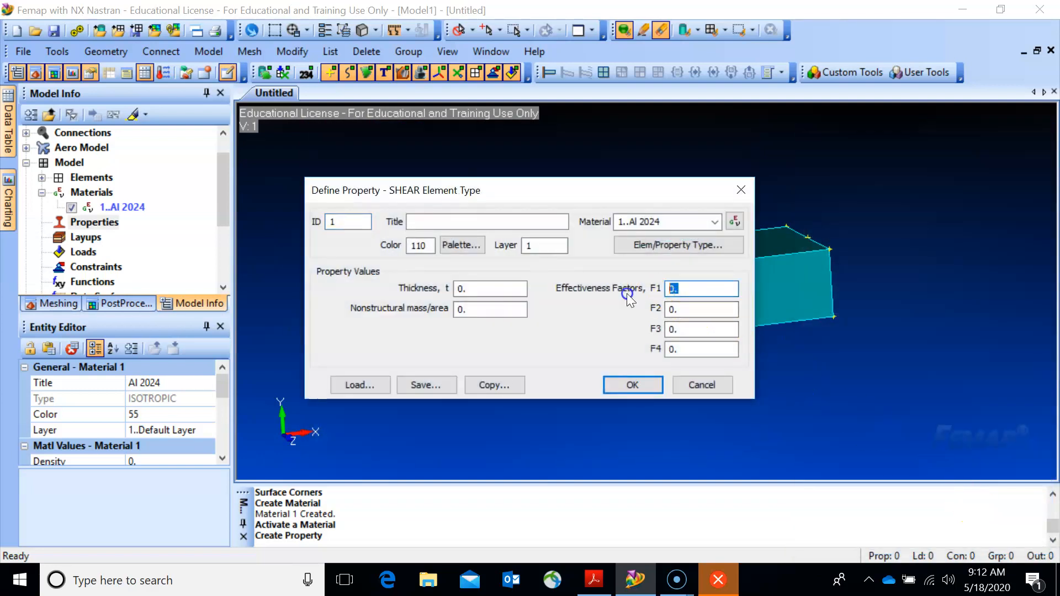
{"action": "type", "text": "1e-4"}
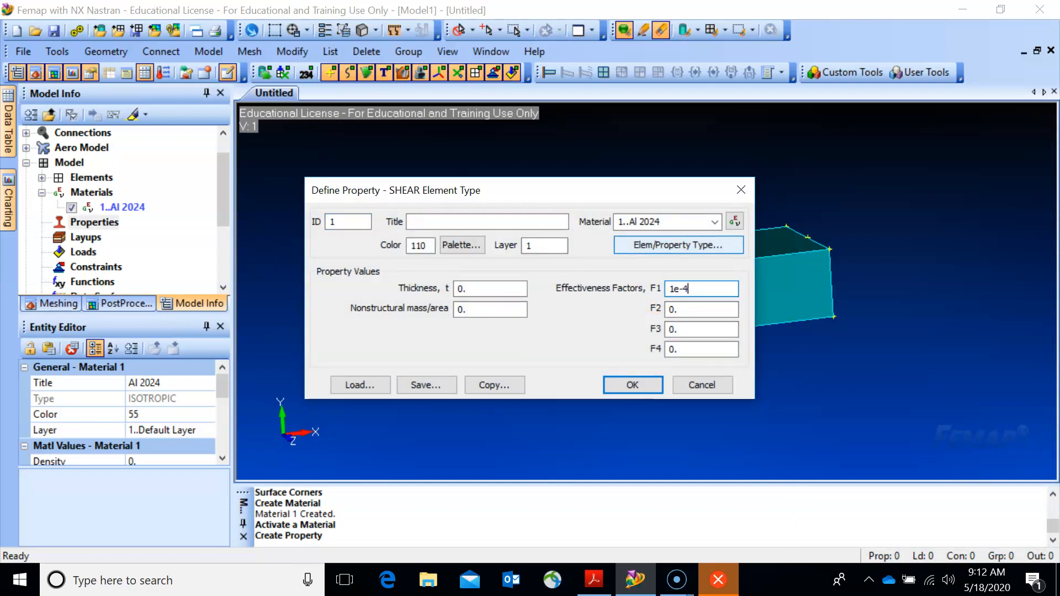
{"action": "left_click", "coordinate": [700, 309]}
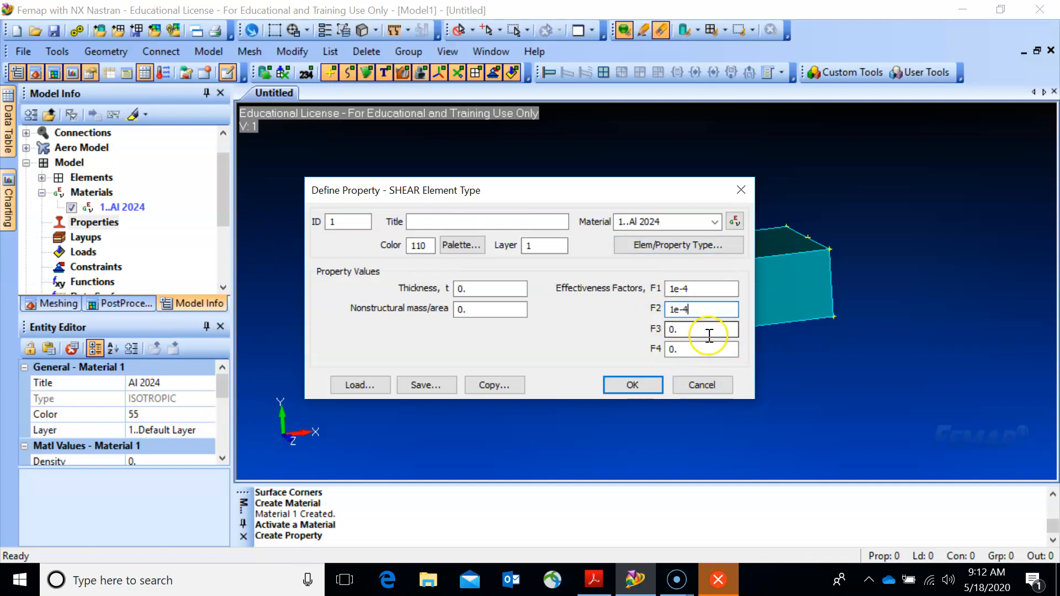
{"action": "left_click", "coordinate": [476, 288]}
{"action": "type", "text": "1"}
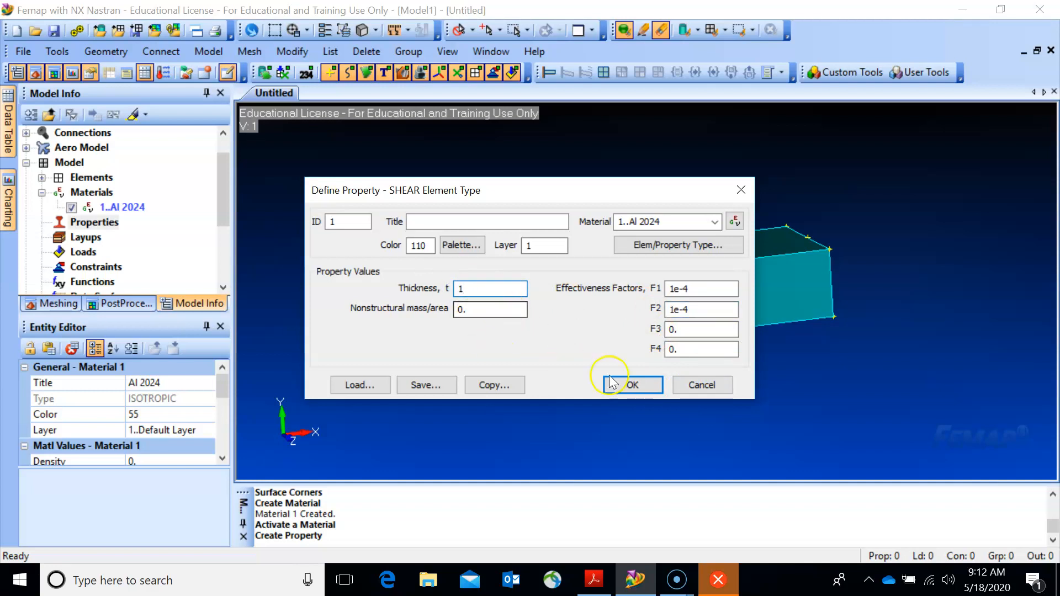
{"action": "left_click", "coordinate": [632, 386]}
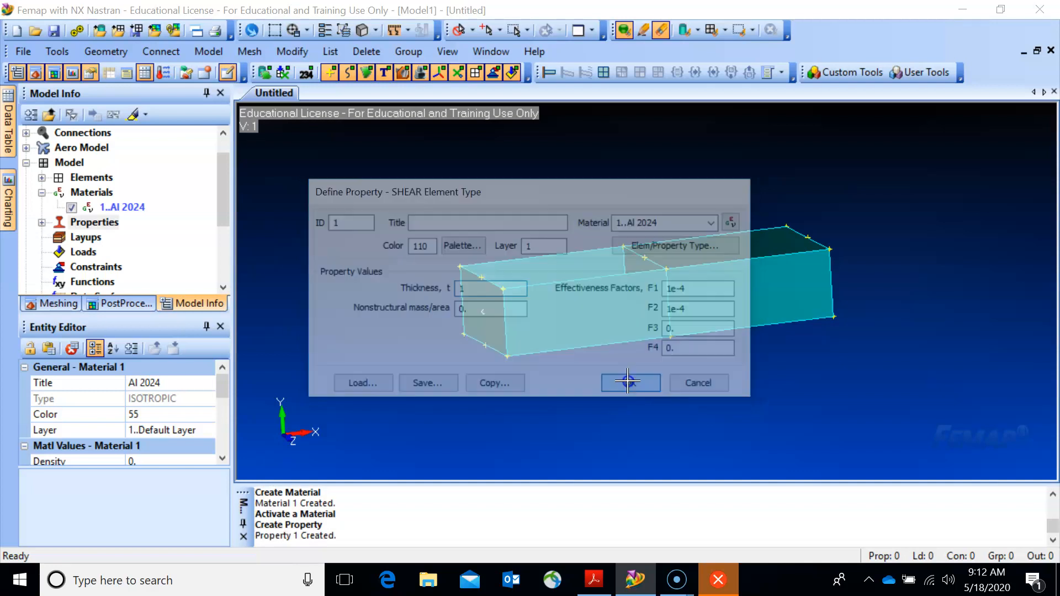
- Create a Rod property with material Al 2024 and an area of 1, and end property creation
{"action": "left_click", "coordinate": [42, 223]}
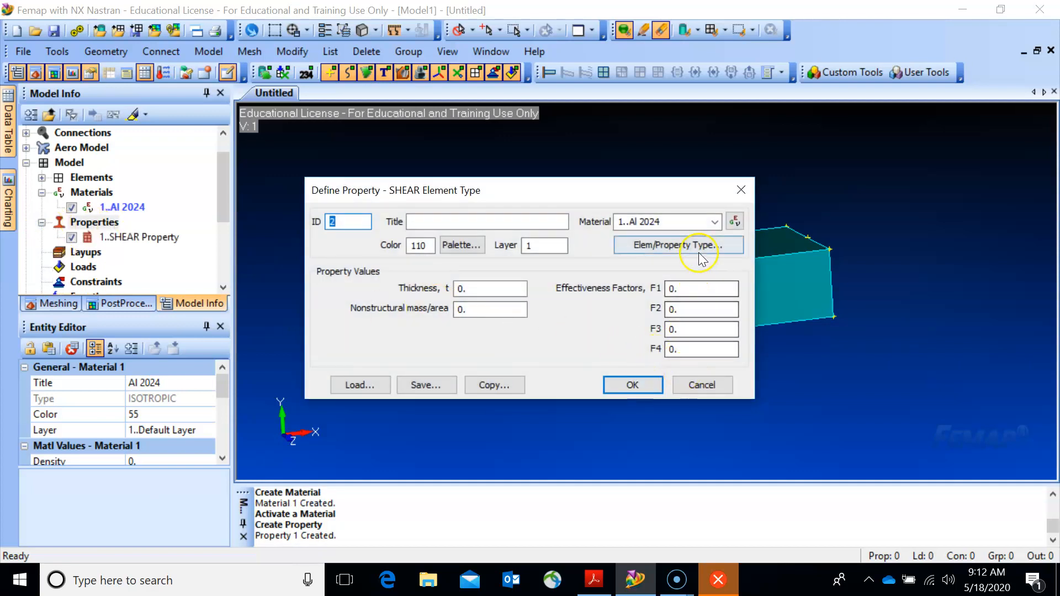
{"action": "left_click", "coordinate": [727, 245]}
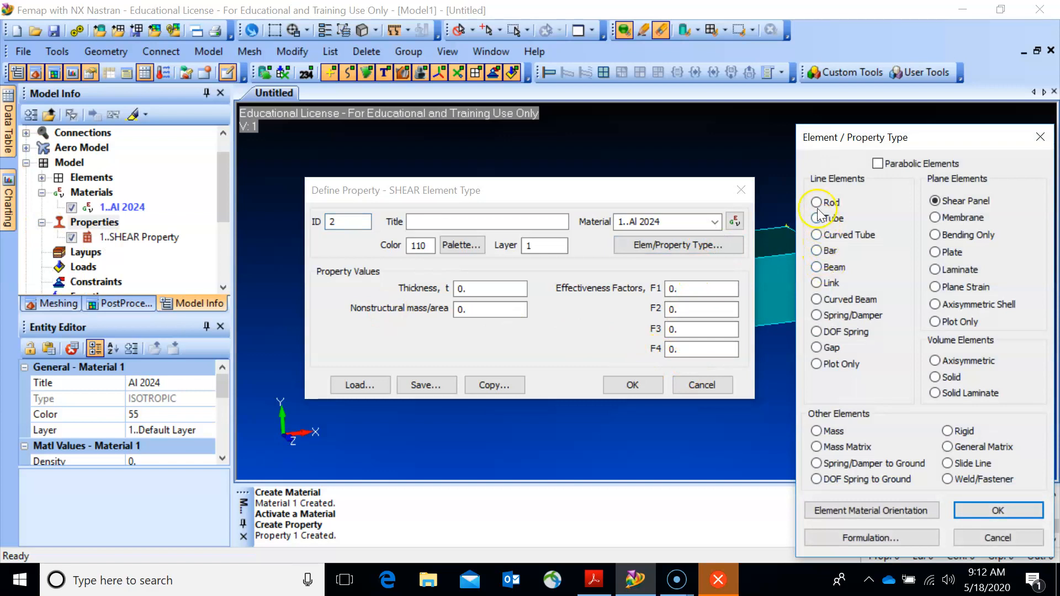
{"action": "left_click", "coordinate": [818, 208]}
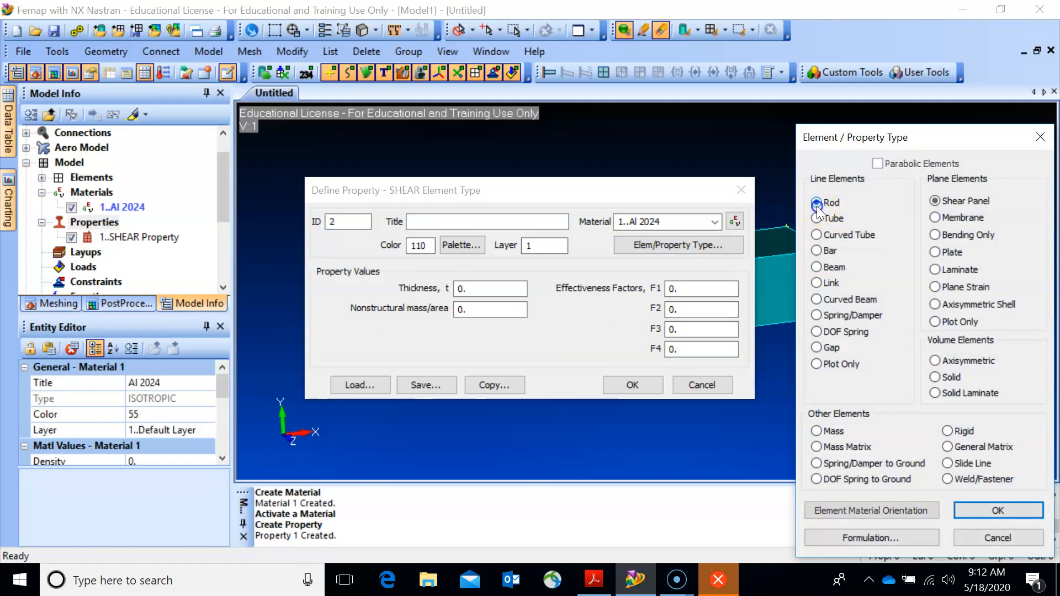
{"action": "left_click", "coordinate": [983, 510]}
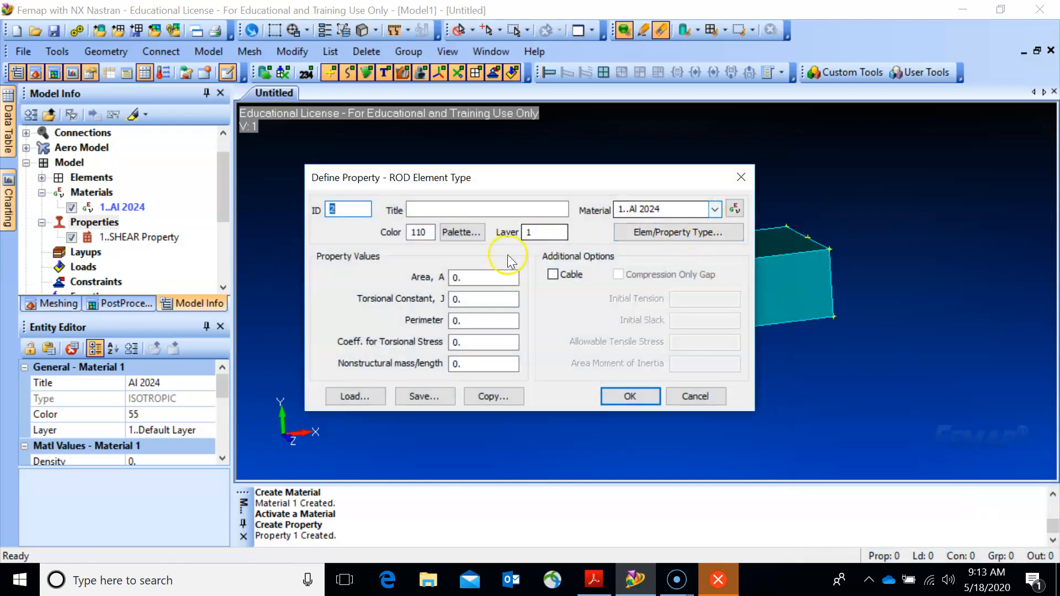
{"action": "left_click_drag", "start_coordinate": [473, 279], "coordinate": [447, 280]}
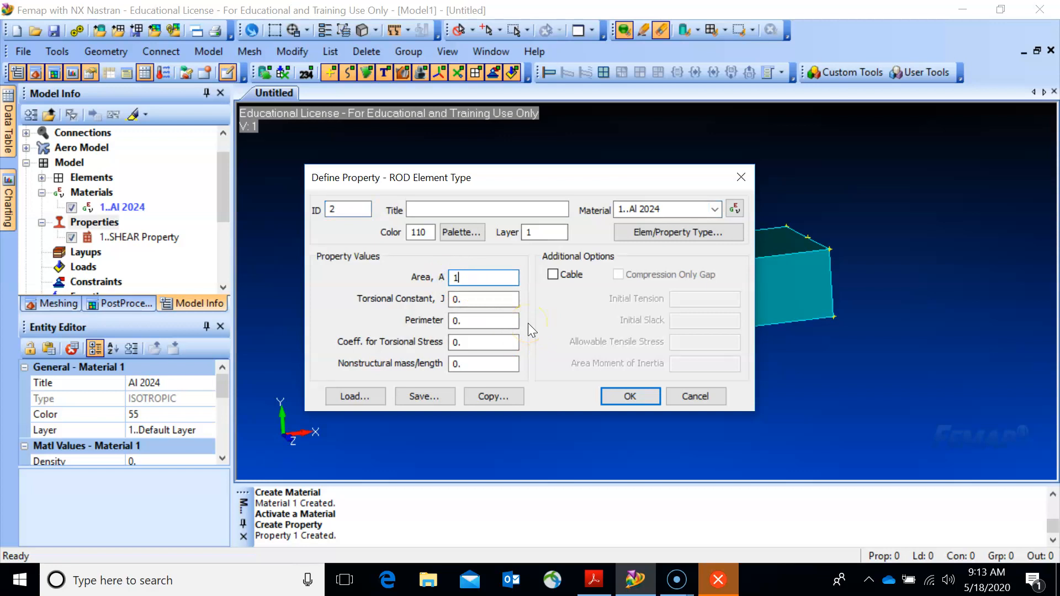
{"action": "left_click", "coordinate": [614, 398]}
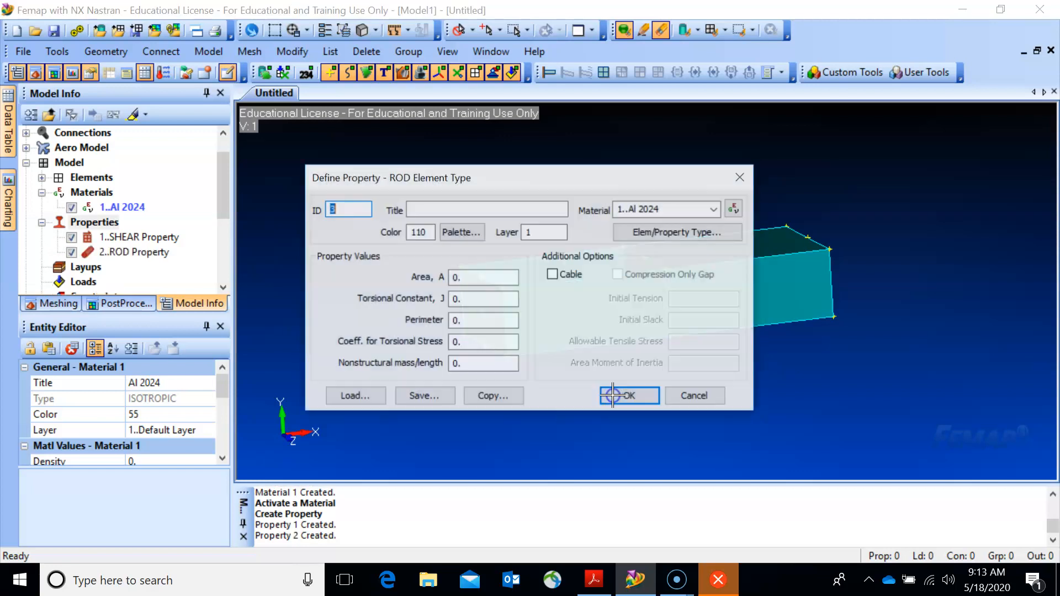
{"action": "left_click", "coordinate": [694, 396]}
- Set the mesh size on all surfaces of the box beam to an element size of 100
{"action": "middle_click_drag", "start_coordinate": [634, 374], "coordinate": [610, 369]}
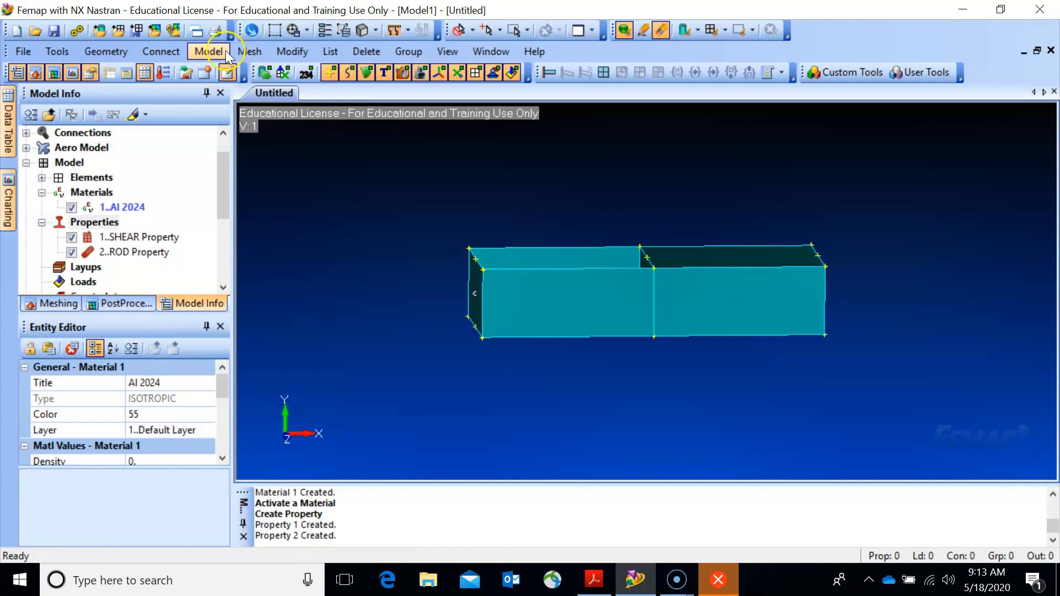
{"action": "left_click", "coordinate": [244, 52]}
{"action": "mouse_move", "coordinate": [309, 88]}
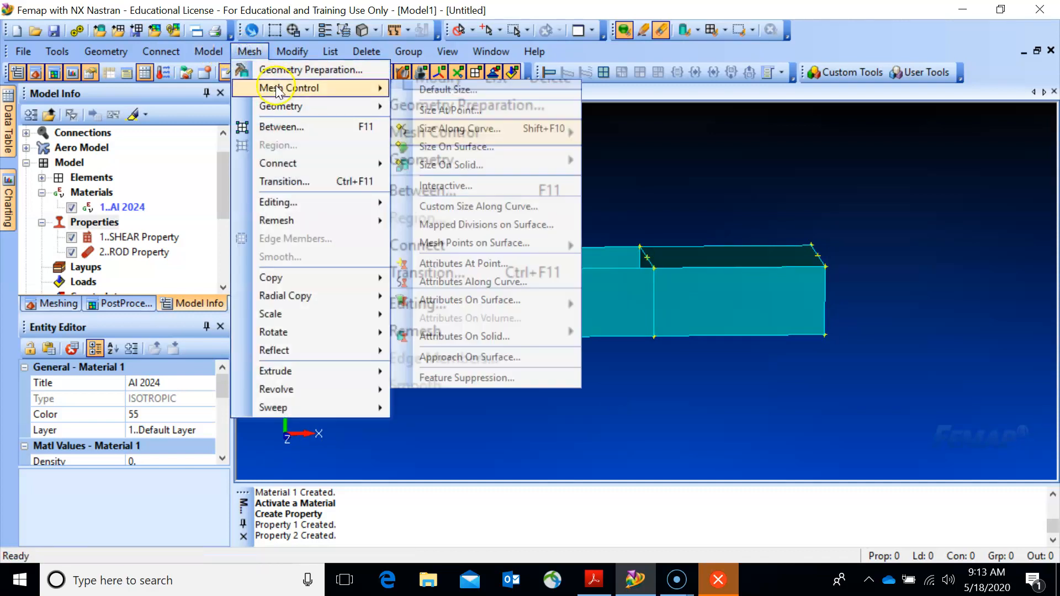
{"action": "left_click", "coordinate": [463, 148]}
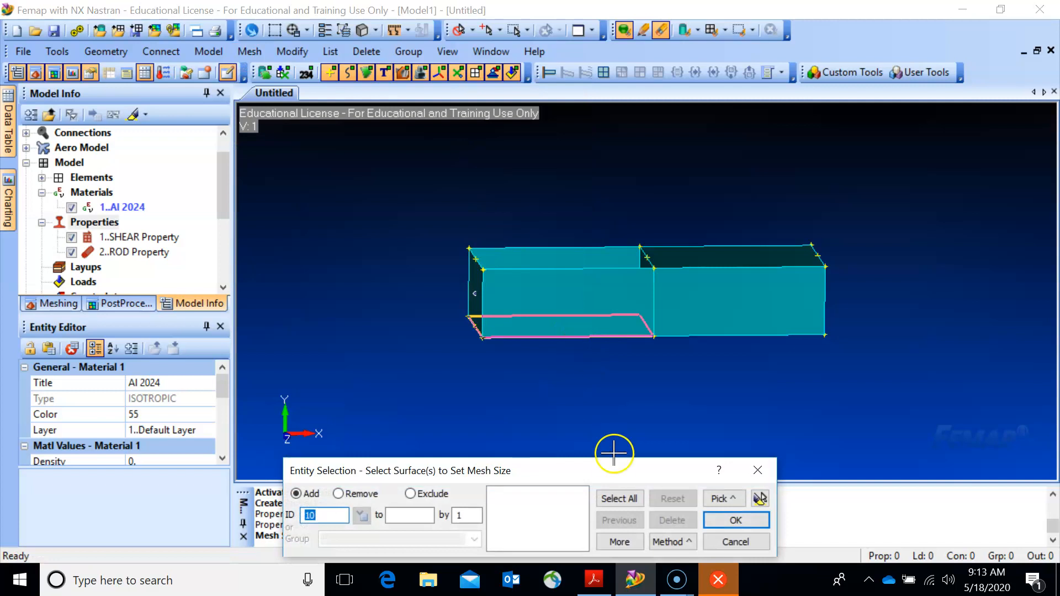
{"action": "left_click", "coordinate": [617, 498]}
{"action": "middle_click_drag", "start_coordinate": [601, 355], "coordinate": [604, 431]}
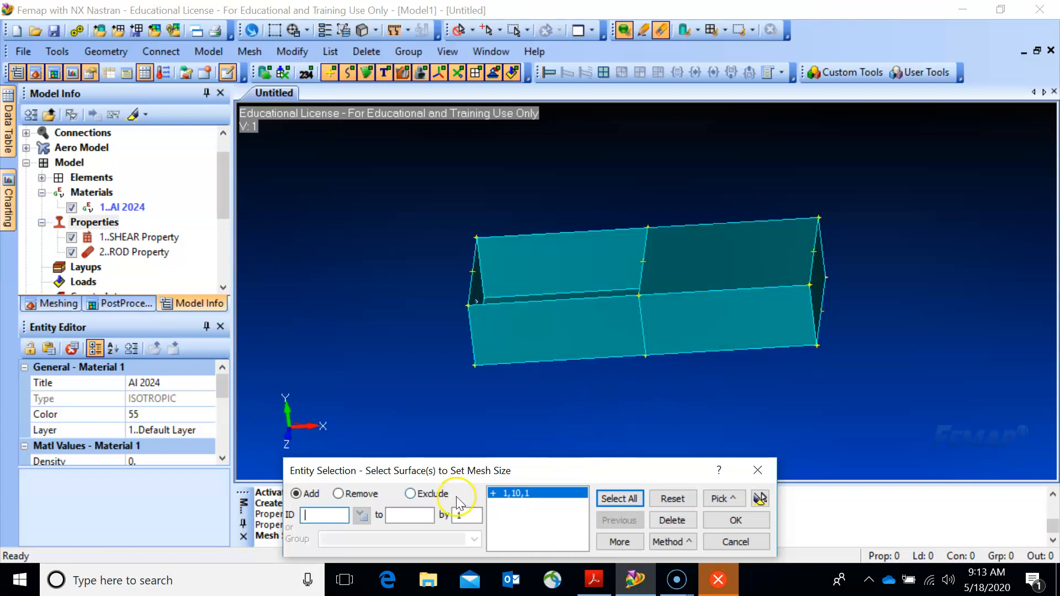
{"action": "left_click", "coordinate": [728, 523]}
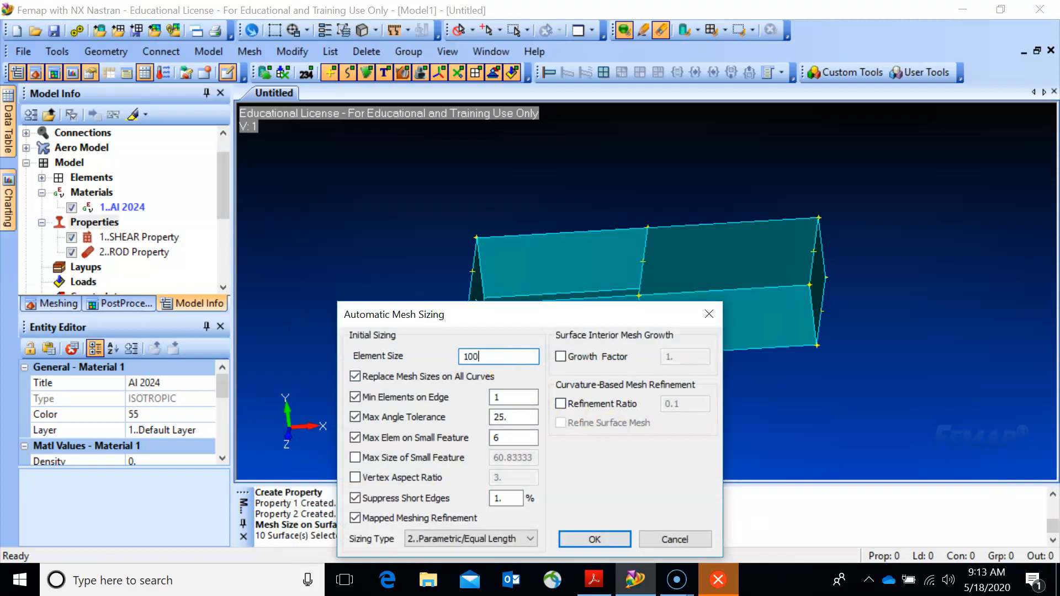
{"action": "left_click", "coordinate": [611, 539]}
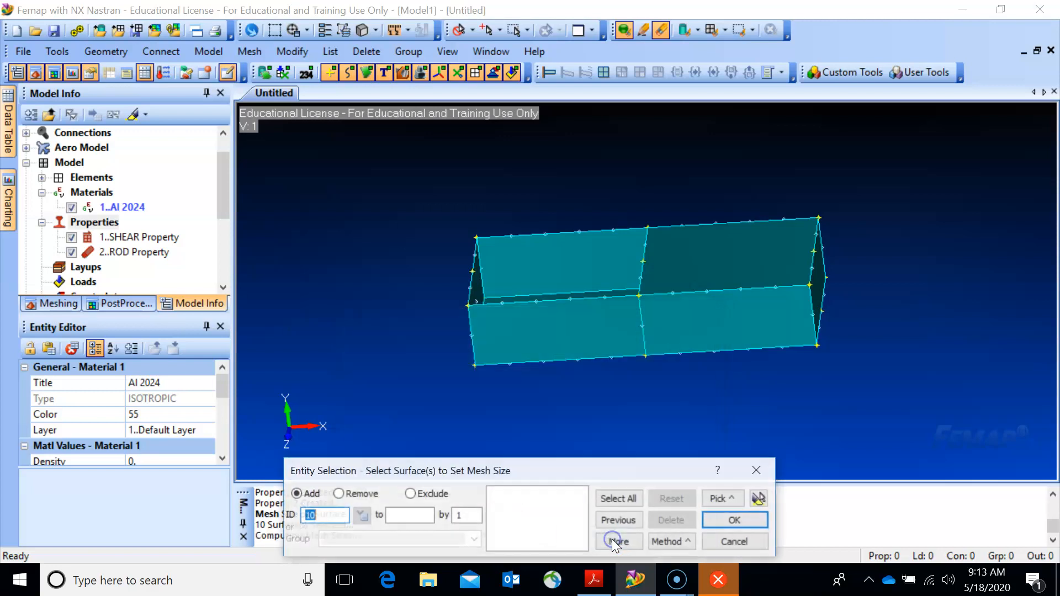
{"action": "left_click", "coordinate": [736, 542]}
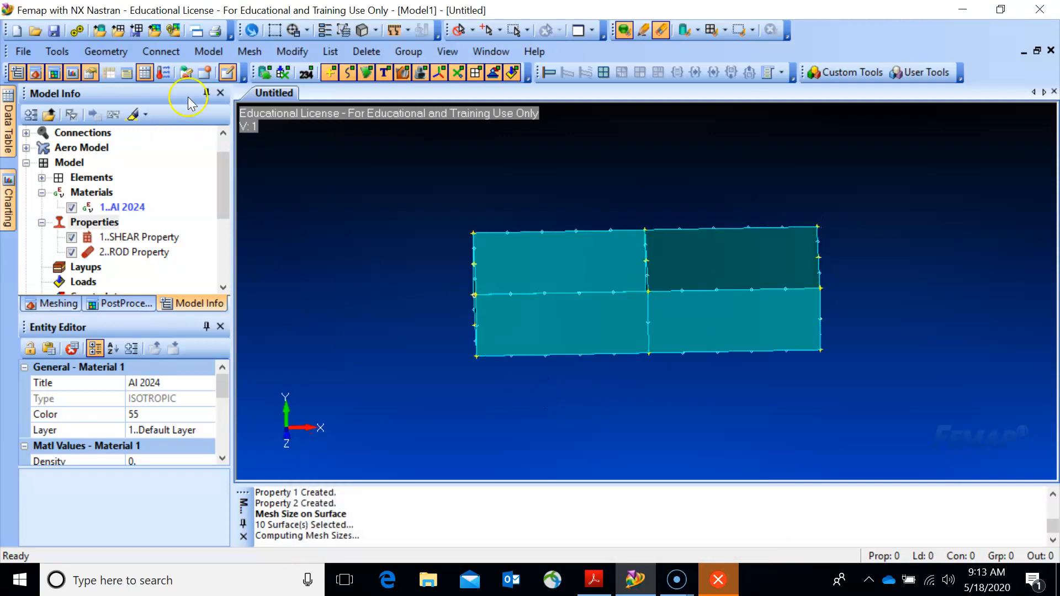
- Mesh all surfaces with quad elements using the SHEAR property
{"action": "left_click", "coordinate": [259, 55]}
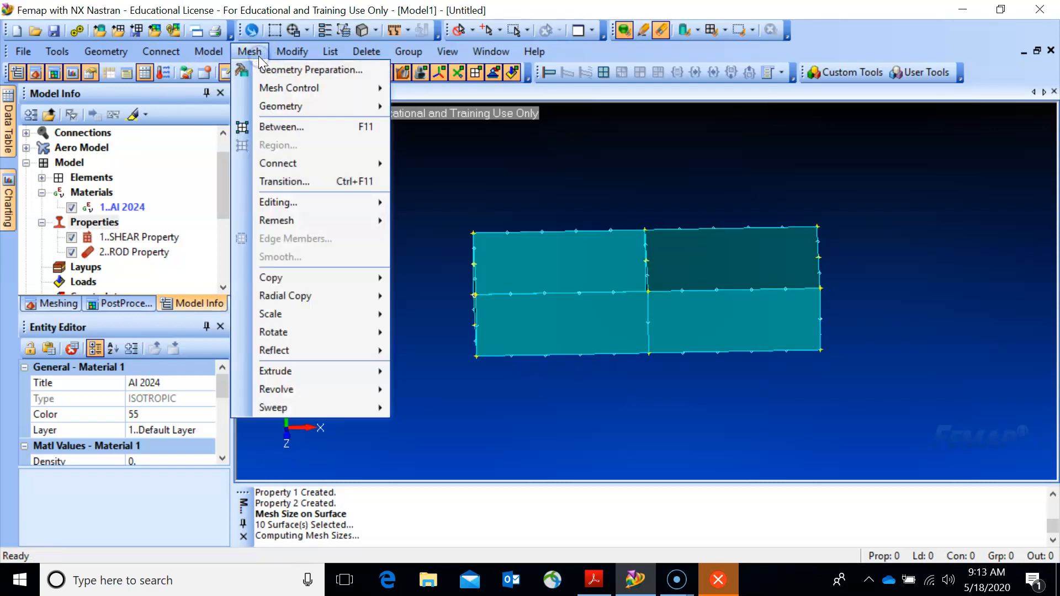
{"action": "left_click", "coordinate": [273, 106]}
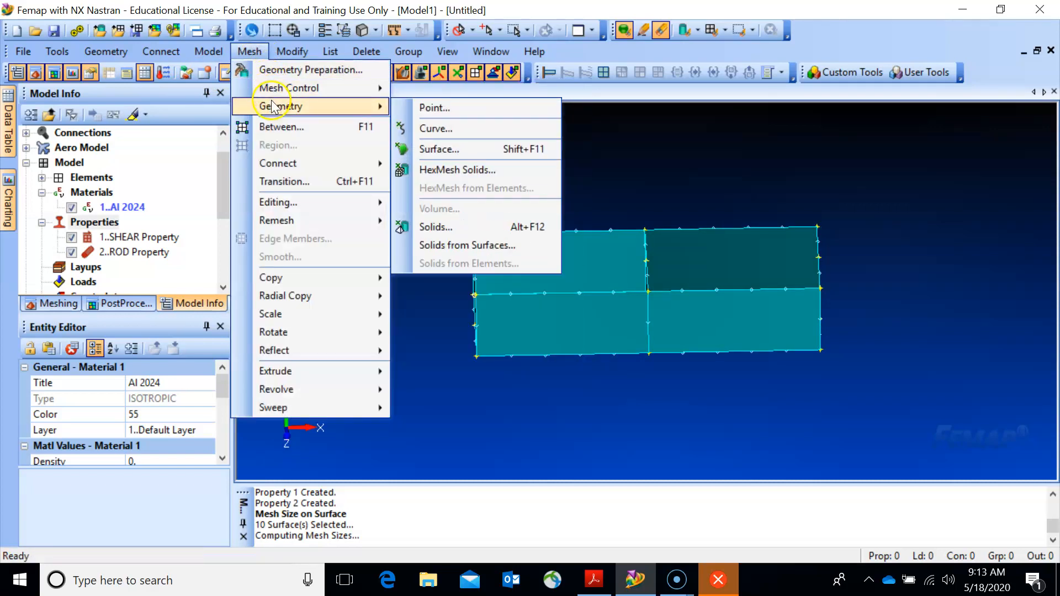
{"action": "left_click", "coordinate": [420, 149]}
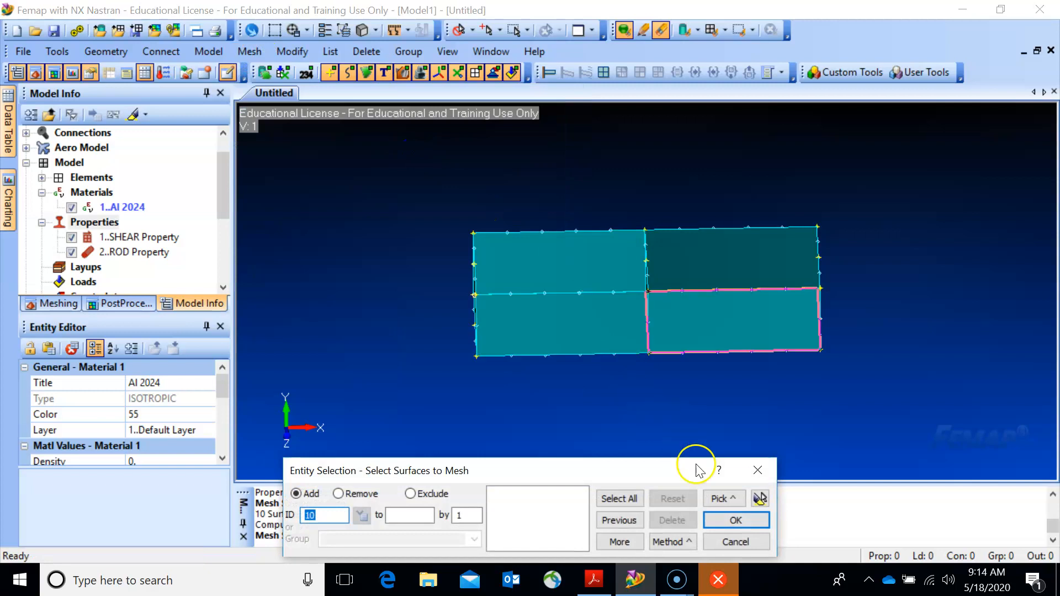
{"action": "left_click", "coordinate": [618, 498]}
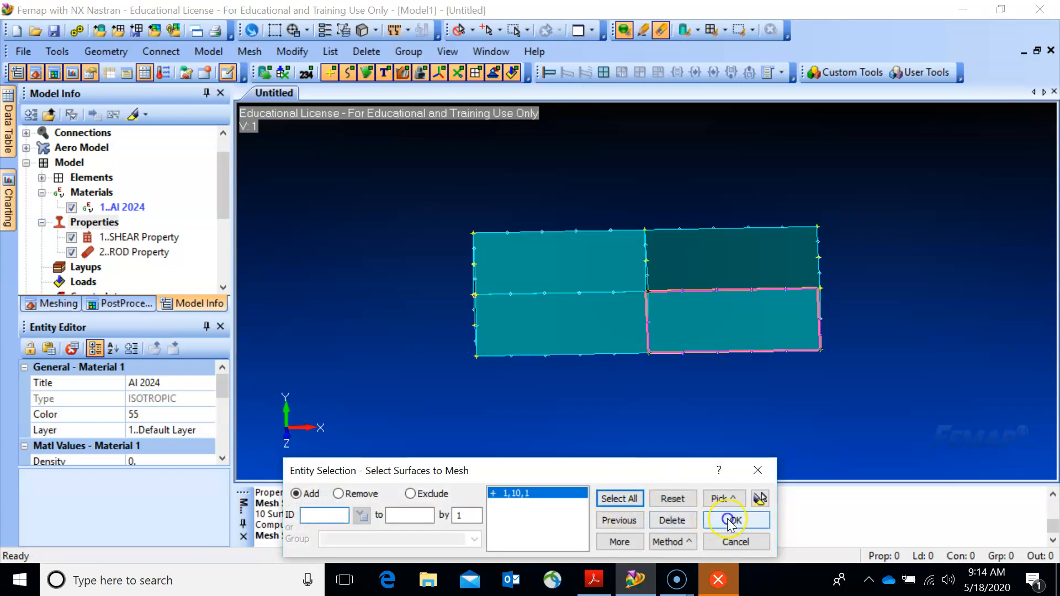
{"action": "left_click", "coordinate": [730, 521]}
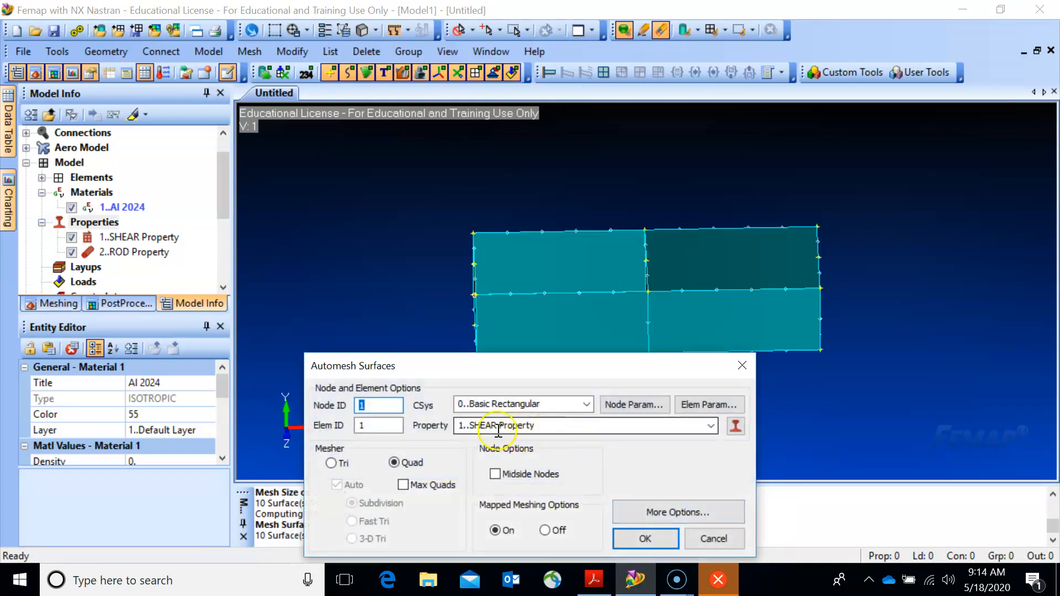
{"action": "left_click", "coordinate": [644, 539]}
- Mesh all curves of the box beam with elements and nodes using the ROD property
{"action": "middle_click_drag", "start_coordinate": [625, 422], "coordinate": [648, 428]}
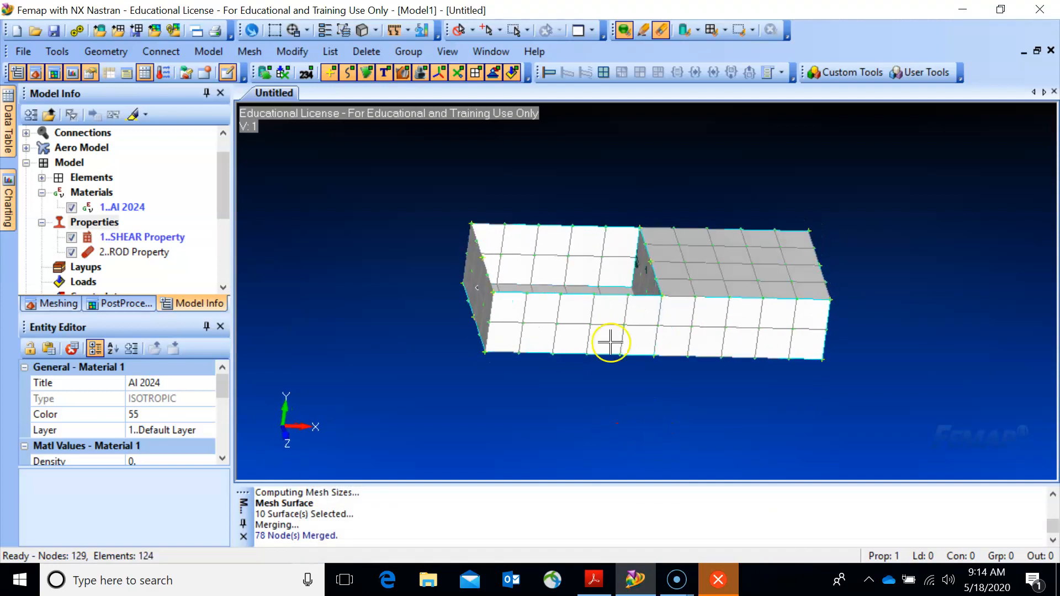
{"action": "left_click", "coordinate": [250, 51]}
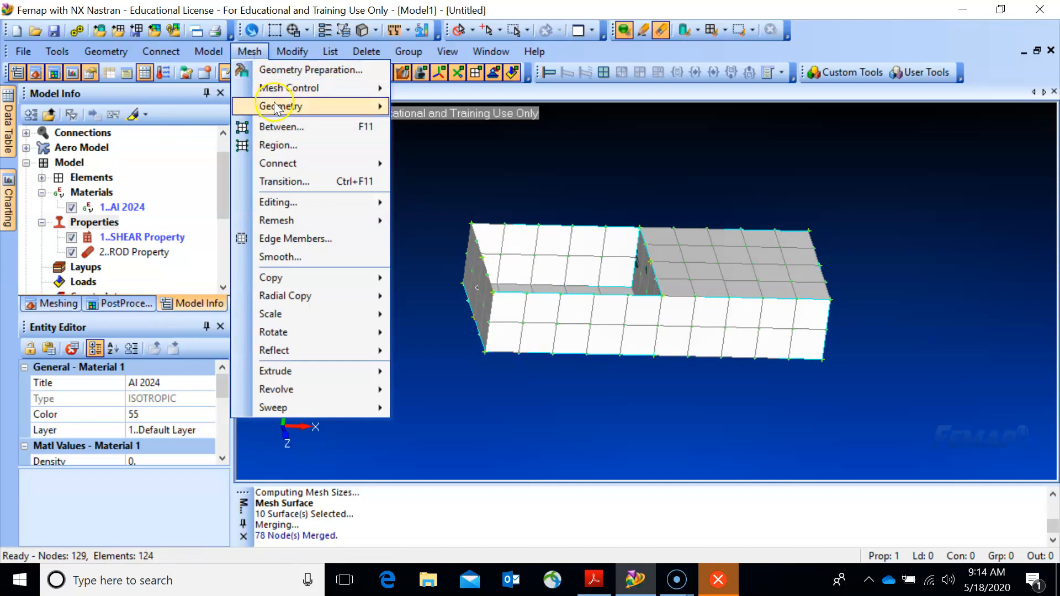
{"action": "mouse_move", "coordinate": [274, 102]}
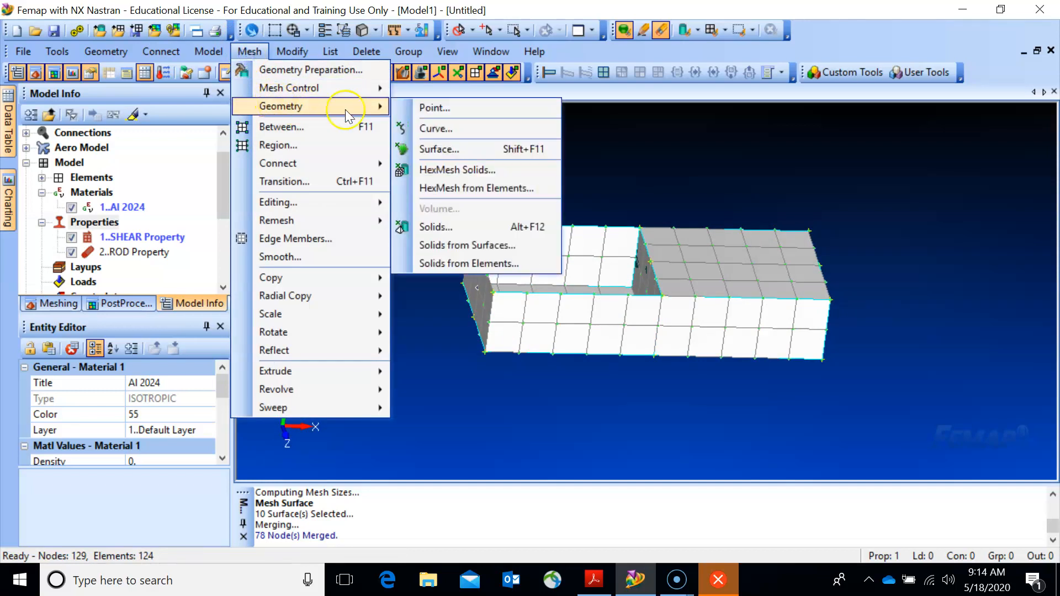
{"action": "left_click", "coordinate": [425, 129]}
{"action": "left_click", "coordinate": [620, 500]}
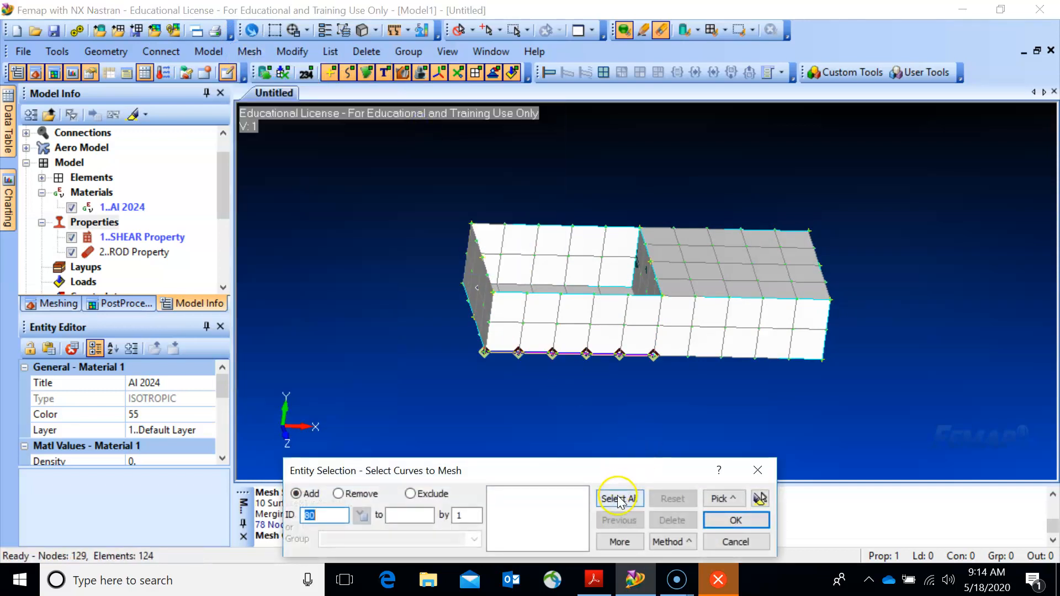
{"action": "left_click", "coordinate": [735, 520]}
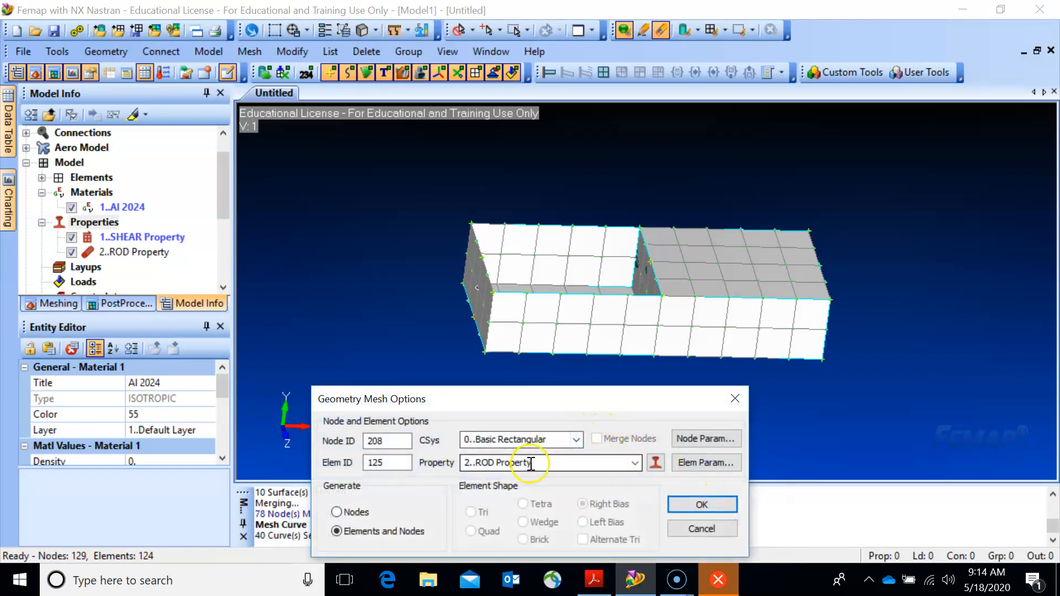
{"action": "left_click", "coordinate": [702, 505]}
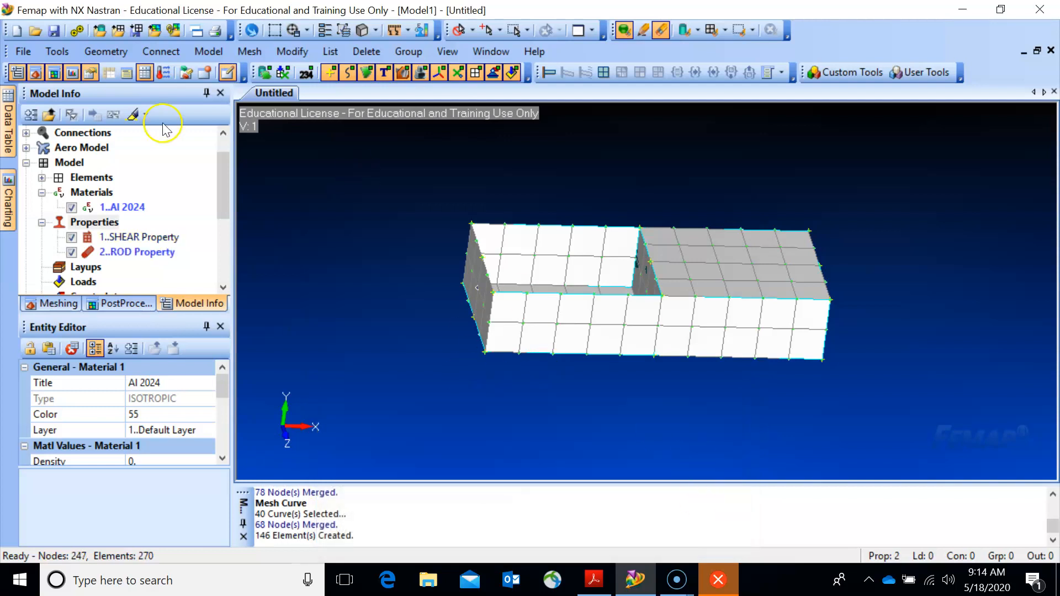
- Check all nodes of the box beam for coincidence, preview the coincident pairs, and merge them
{"action": "left_click", "coordinate": [56, 52]}
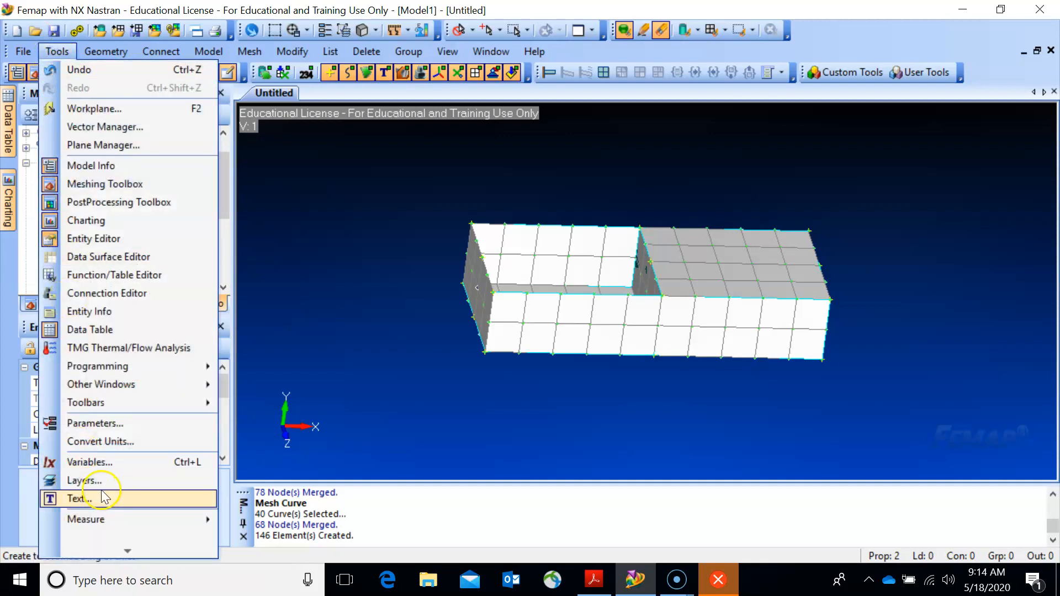
{"action": "mouse_move", "coordinate": [125, 551]}
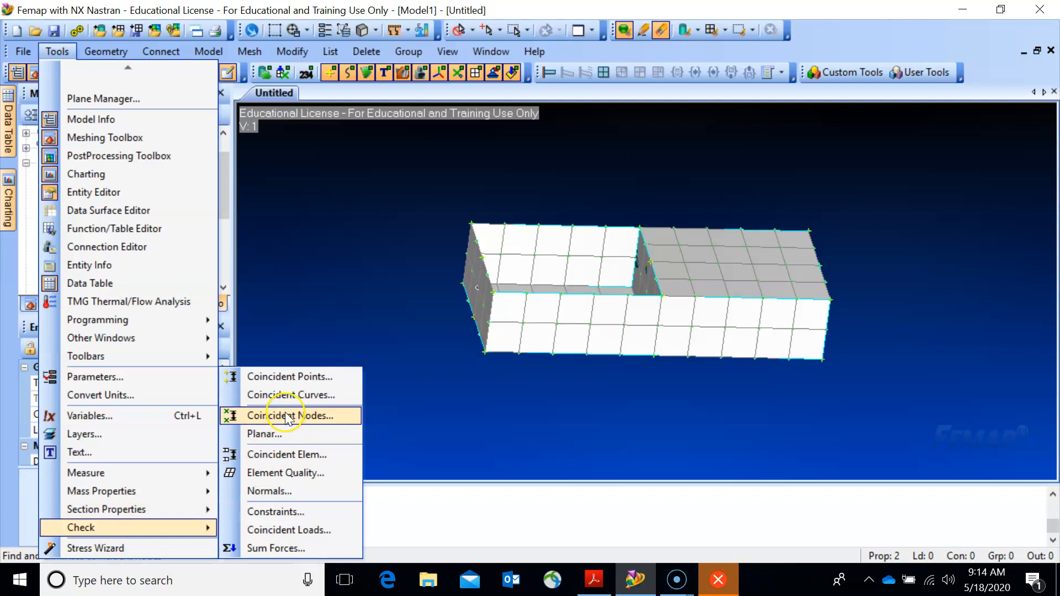
{"action": "left_click", "coordinate": [286, 415]}
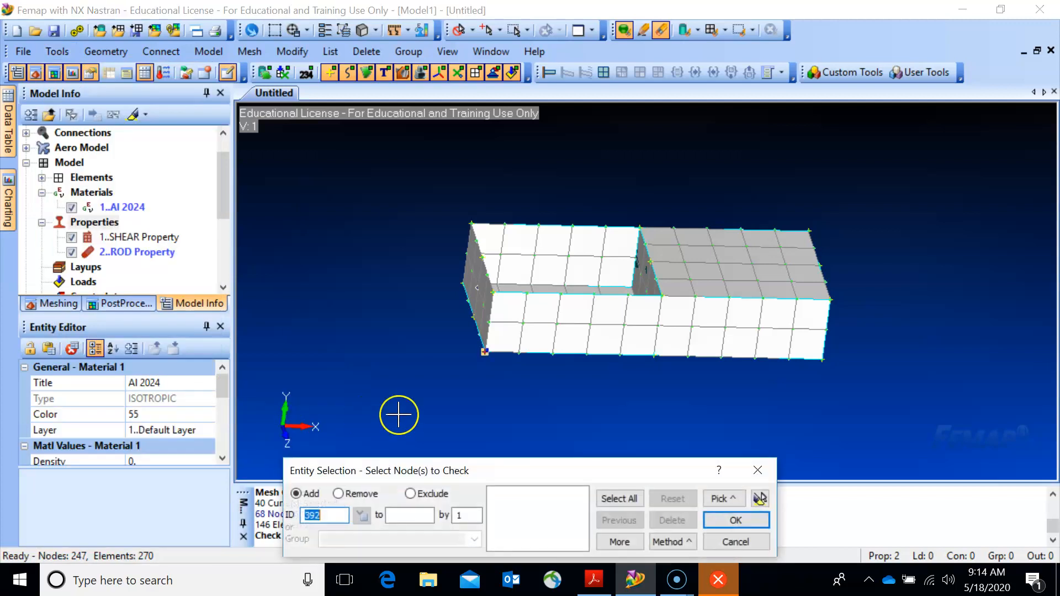
{"action": "left_click", "coordinate": [628, 500]}
{"action": "left_click", "coordinate": [750, 513]}
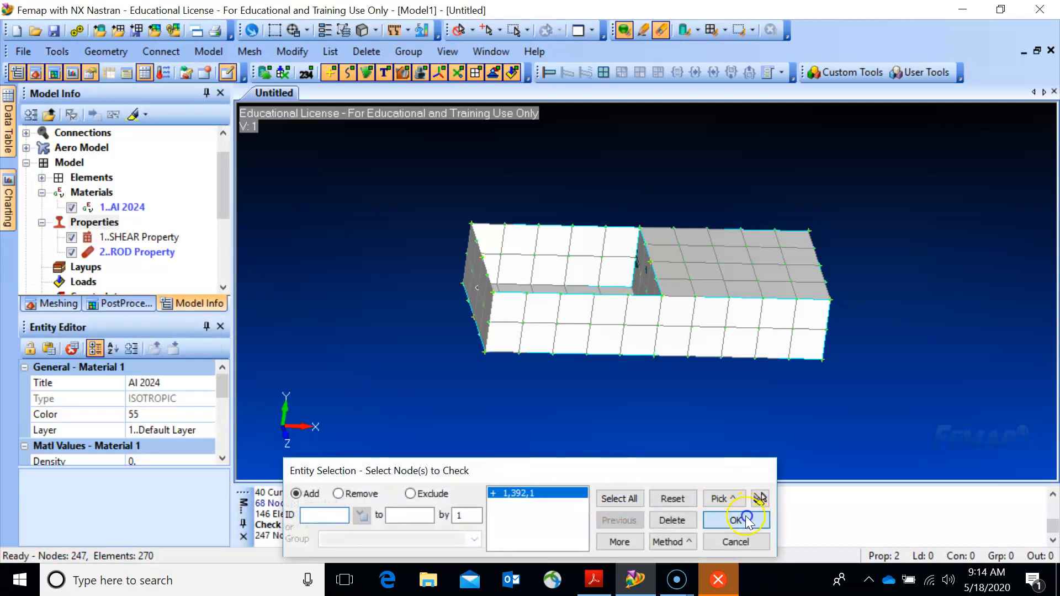
{"action": "left_click", "coordinate": [408, 356]}
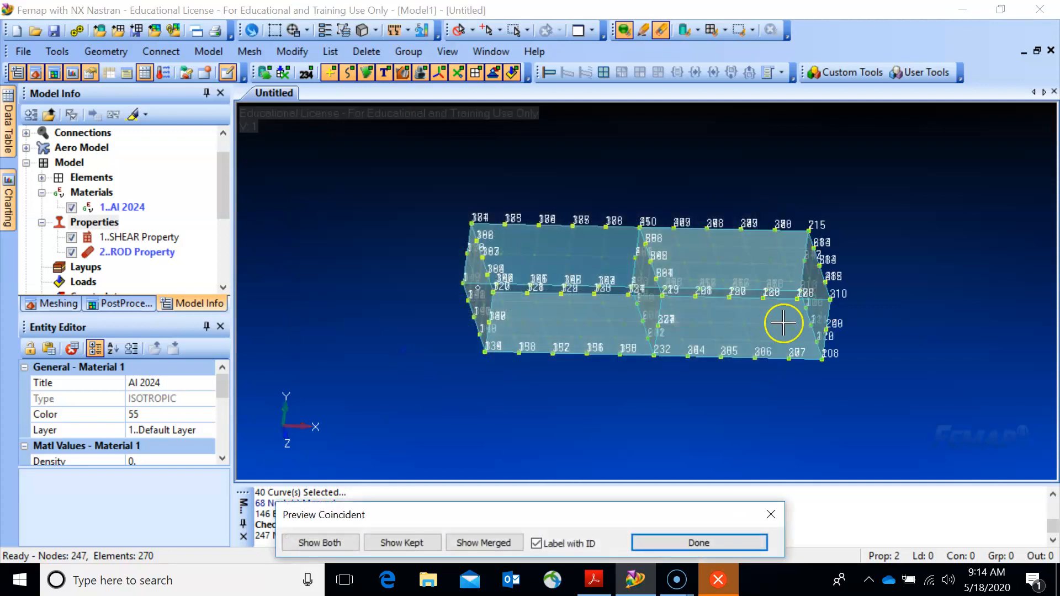
{"action": "left_click", "coordinate": [681, 541]}
{"action": "left_click", "coordinate": [565, 361]}
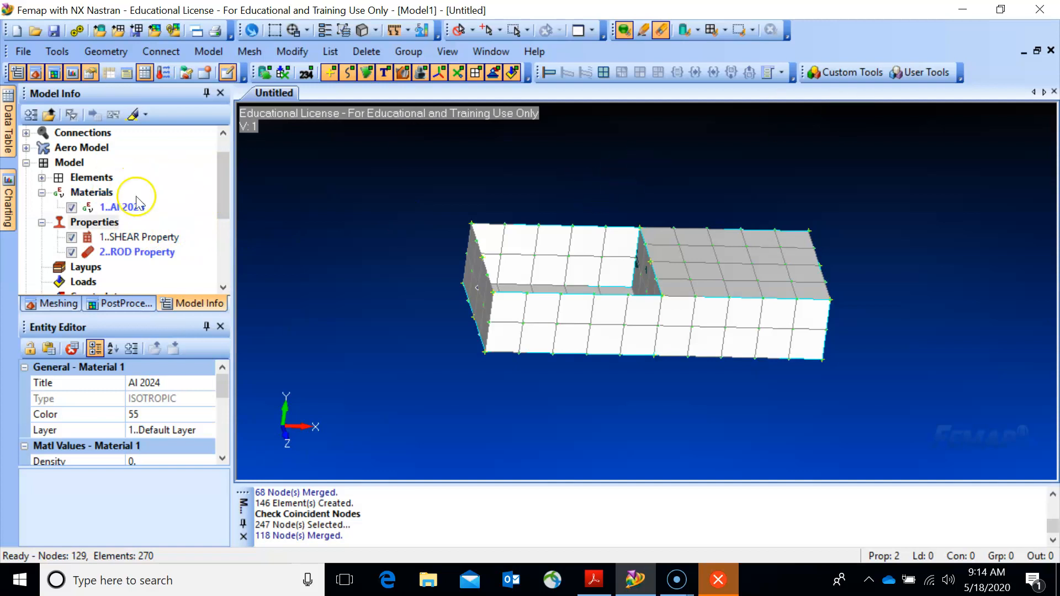
- Set the color of the SHEAR property to 68
{"action": "left_click", "coordinate": [128, 236]}
{"action": "right_click", "coordinate": [129, 236]}
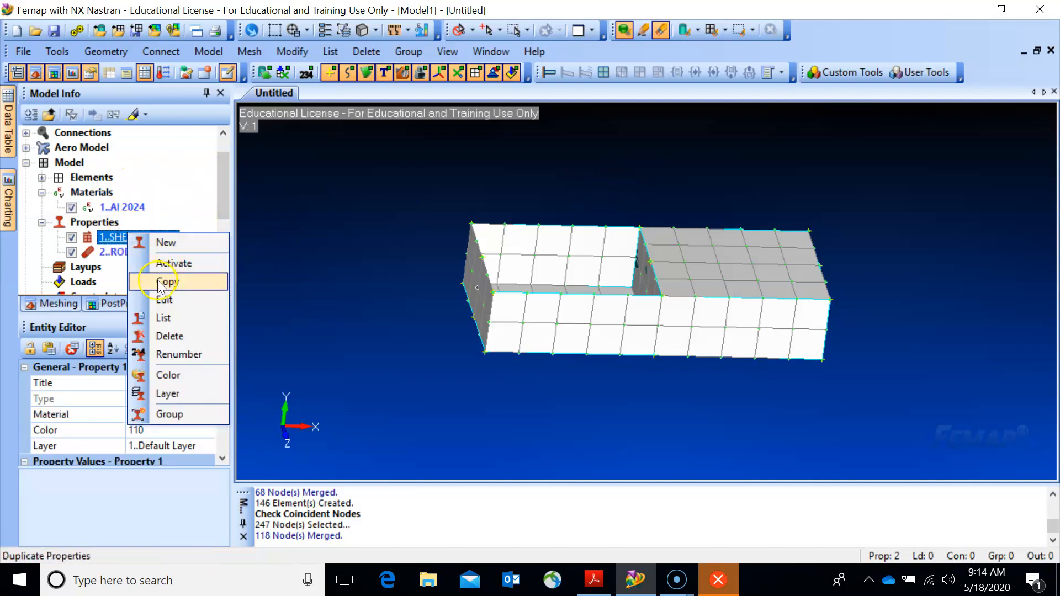
{"action": "left_click", "coordinate": [166, 374]}
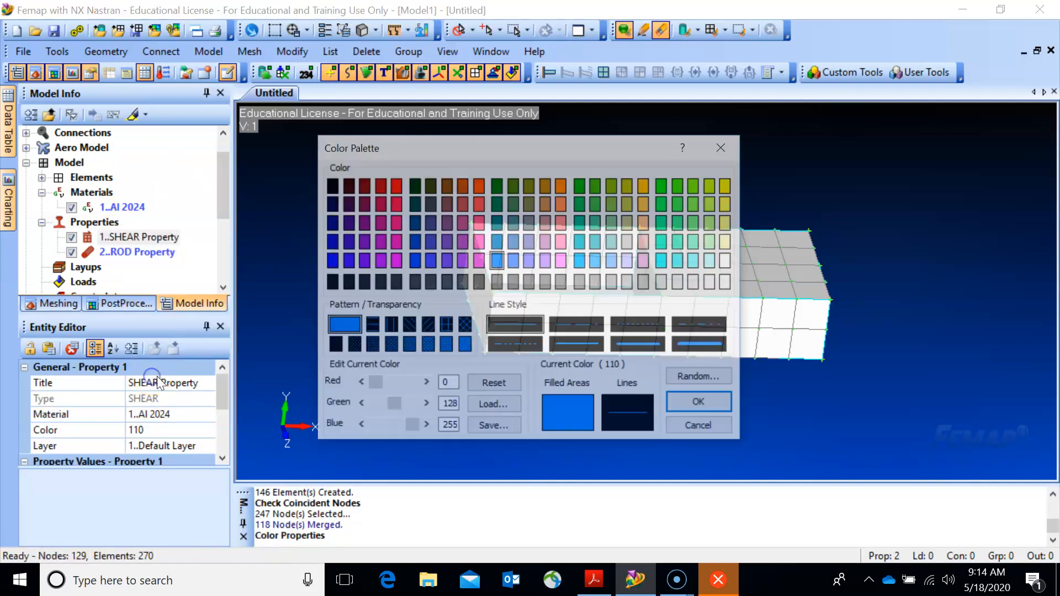
{"action": "left_click", "coordinate": [630, 223]}
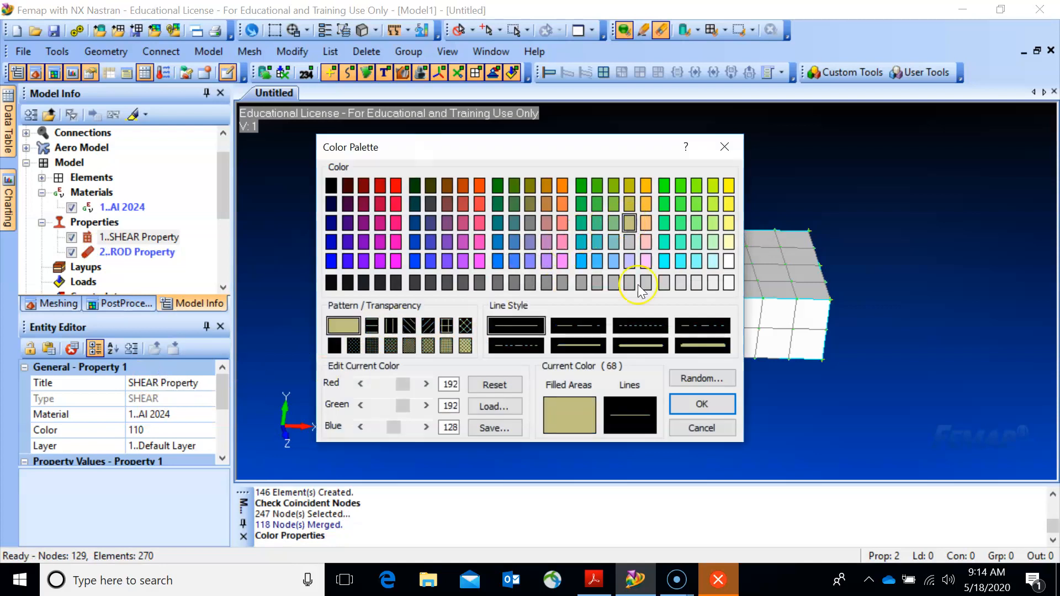
{"action": "left_click", "coordinate": [690, 407]}
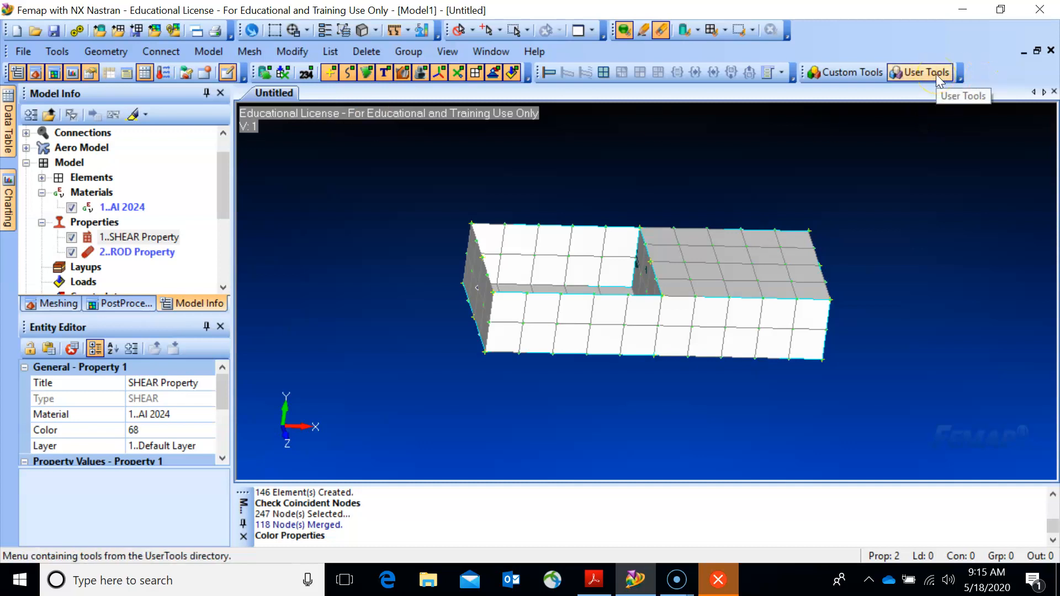
- Run the Color Elements To Match Property tool to show the panels in the SHEAR property's color
{"action": "left_click", "coordinate": [847, 73]}
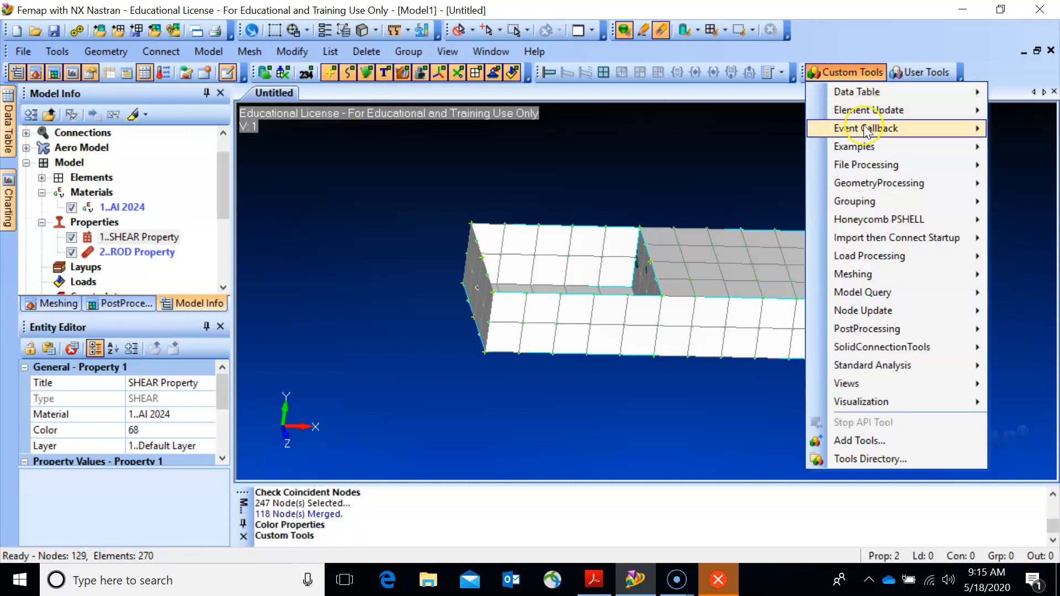
{"action": "mouse_move", "coordinate": [865, 113]}
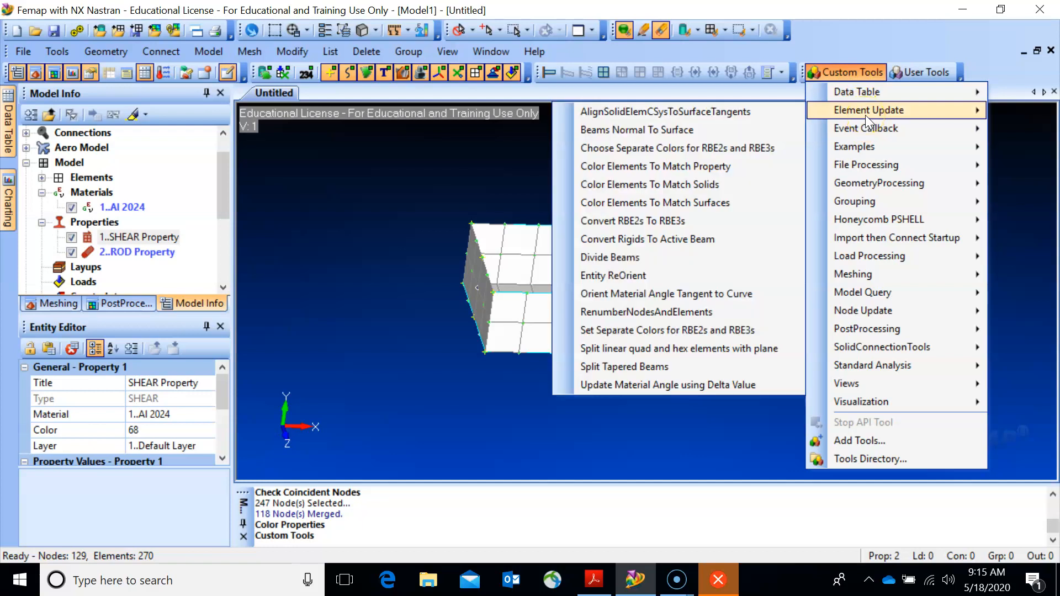
{"action": "left_click", "coordinate": [737, 165]}
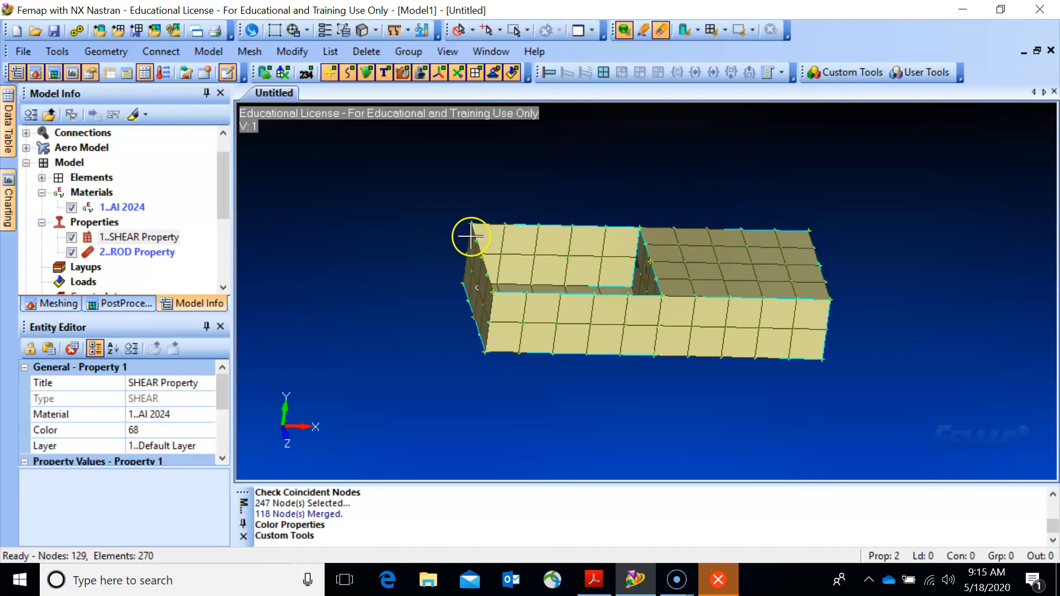
- Edit the ROD property and set its color to 64
{"action": "left_click", "coordinate": [141, 252]}
{"action": "right_click", "coordinate": [159, 253]}
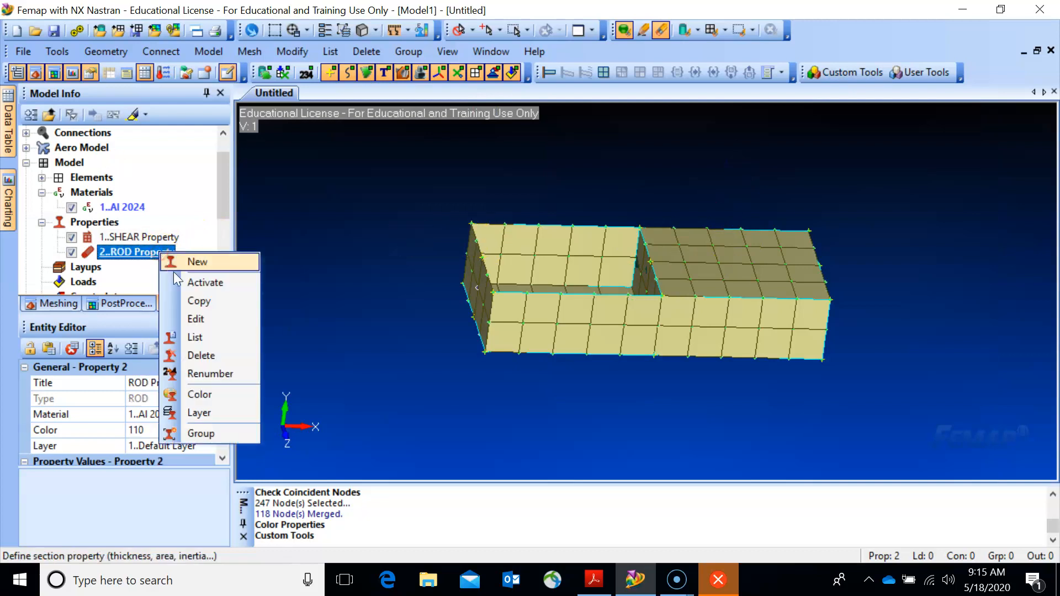
{"action": "left_click", "coordinate": [193, 319]}
{"action": "left_click", "coordinate": [466, 232]}
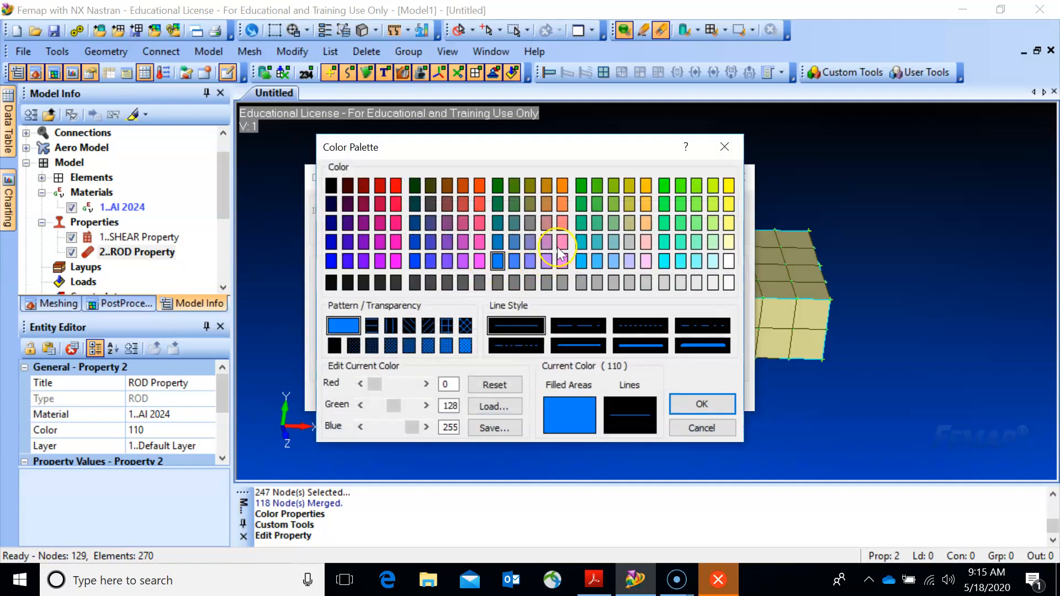
{"action": "left_click", "coordinate": [562, 229]}
{"action": "left_click", "coordinate": [702, 404]}
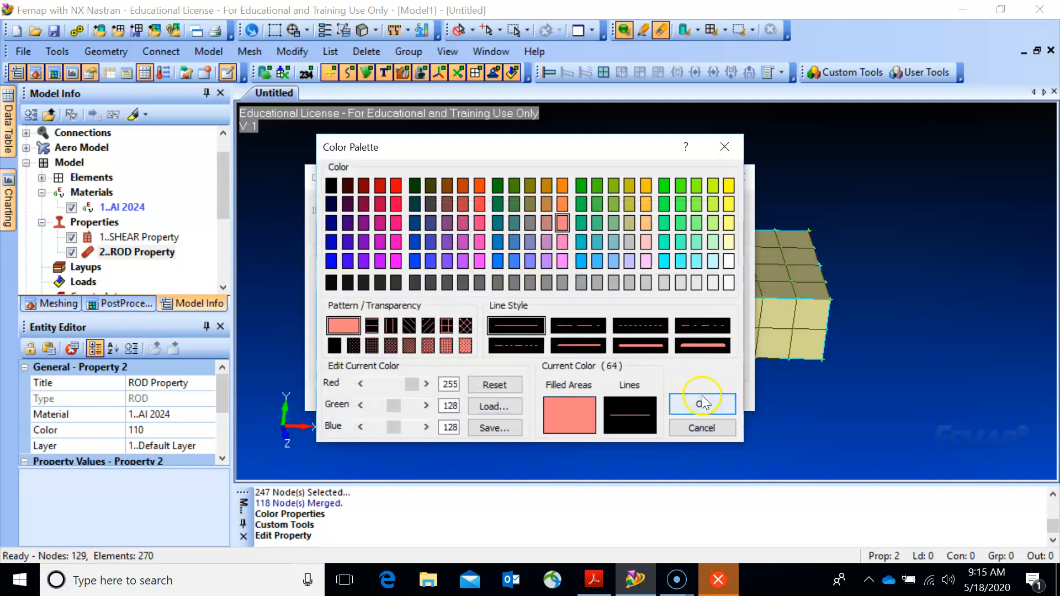
{"action": "left_click", "coordinate": [630, 405]}
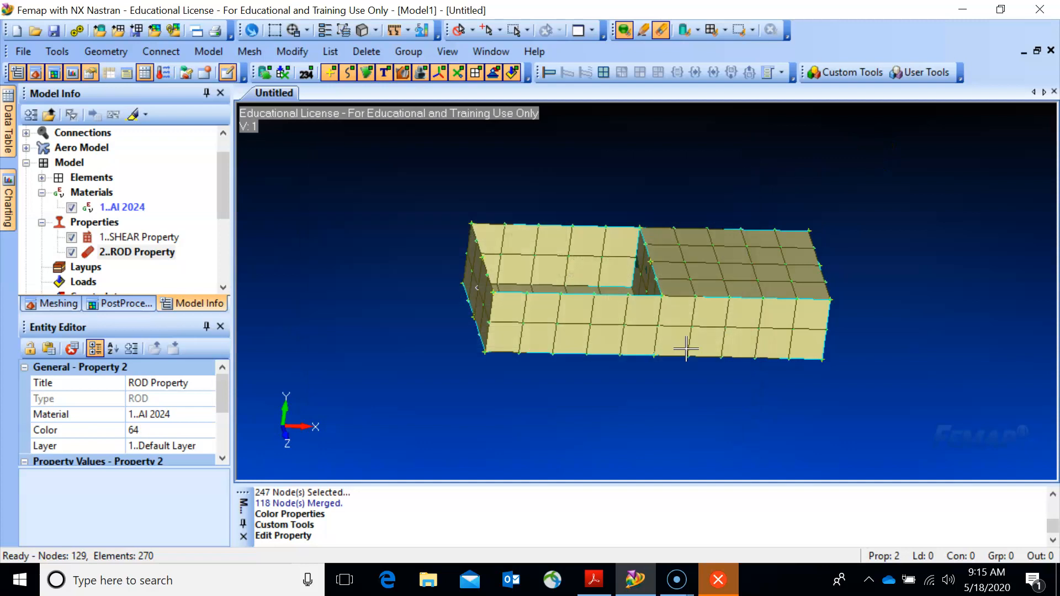
- Run Color Elements To Match Property again to apply the ROD property's new color to the rod elements
{"action": "left_click", "coordinate": [851, 72]}
{"action": "mouse_move", "coordinate": [858, 117]}
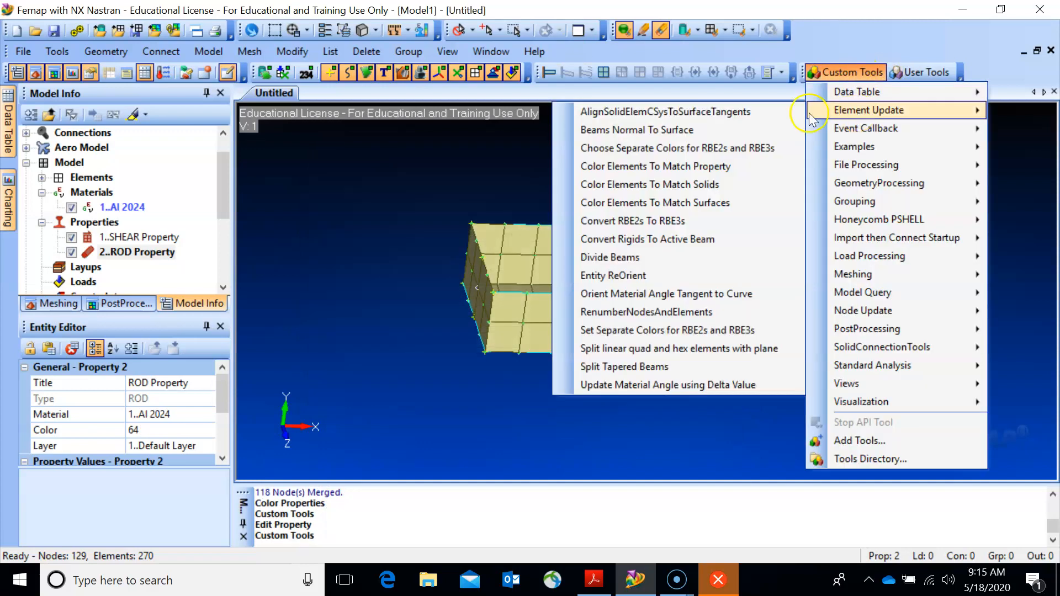
{"action": "left_click", "coordinate": [712, 166]}
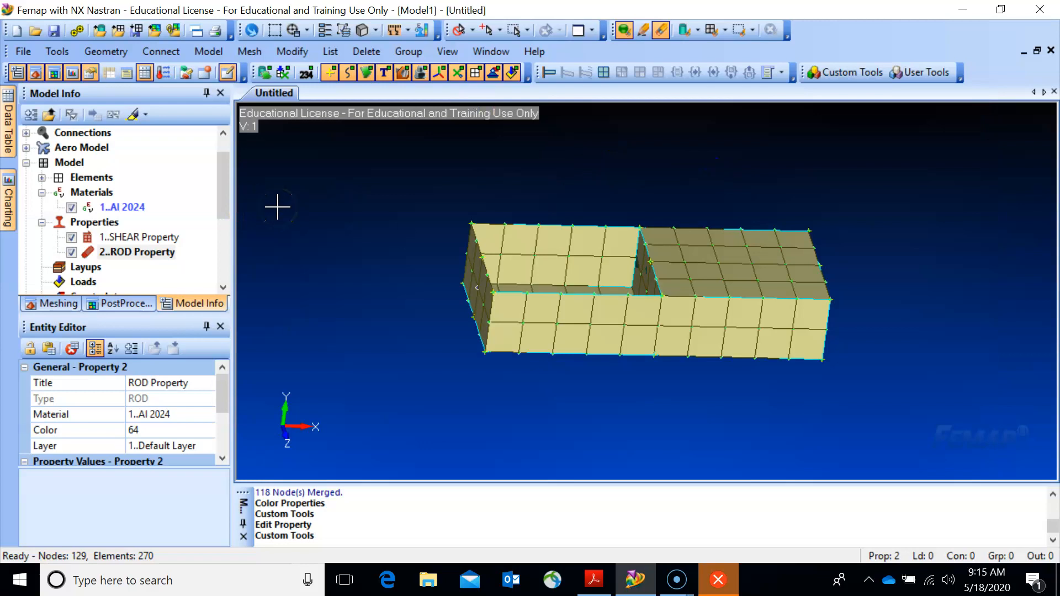
- Start a constraint on a surface and create a new constraint set titled Clamped for it
{"action": "middle_click_drag", "start_coordinate": [419, 298], "coordinate": [500, 265]}
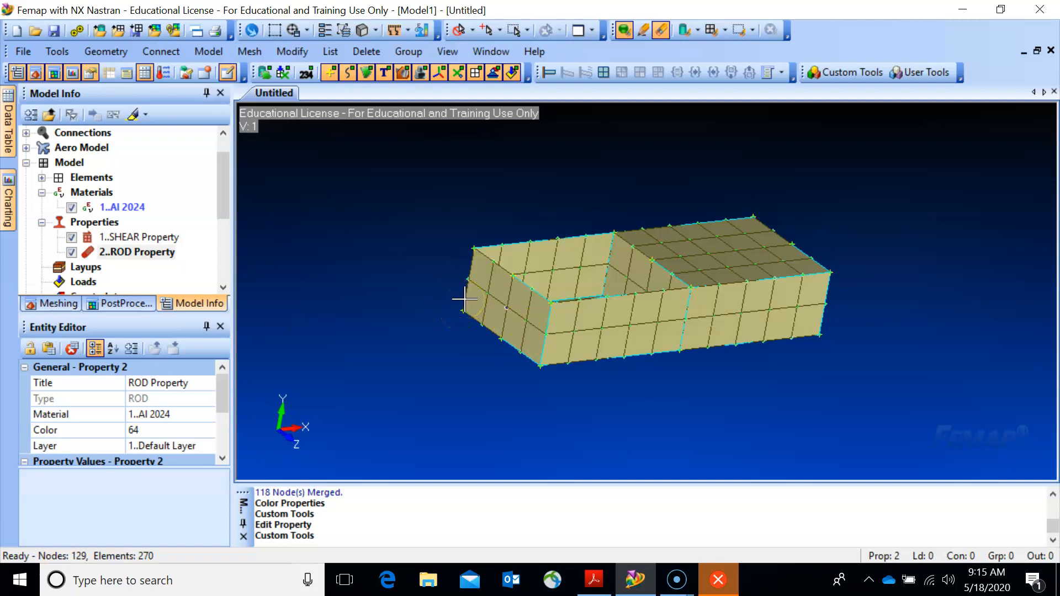
{"action": "mouse_move", "coordinate": [524, 326]}
{"action": "middle_mouse_down"}
{"action": "mouse_move", "coordinate": [538, 342]}
{"action": "mouse_move", "coordinate": [518, 357]}
{"action": "mouse_move", "coordinate": [513, 348]}
{"action": "middle_mouse_up"}
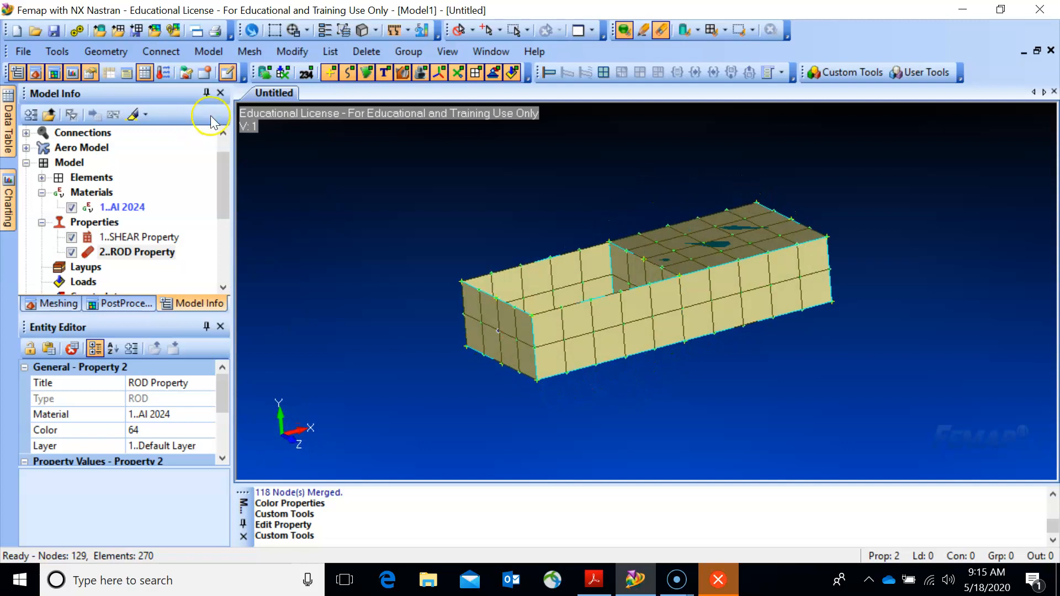
{"action": "left_click", "coordinate": [208, 51]}
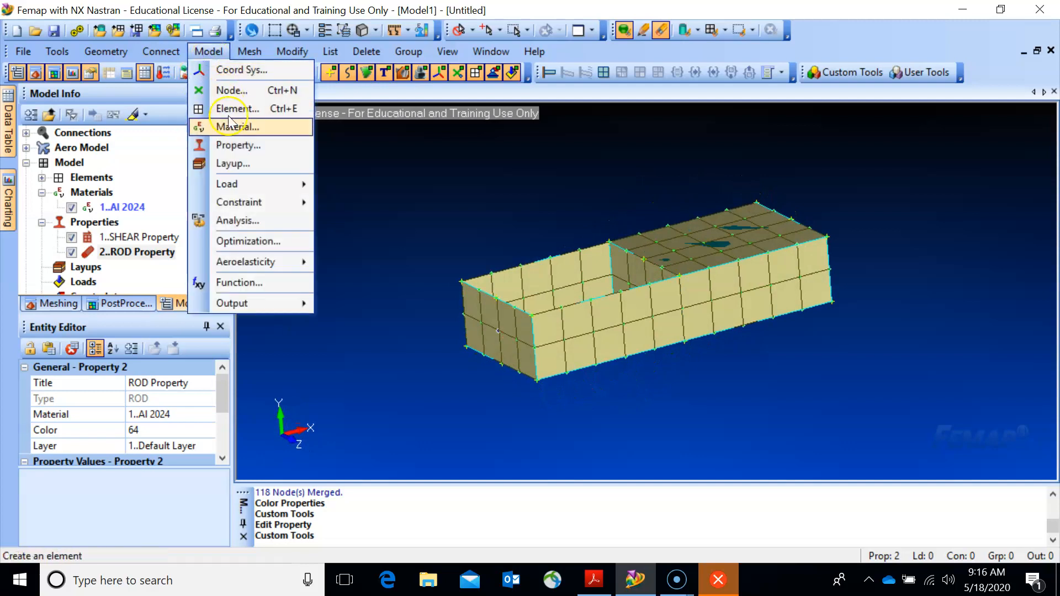
{"action": "mouse_move", "coordinate": [254, 202]}
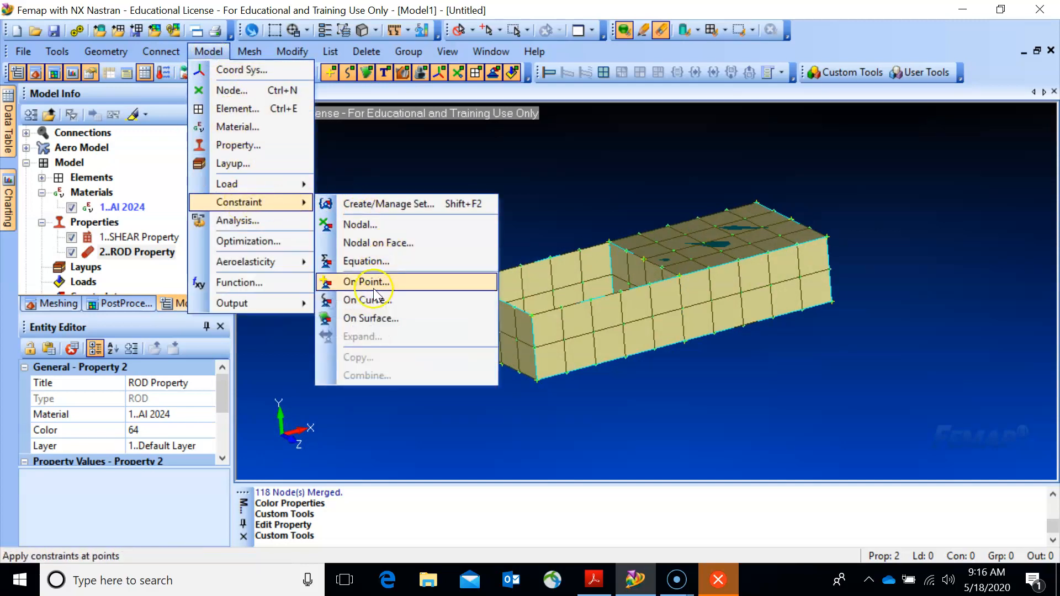
{"action": "left_click", "coordinate": [361, 318]}
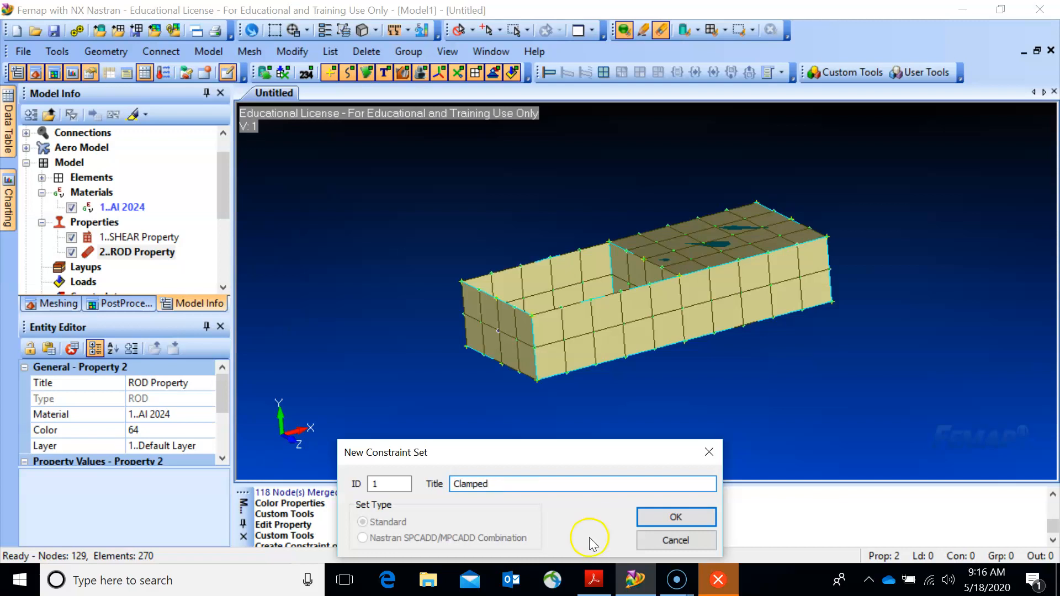
{"action": "left_click", "coordinate": [676, 517]}
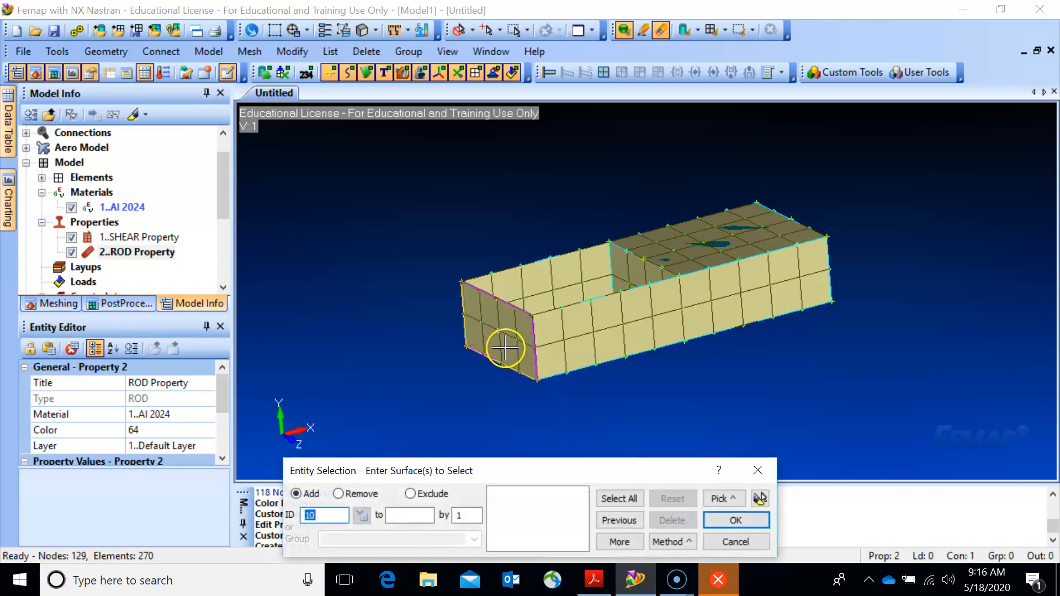
- Apply a Fixed constraint to the end surface of the open bay and finish constraint creation
{"action": "left_click", "coordinate": [505, 348]}
{"action": "left_click", "coordinate": [735, 520]}
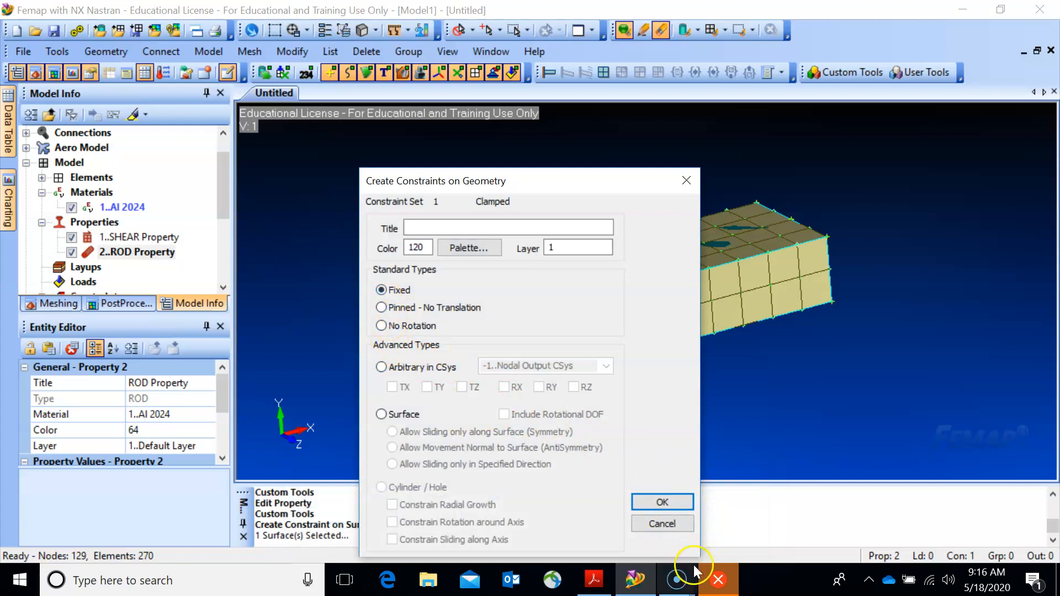
{"action": "left_click", "coordinate": [650, 503]}
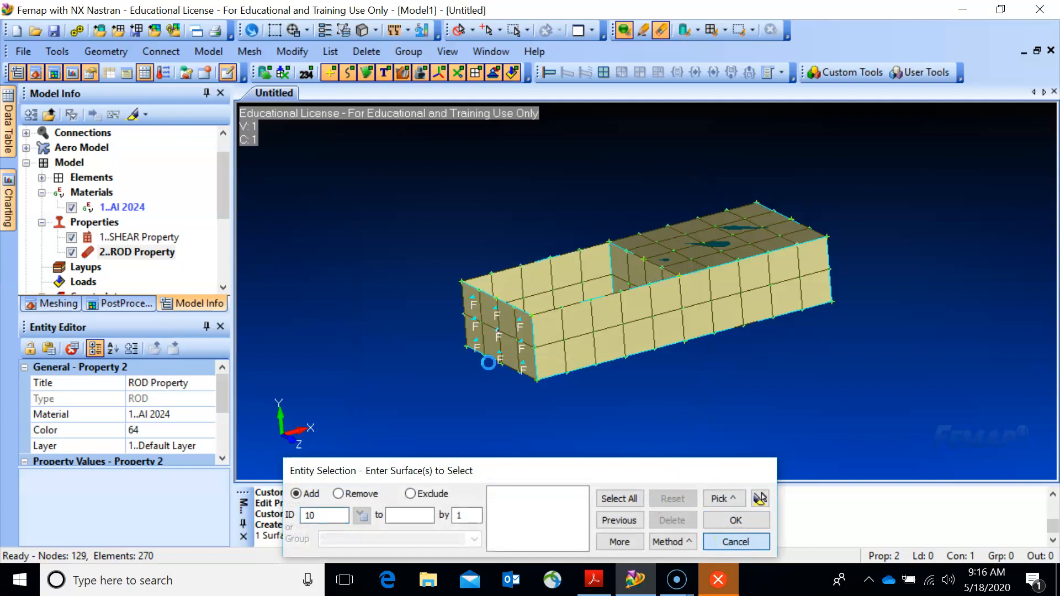
{"action": "left_click", "coordinate": [736, 541]}
- Create a rigid spider from the four edge curves of the closed bay's free end (6, 5, 8 and 7) with the Spider Curves tool
{"action": "middle_click_drag", "start_coordinate": [736, 412], "coordinate": [618, 461]}
{"action": "middle_click_drag", "start_coordinate": [737, 387], "coordinate": [649, 326]}
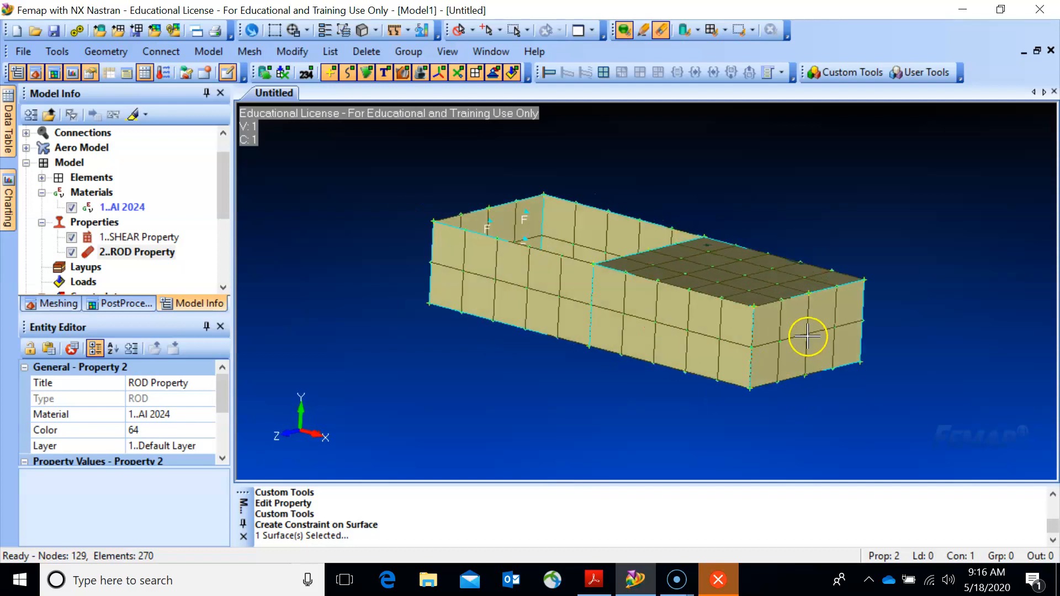
{"action": "mouse_move", "coordinate": [670, 342]}
{"action": "middle_mouse_down"}
{"action": "mouse_move", "coordinate": [667, 356]}
{"action": "mouse_move", "coordinate": [679, 346]}
{"action": "middle_mouse_up"}
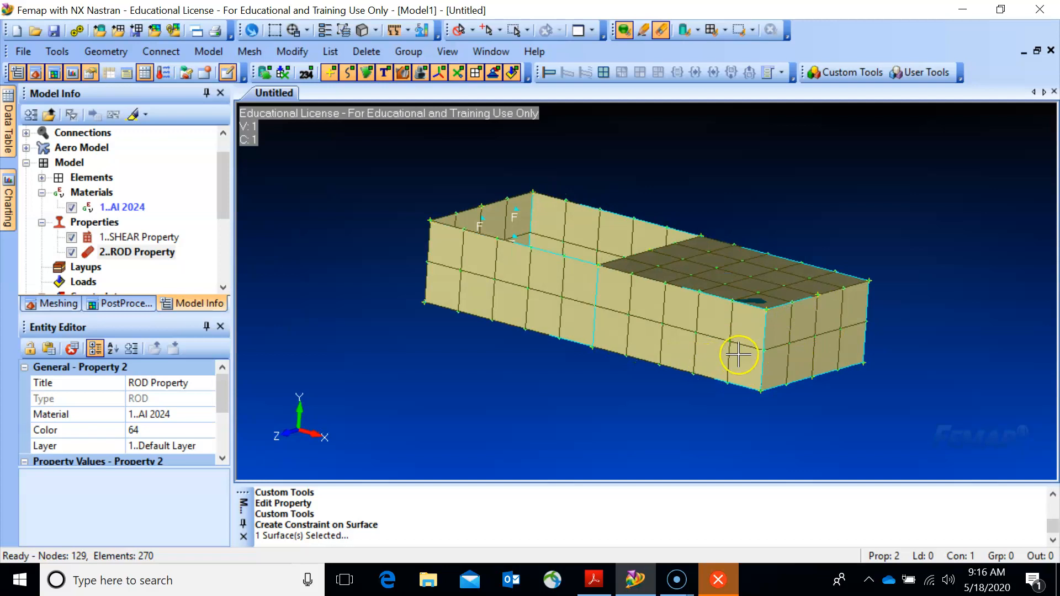
{"action": "middle_click_drag", "start_coordinate": [742, 334], "coordinate": [617, 323], "text": "ctrl"}
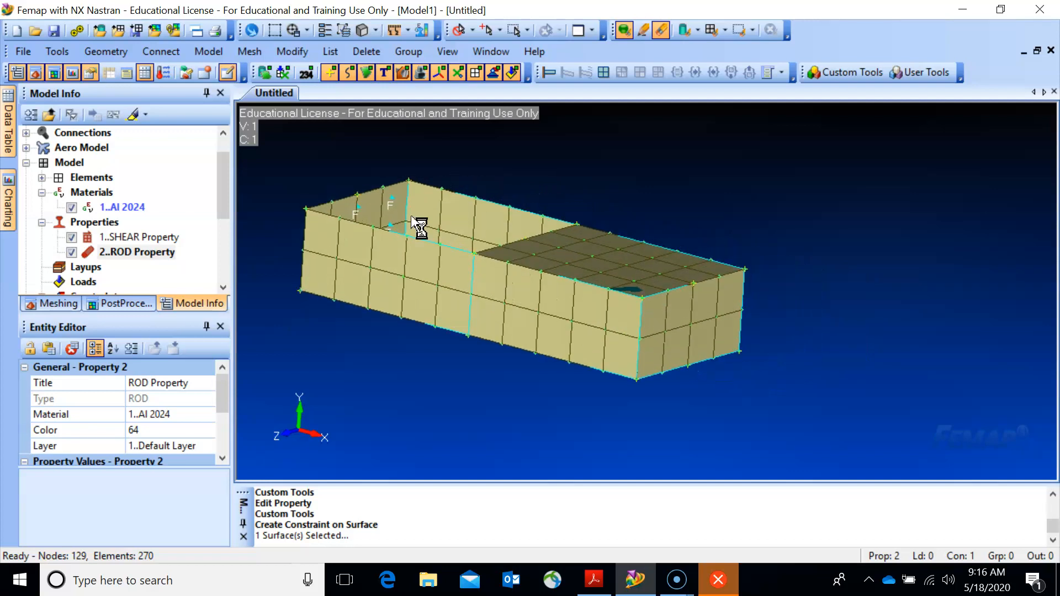
{"action": "middle_click_drag", "start_coordinate": [679, 339], "coordinate": [664, 321]}
{"action": "scroll", "coordinate": [658, 327], "scroll_direction": "up", "scroll_amount": 2}
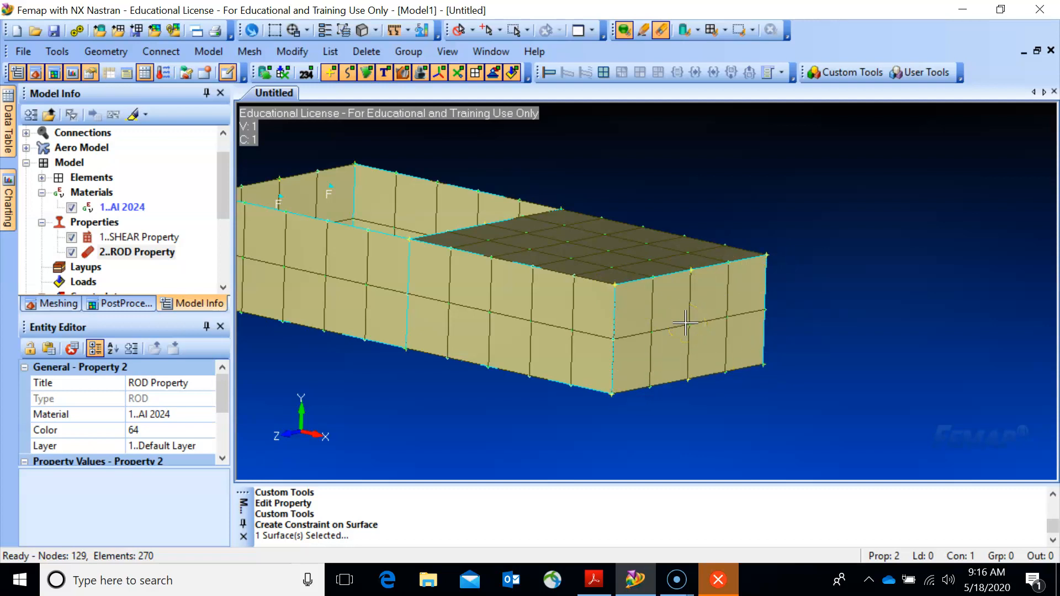
{"action": "left_click", "coordinate": [859, 73]}
{"action": "left_click", "coordinate": [905, 75]}
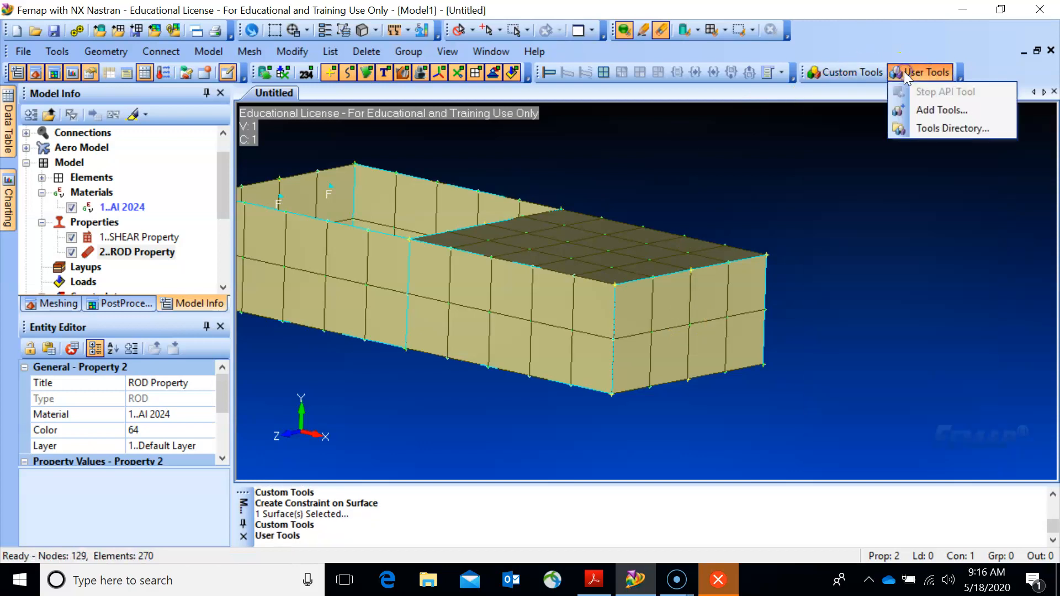
{"action": "left_click", "coordinate": [862, 77]}
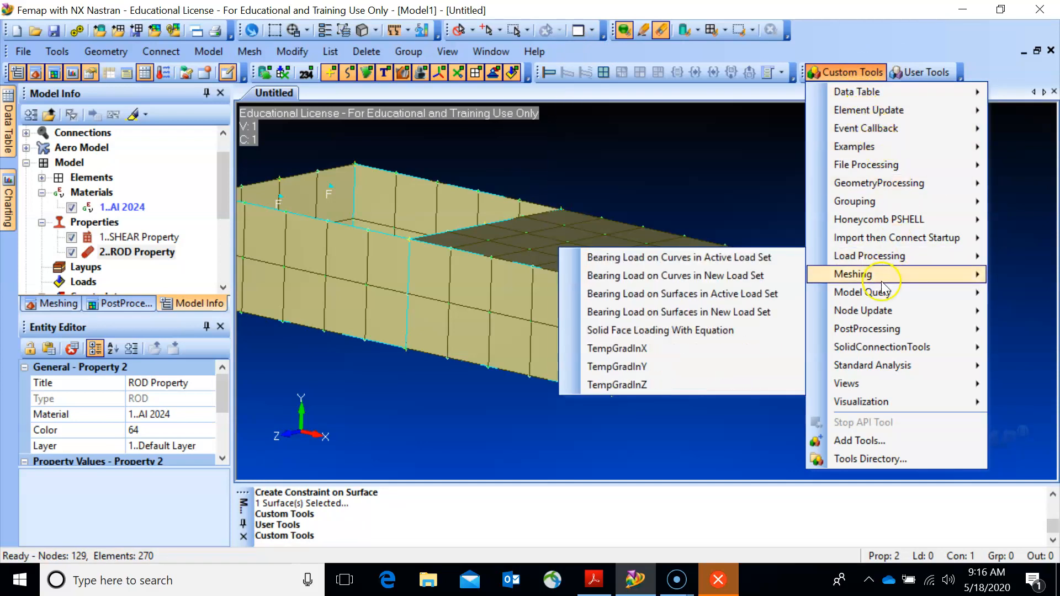
{"action": "mouse_move", "coordinate": [882, 282]}
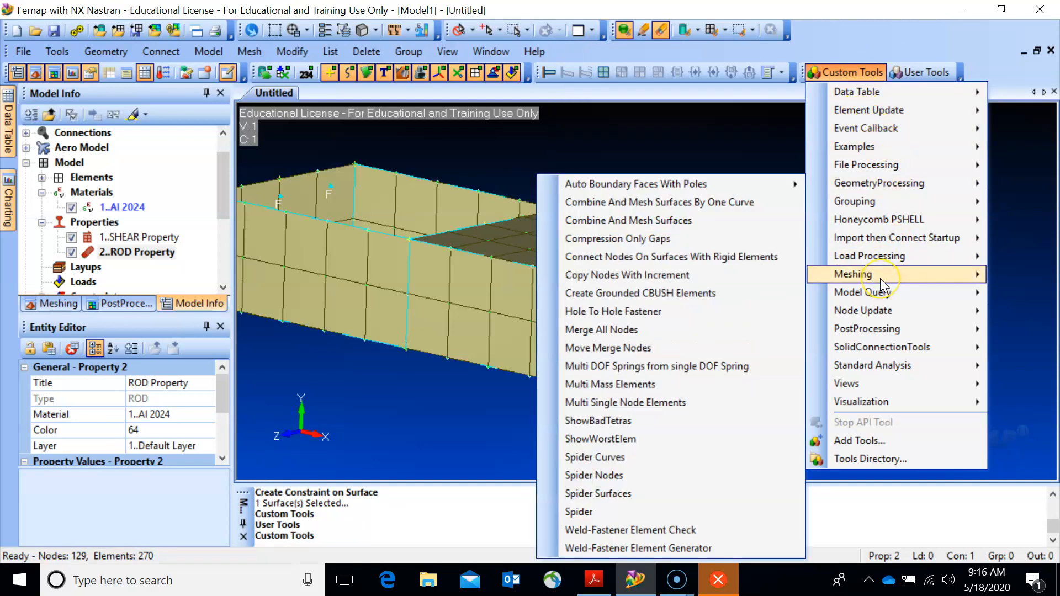
{"action": "left_click", "coordinate": [627, 462]}
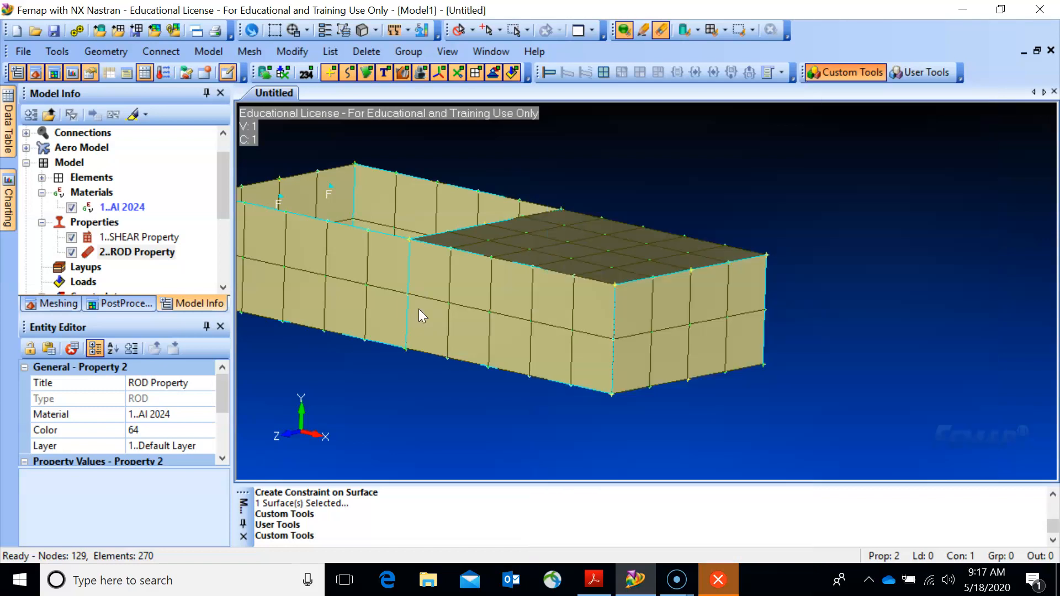
{"action": "left_click", "coordinate": [687, 287]}
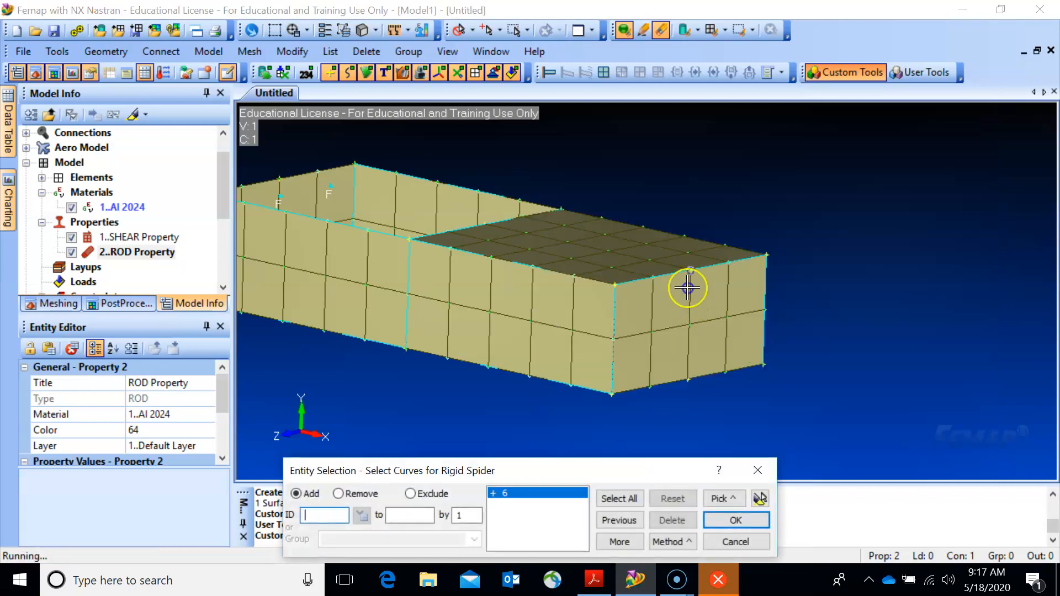
{"action": "left_click", "coordinate": [627, 351]}
{"action": "left_click", "coordinate": [682, 381]}
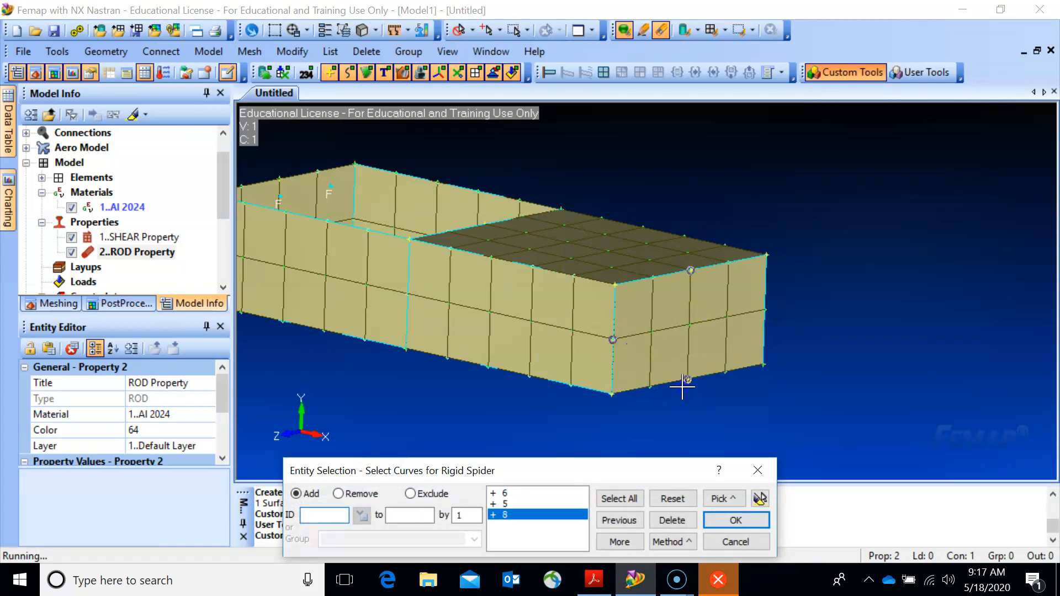
{"action": "left_click", "coordinate": [764, 320]}
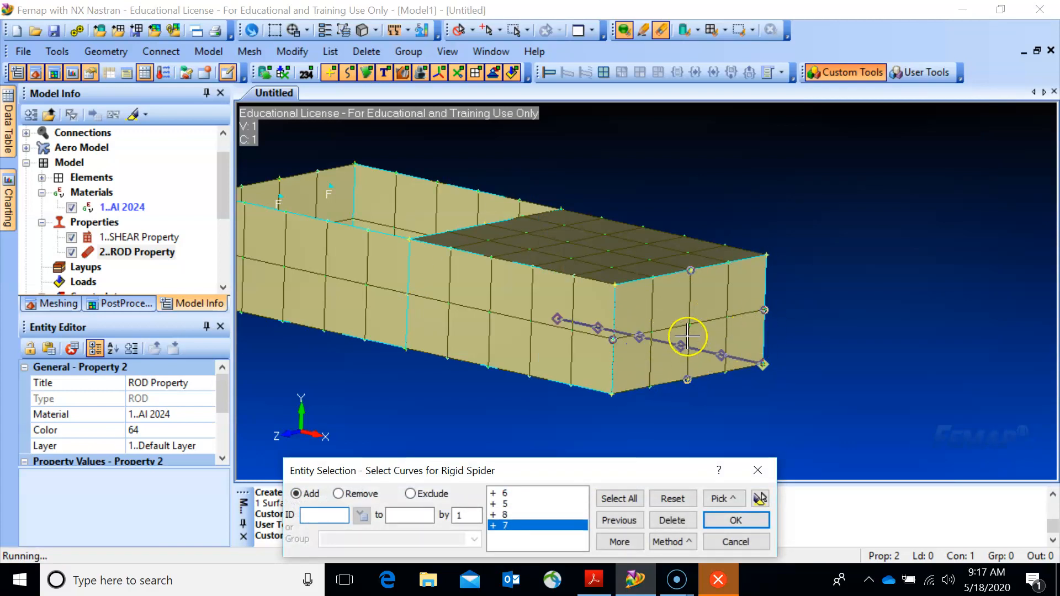
{"action": "left_click", "coordinate": [725, 522]}
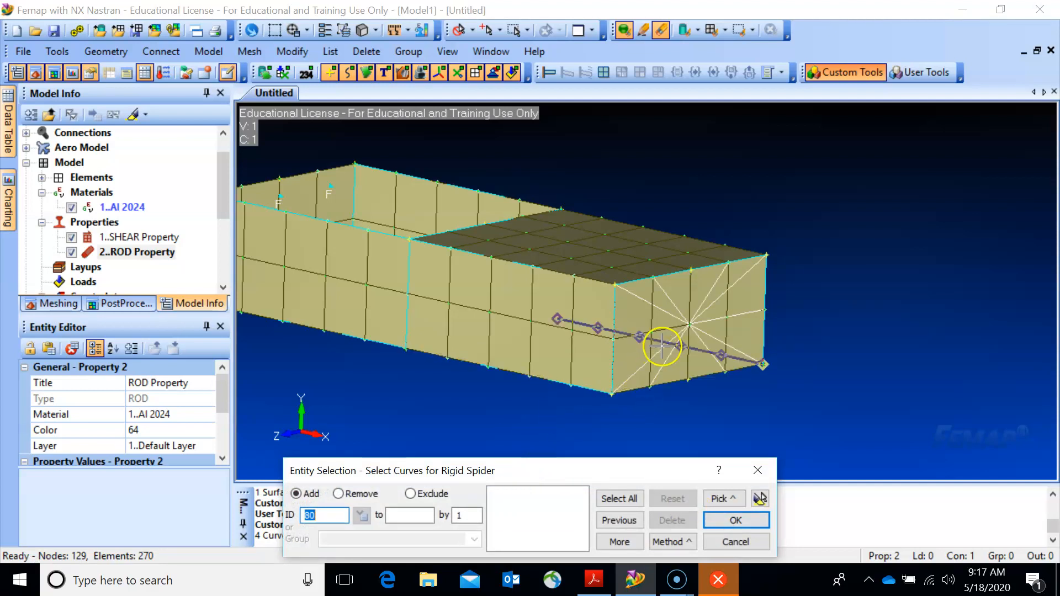
{"action": "middle_click_drag", "start_coordinate": [464, 387], "coordinate": [559, 413]}
{"action": "left_click", "coordinate": [755, 472]}
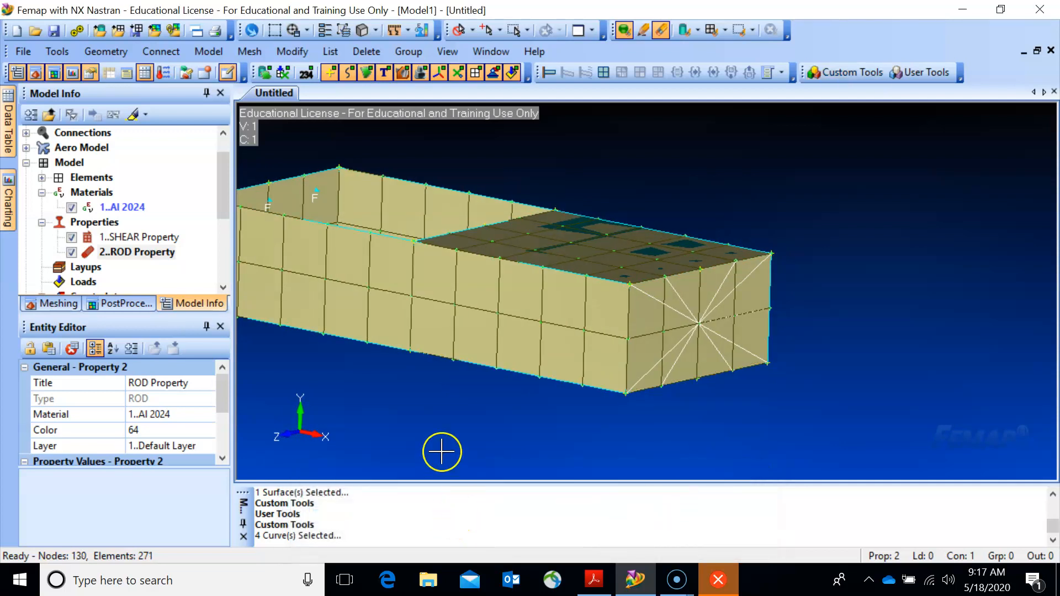
- Set the view options to label the nodes with their IDs
{"action": "scroll", "coordinate": [449, 447], "scroll_direction": "up", "scroll_amount": 3}
{"action": "scroll", "coordinate": [452, 450], "scroll_direction": "down", "scroll_amount": 2}
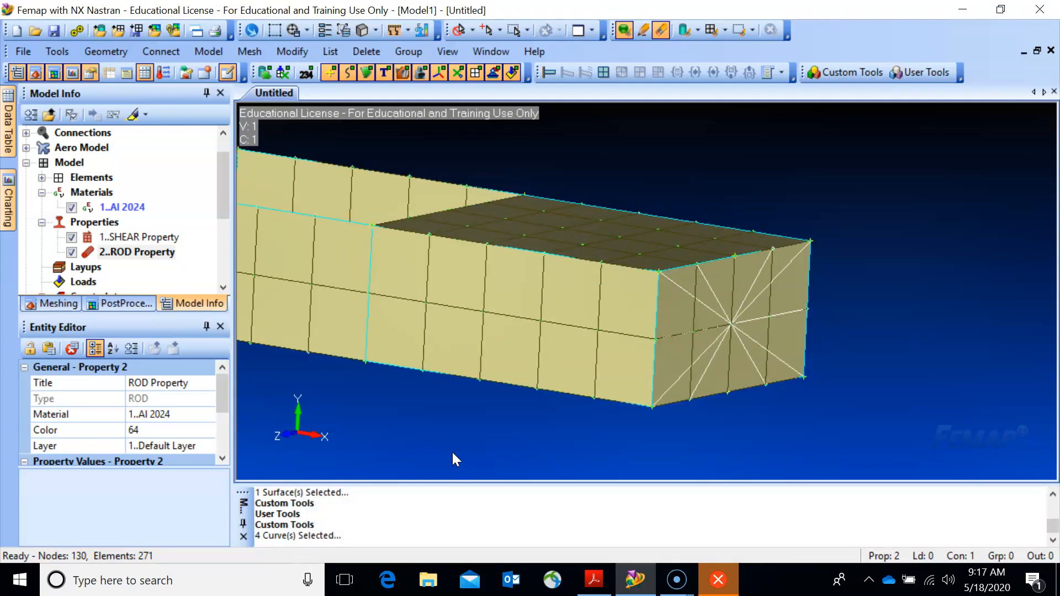
{"action": "scroll", "coordinate": [453, 454], "scroll_direction": "up", "scroll_amount": 3}
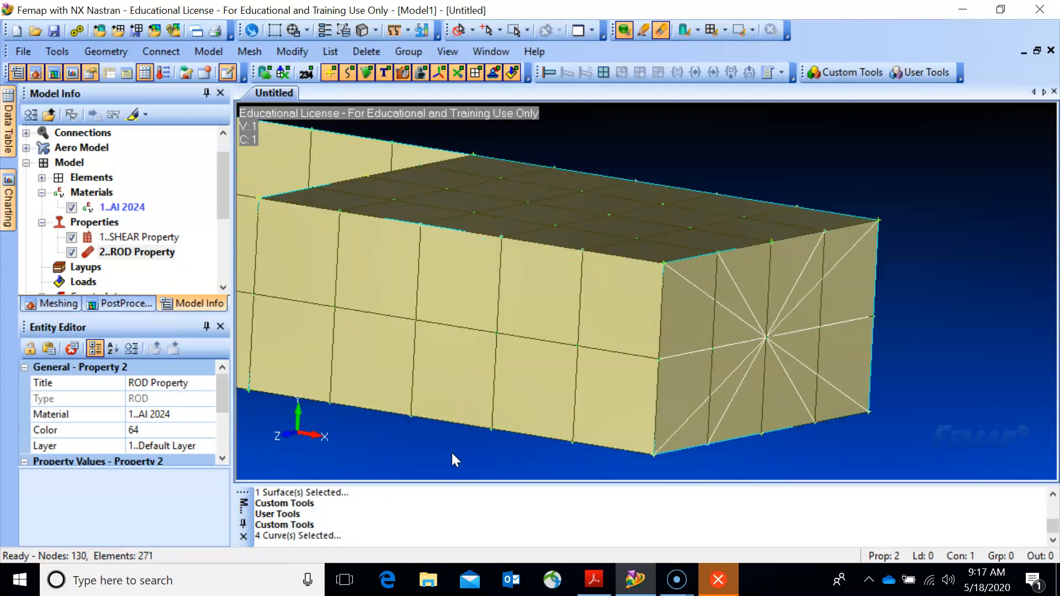
{"action": "scroll", "coordinate": [452, 453], "scroll_direction": "up", "scroll_amount": 2}
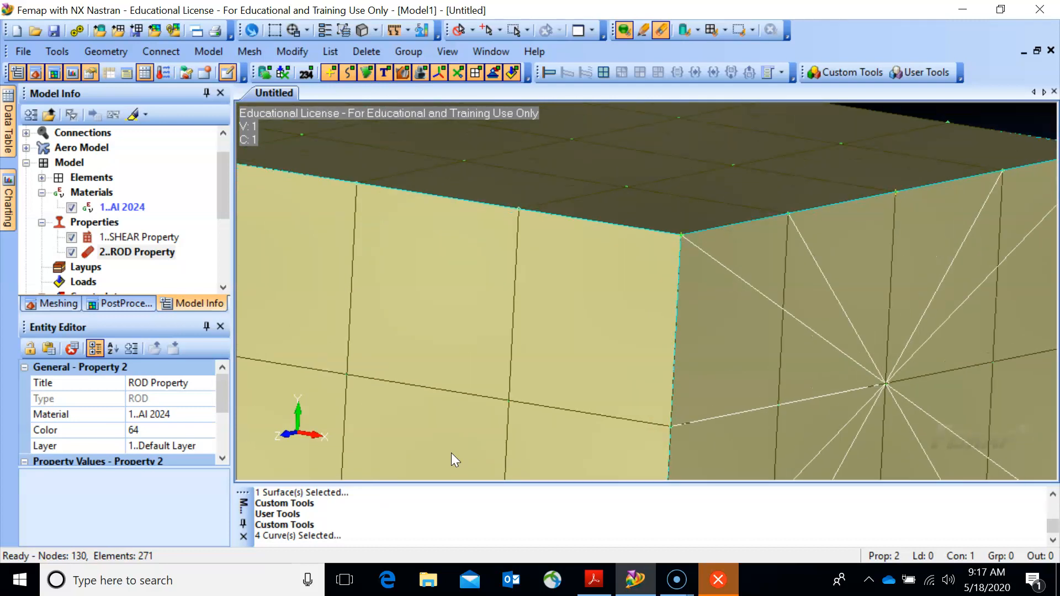
{"action": "scroll", "coordinate": [452, 452], "scroll_direction": "down", "scroll_amount": 5}
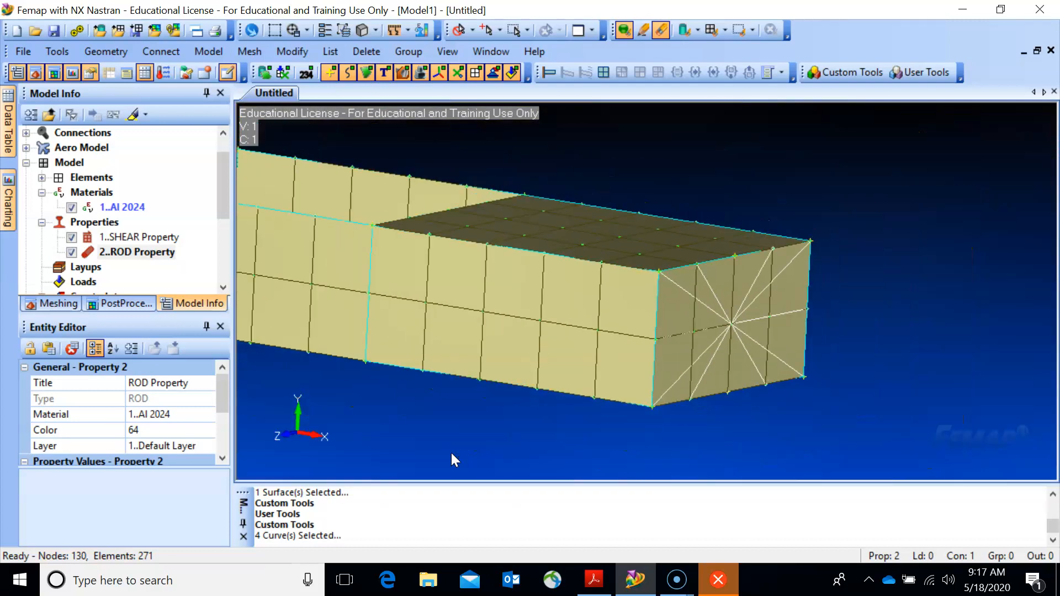
{"action": "scroll", "coordinate": [451, 451], "scroll_direction": "up", "scroll_amount": 4}
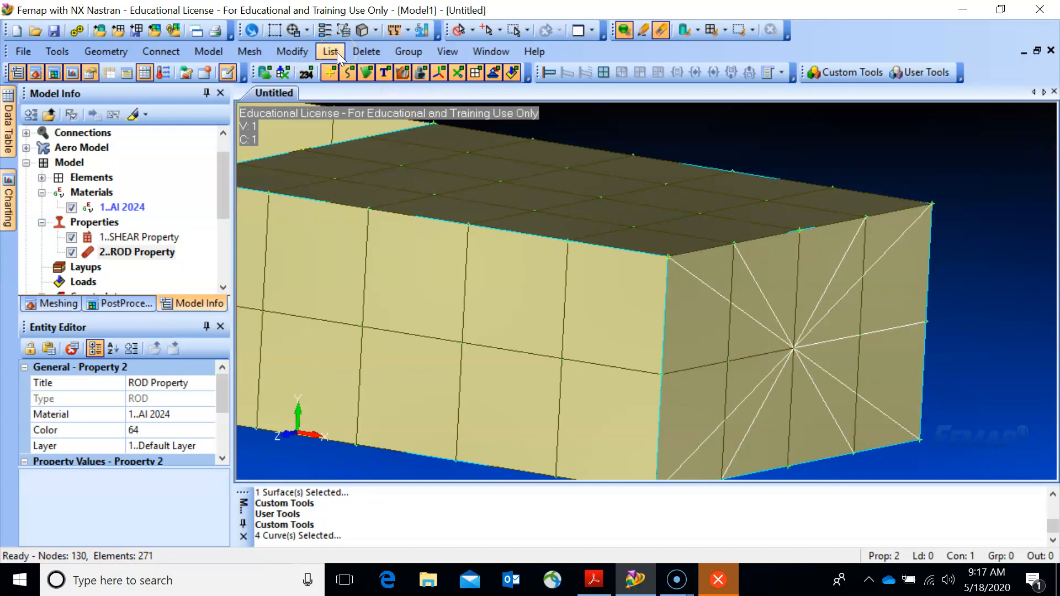
{"action": "key", "text": "F6"}
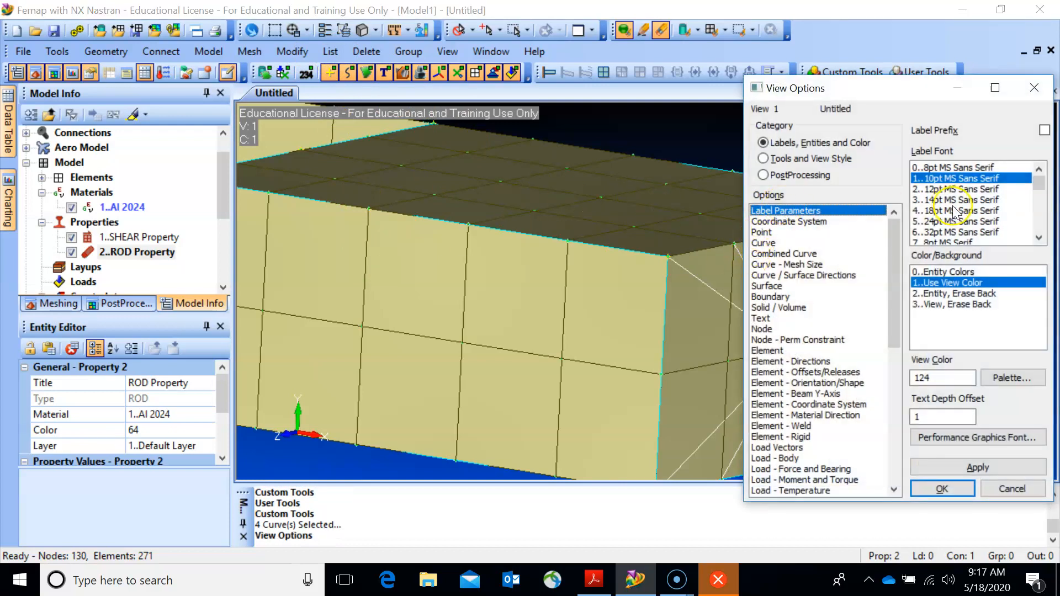
{"action": "left_click", "coordinate": [770, 329]}
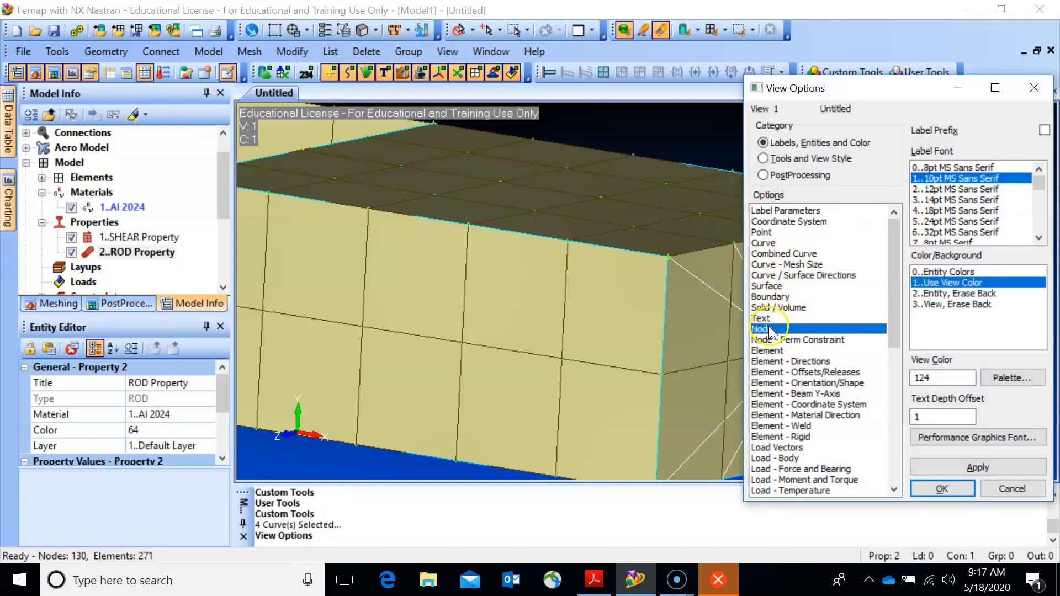
{"action": "left_click", "coordinate": [929, 180]}
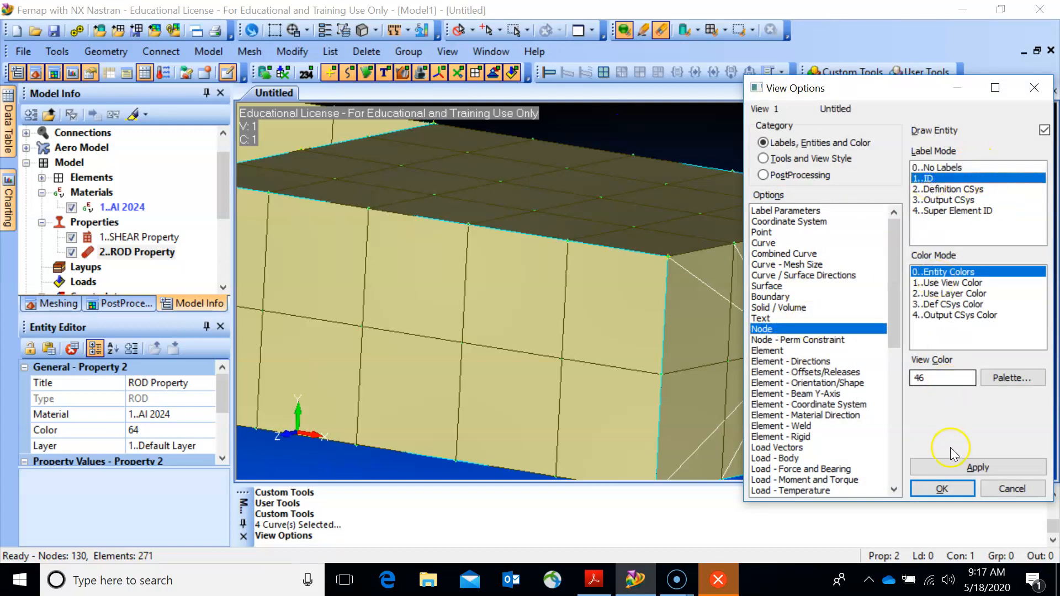
{"action": "left_click", "coordinate": [942, 468]}
{"action": "scroll", "coordinate": [676, 391], "scroll_direction": "up", "scroll_amount": 1}
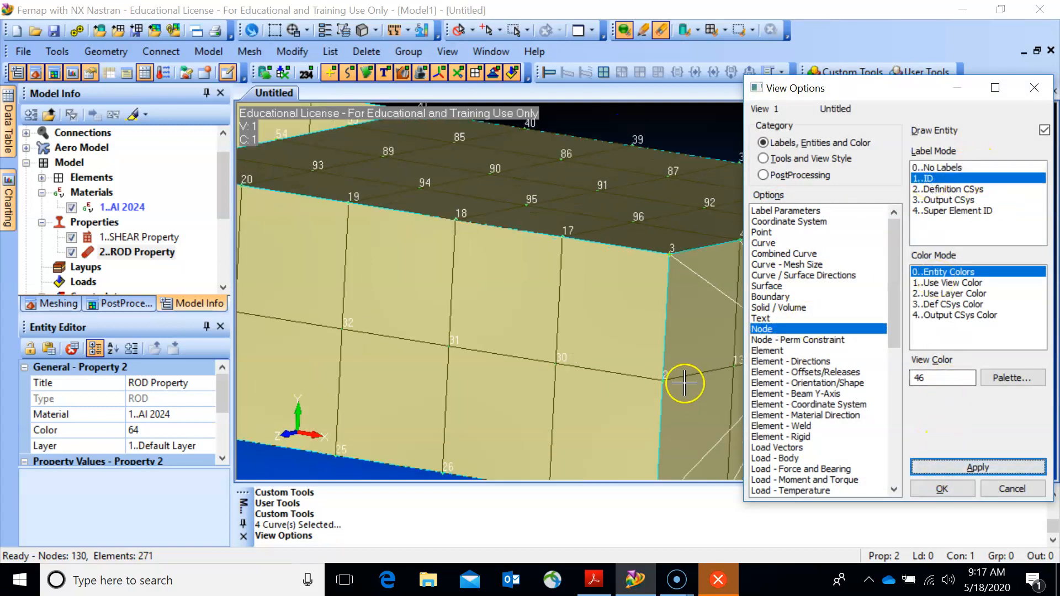
{"action": "scroll", "coordinate": [683, 386], "scroll_direction": "down", "scroll_amount": 2}
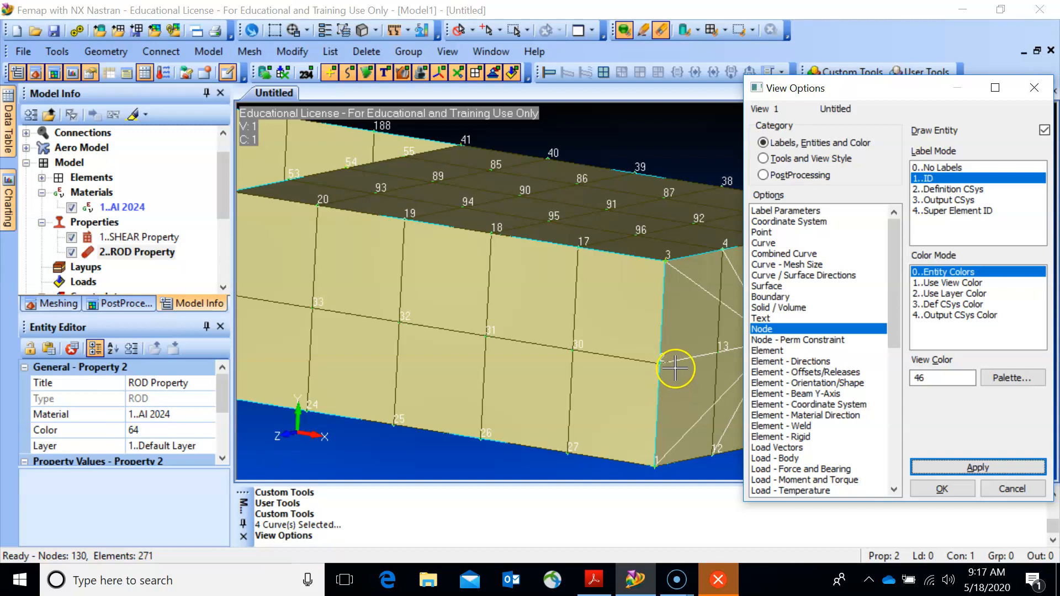
{"action": "scroll", "coordinate": [461, 367], "scroll_direction": "up", "scroll_amount": 5}
{"action": "scroll", "coordinate": [463, 367], "scroll_direction": "up", "scroll_amount": 4}
{"action": "scroll", "coordinate": [562, 268], "scroll_direction": "up", "scroll_amount": 2}
{"action": "scroll", "coordinate": [586, 286], "scroll_direction": "up", "scroll_amount": 4}
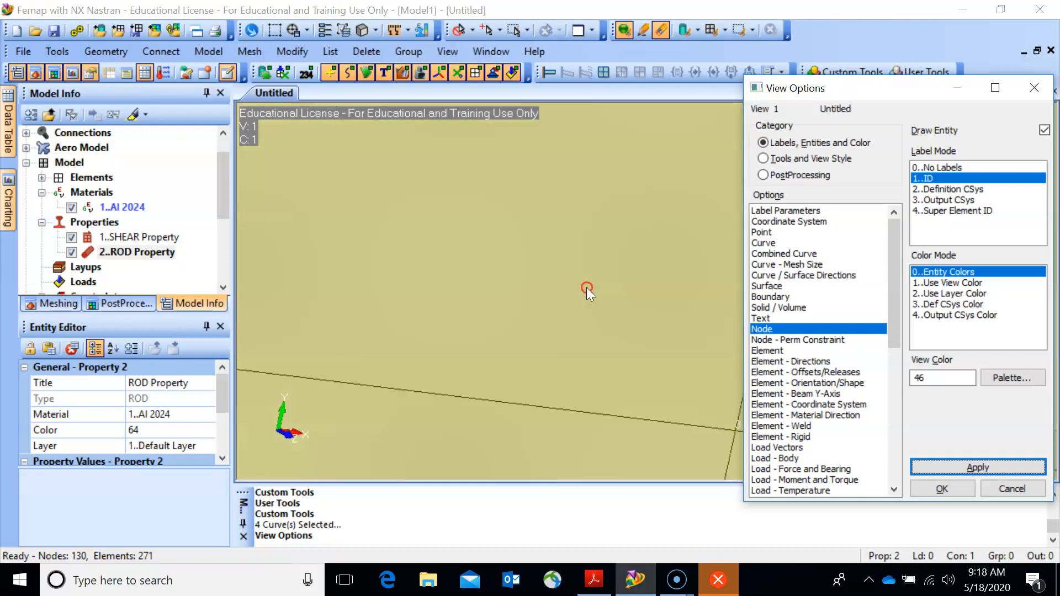
{"action": "left_click", "coordinate": [942, 489]}
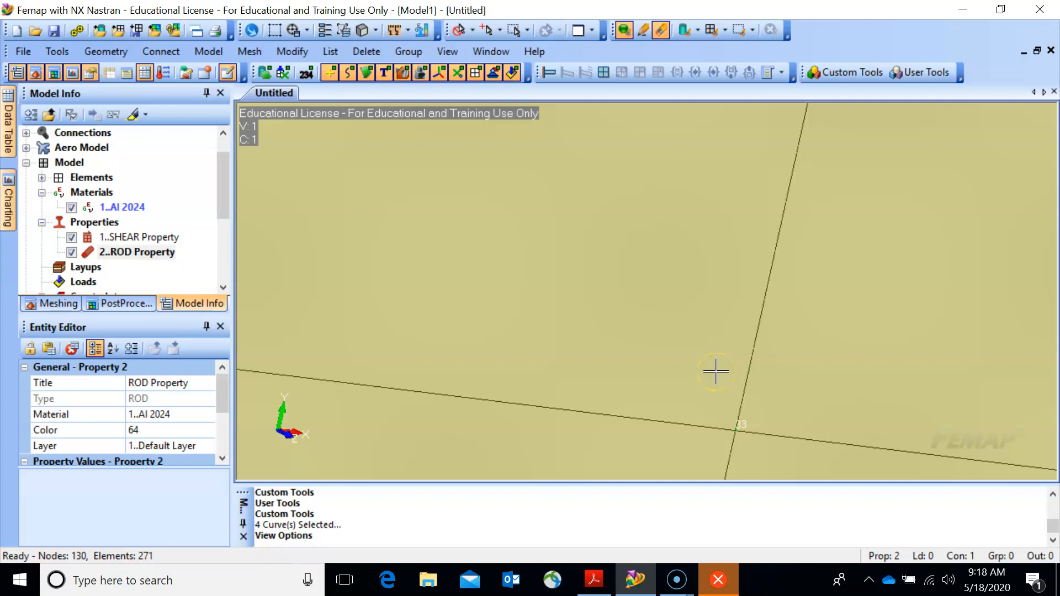
- Examine the node IDs at the center of the rigid spider on the beam's free end
{"action": "key", "text": "ctrl+a"}
{"action": "middle_click_drag", "start_coordinate": [799, 334], "coordinate": [572, 344]}
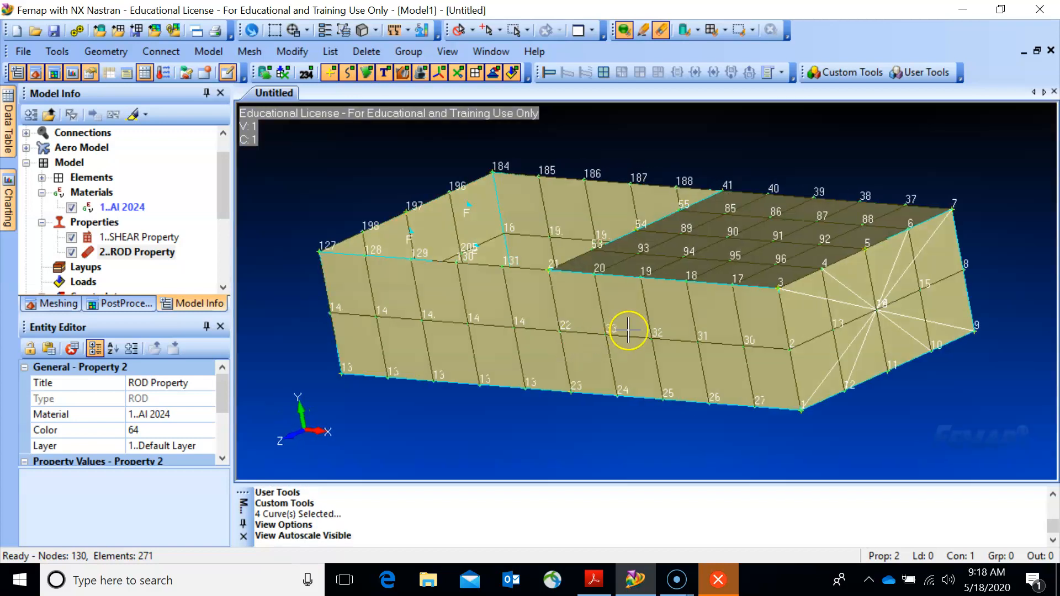
{"action": "middle_click_drag", "start_coordinate": [657, 326], "coordinate": [499, 330], "text": "ctrl"}
{"action": "scroll", "coordinate": [500, 336], "scroll_direction": "up", "scroll_amount": 5}
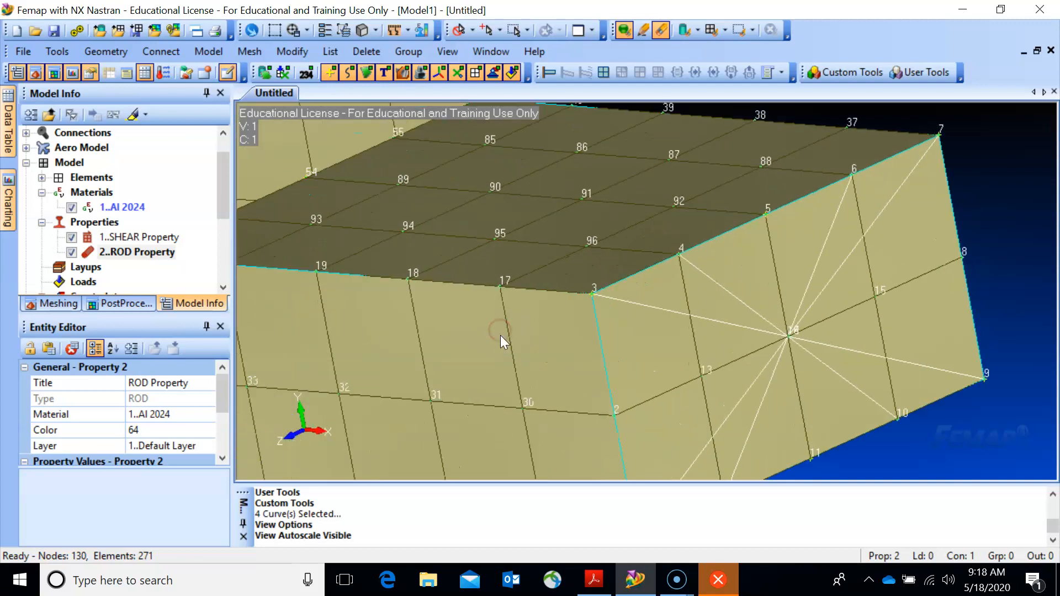
{"action": "scroll", "coordinate": [580, 372], "scroll_direction": "up", "scroll_amount": 5}
{"action": "left_click", "coordinate": [532, 367]}
{"action": "middle_click_drag", "start_coordinate": [497, 362], "coordinate": [357, 362]}
{"action": "scroll", "coordinate": [530, 362], "scroll_direction": "down", "scroll_amount": 5}
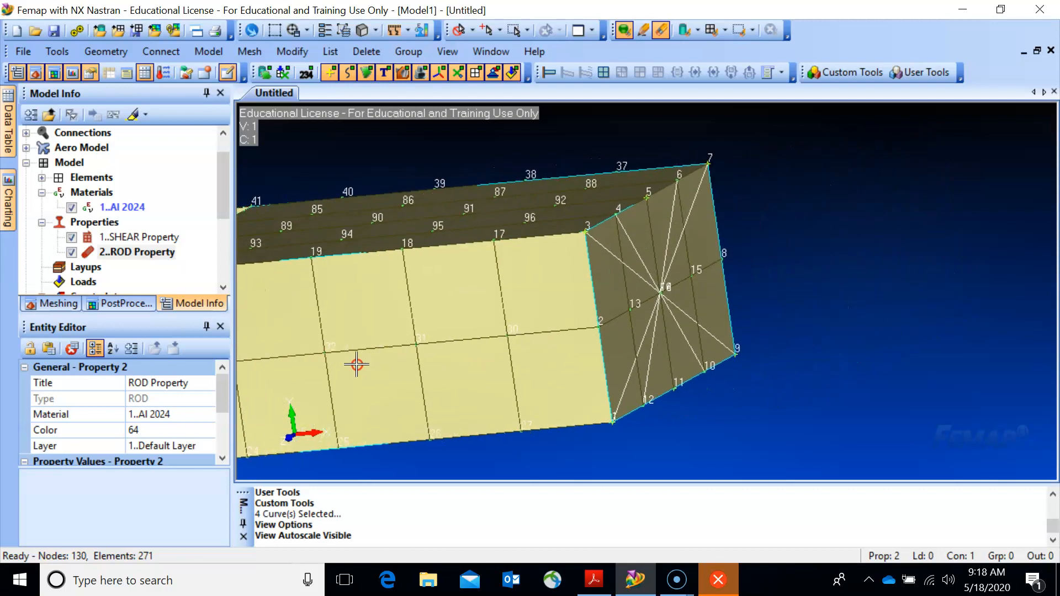
{"action": "scroll", "coordinate": [357, 362], "scroll_direction": "up", "scroll_amount": 5}
{"action": "scroll", "coordinate": [357, 366], "scroll_direction": "up", "scroll_amount": 6}
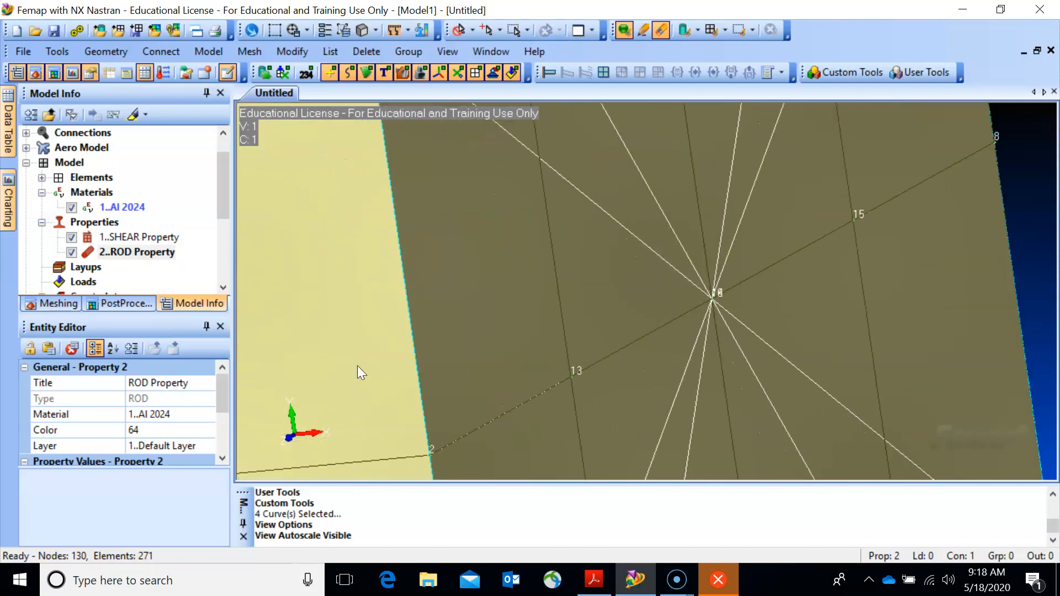
{"action": "scroll", "coordinate": [358, 369], "scroll_direction": "up", "scroll_amount": 4}
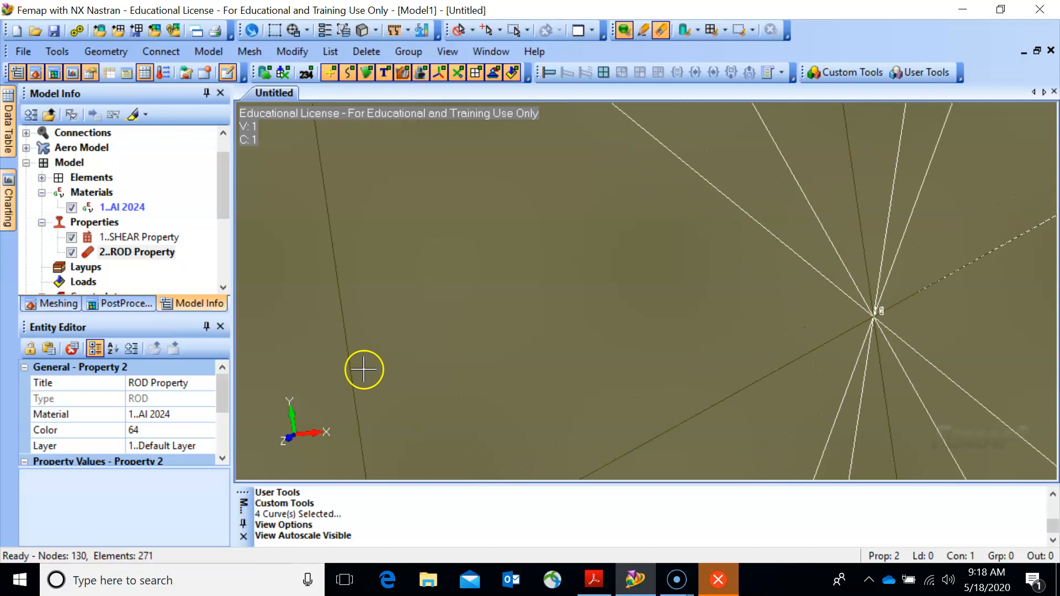
{"action": "middle_click_drag", "start_coordinate": [615, 374], "coordinate": [421, 373]}
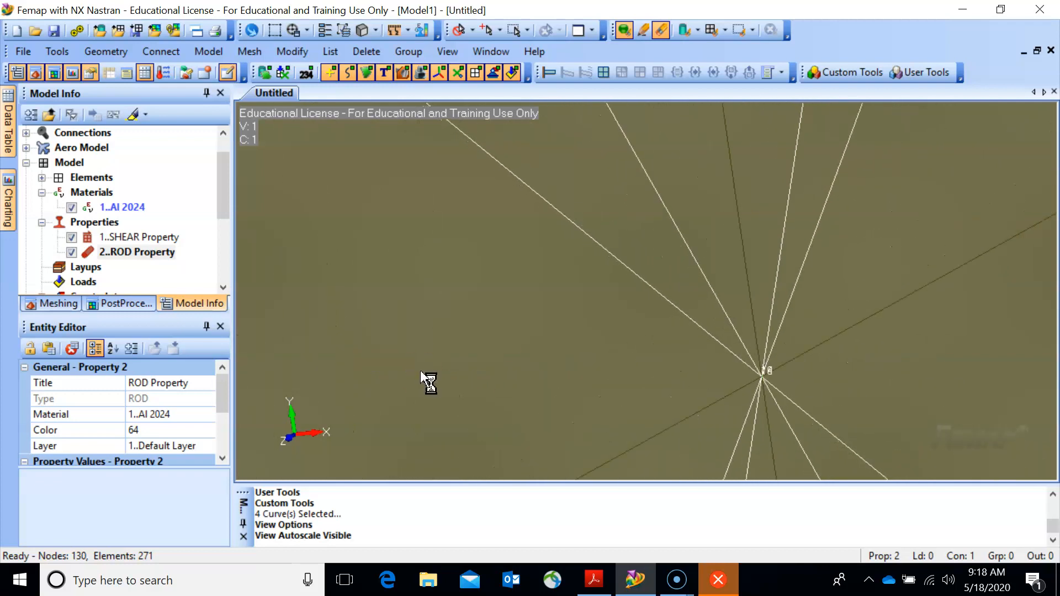
{"action": "left_click", "coordinate": [525, 385]}
{"action": "middle_click_drag", "start_coordinate": [524, 385], "coordinate": [408, 295]}
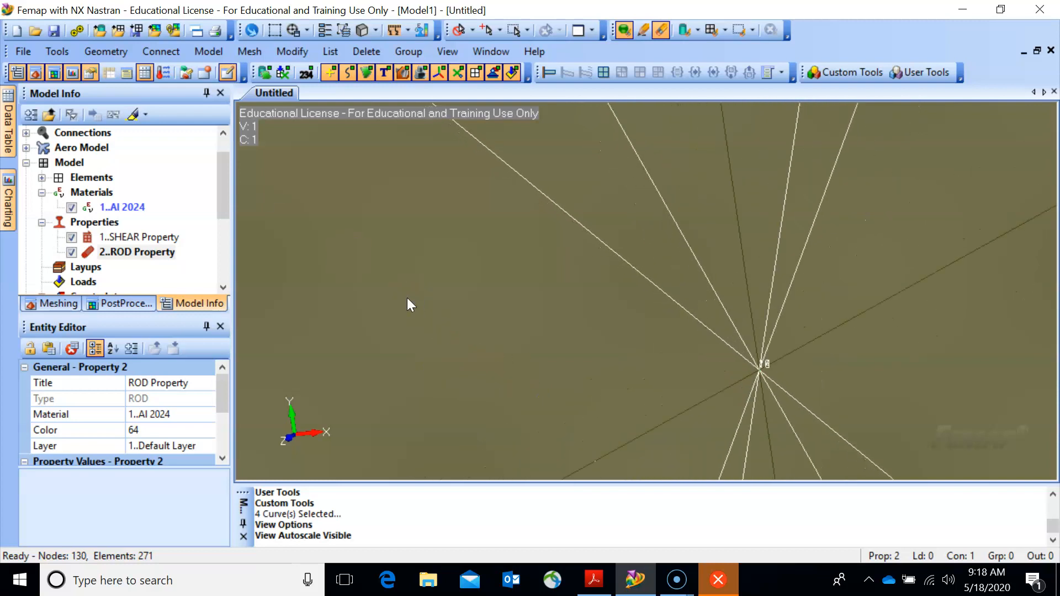
{"action": "left_click", "coordinate": [609, 335]}
{"action": "middle_click_drag", "start_coordinate": [609, 336], "coordinate": [579, 332]}
{"action": "middle_click_drag", "start_coordinate": [563, 368], "coordinate": [585, 287]}
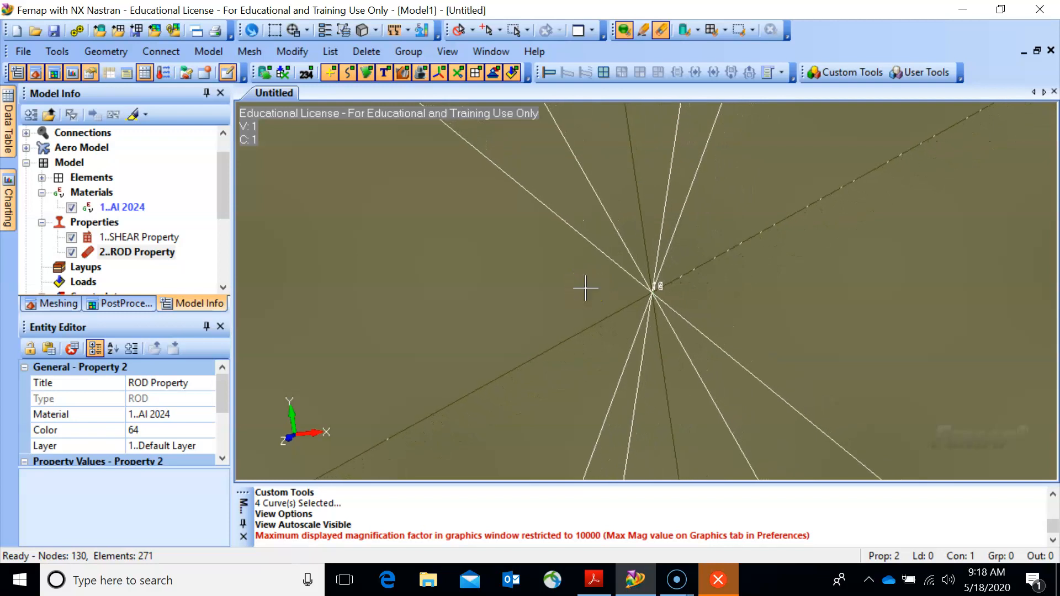
- Fit the whole model in view and hide the elements that use the SHEAR Property
{"action": "key", "text": "ctrl+a"}
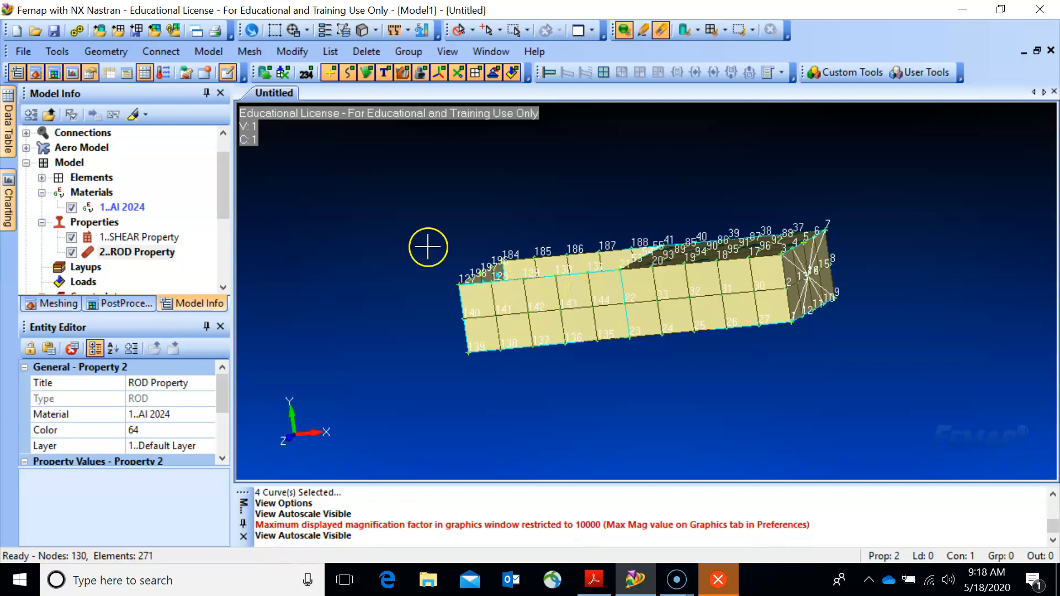
{"action": "left_click", "coordinate": [72, 237]}
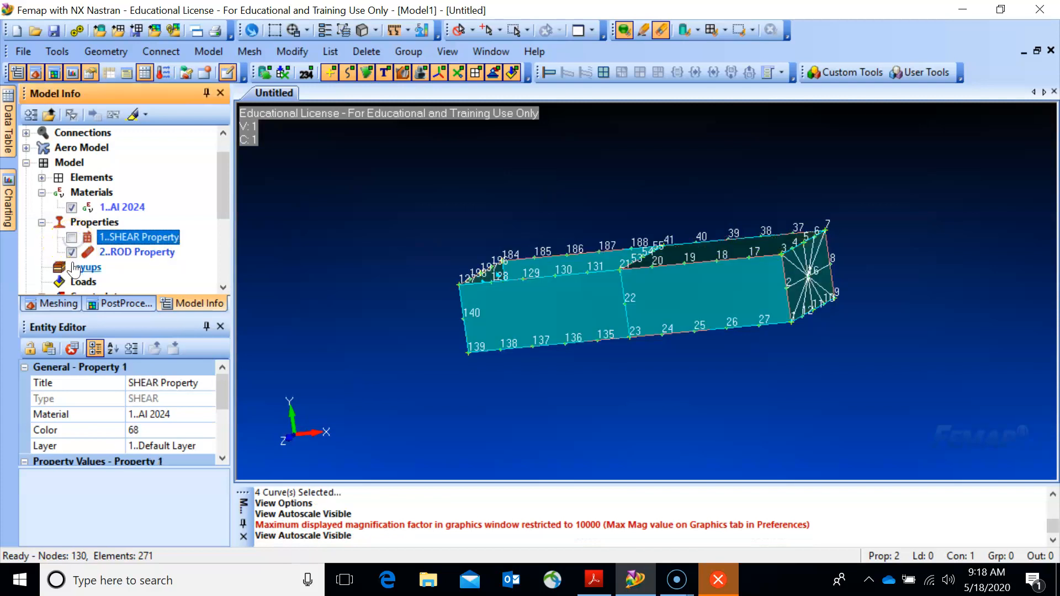
- Hide the elements that use the ROD Property and examine the node labels at the rigid spider's center
{"action": "left_click", "coordinate": [72, 252]}
{"action": "middle_click_drag", "start_coordinate": [667, 331], "coordinate": [574, 350]}
{"action": "scroll", "coordinate": [574, 350], "scroll_direction": "up", "scroll_amount": 3}
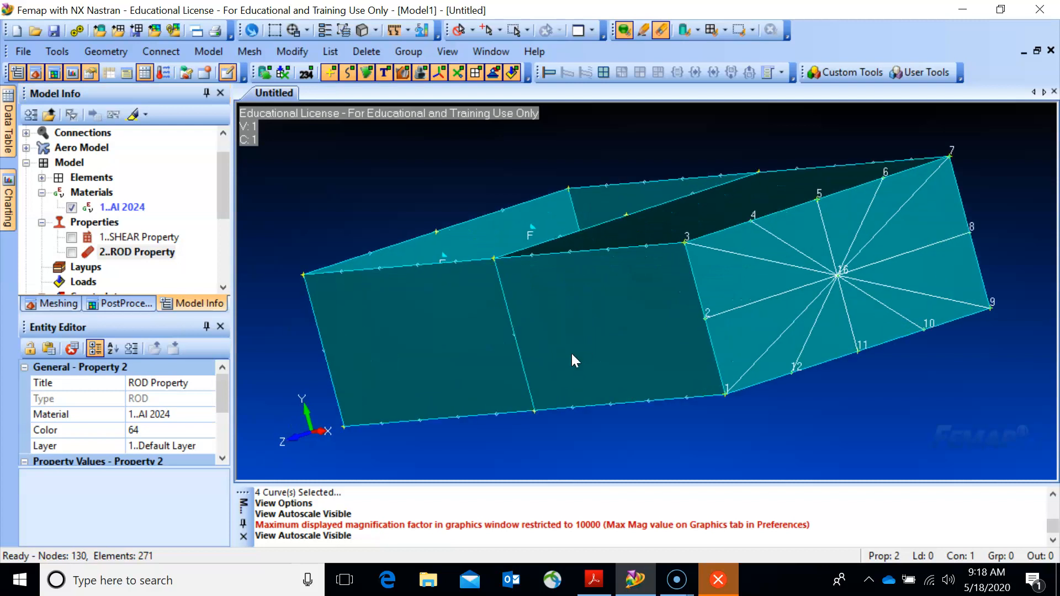
{"action": "middle_click_drag", "start_coordinate": [811, 333], "coordinate": [676, 351]}
{"action": "scroll", "coordinate": [676, 352], "scroll_direction": "up", "scroll_amount": 2}
{"action": "scroll", "coordinate": [678, 350], "scroll_direction": "up", "scroll_amount": 2}
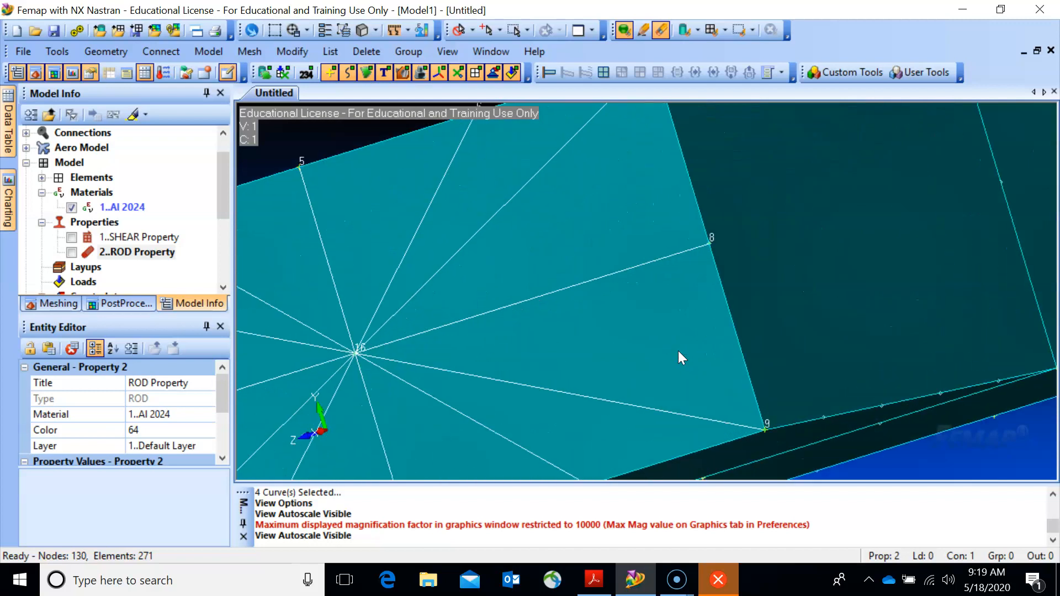
{"action": "scroll", "coordinate": [678, 350], "scroll_direction": "up", "scroll_amount": 1}
{"action": "scroll", "coordinate": [678, 350], "scroll_direction": "down", "scroll_amount": 3}
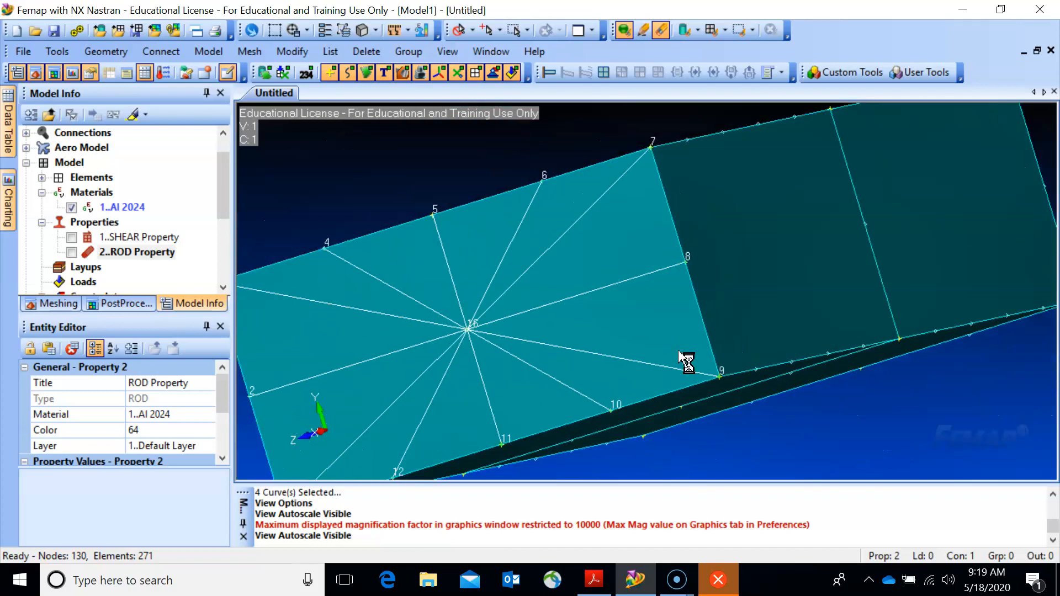
{"action": "middle_click_drag", "start_coordinate": [532, 338], "coordinate": [650, 341]}
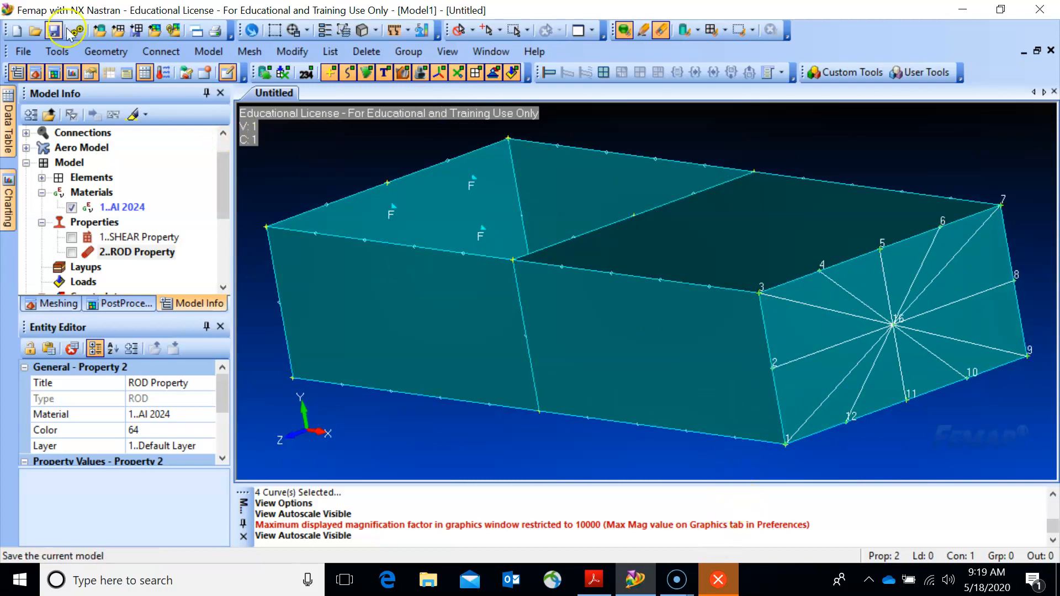
- Check all nodes for coincidence, preview the coincident nodes, and merge them with the default tolerance of 0.109545
{"action": "left_click", "coordinate": [57, 53]}
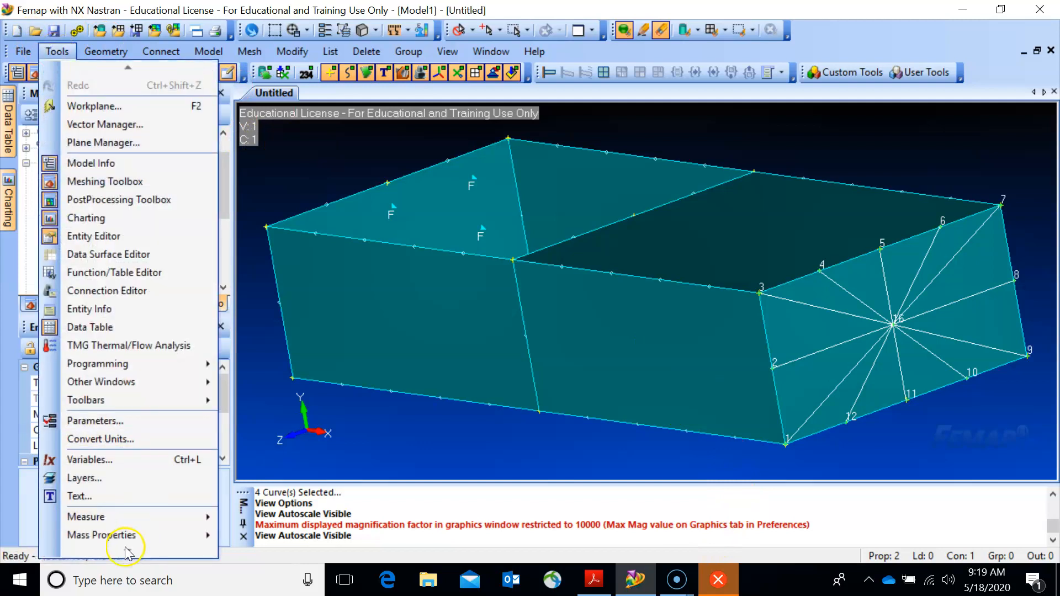
{"action": "mouse_move", "coordinate": [132, 531]}
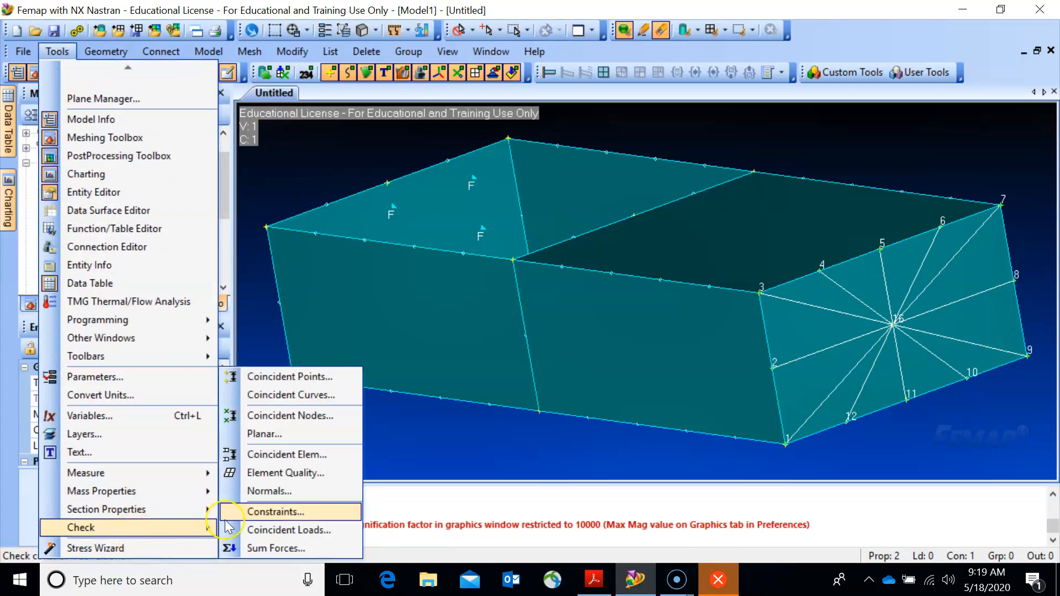
{"action": "left_click", "coordinate": [286, 418]}
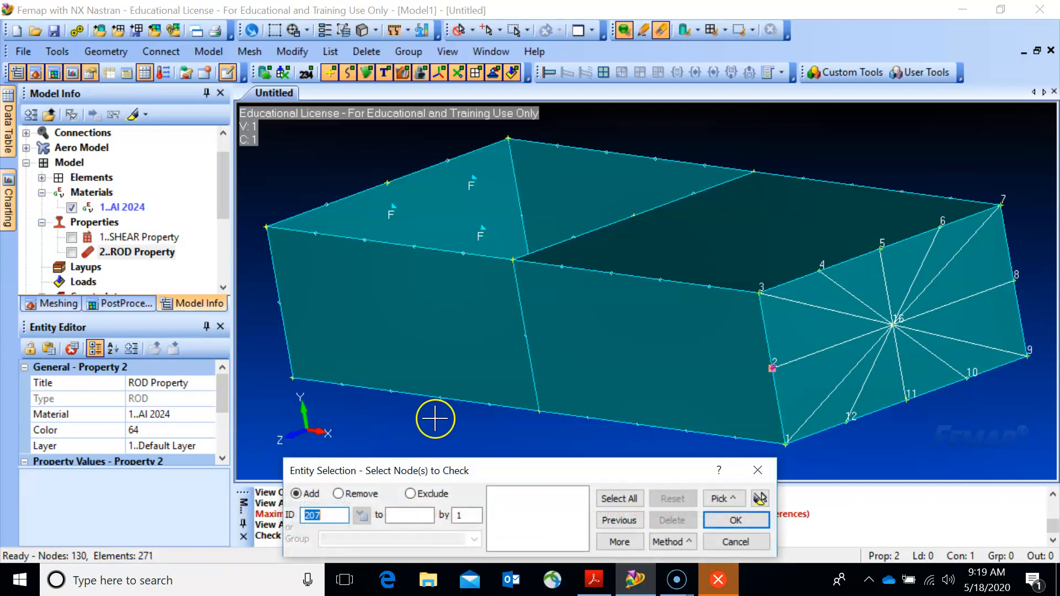
{"action": "left_click", "coordinate": [616, 499]}
{"action": "left_click", "coordinate": [735, 520]}
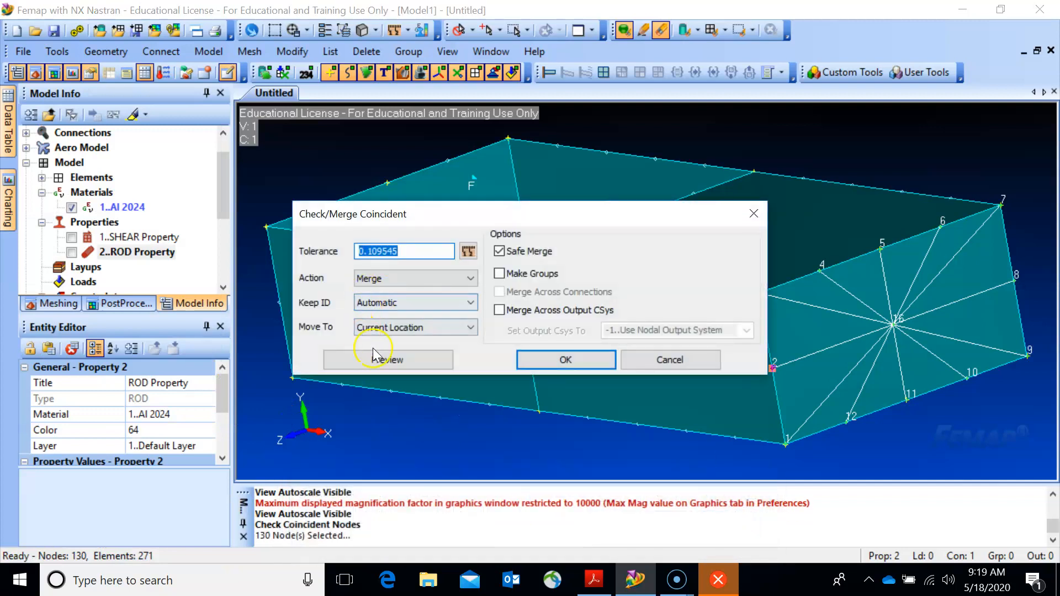
{"action": "left_click", "coordinate": [388, 362]}
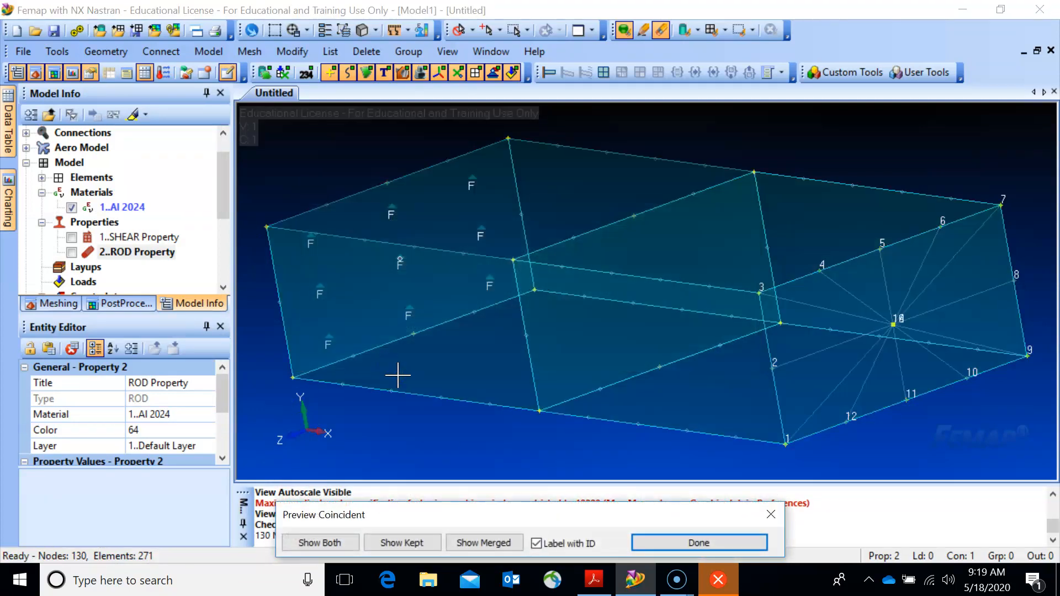
{"action": "left_click", "coordinate": [659, 543]}
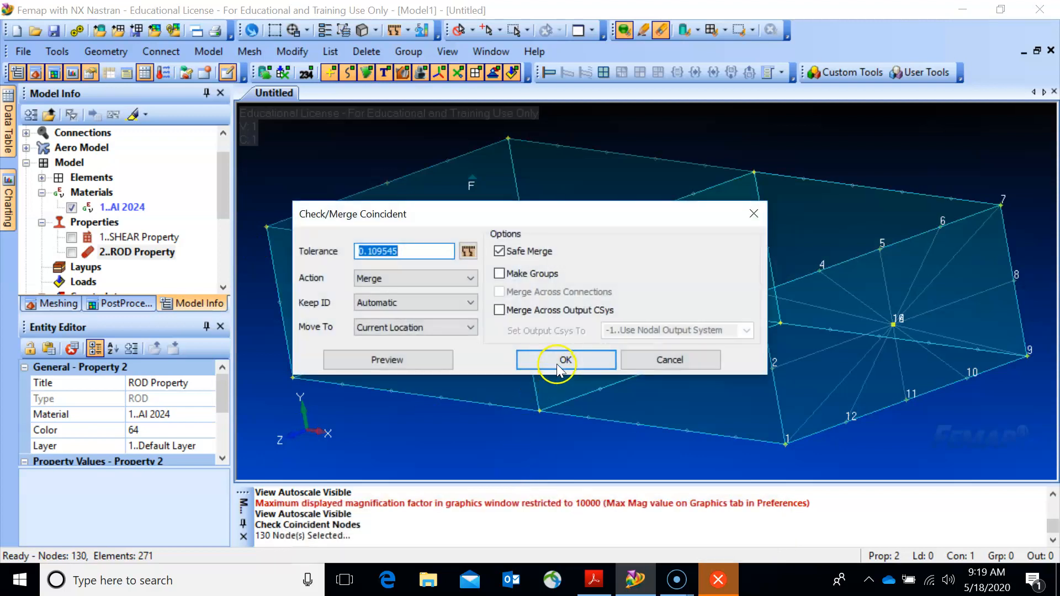
{"action": "left_click", "coordinate": [557, 365]}
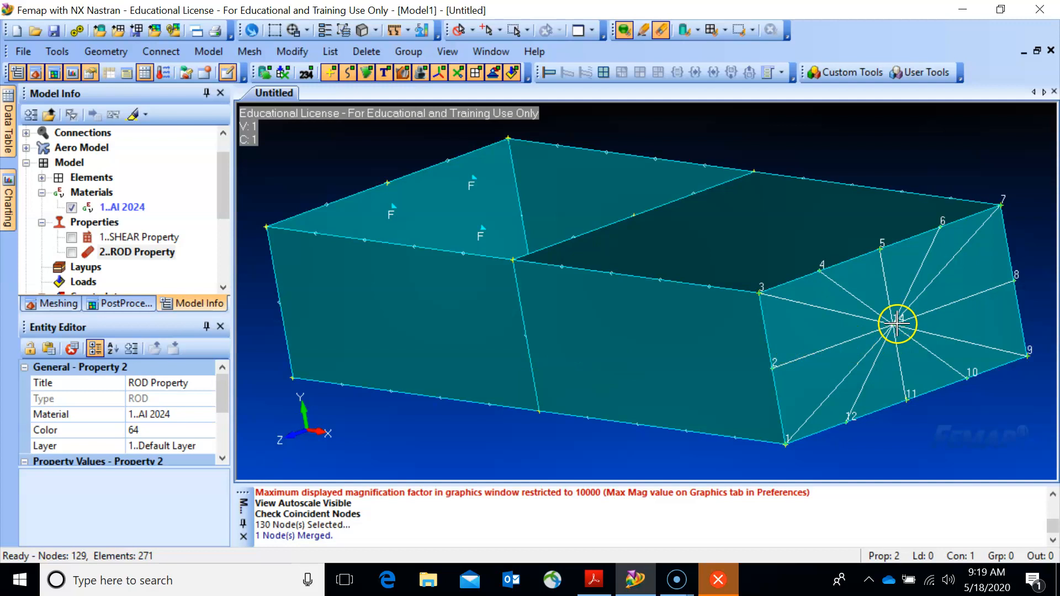
- Redisplay the SHEAR and ROD Property elements and create a load set titled "Shear Force Vy" for nodal loads
{"action": "left_click", "coordinate": [76, 239]}
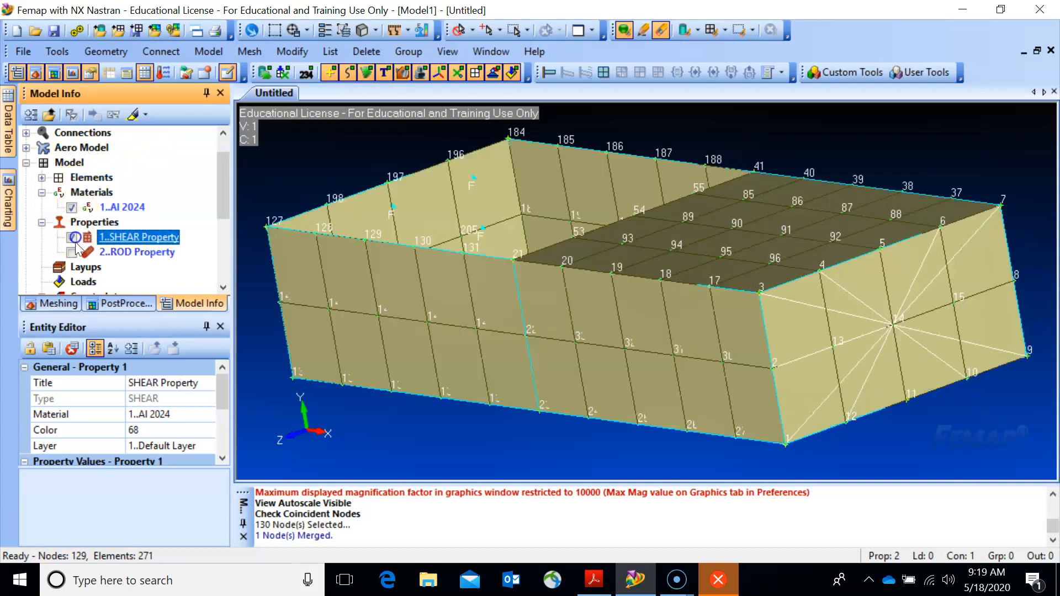
{"action": "left_click", "coordinate": [72, 253]}
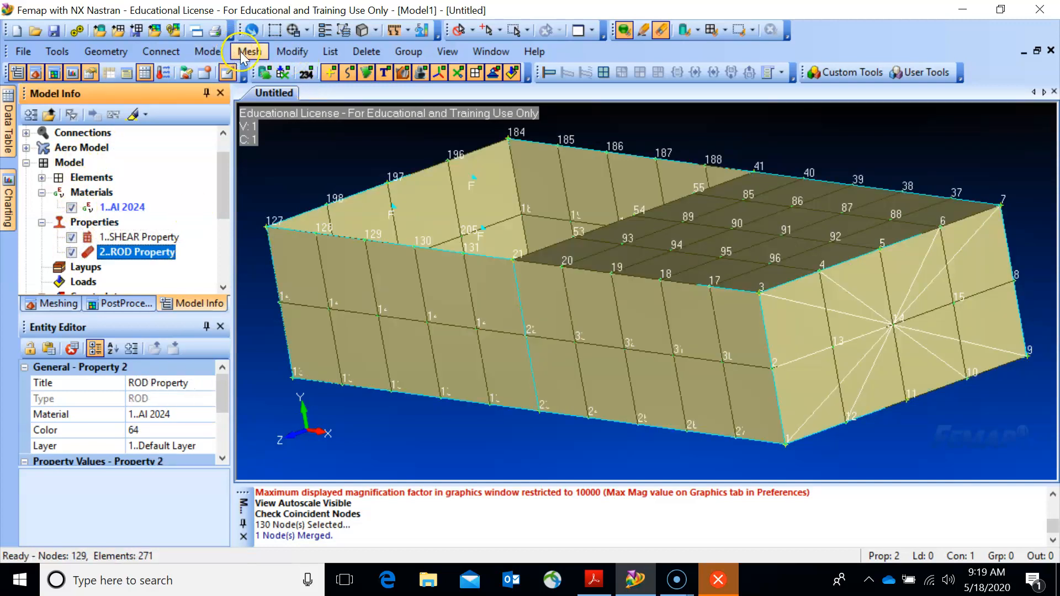
{"action": "left_click", "coordinate": [211, 52]}
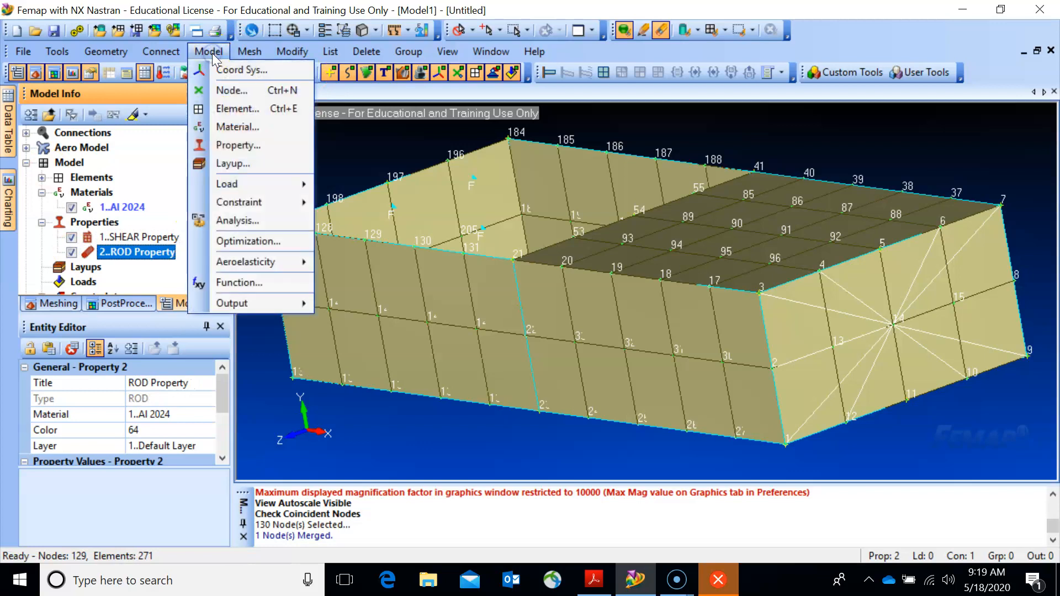
{"action": "mouse_move", "coordinate": [226, 185]}
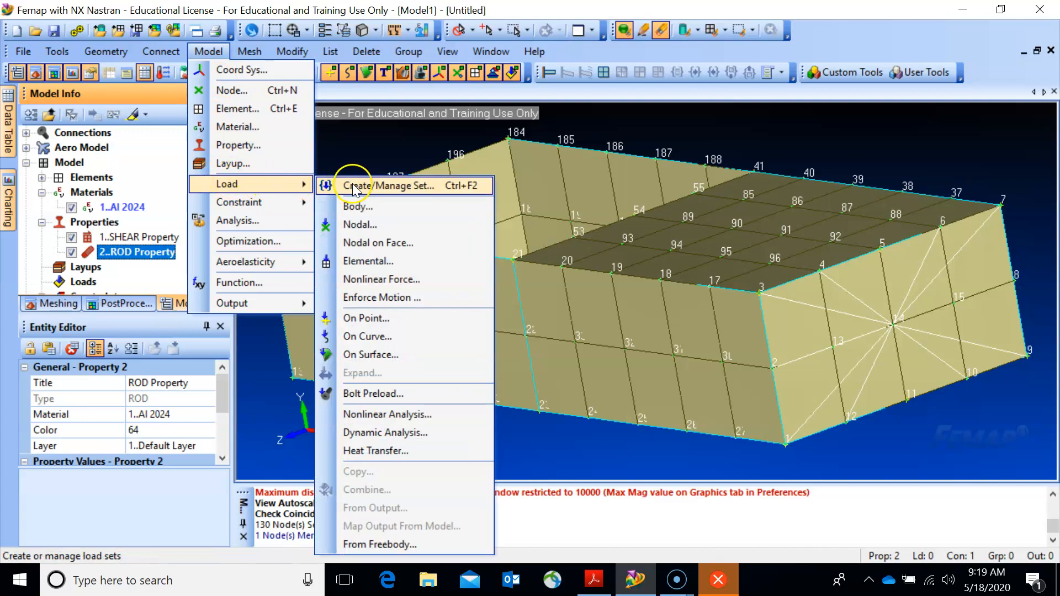
{"action": "left_click", "coordinate": [351, 226]}
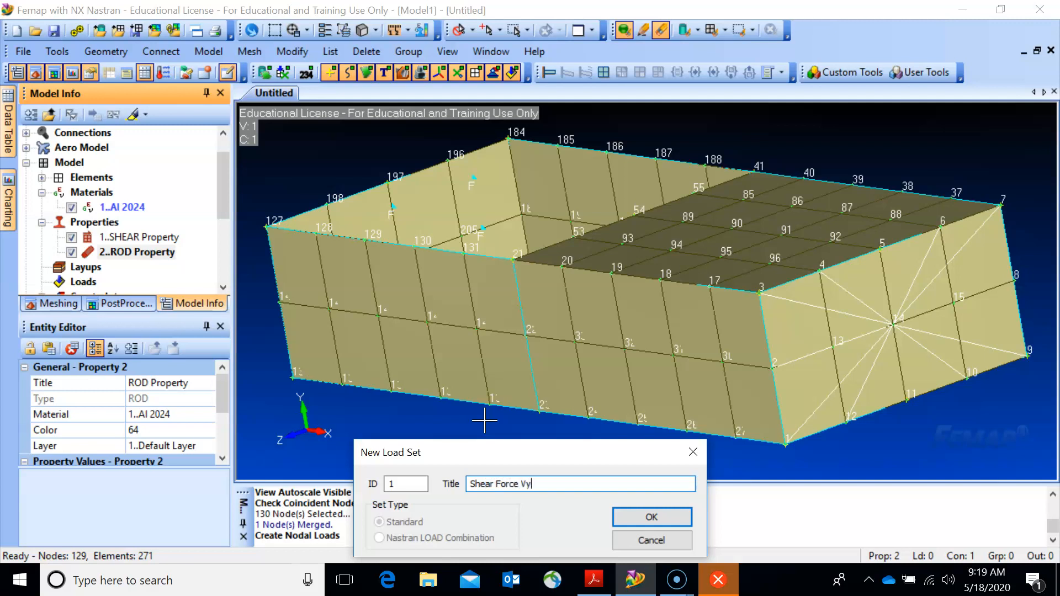
{"action": "left_click", "coordinate": [635, 519]}
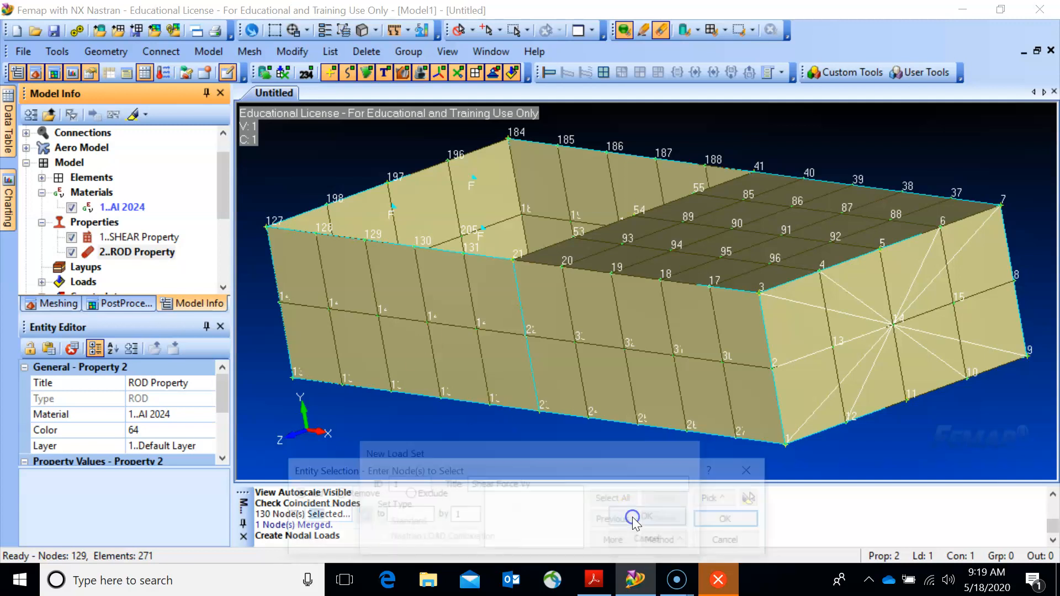
{"action": "left_click", "coordinate": [899, 326]}
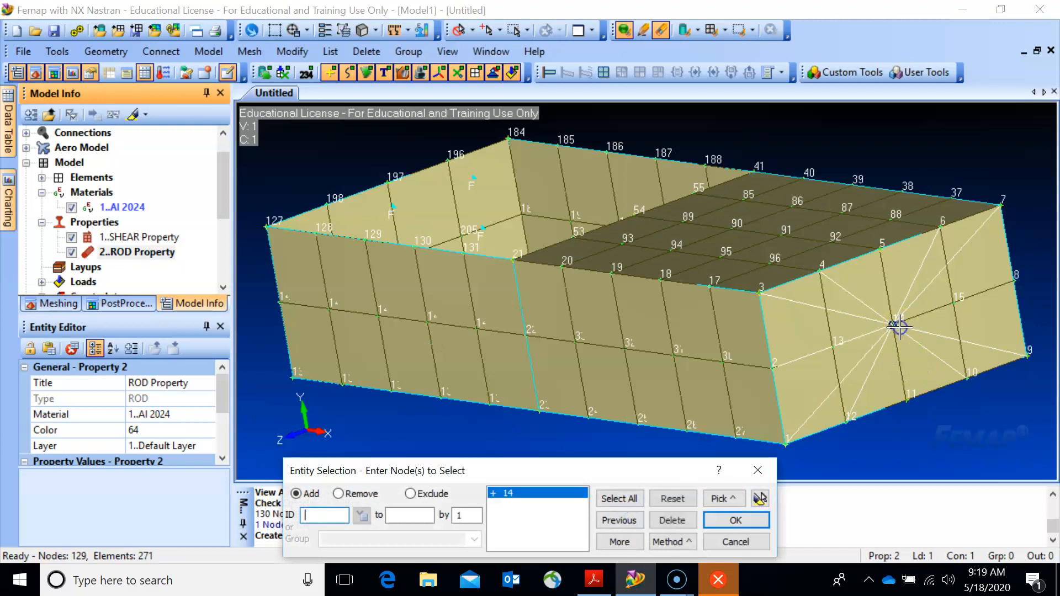
{"action": "middle_click_drag", "start_coordinate": [746, 349], "coordinate": [775, 350]}
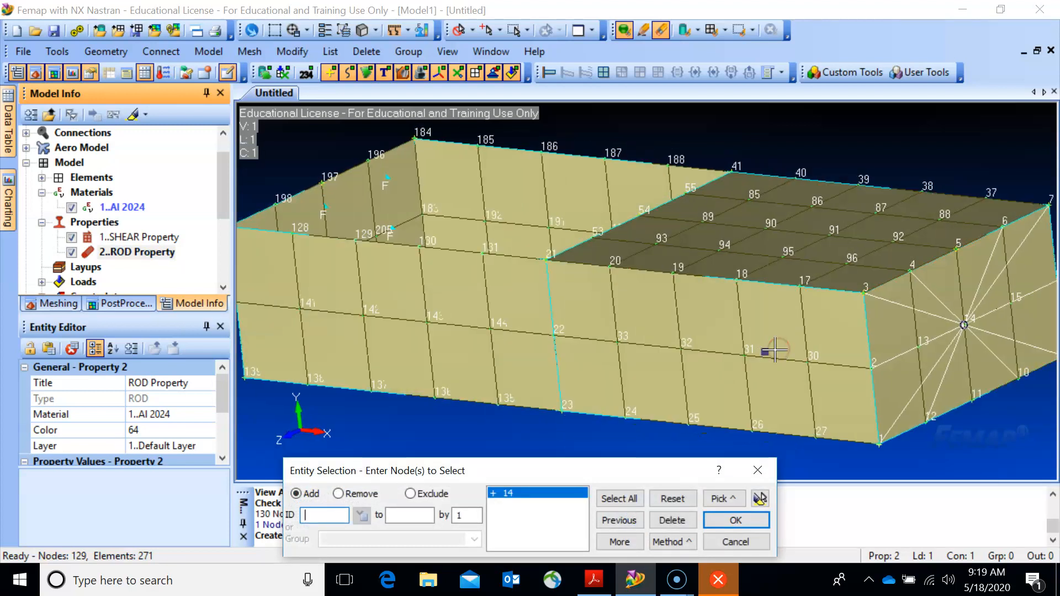
{"action": "left_click", "coordinate": [735, 541]}
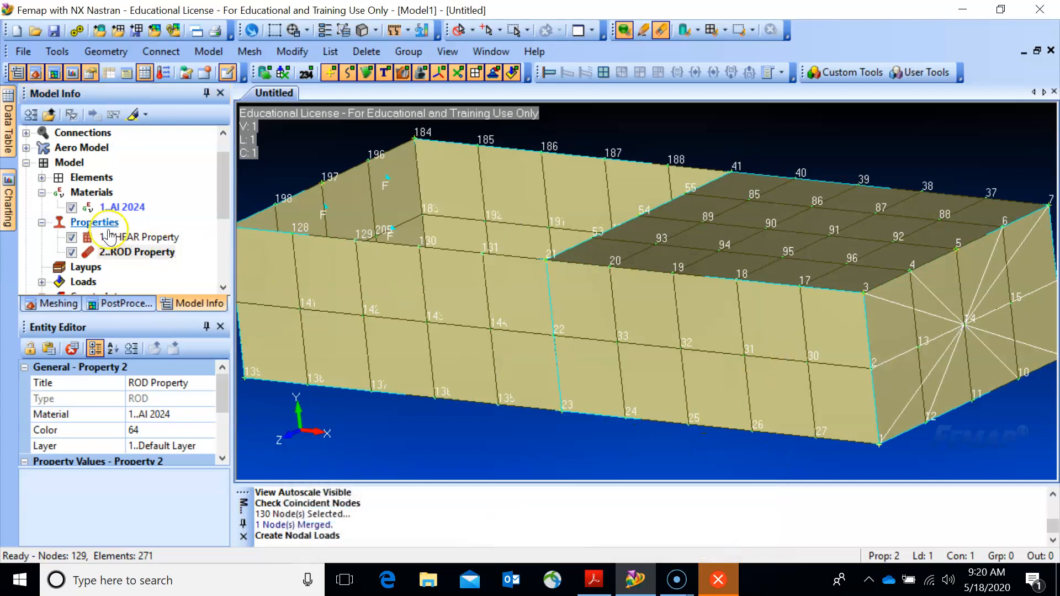
- Hide the elements that use the SHEAR and ROD properties to isolate the rigid spider
{"action": "left_click", "coordinate": [71, 239]}
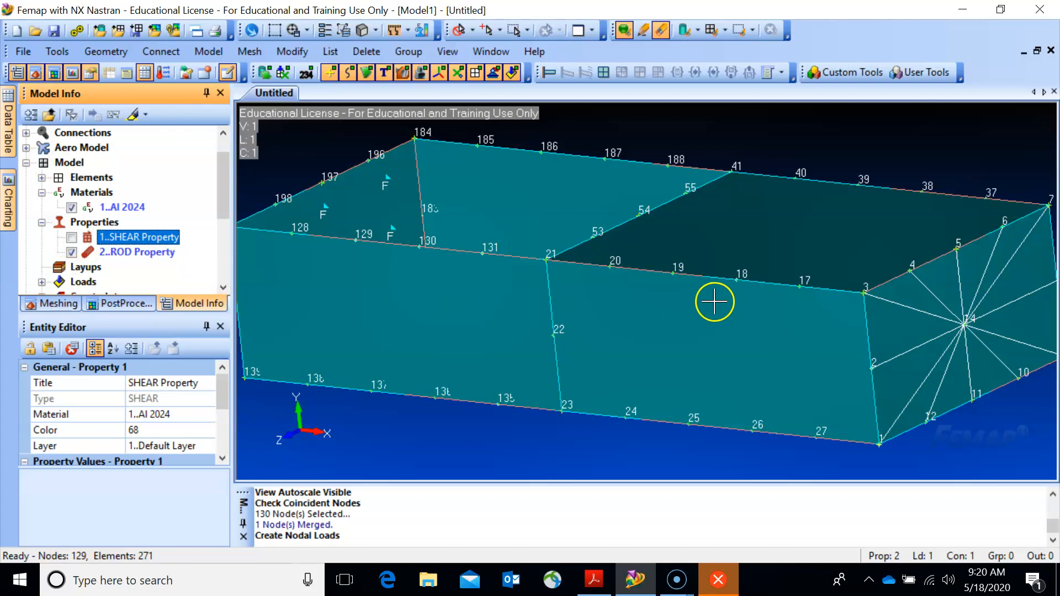
{"action": "scroll", "coordinate": [714, 302], "scroll_direction": "up", "scroll_amount": 1}
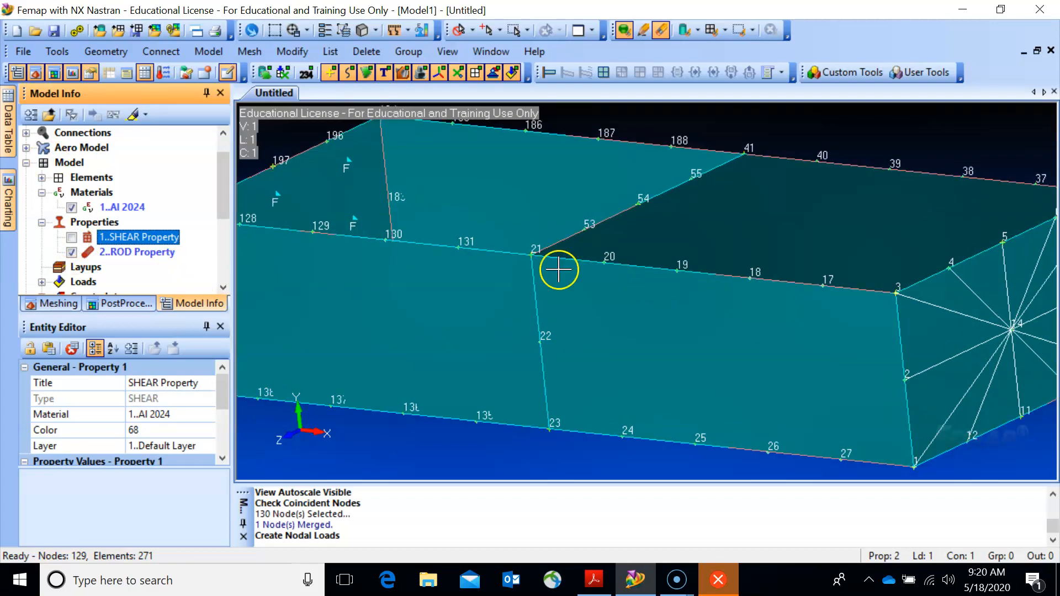
{"action": "left_click", "coordinate": [72, 253]}
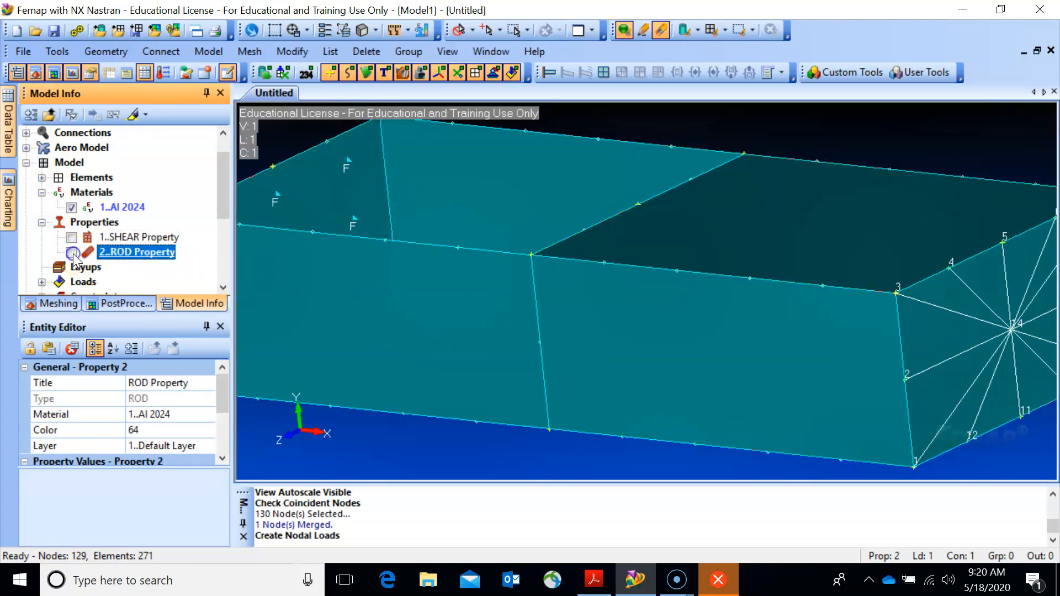
- Apply a nodal force of FY = 2000 to node 14 at the spider's center, checking Vy in AE418_Lecture_5.pdf in Adobe Acrobat Reader
{"action": "left_click", "coordinate": [211, 51]}
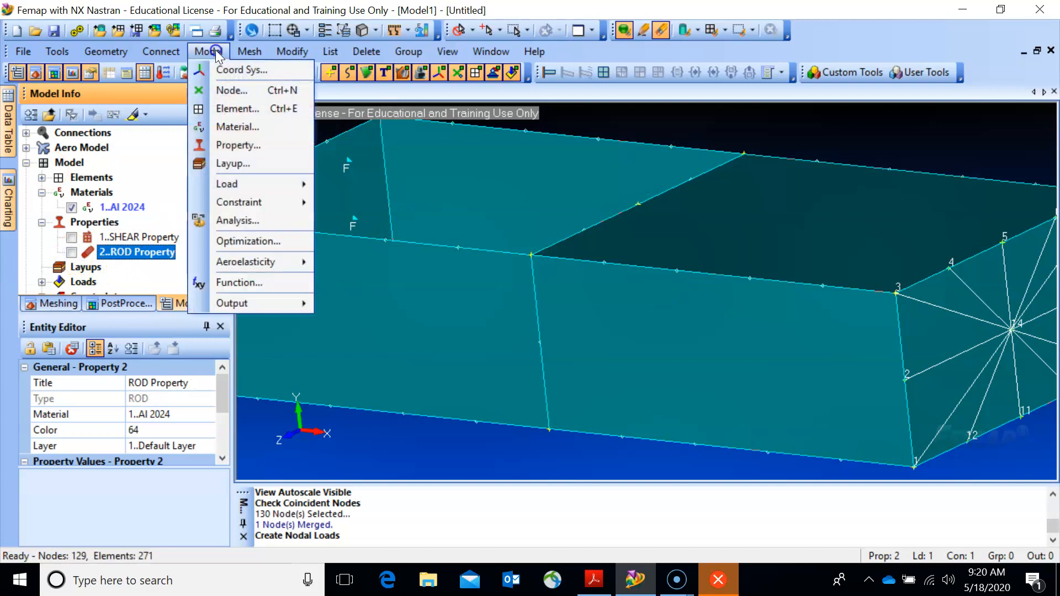
{"action": "mouse_move", "coordinate": [229, 184]}
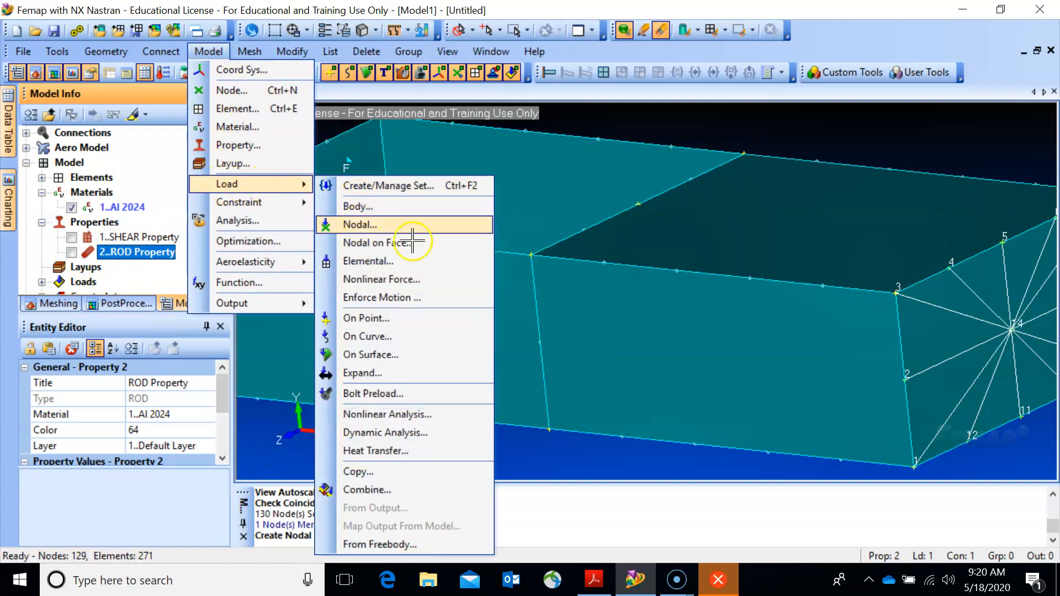
{"action": "left_click", "coordinate": [380, 226]}
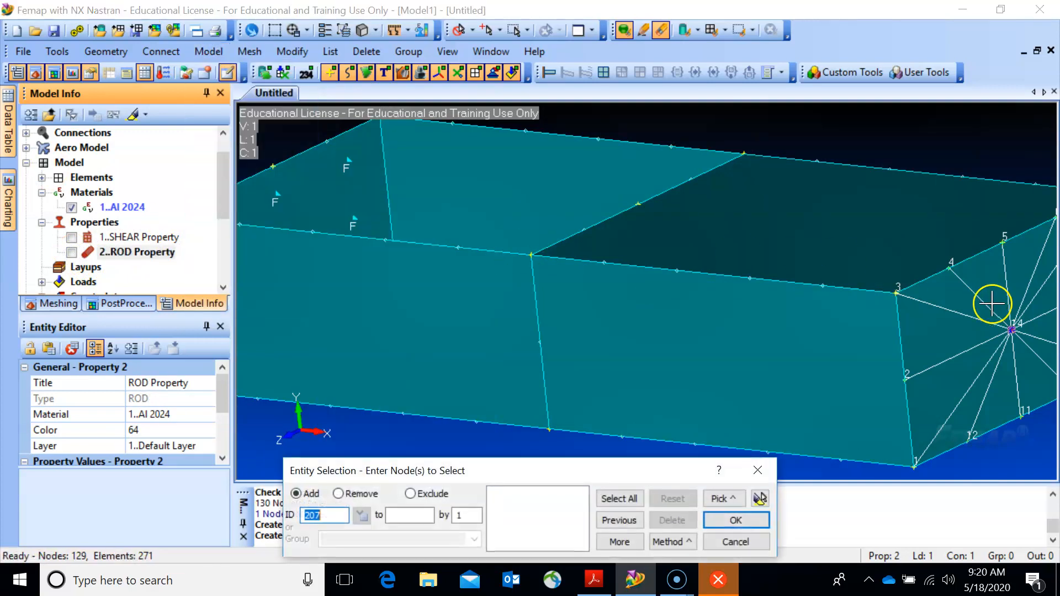
{"action": "left_click", "coordinate": [1011, 330]}
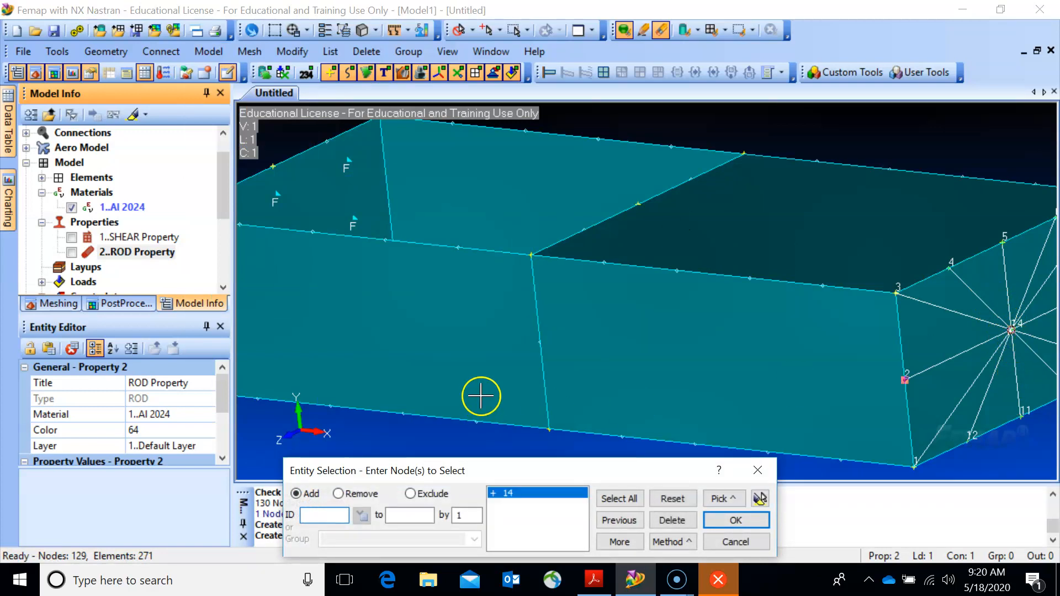
{"action": "left_click", "coordinate": [734, 522]}
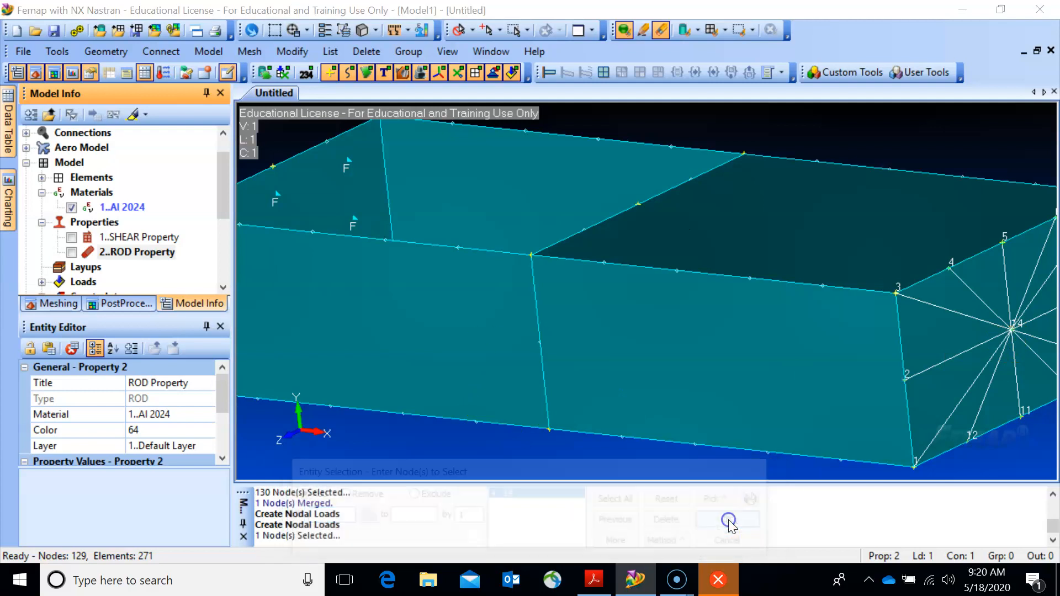
{"action": "double_click", "coordinate": [460, 444]}
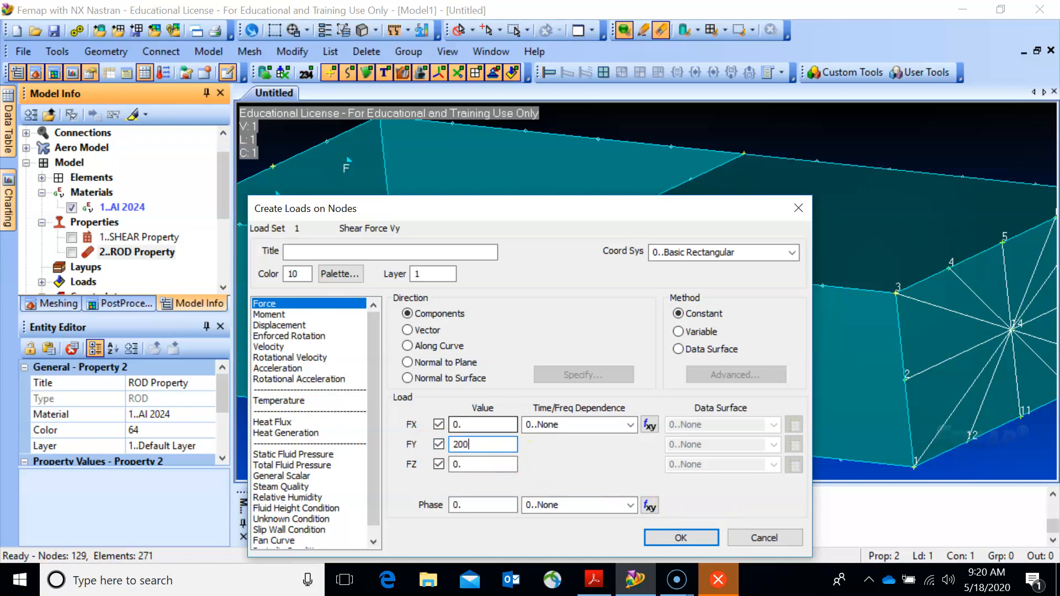
{"action": "left_click", "coordinate": [593, 579]}
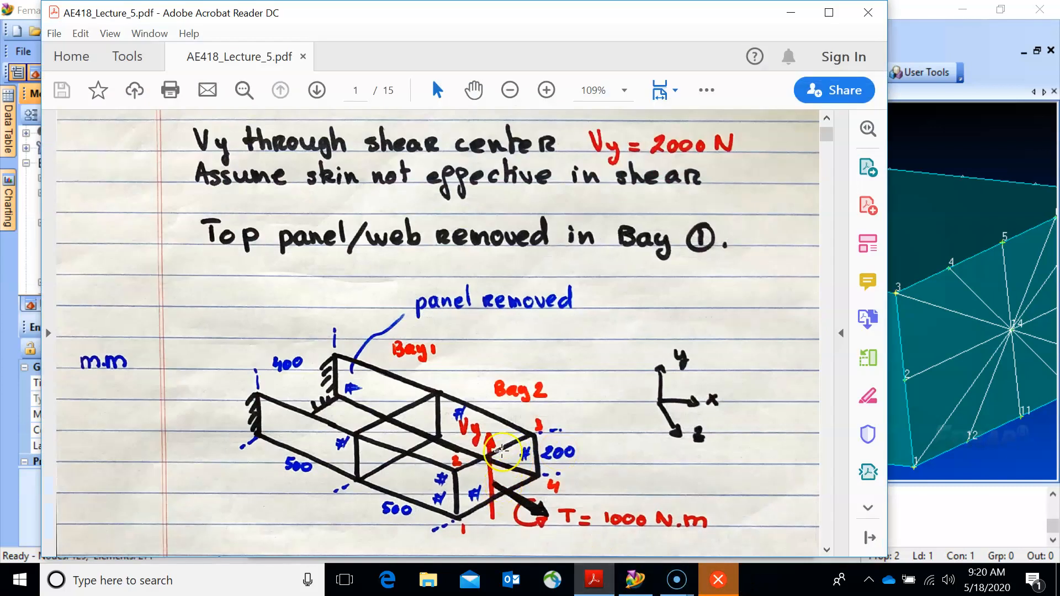
{"action": "left_click", "coordinate": [791, 12]}
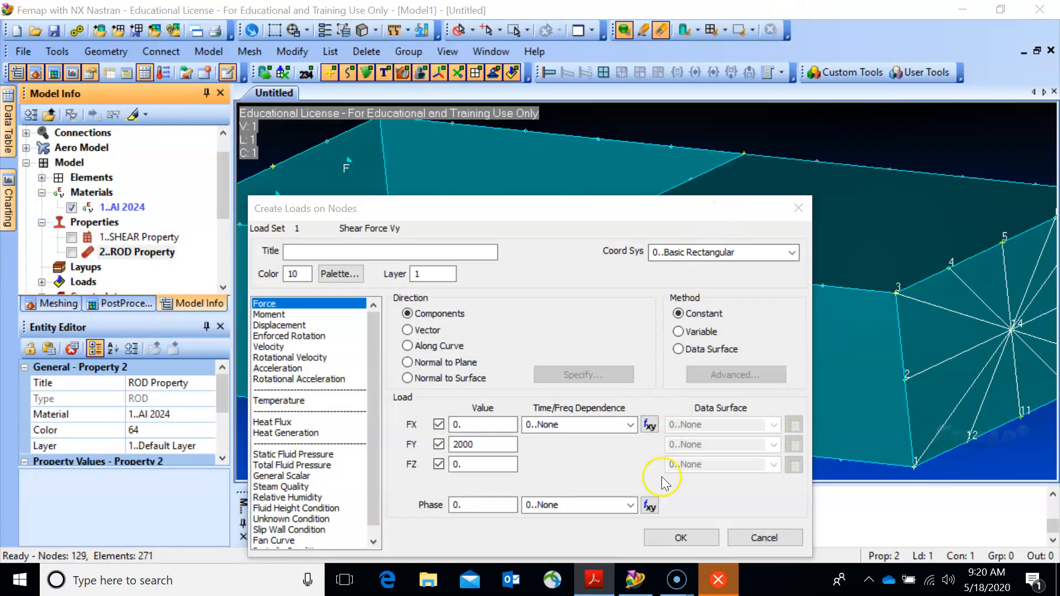
{"action": "left_click", "coordinate": [680, 538]}
{"action": "left_click", "coordinate": [729, 541]}
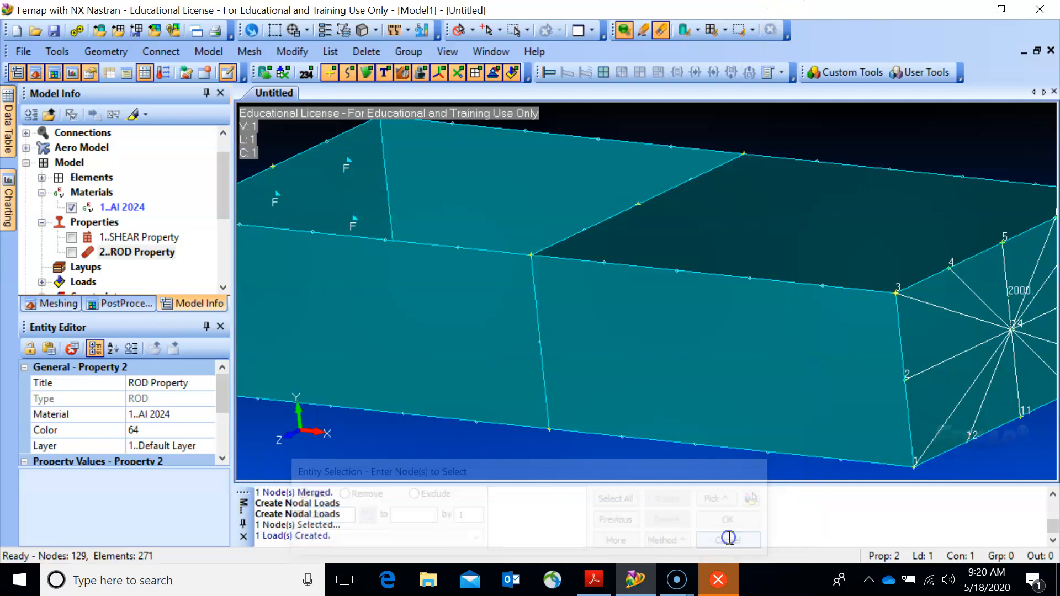
- Fit the whole model in view and redisplay the ROD and SHEAR Property elements
{"action": "key", "text": "ctrl+a"}
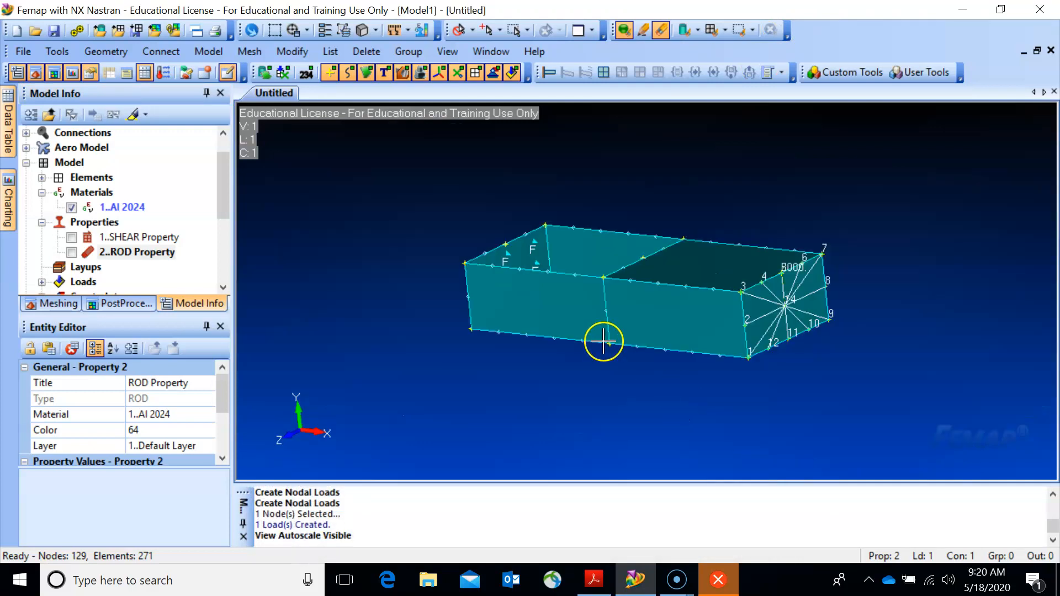
{"action": "left_click", "coordinate": [71, 252]}
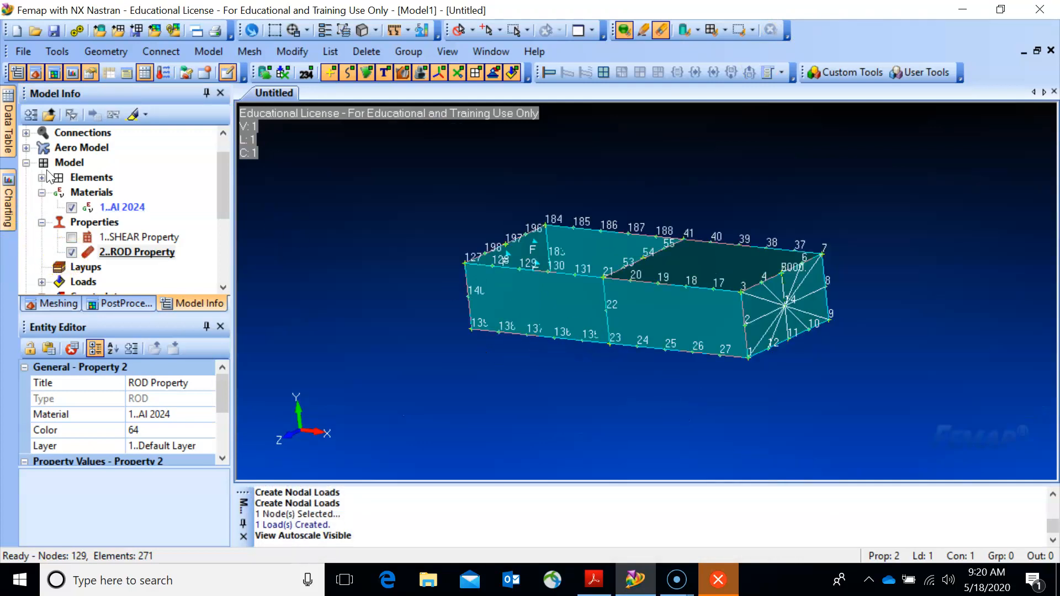
{"action": "left_click", "coordinate": [71, 238]}
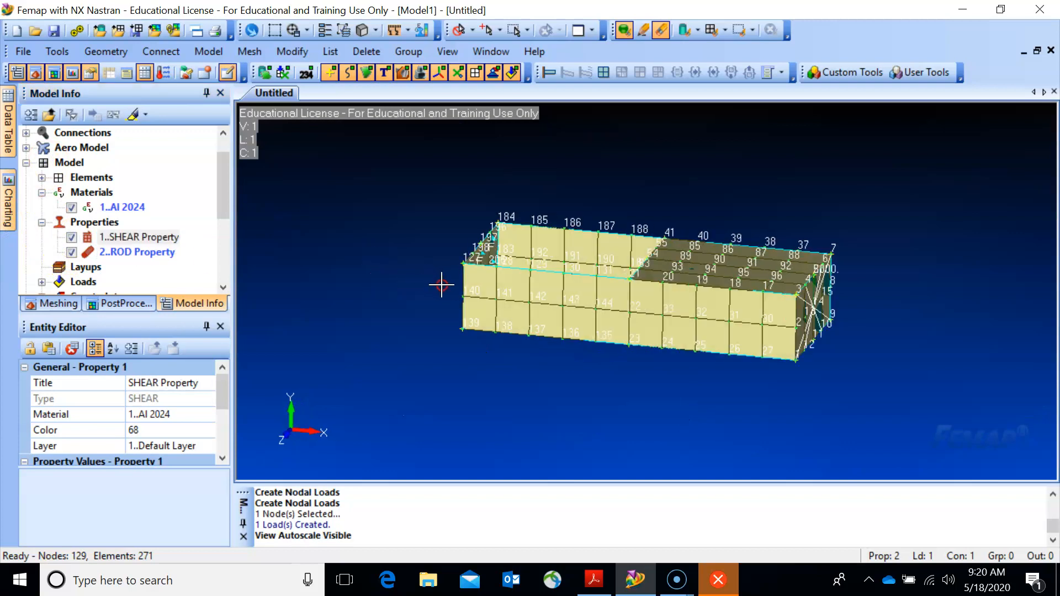
- Start saving the model under a new name and create a Temp folder inside Summer_2020
{"action": "left_click", "coordinate": [22, 51]}
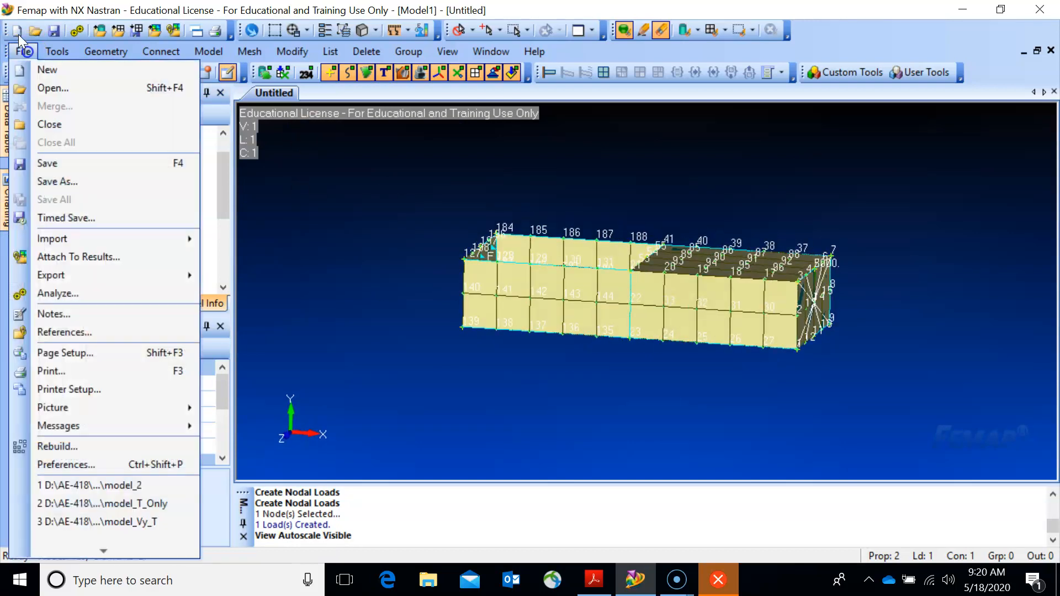
{"action": "left_click", "coordinate": [69, 181]}
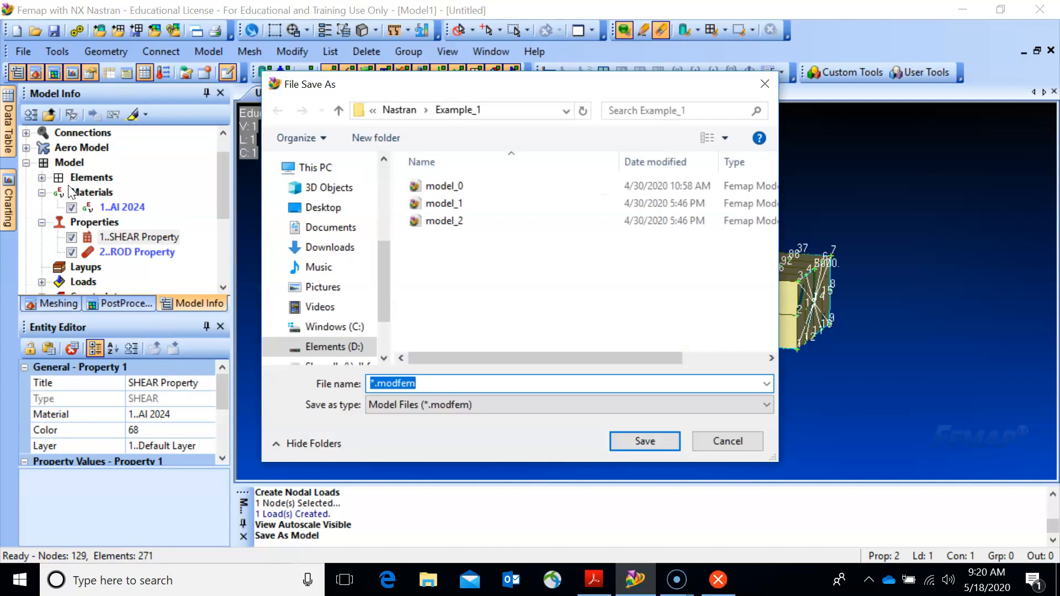
{"action": "left_click", "coordinate": [385, 111]}
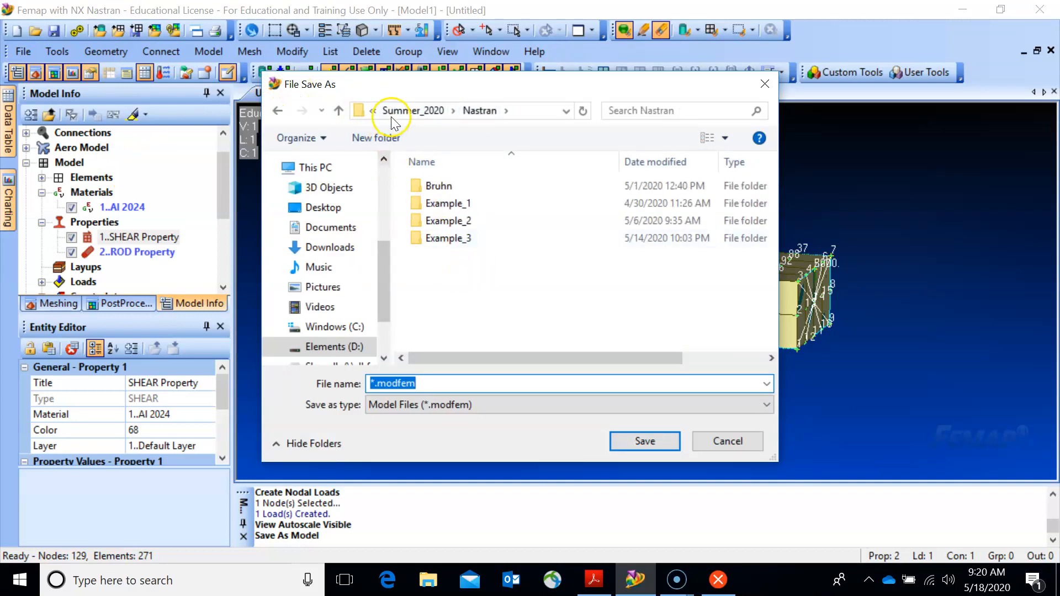
{"action": "left_click", "coordinate": [396, 113]}
{"action": "right_click", "coordinate": [448, 278]}
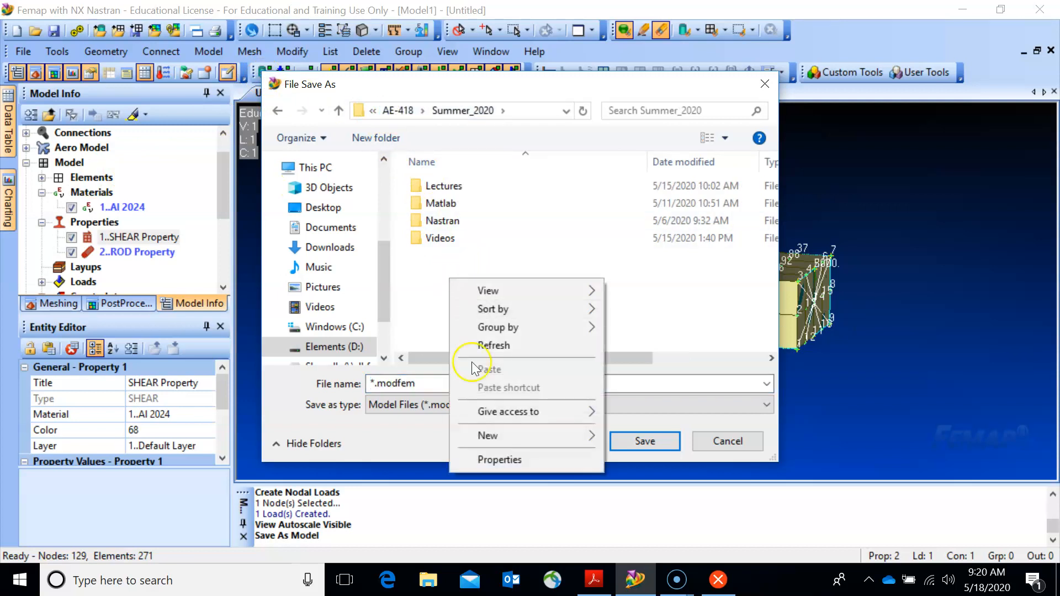
{"action": "mouse_move", "coordinate": [510, 443]}
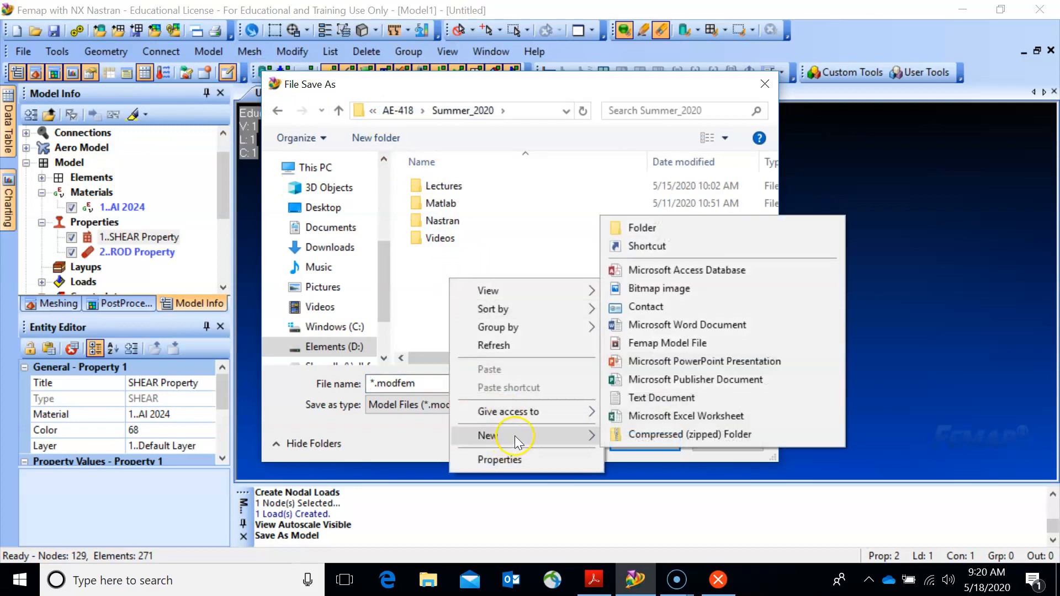
{"action": "left_click", "coordinate": [621, 232]}
{"action": "type", "text": "Temp"}
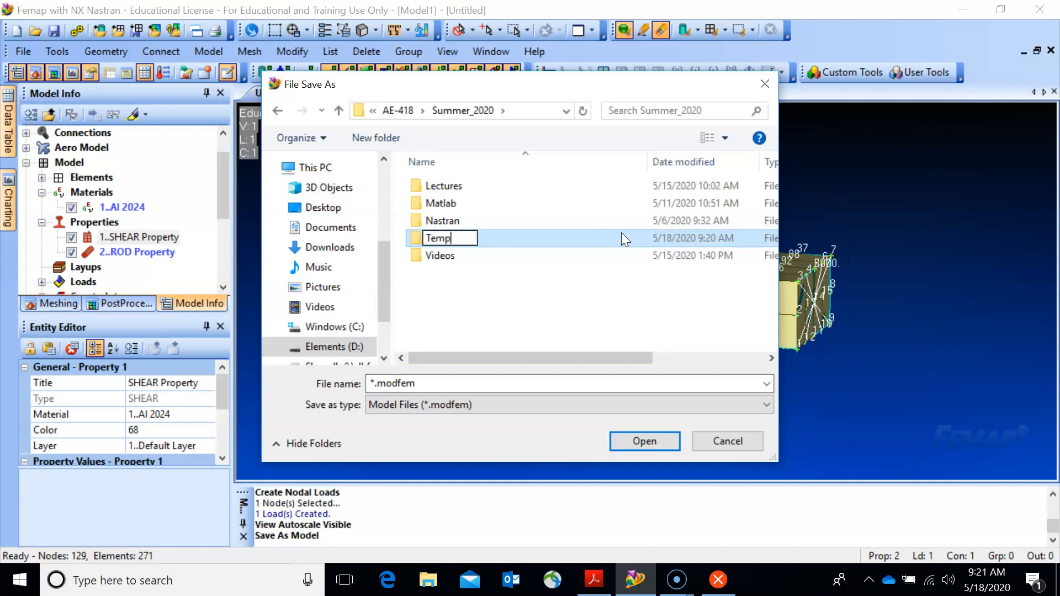
{"action": "left_click", "coordinate": [488, 308]}
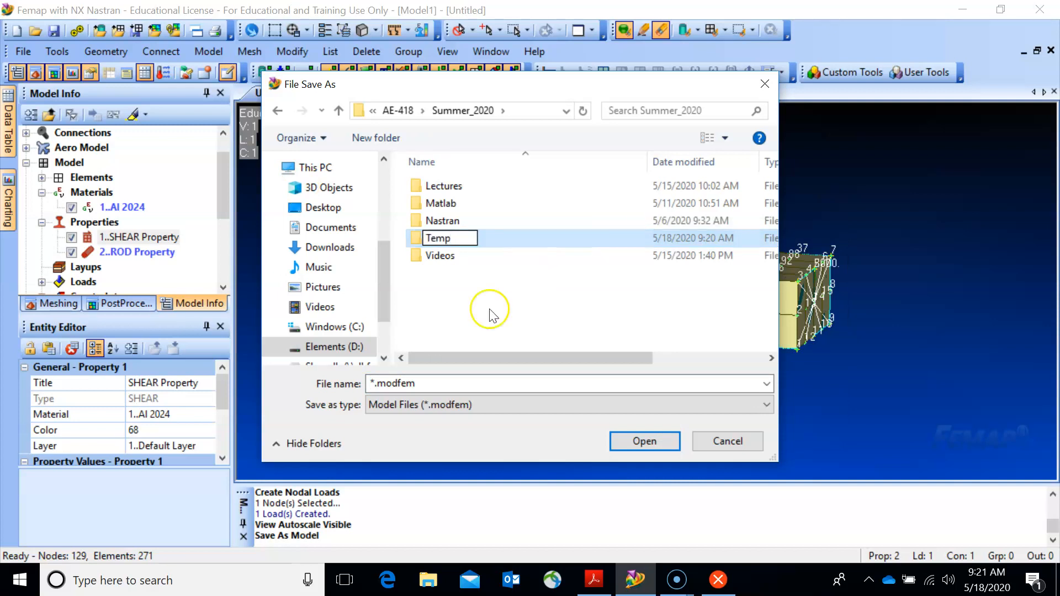
- Save the model as model__Vy_only in the Temp folder
{"action": "double_click", "coordinate": [418, 239]}
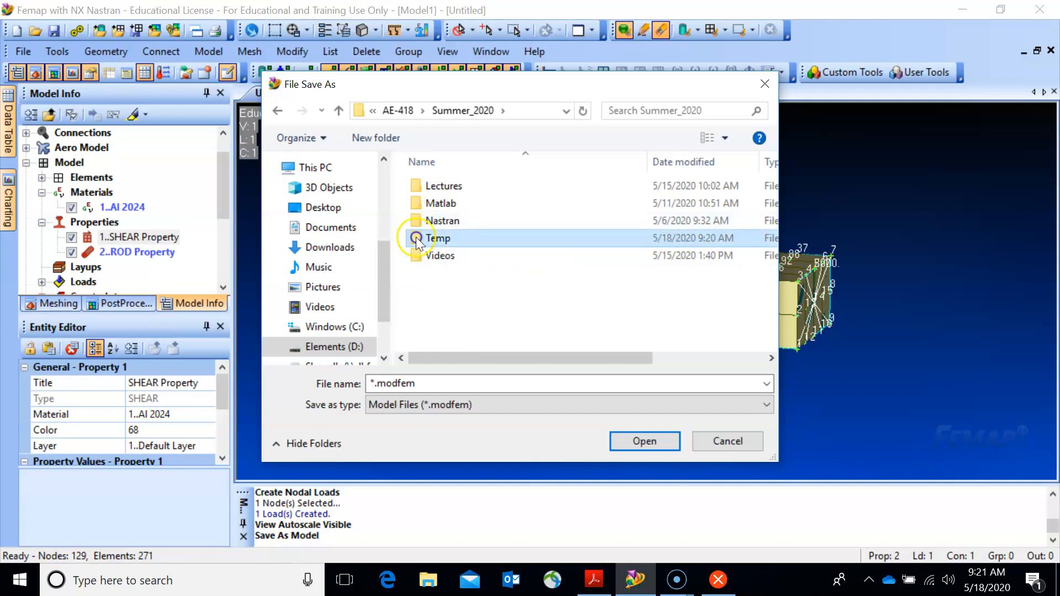
{"action": "left_click", "coordinate": [435, 383]}
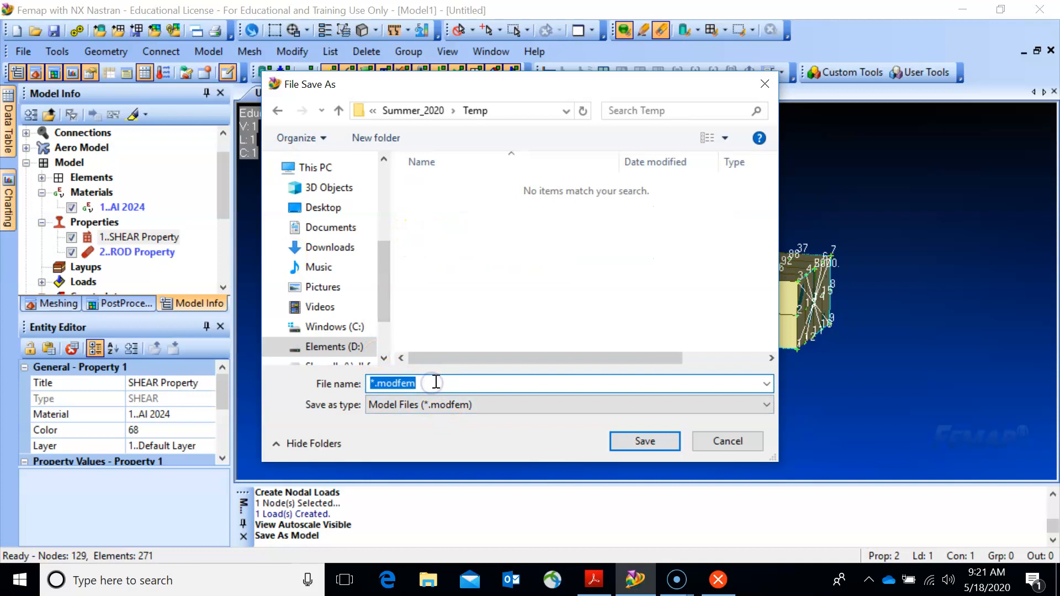
{"action": "type", "text": "m"}
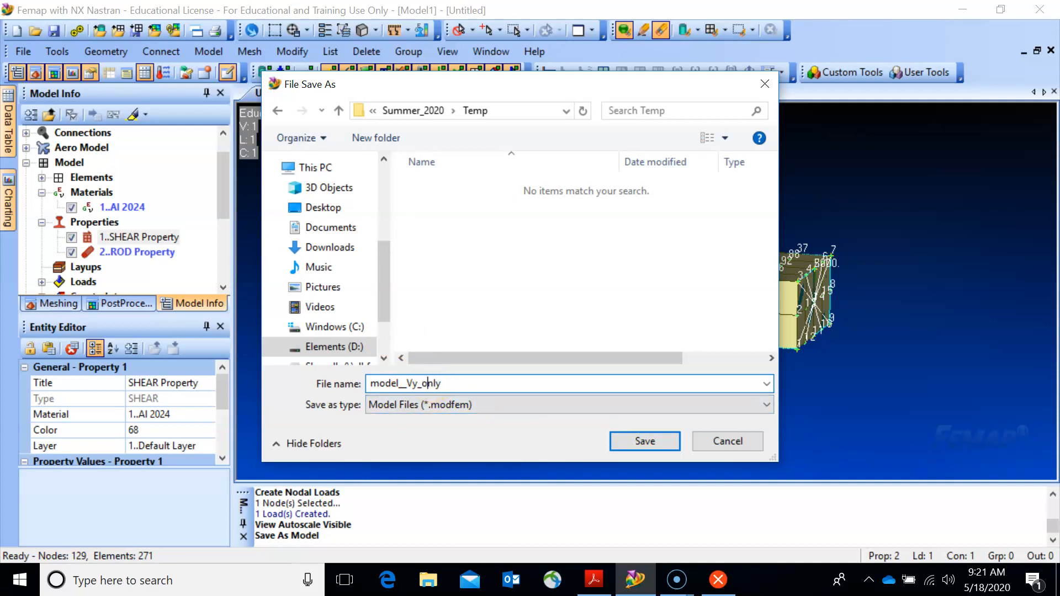
{"action": "left_click", "coordinate": [634, 433]}
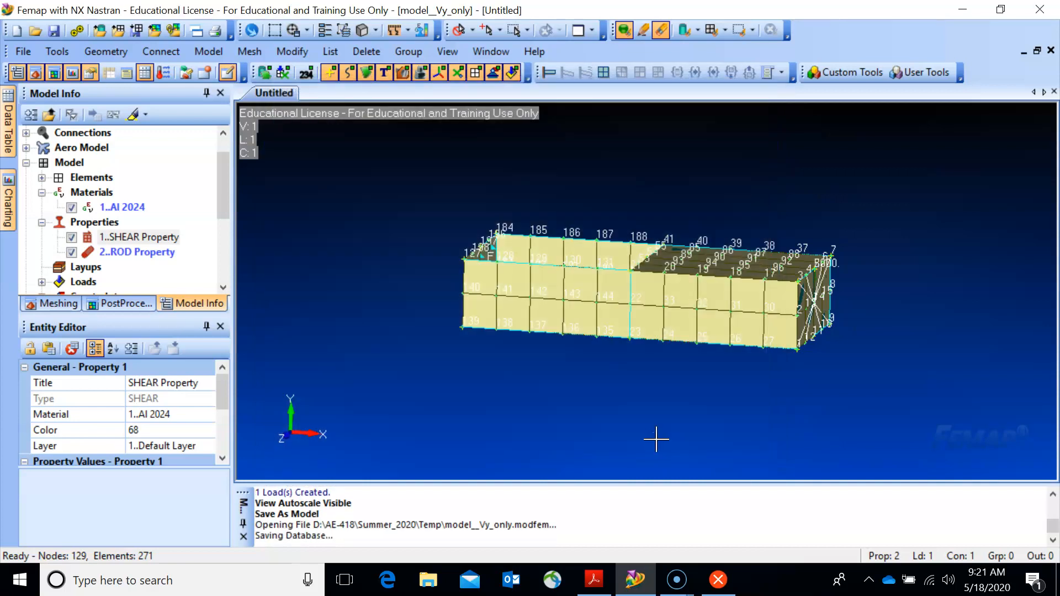
- Create an NX Nastran static analysis set using the integrated solver, run the analysis and close the analysis monitor
{"action": "left_click", "coordinate": [78, 31]}
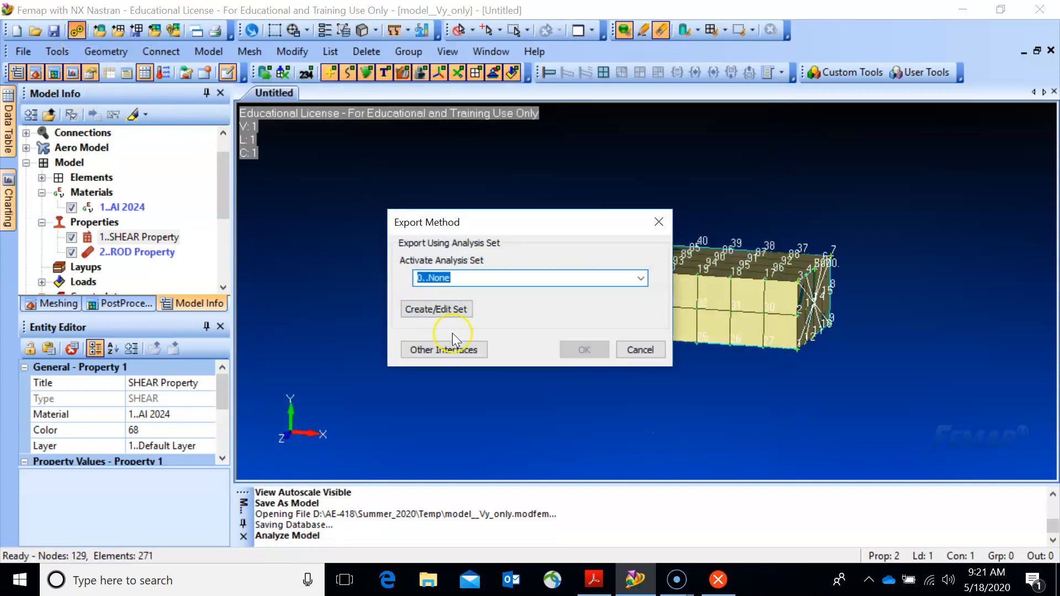
{"action": "left_click", "coordinate": [439, 309]}
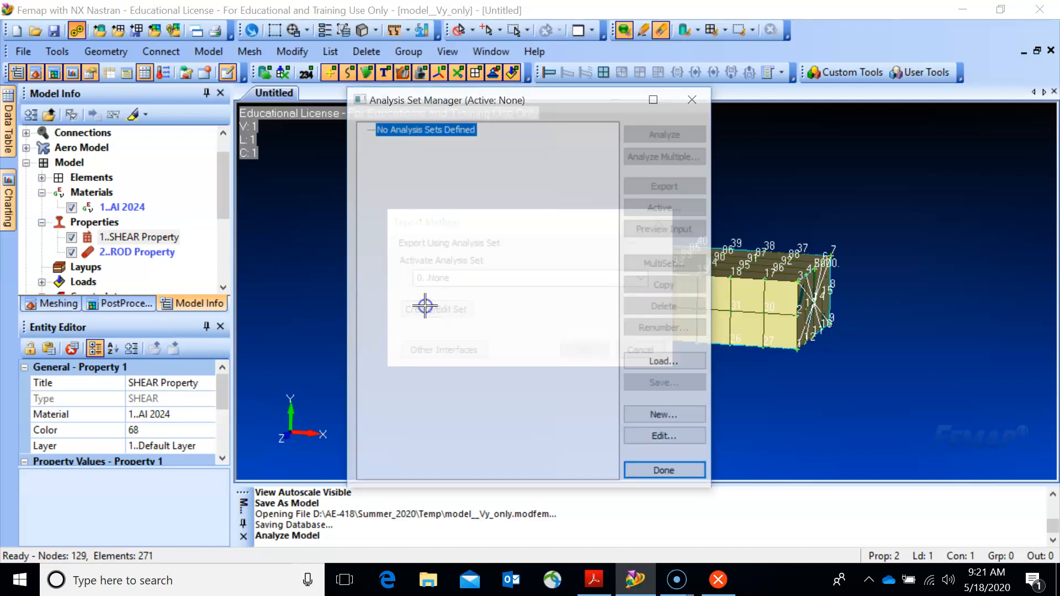
{"action": "left_click", "coordinate": [666, 416]}
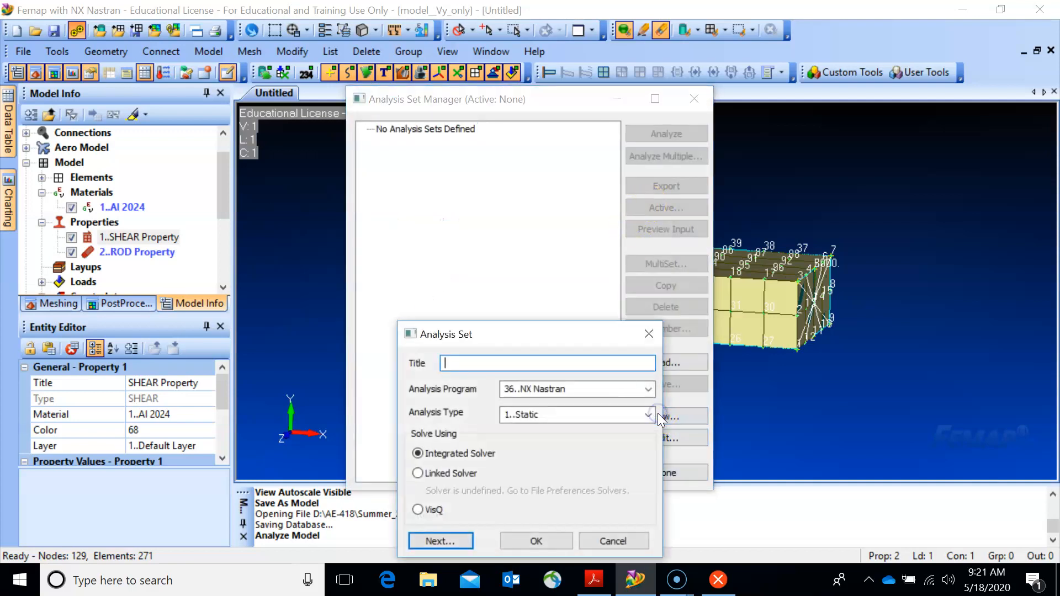
{"action": "left_click", "coordinate": [534, 542]}
{"action": "left_click", "coordinate": [669, 134]}
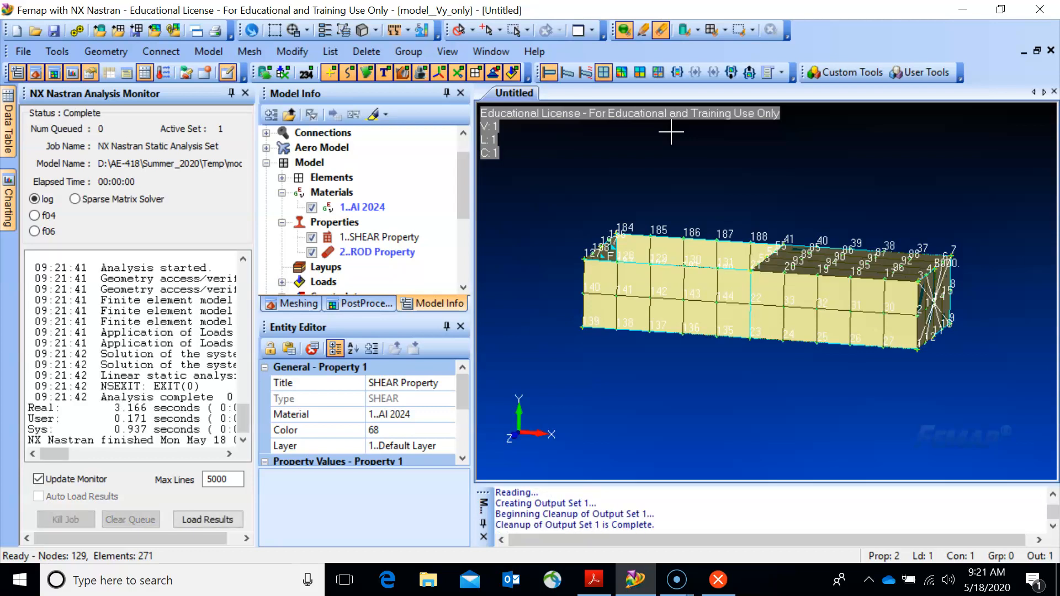
{"action": "left_click", "coordinate": [245, 94]}
- Turn off the node ID labels by setting the node label mode to No Labels
{"action": "middle_click_drag", "start_coordinate": [688, 317], "coordinate": [591, 189]}
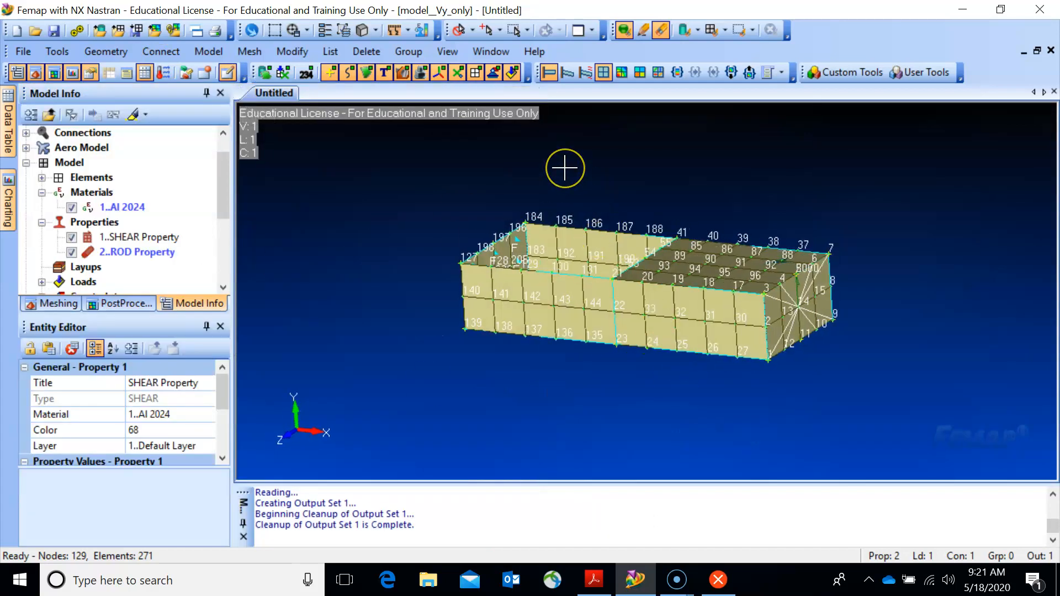
{"action": "key", "text": "F6"}
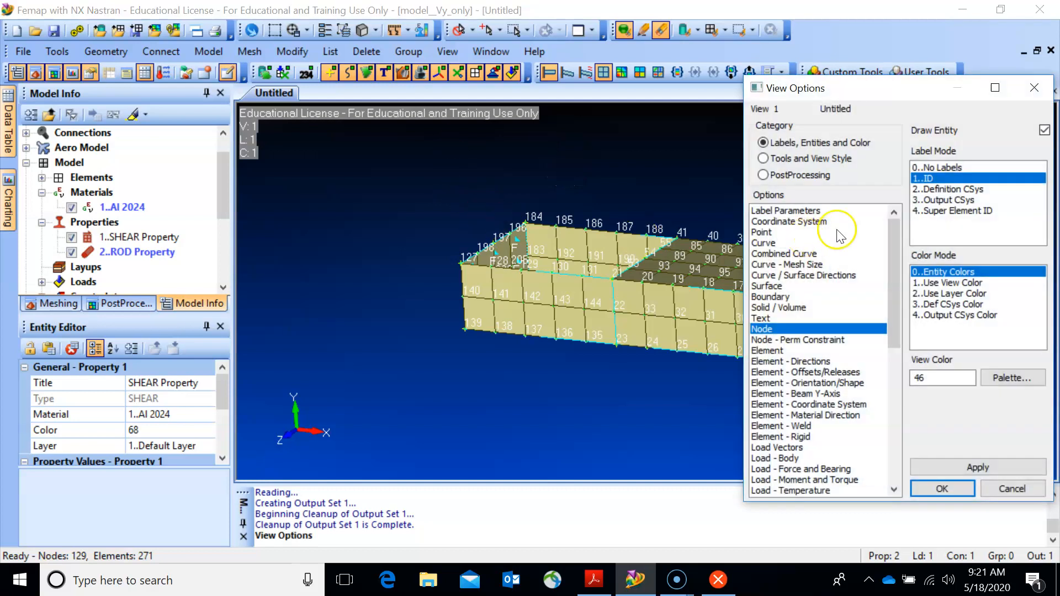
{"action": "left_click", "coordinate": [938, 167]}
{"action": "left_click", "coordinate": [959, 467]}
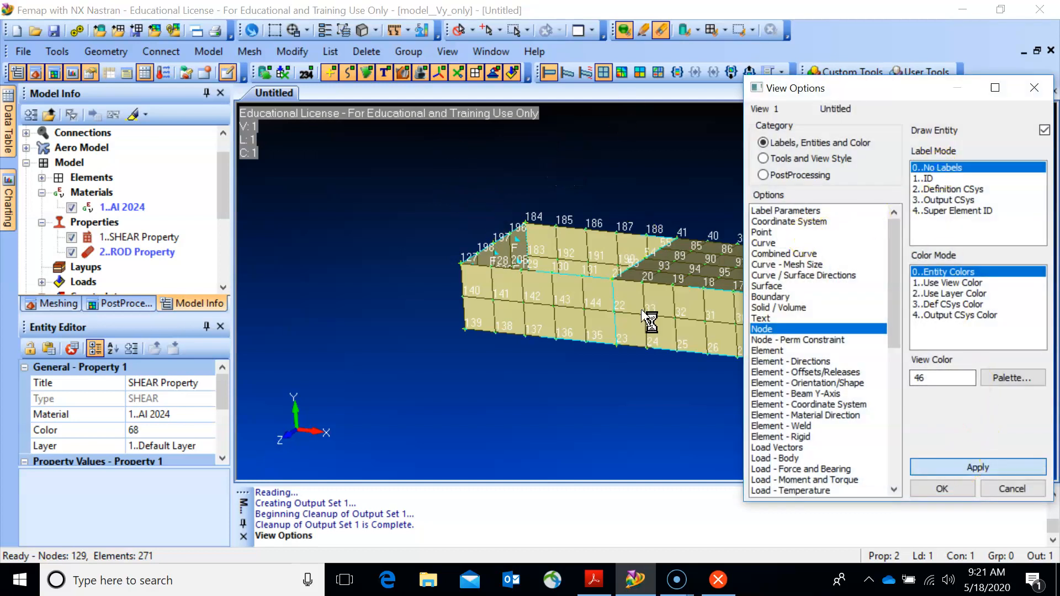
{"action": "left_click", "coordinate": [936, 489]}
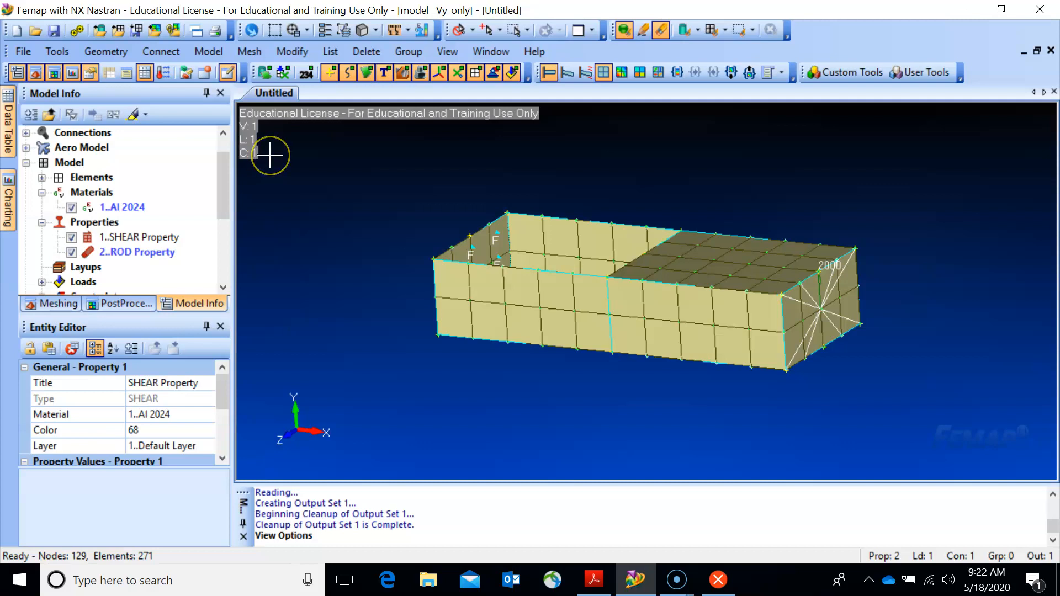
- Choose the Criteria contour style and select 6020..Shear Panel Avg Stress from NX NASTRAN Case 1 as the contour vector
{"action": "key", "text": "F5"}
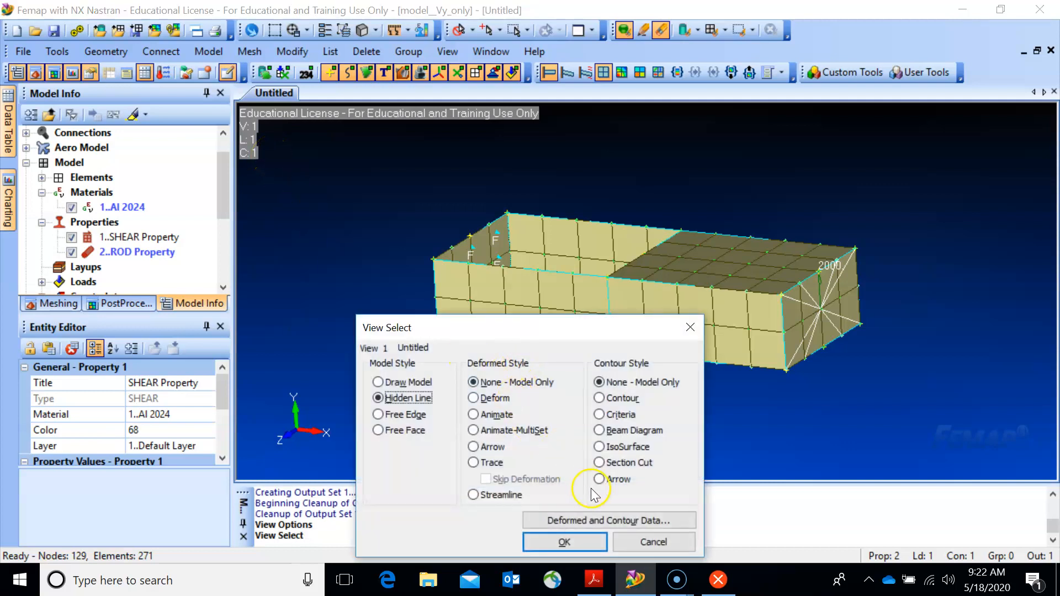
{"action": "left_click", "coordinate": [599, 416]}
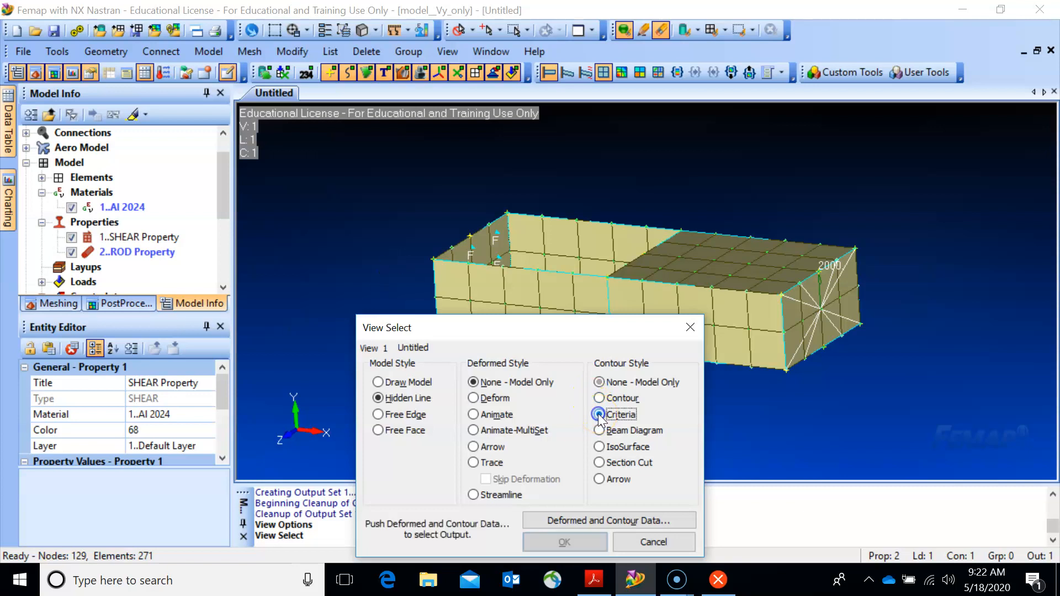
{"action": "left_click", "coordinate": [583, 520]}
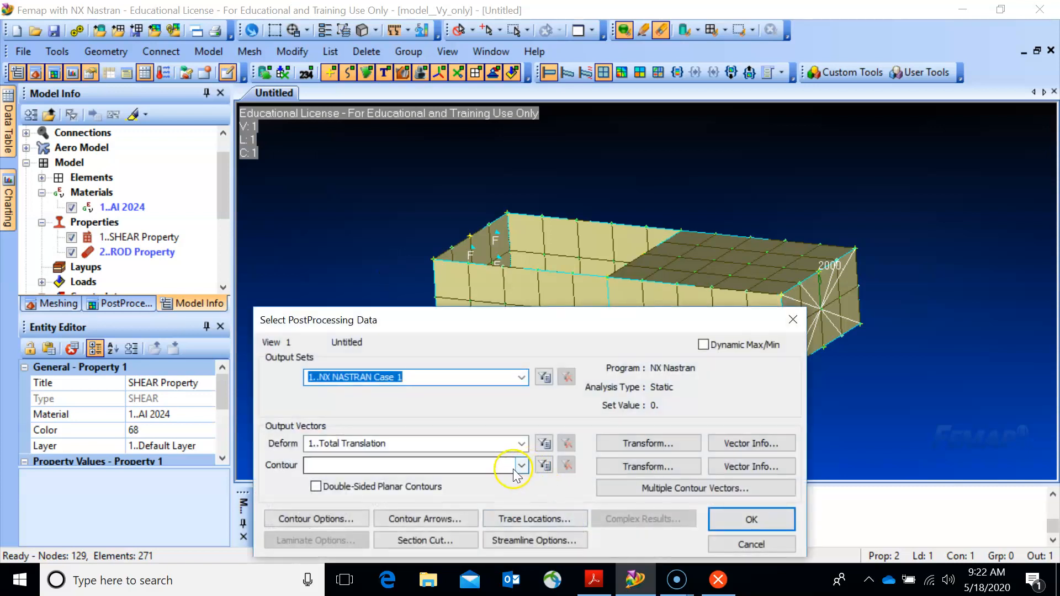
{"action": "left_click", "coordinate": [521, 465]}
{"action": "left_click_drag", "start_coordinate": [526, 300], "coordinate": [529, 423]}
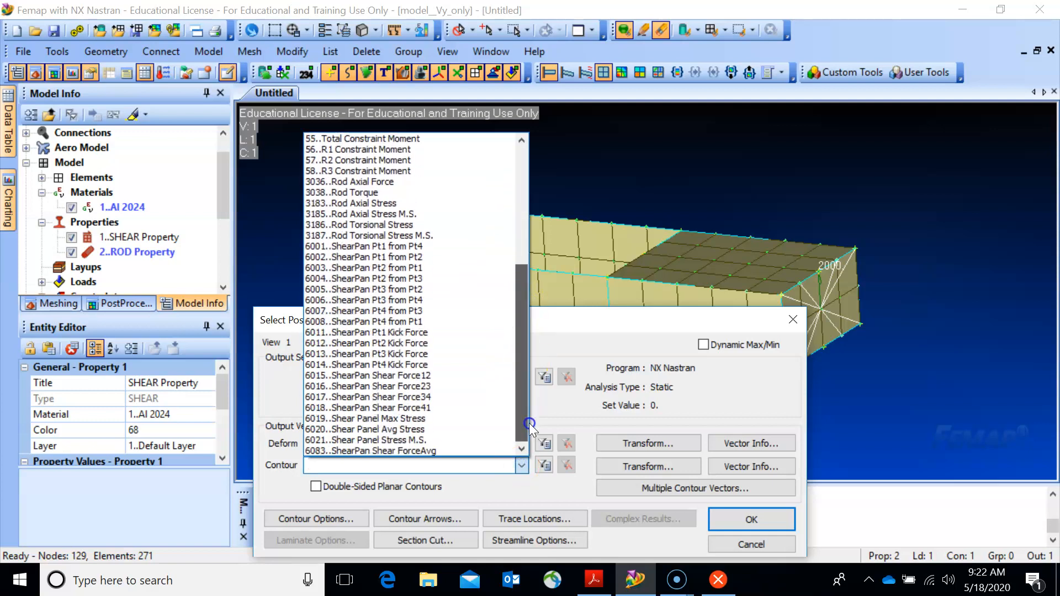
{"action": "left_click", "coordinate": [396, 430]}
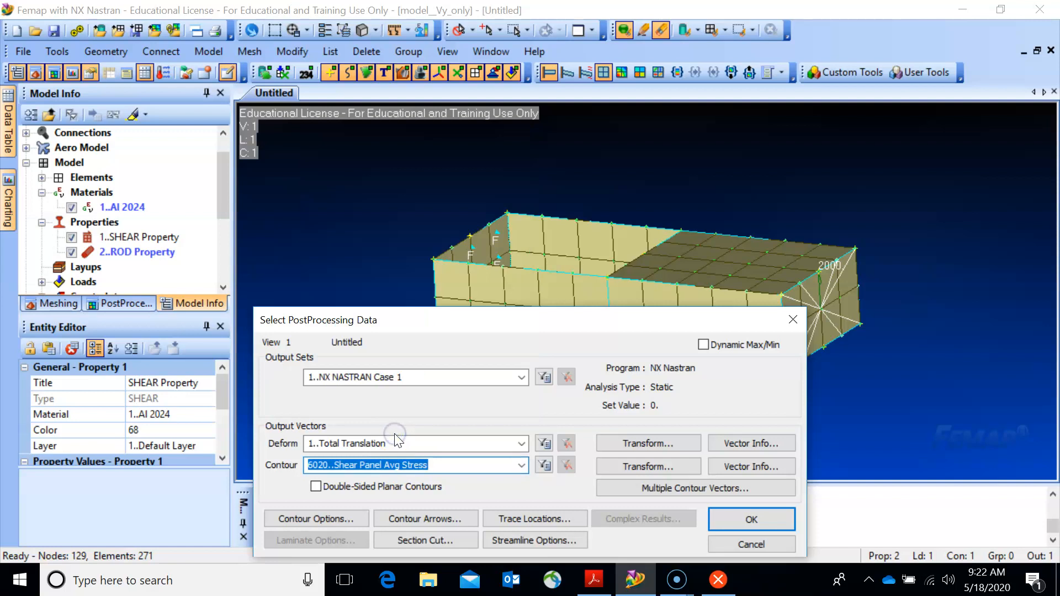
{"action": "left_click", "coordinate": [734, 523]}
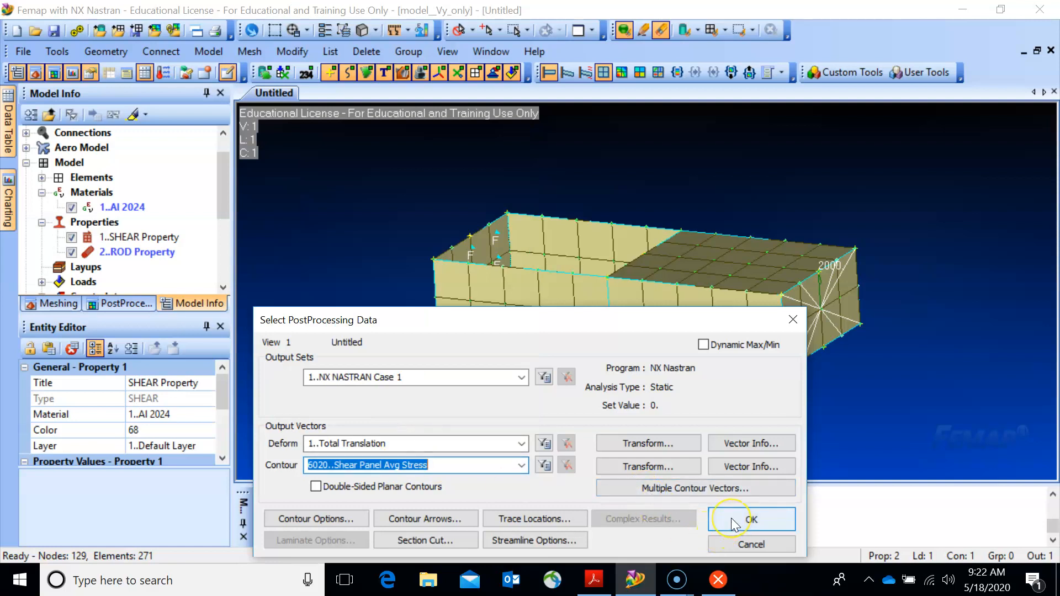
- Display Shear Panel Avg Stress from NX NASTRAN Case 1 as a criteria plot on the undeformed box model and inspect it from both sides
{"action": "left_click", "coordinate": [733, 521]}
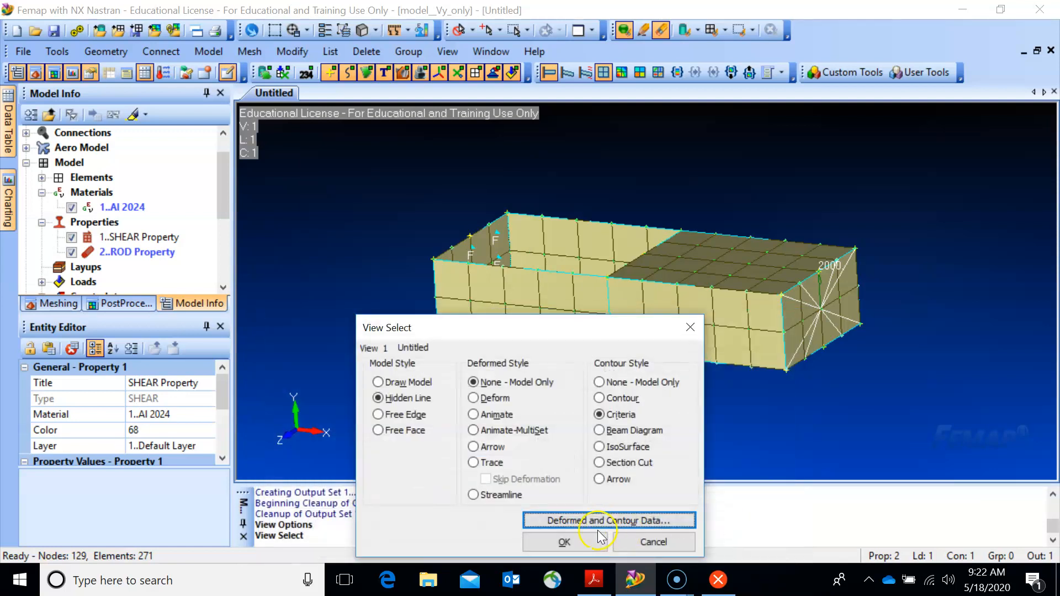
{"action": "left_click", "coordinate": [584, 546]}
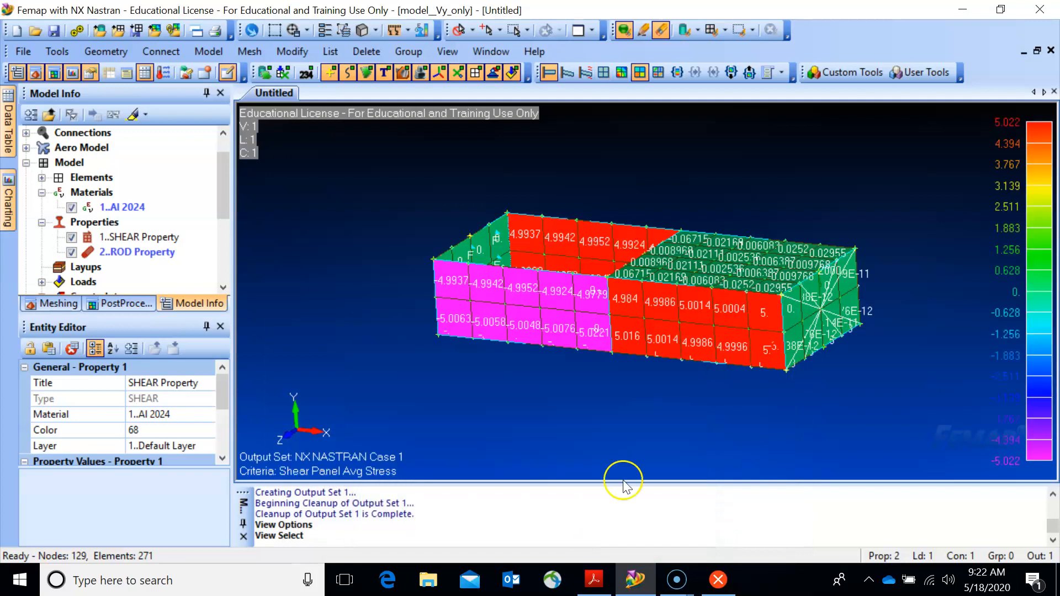
{"action": "middle_click_drag", "start_coordinate": [688, 423], "coordinate": [464, 277]}
{"action": "middle_click_drag", "start_coordinate": [703, 313], "coordinate": [428, 318]}
{"action": "middle_click_drag", "start_coordinate": [778, 293], "coordinate": [771, 207]}
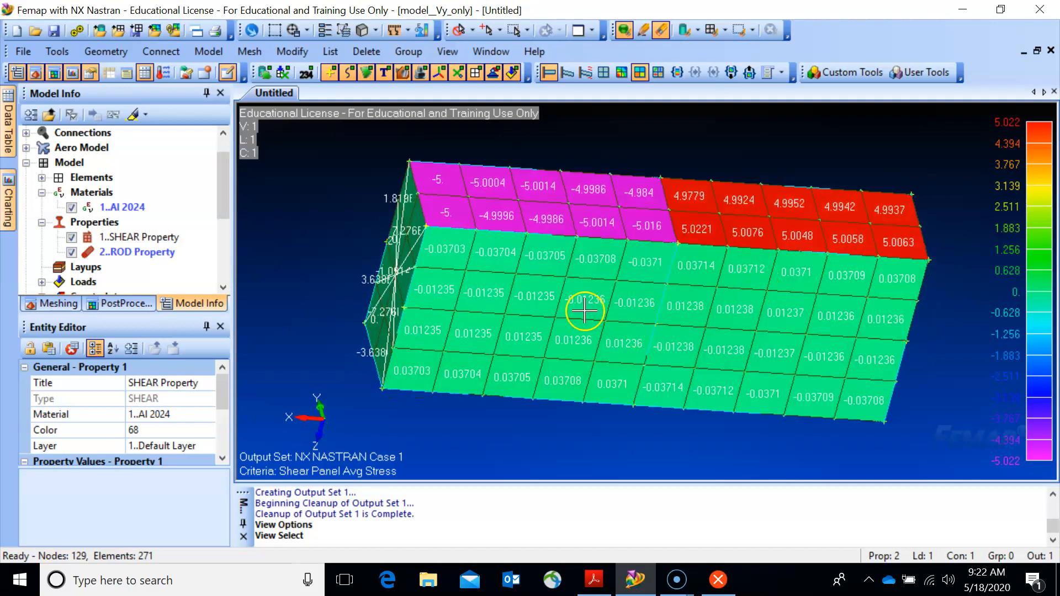
{"action": "middle_click_drag", "start_coordinate": [753, 293], "coordinate": [750, 336]}
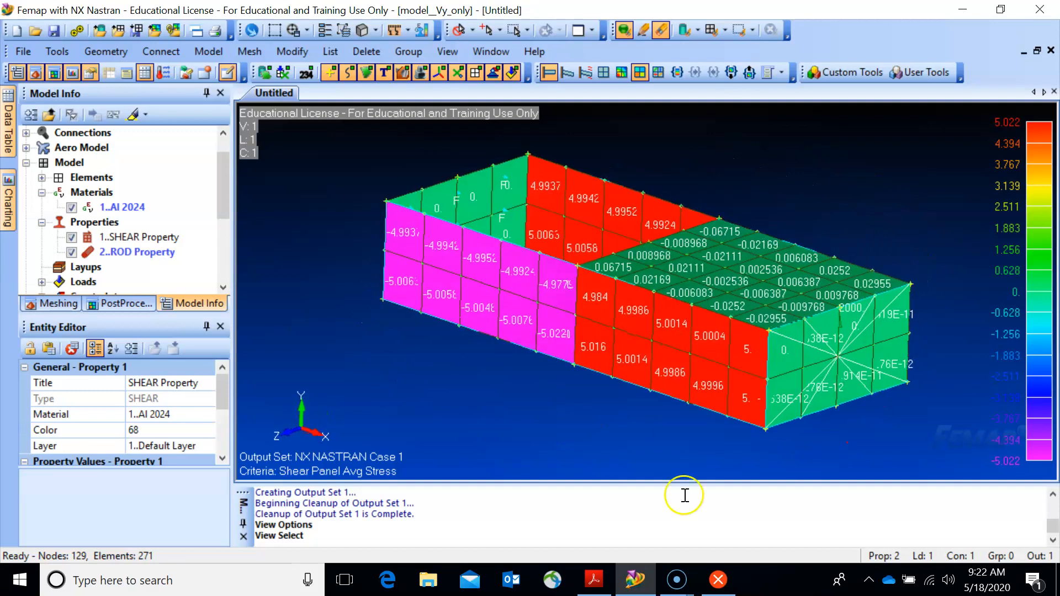
- Switch to AE418_Lecture_5.pdf in Acrobat Reader and review the hand calculations for the Vy-only shear flows and flange/spar loads
{"action": "left_click", "coordinate": [596, 581]}
{"action": "scroll", "coordinate": [395, 368], "scroll_direction": "down", "scroll_amount": 10}
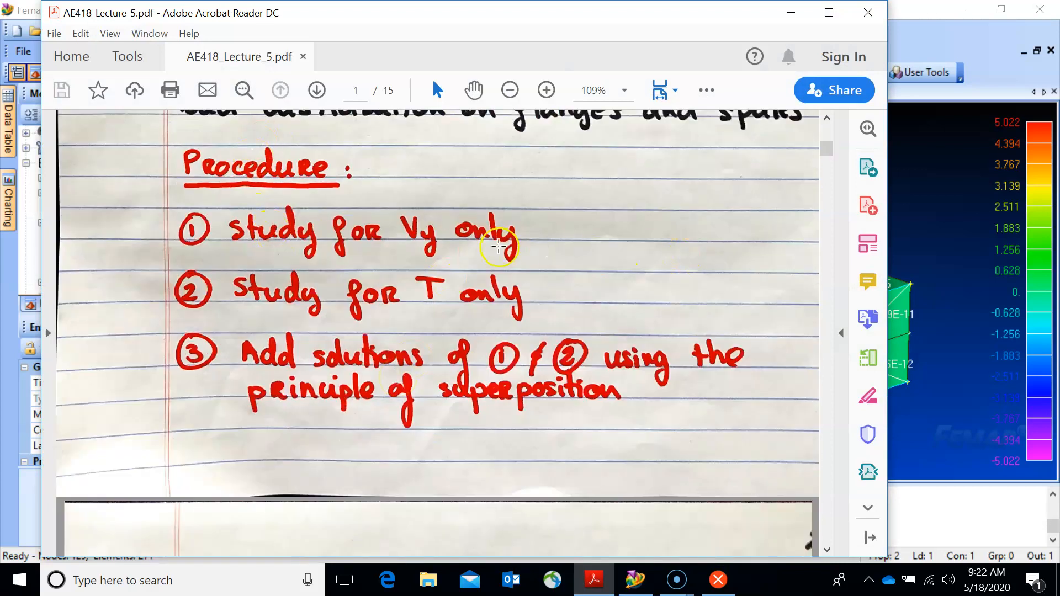
{"action": "scroll", "coordinate": [515, 292], "scroll_direction": "down", "scroll_amount": 14}
{"action": "scroll", "coordinate": [515, 292], "scroll_direction": "down", "scroll_amount": 6}
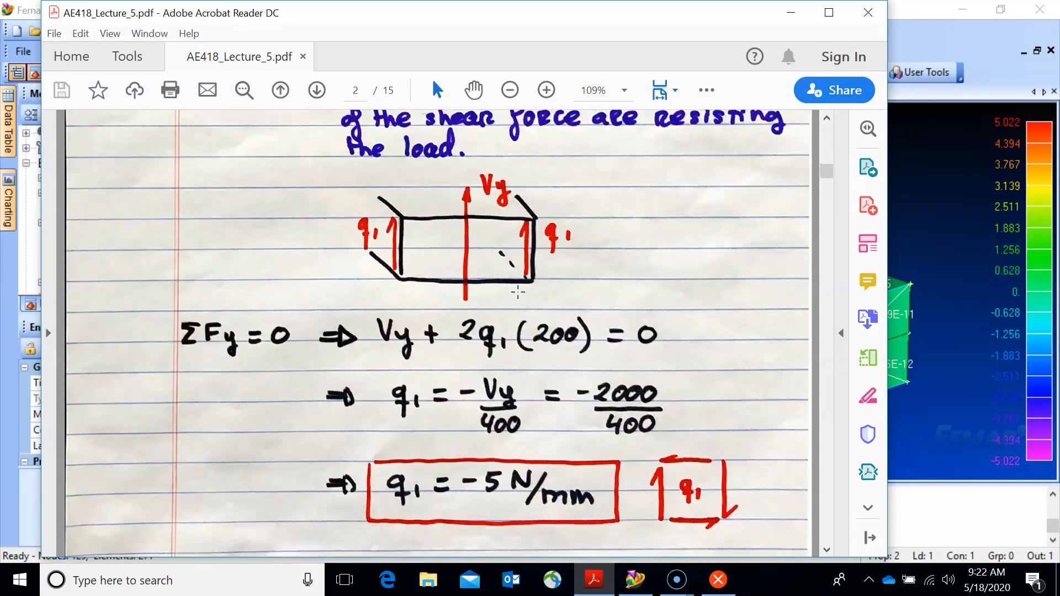
{"action": "scroll", "coordinate": [450, 387], "scroll_direction": "up", "scroll_amount": 4}
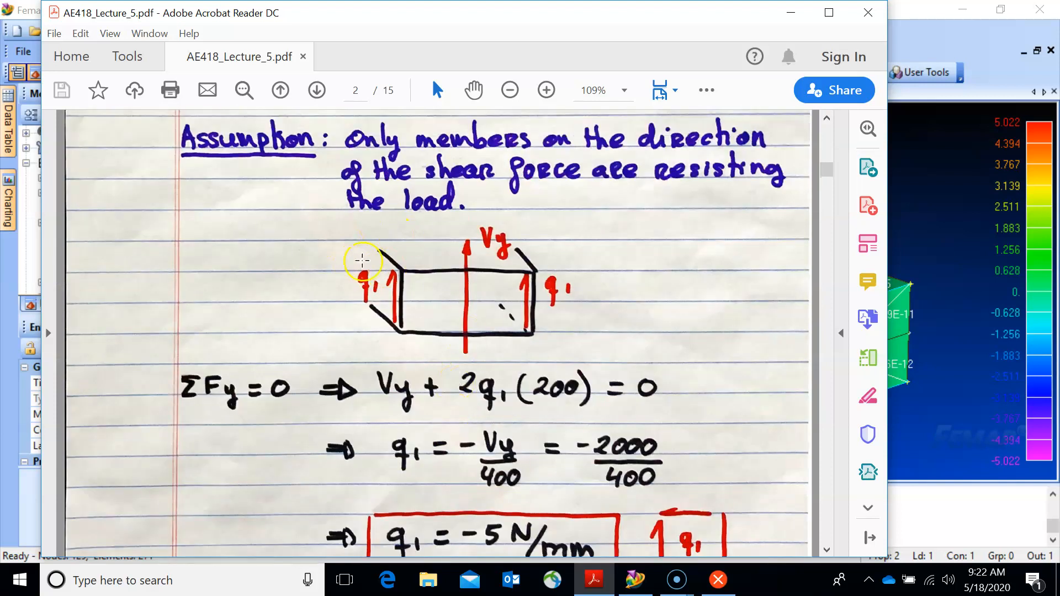
{"action": "scroll", "coordinate": [360, 277], "scroll_direction": "down", "scroll_amount": 3}
{"action": "scroll", "coordinate": [414, 338], "scroll_direction": "down", "scroll_amount": 8}
{"action": "scroll", "coordinate": [414, 338], "scroll_direction": "down", "scroll_amount": 4}
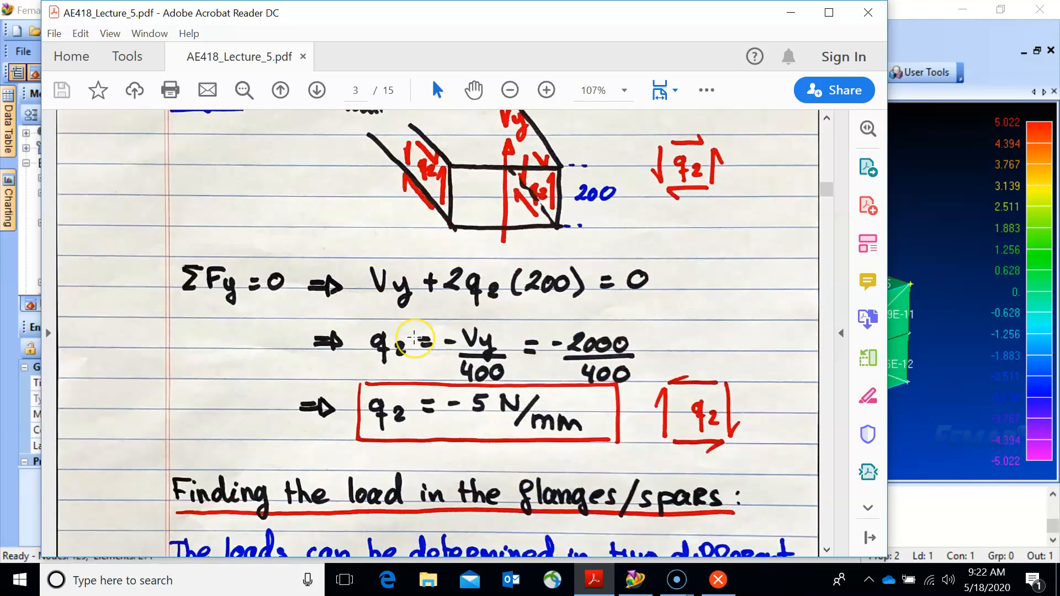
{"action": "scroll", "coordinate": [414, 338], "scroll_direction": "down", "scroll_amount": 3}
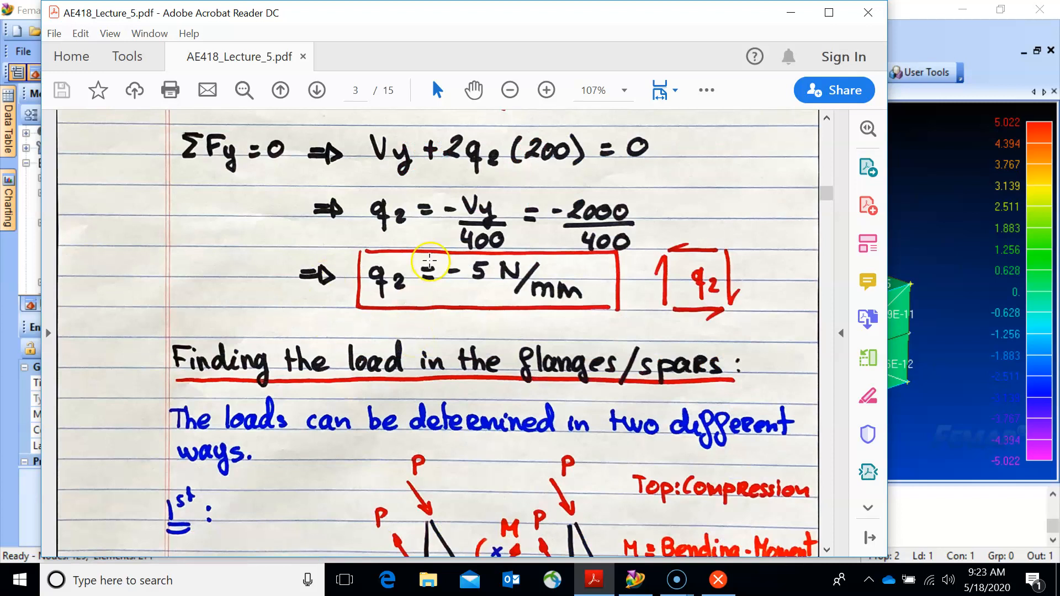
{"action": "scroll", "coordinate": [414, 335], "scroll_direction": "down", "scroll_amount": 10}
{"action": "scroll", "coordinate": [384, 260], "scroll_direction": "down", "scroll_amount": 8}
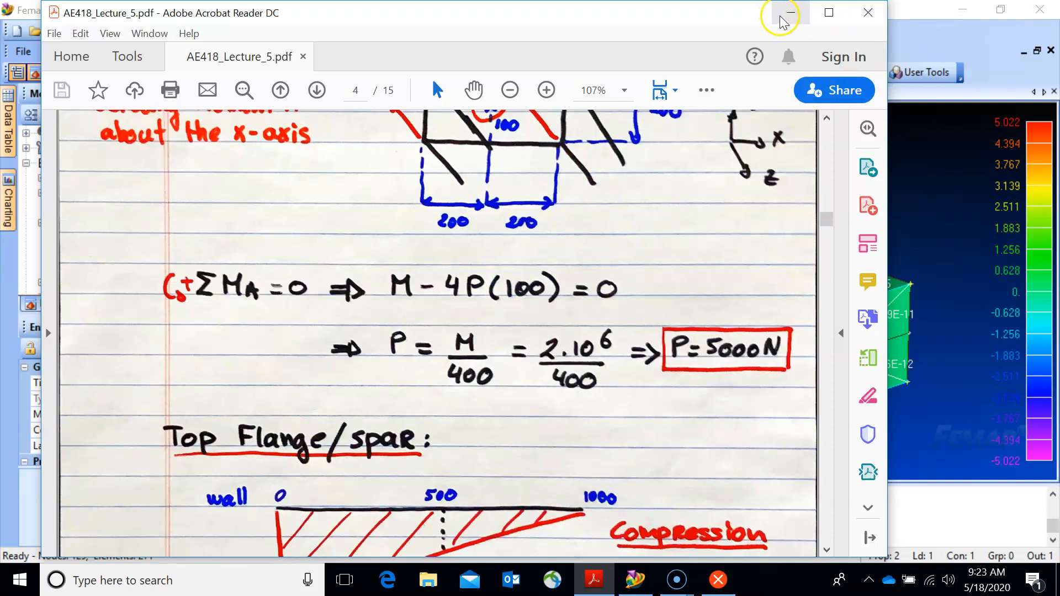
{"action": "scroll", "coordinate": [514, 256], "scroll_direction": "down", "scroll_amount": 4}
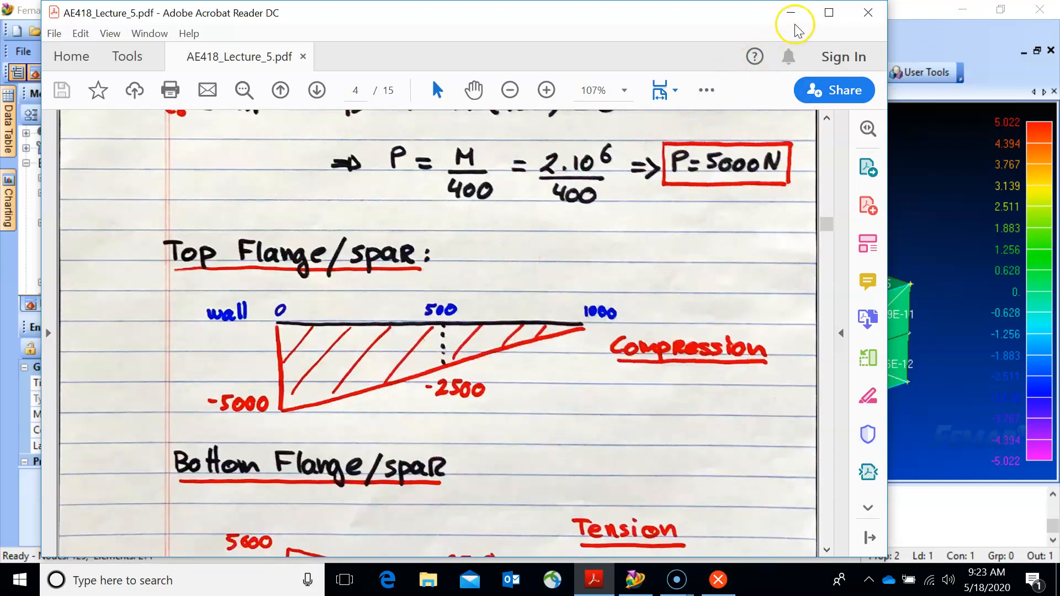
{"action": "left_click", "coordinate": [791, 12]}
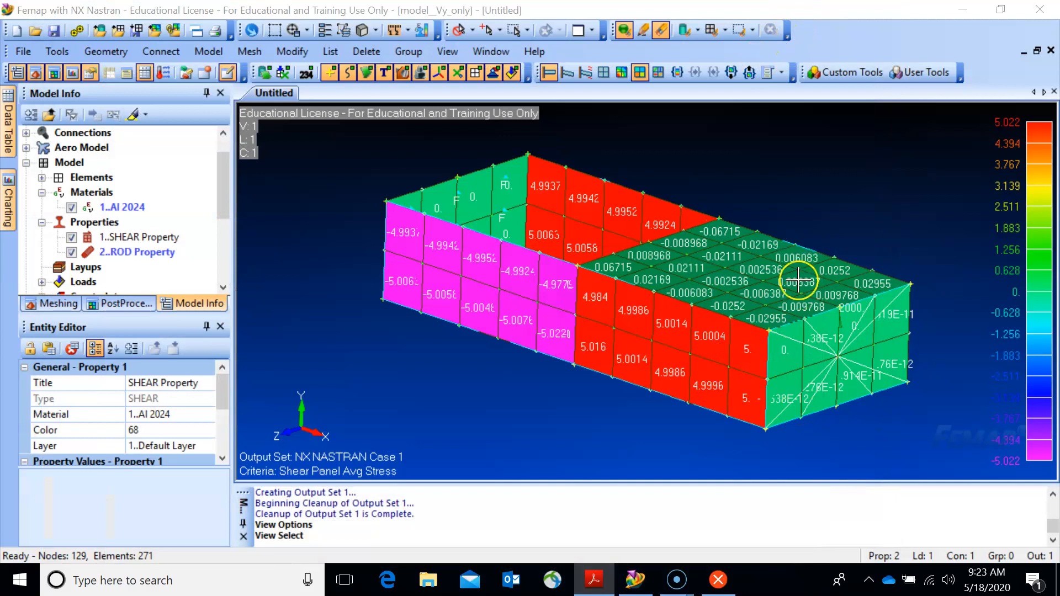
- Examine the shear stress values on the box's side, top and end panels from several directions in Femap
{"action": "middle_click_drag", "start_coordinate": [726, 323], "coordinate": [662, 339]}
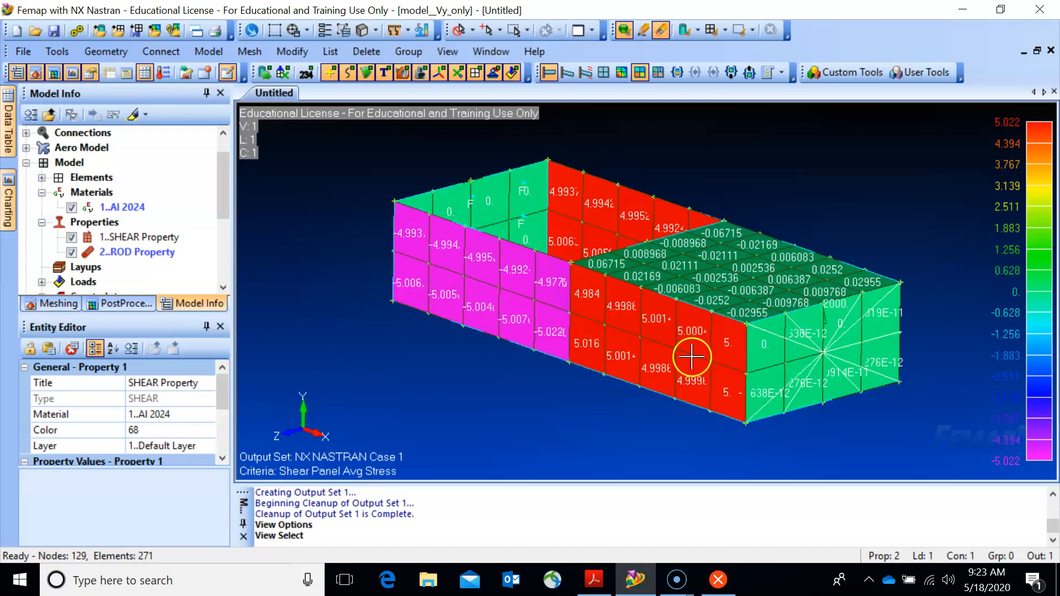
{"action": "middle_click_drag", "start_coordinate": [611, 303], "coordinate": [432, 306]}
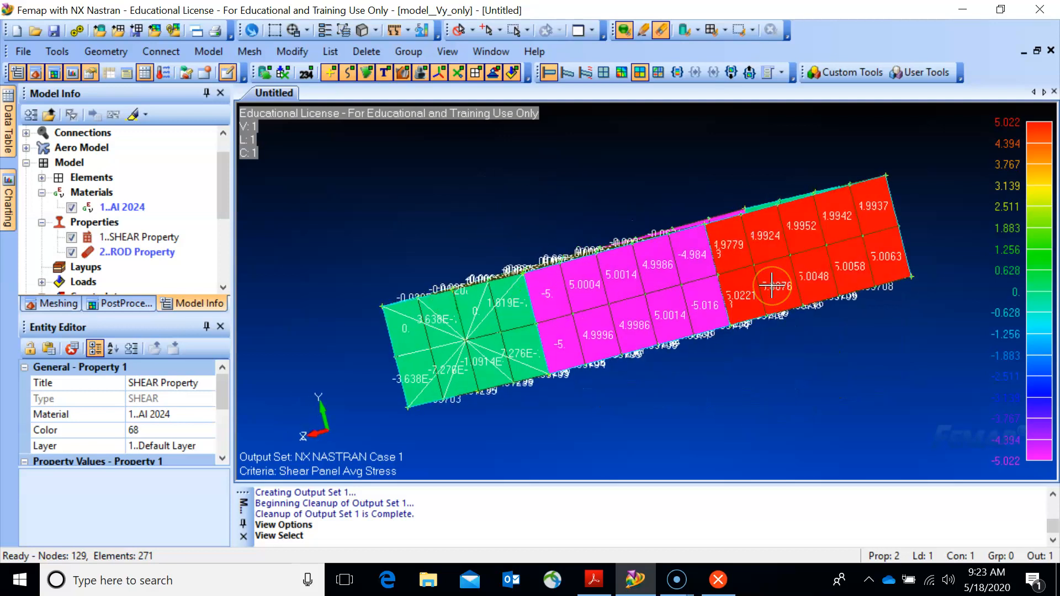
{"action": "middle_click_drag", "start_coordinate": [772, 285], "coordinate": [735, 295]}
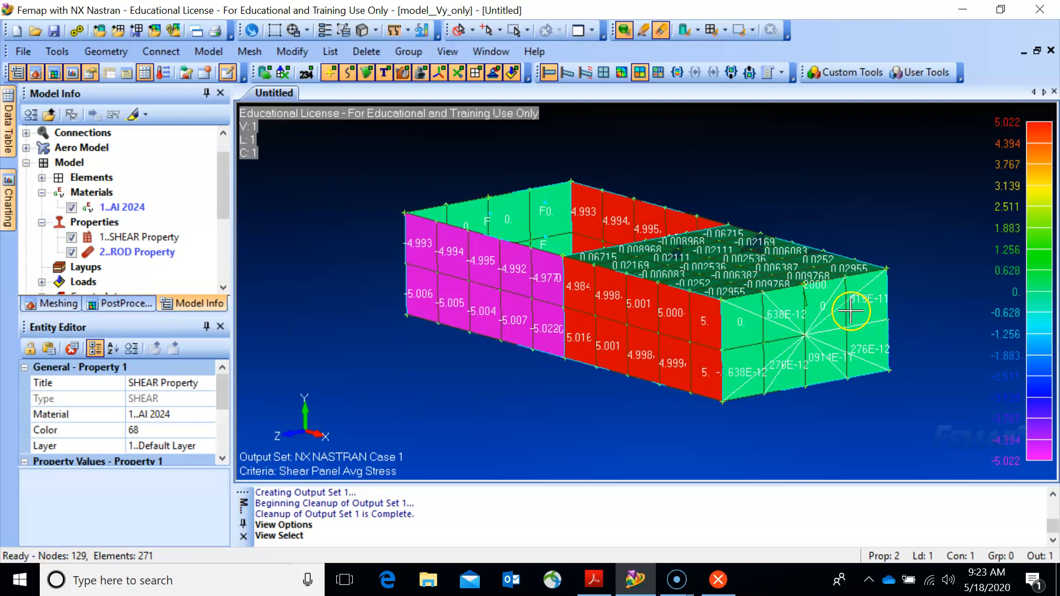
{"action": "middle_click_drag", "start_coordinate": [550, 328], "coordinate": [643, 274]}
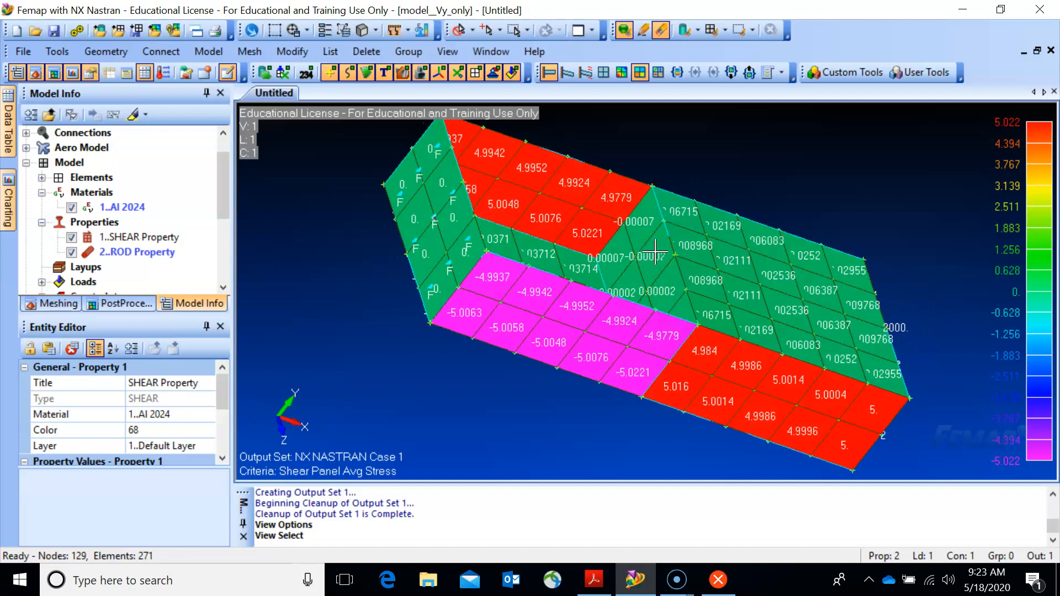
{"action": "middle_click_drag", "start_coordinate": [752, 338], "coordinate": [366, 201]}
{"action": "middle_click_drag", "start_coordinate": [582, 291], "coordinate": [362, 208]}
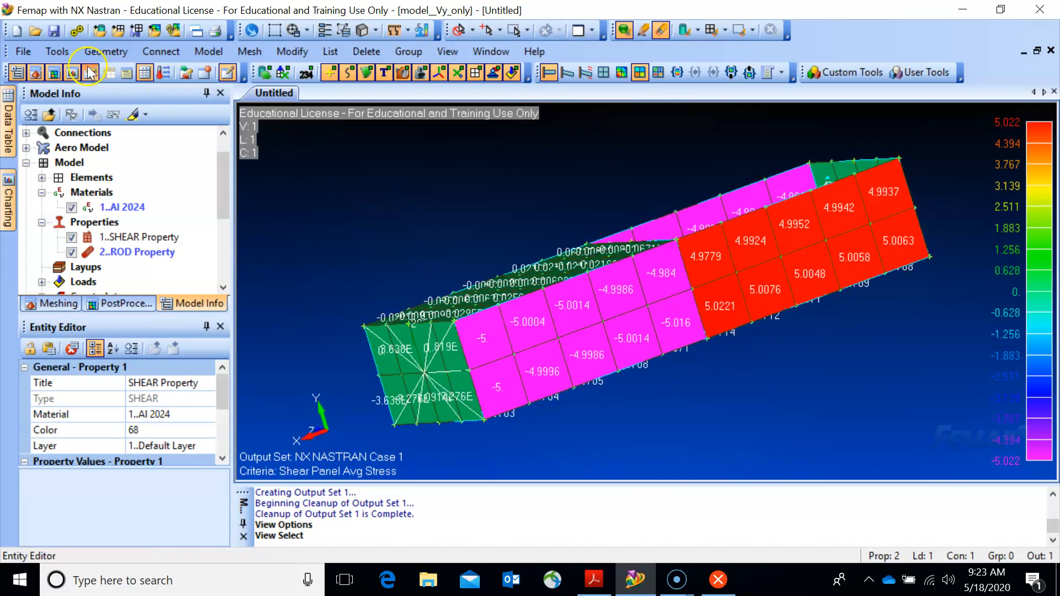
- Save the current model and save a copy of it as model__T_only in the Temp folder
{"action": "left_click", "coordinate": [59, 56]}
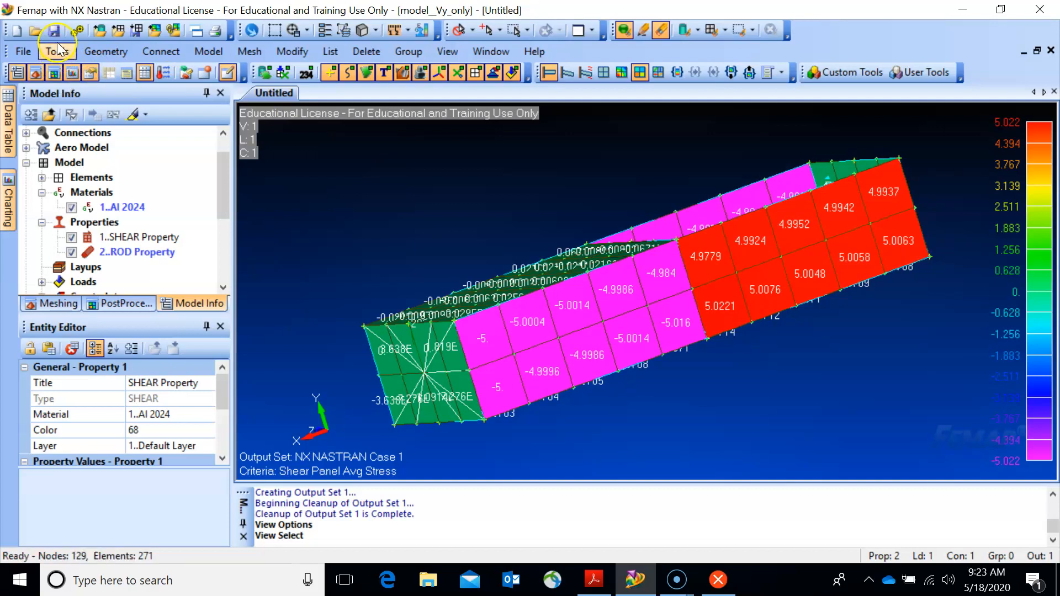
{"action": "left_click", "coordinate": [53, 30]}
{"action": "left_click", "coordinate": [23, 51]}
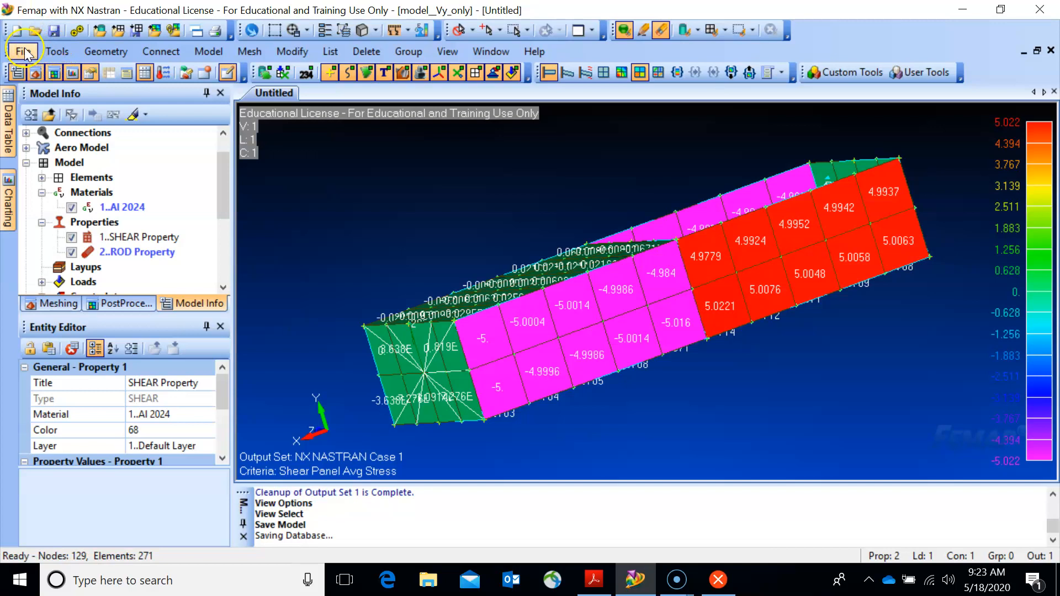
{"action": "left_click", "coordinate": [63, 178]}
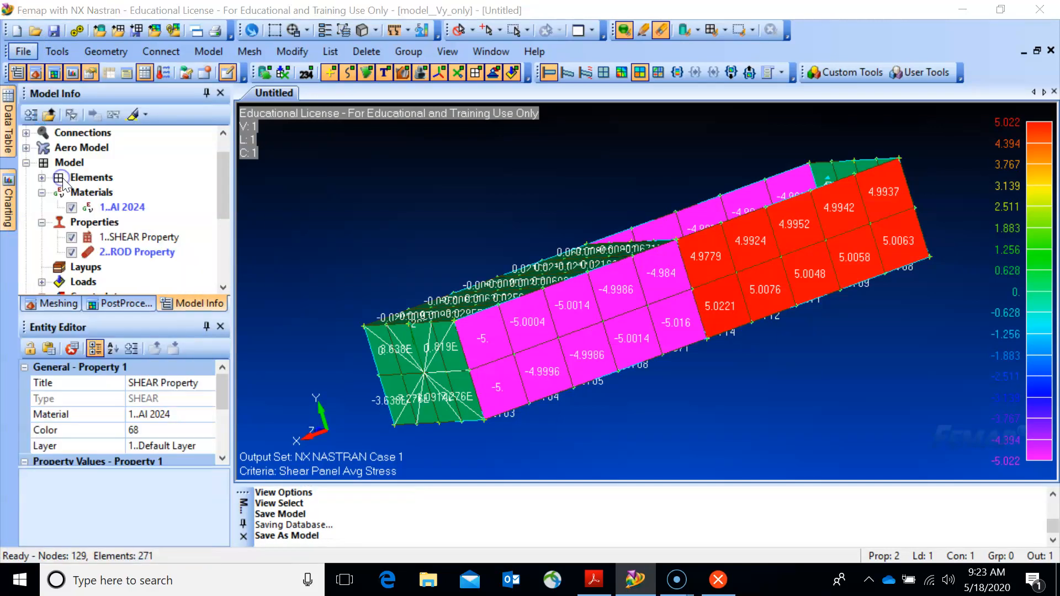
{"action": "left_click", "coordinate": [454, 188]}
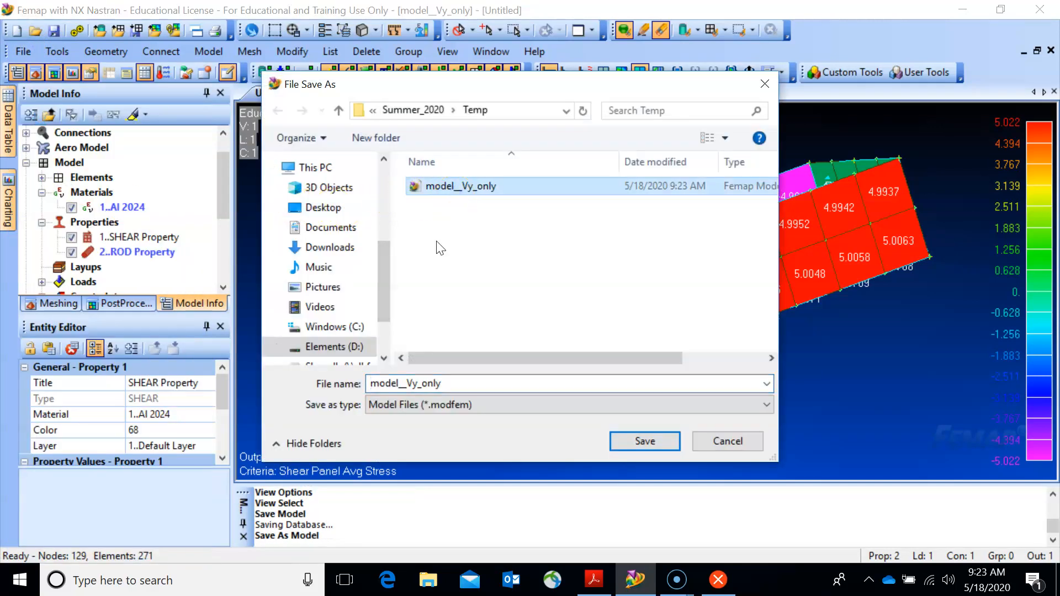
{"action": "left_click", "coordinate": [420, 382]}
{"action": "left_click", "coordinate": [420, 382]}
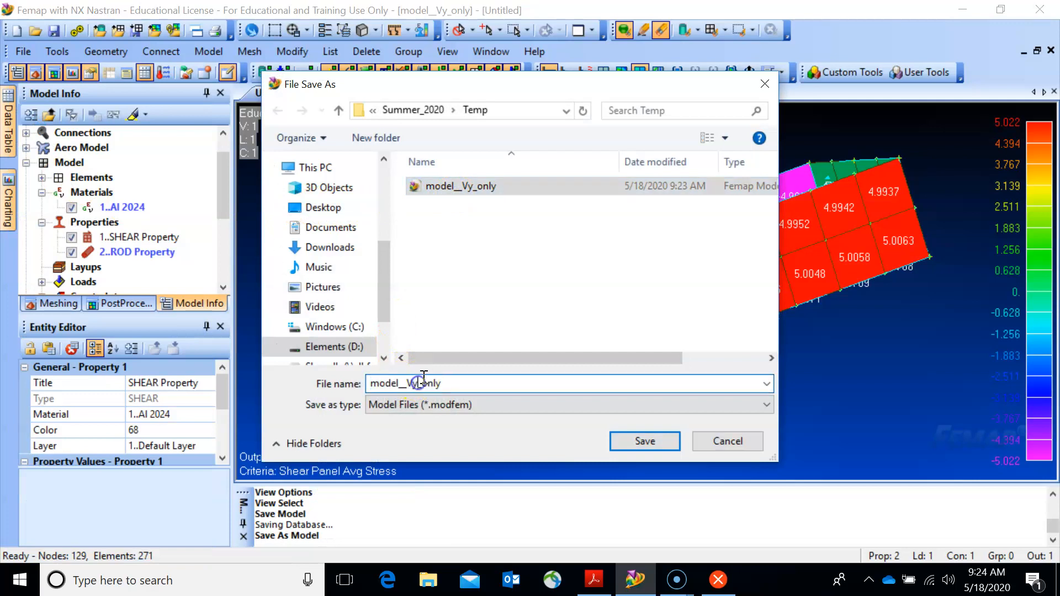
{"action": "key", "text": "BackSpace"}
{"action": "key", "text": "BackSpace"}
{"action": "key", "text": "BackSpace"}
{"action": "type", "text": "T_"}
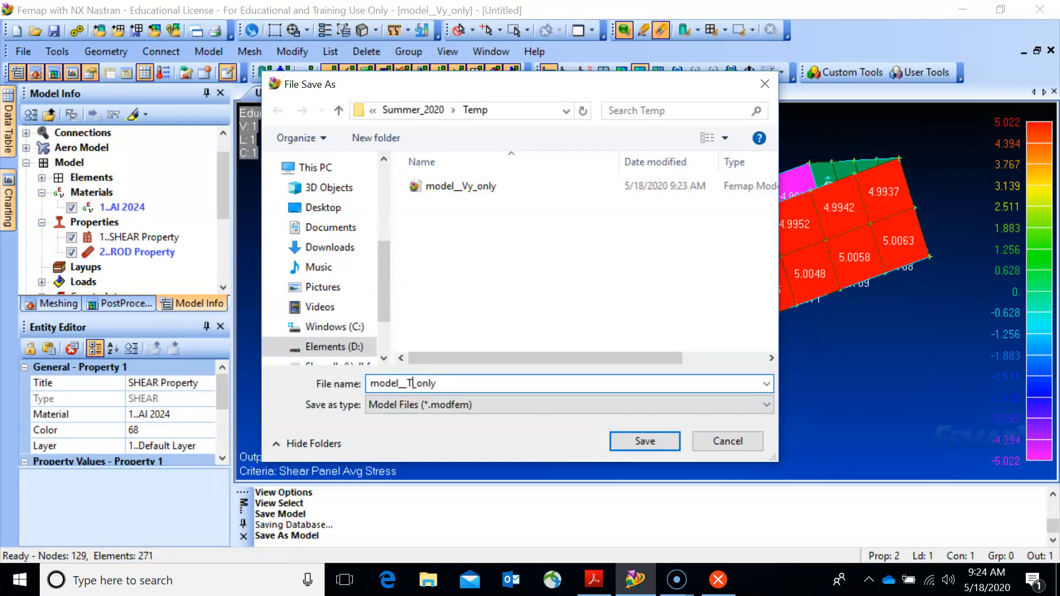
{"action": "left_click", "coordinate": [633, 440]}
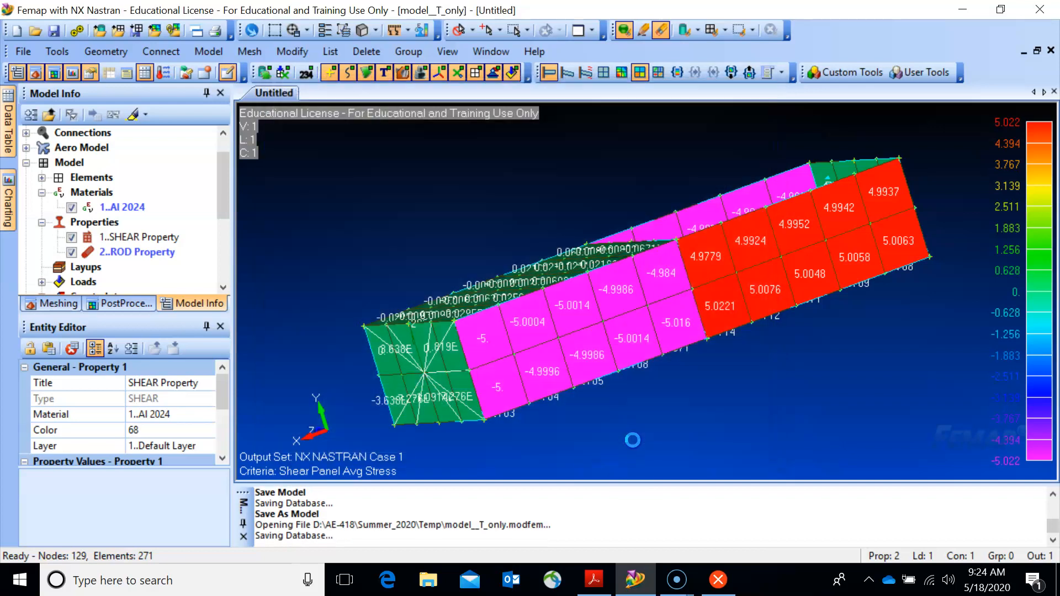
- Delete the NX NASTRAN Case 1 output set from the results, choosing to preserve undo
{"action": "left_click_drag", "start_coordinate": [224, 190], "coordinate": [216, 249]}
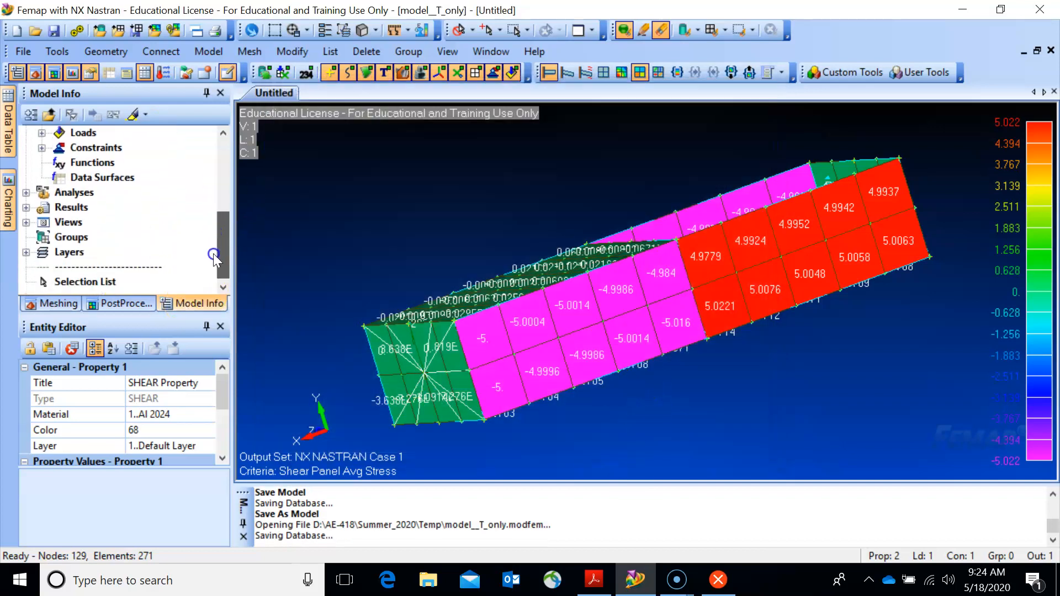
{"action": "left_click", "coordinate": [26, 208]}
{"action": "left_click", "coordinate": [41, 237]}
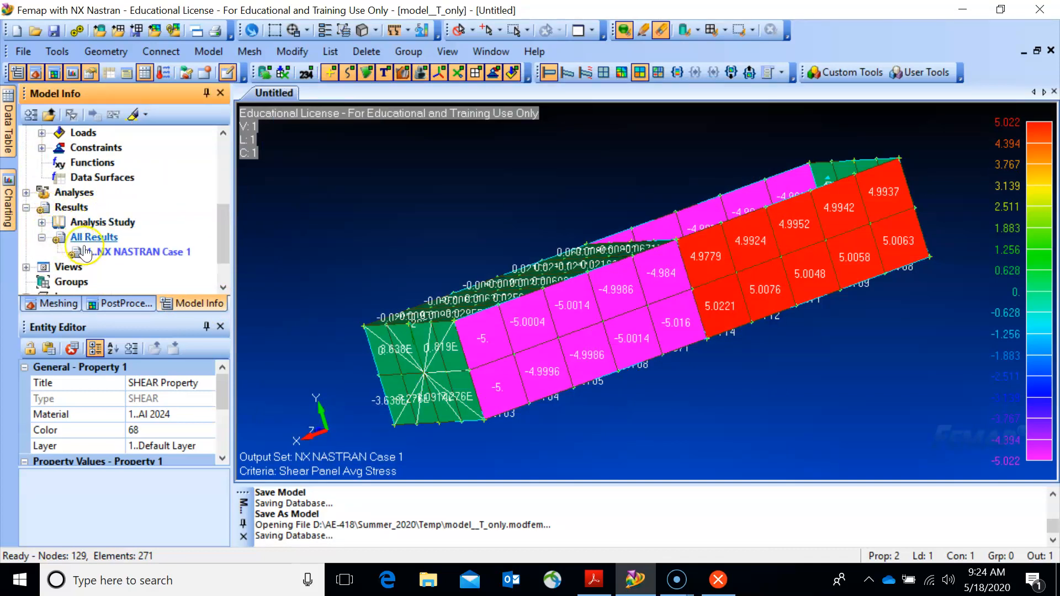
{"action": "right_click", "coordinate": [102, 254]}
{"action": "left_click", "coordinate": [146, 335]}
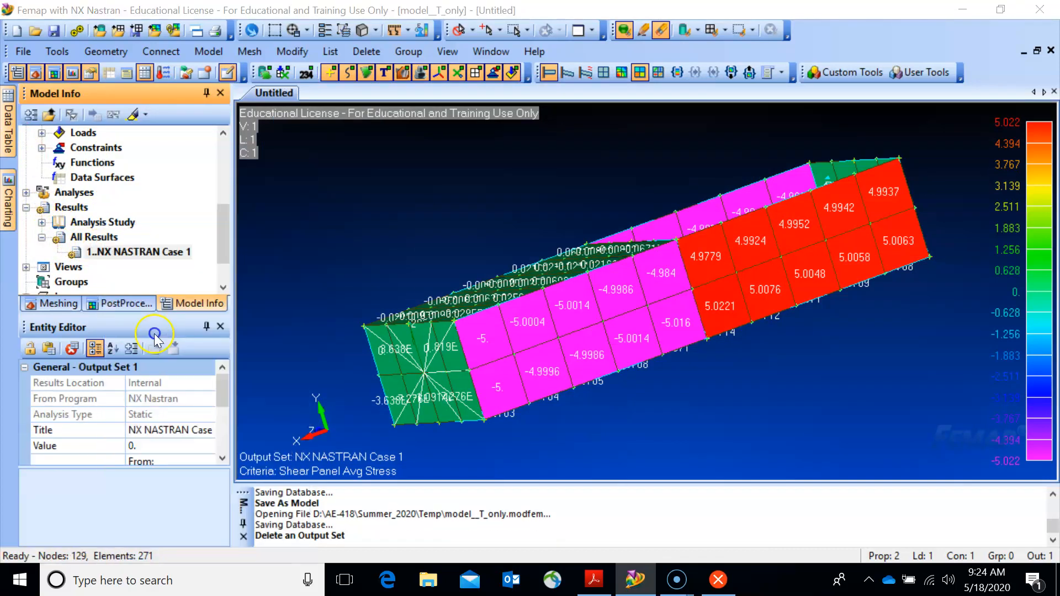
{"action": "left_click", "coordinate": [607, 311]}
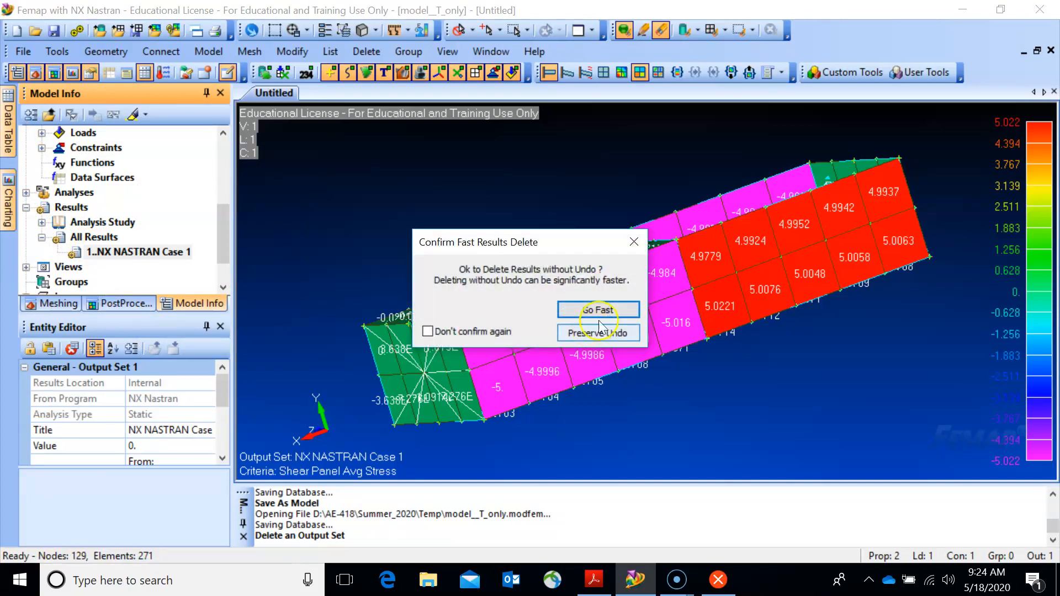
{"action": "left_click", "coordinate": [598, 333]}
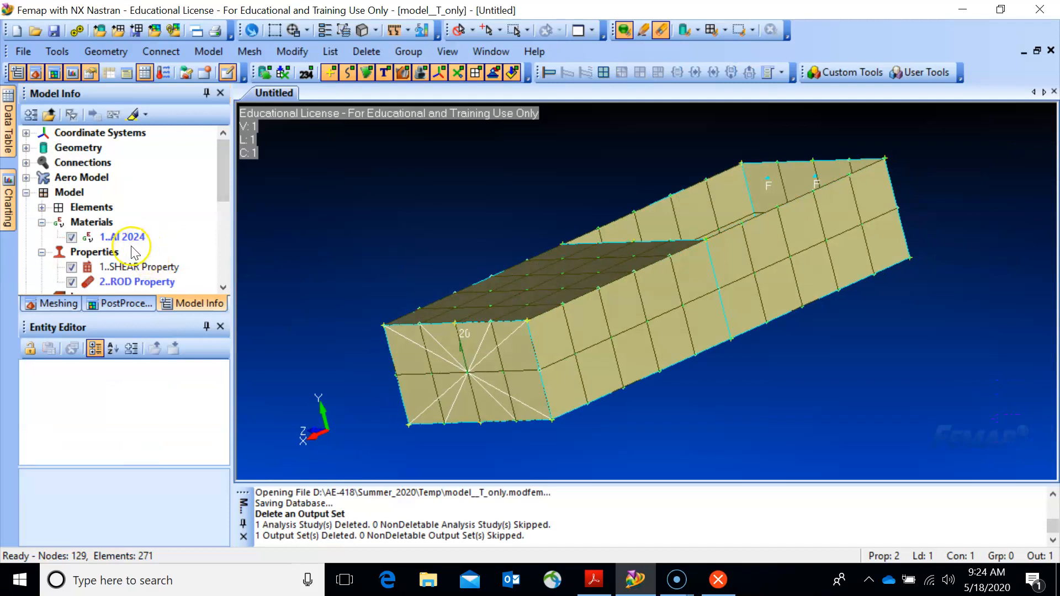
- Delete the Shear Force Vy load set from the model
{"action": "left_click_drag", "start_coordinate": [223, 189], "coordinate": [216, 226]}
{"action": "left_click", "coordinate": [41, 222]}
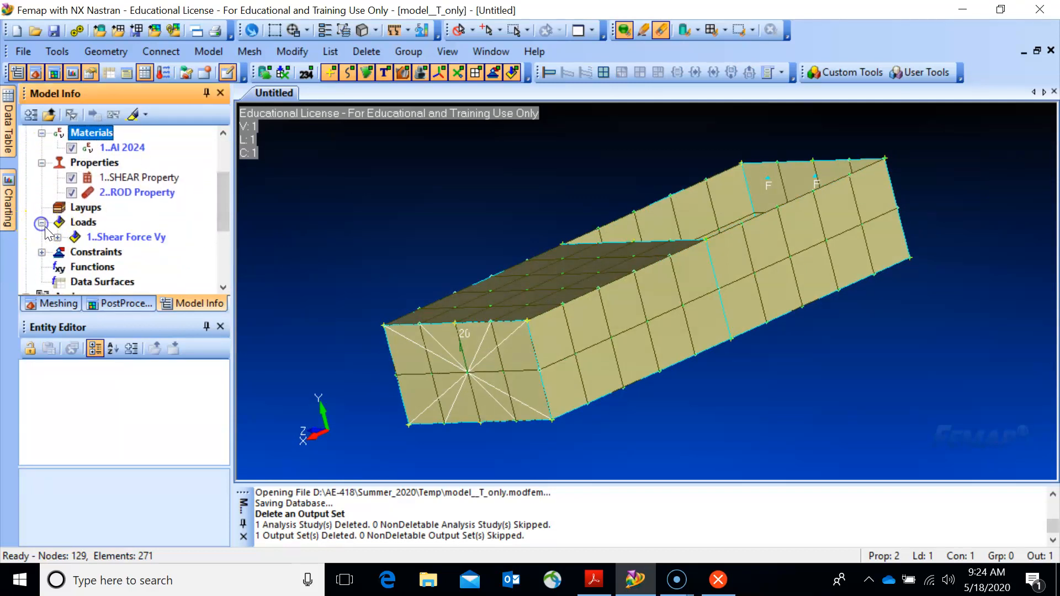
{"action": "left_click", "coordinate": [58, 238]}
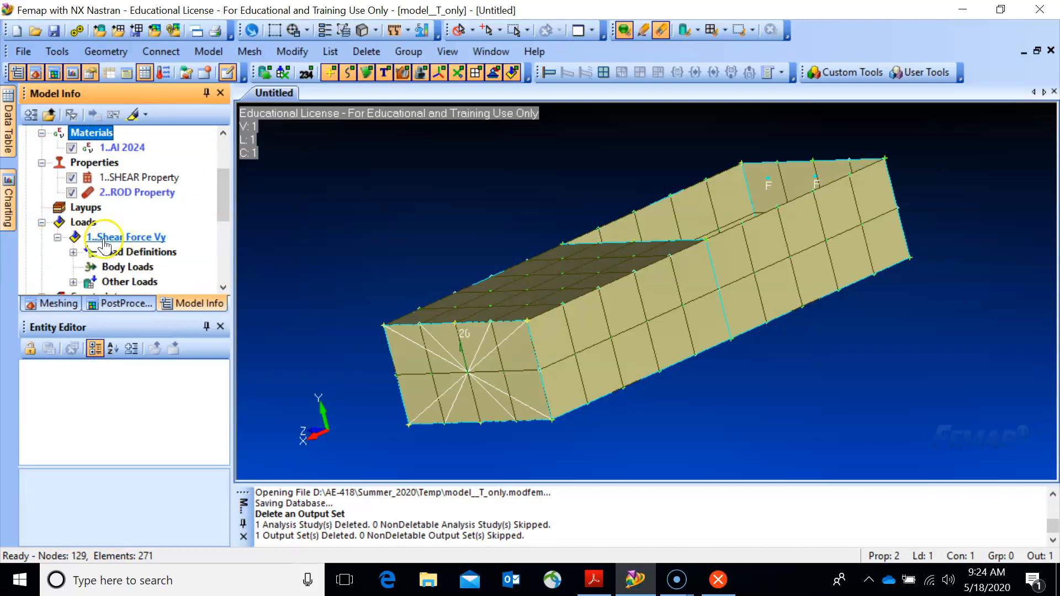
{"action": "right_click", "coordinate": [123, 236]}
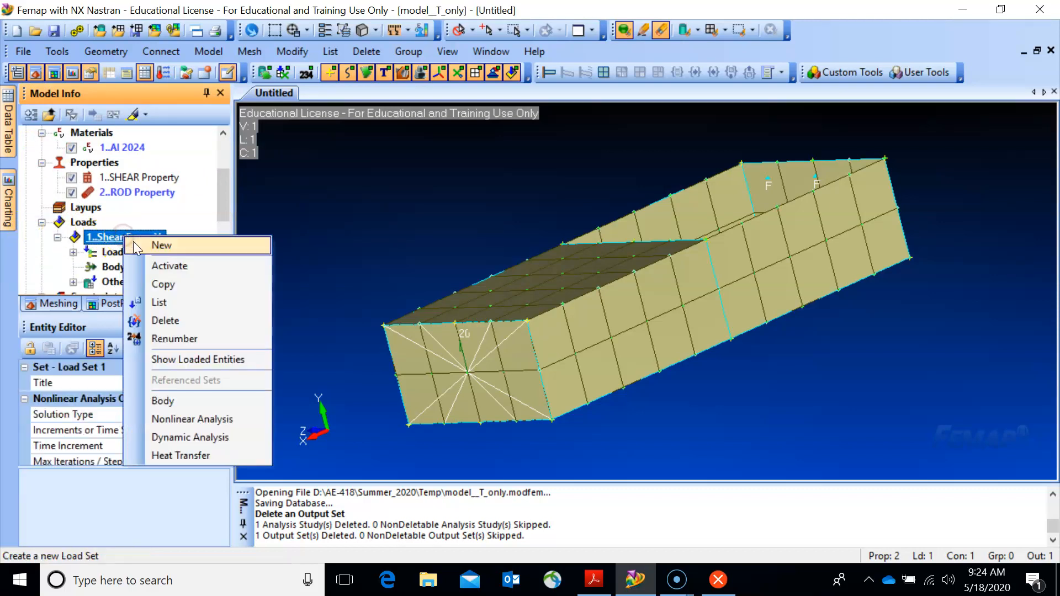
{"action": "left_click", "coordinate": [174, 320]}
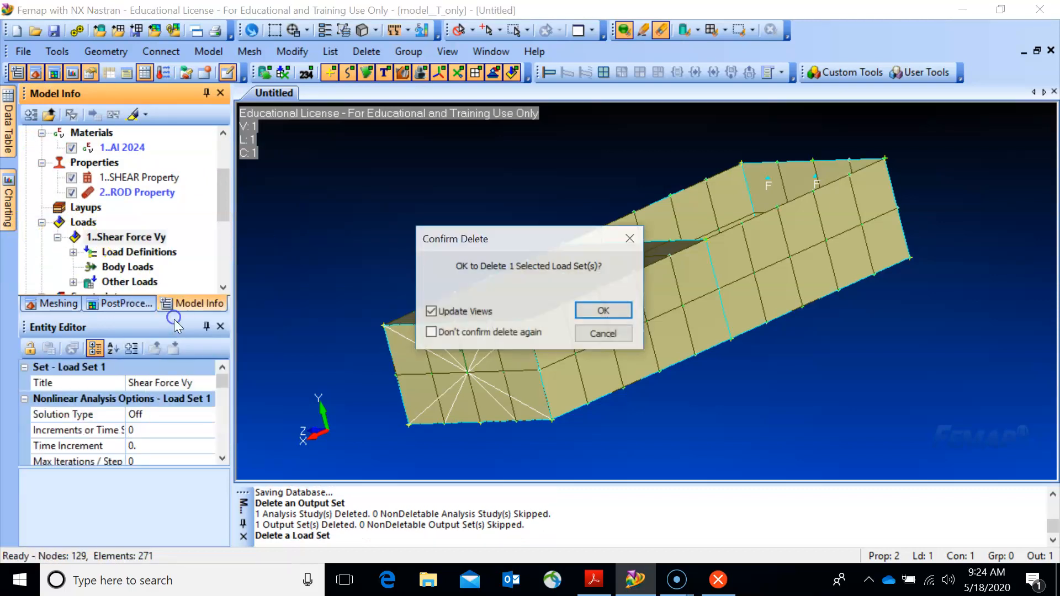
{"action": "left_click", "coordinate": [605, 308]}
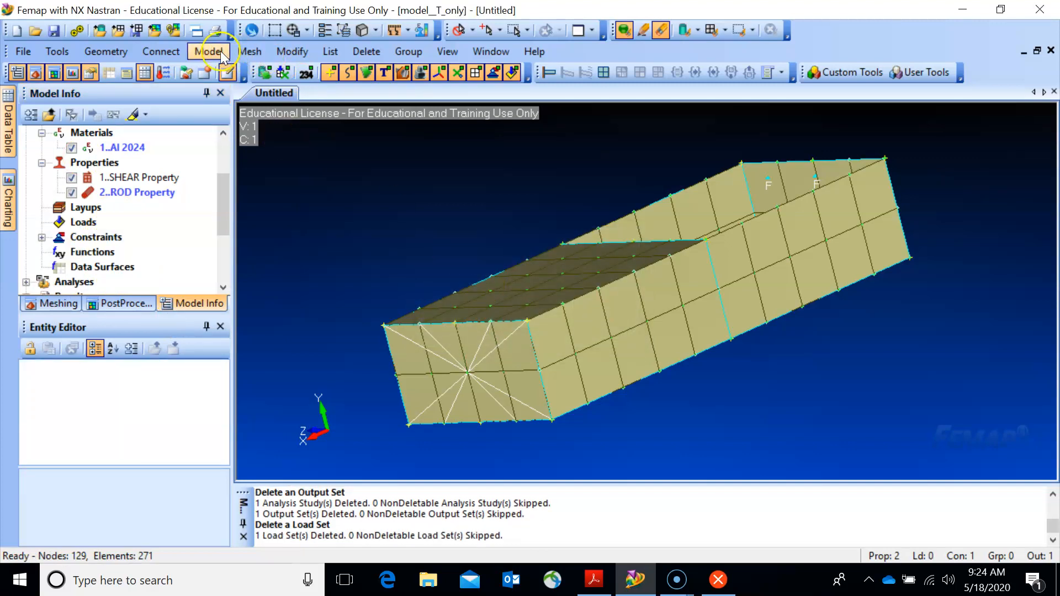
- Fully rebuild and compact the model database
{"action": "left_click", "coordinate": [23, 50]}
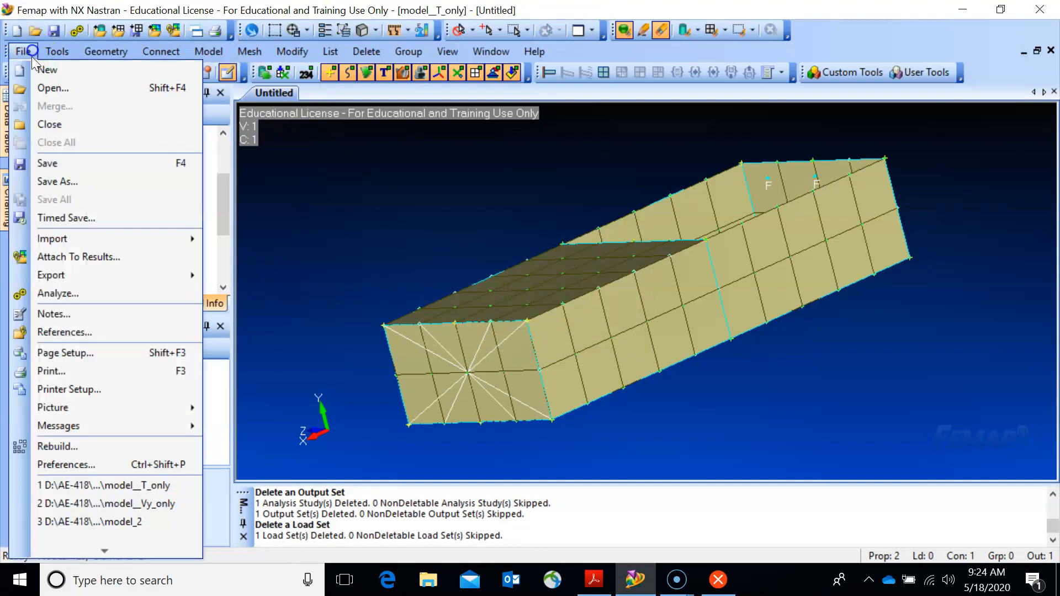
{"action": "left_click", "coordinate": [58, 446]}
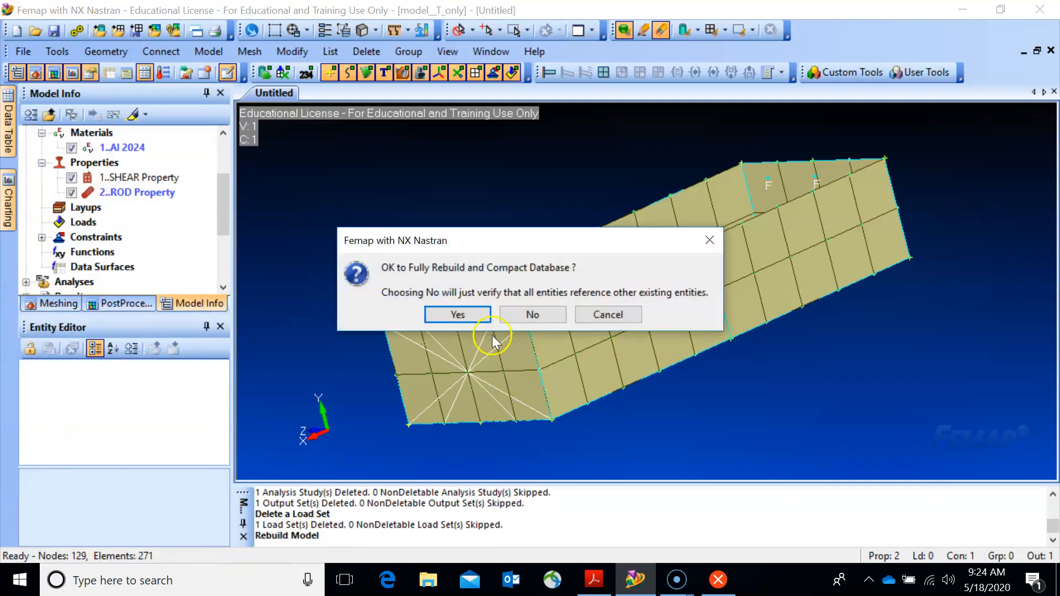
{"action": "left_click", "coordinate": [474, 325]}
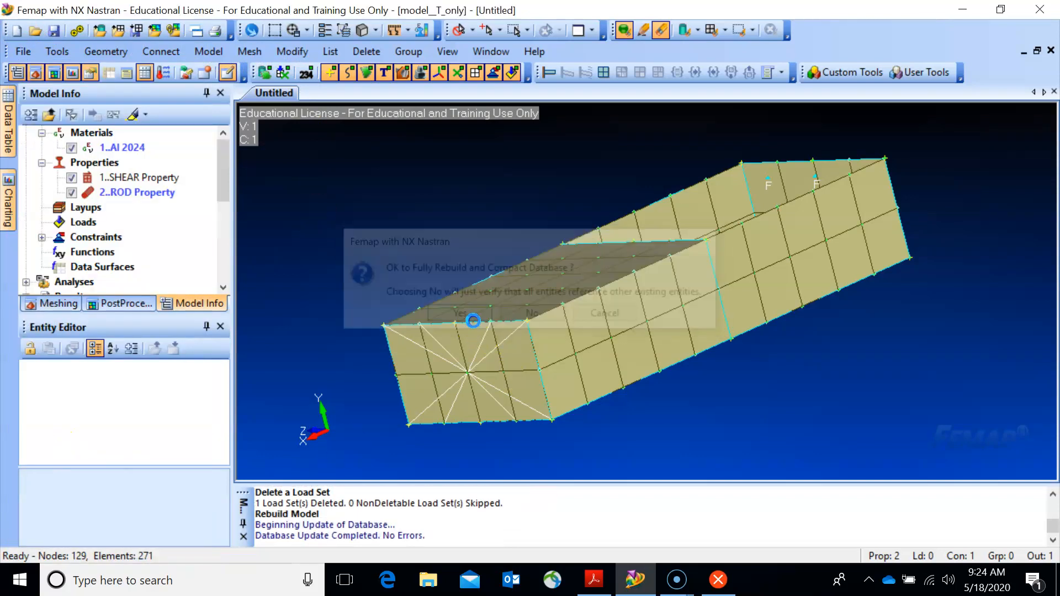
- Start creating a nodal load and add a new load set titled Torsion
{"action": "left_click", "coordinate": [215, 53]}
{"action": "mouse_move", "coordinate": [260, 183]}
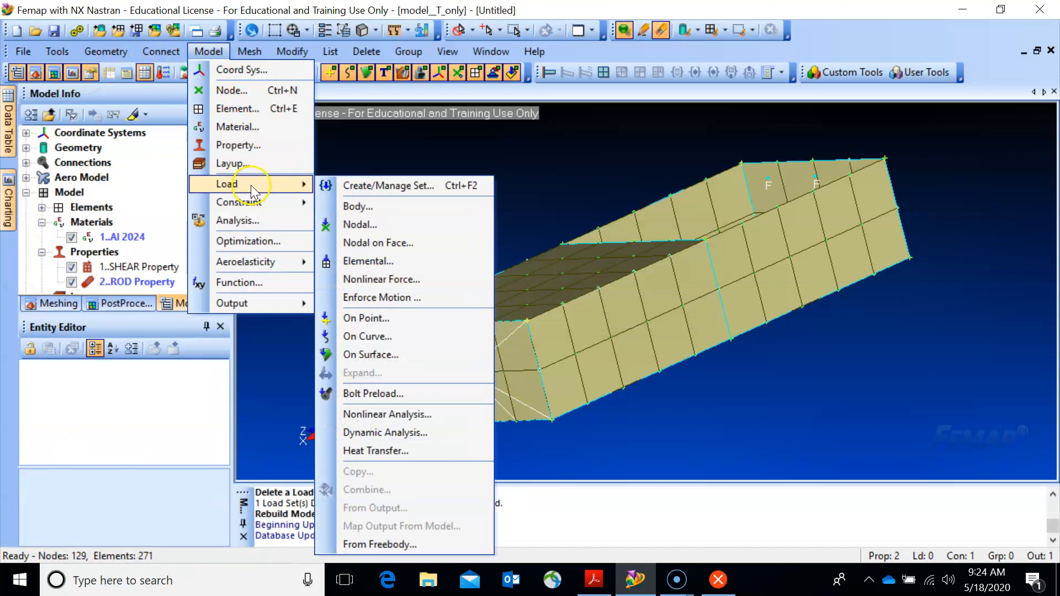
{"action": "left_click", "coordinate": [339, 221]}
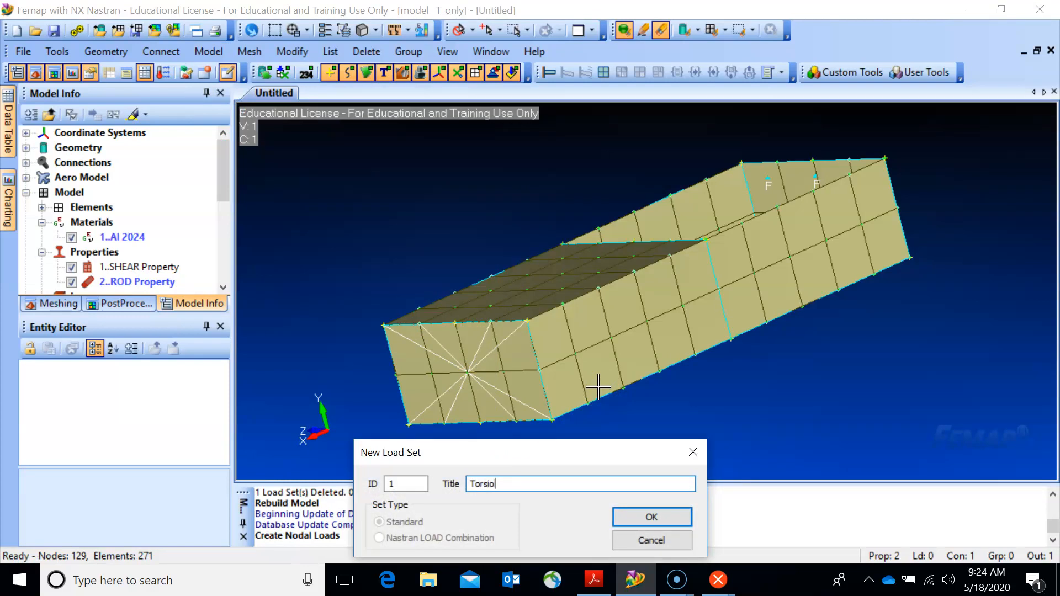
{"action": "left_click", "coordinate": [652, 517]}
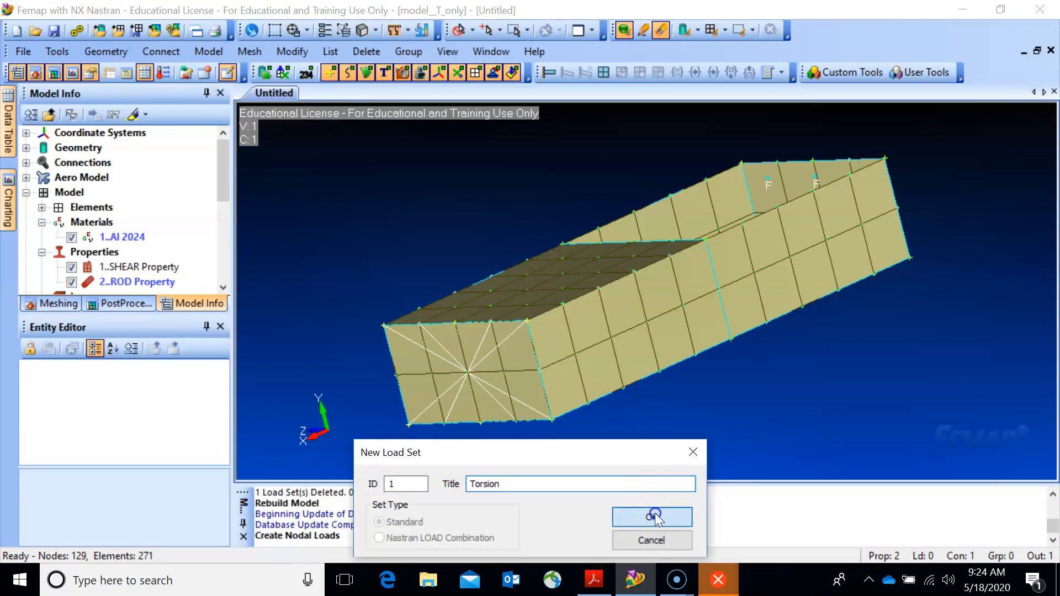
- Apply a moment load with an MX component of 1000000 to the centre node of the box's closed end face
{"action": "left_click", "coordinate": [467, 373]}
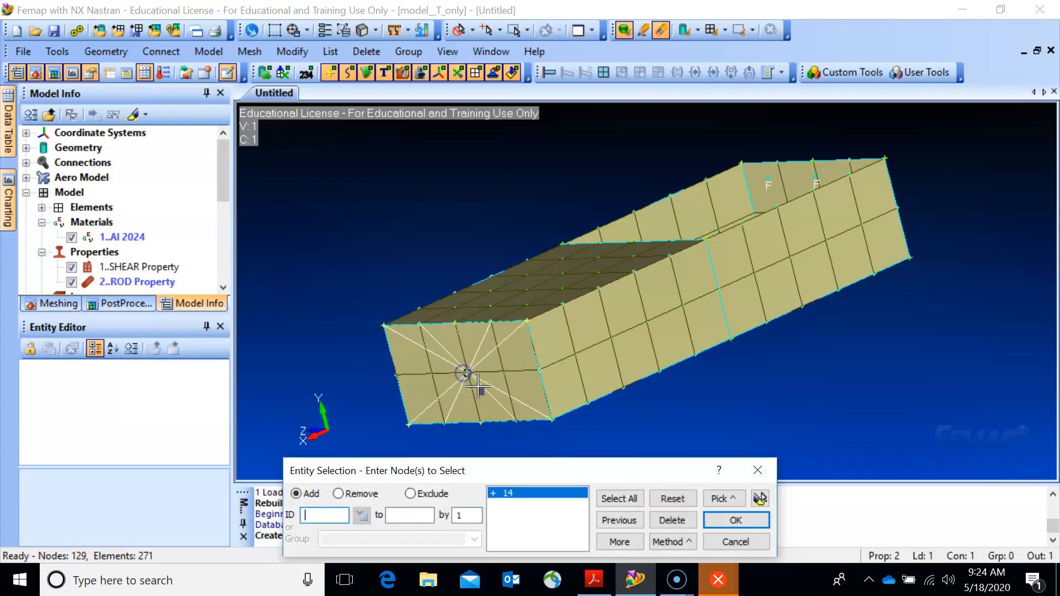
{"action": "left_click", "coordinate": [717, 521]}
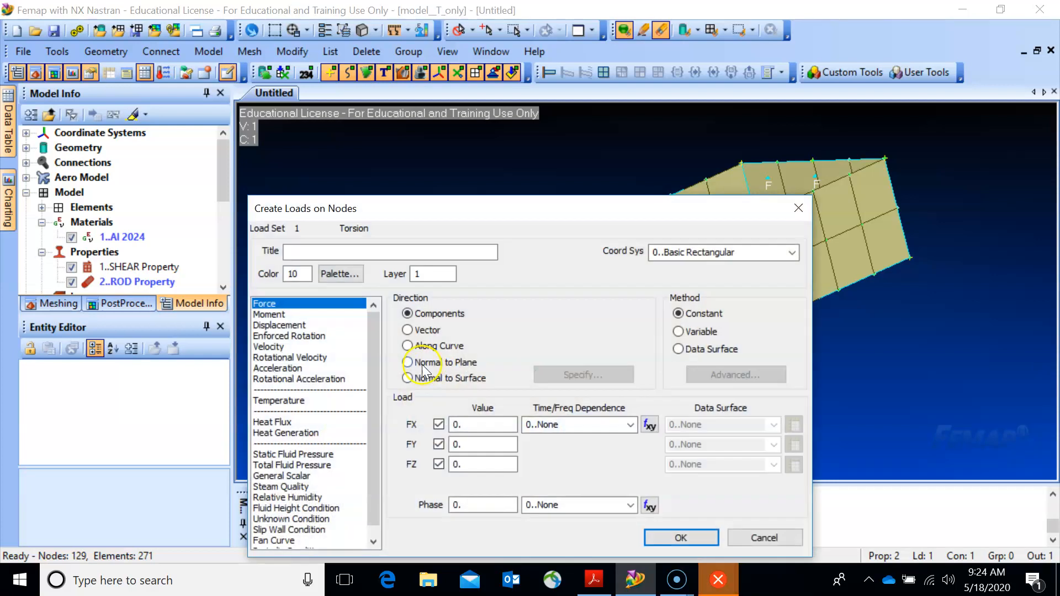
{"action": "left_click", "coordinate": [270, 315]}
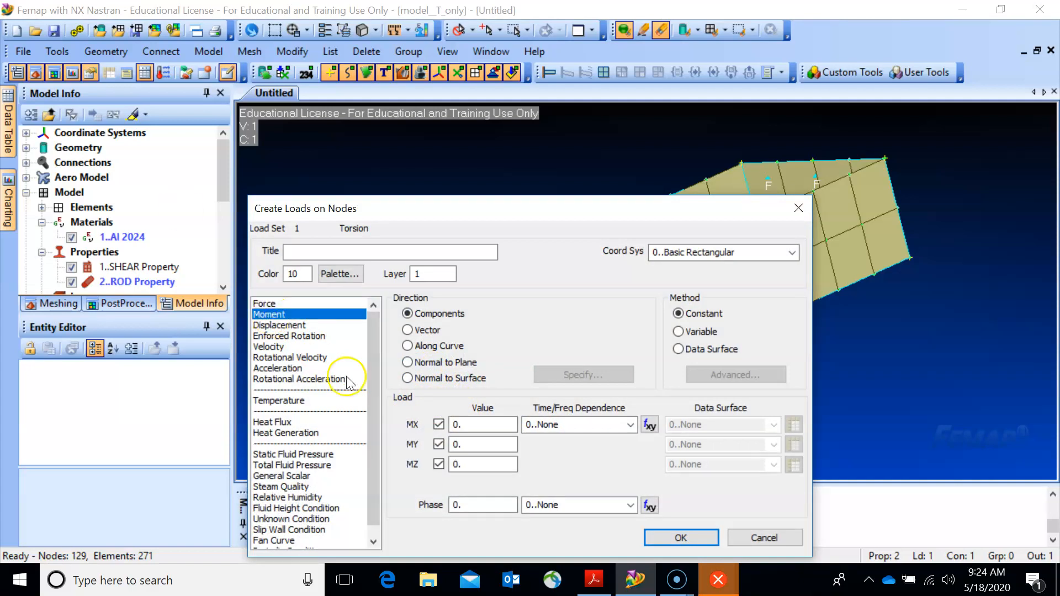
{"action": "left_click_drag", "start_coordinate": [452, 215], "coordinate": [737, 429]}
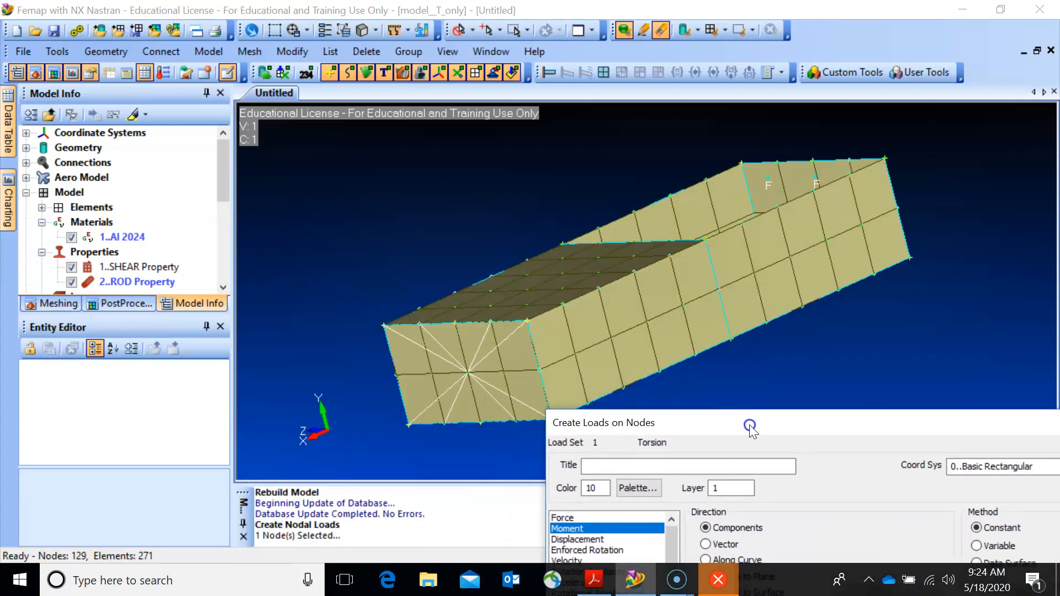
{"action": "middle_click_drag", "start_coordinate": [402, 410], "coordinate": [420, 409]}
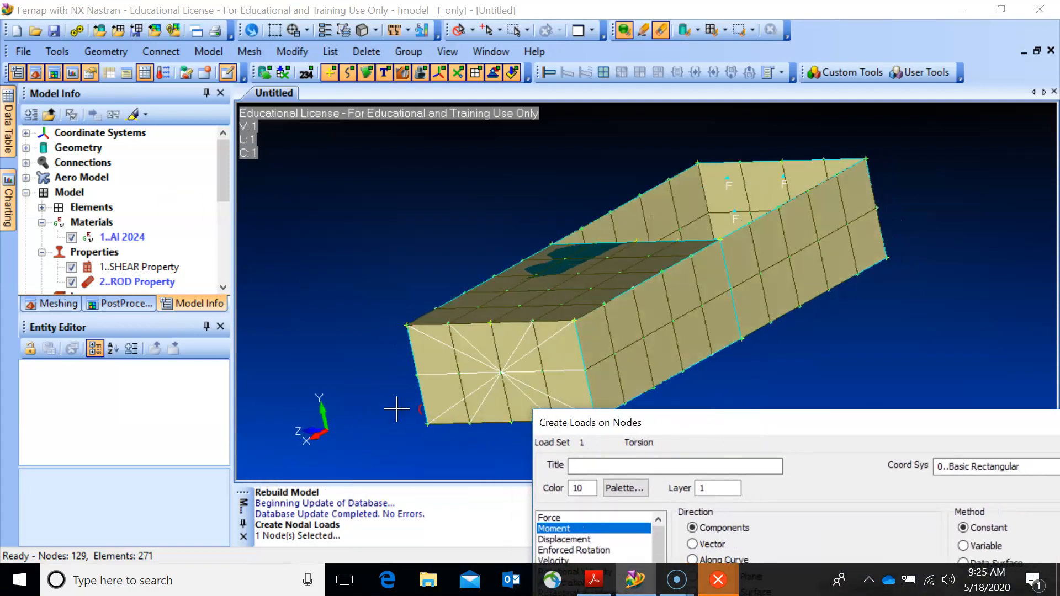
{"action": "left_click_drag", "start_coordinate": [727, 432], "coordinate": [664, 237]}
{"action": "left_click", "coordinate": [677, 445]}
{"action": "type", "text": "1000000"}
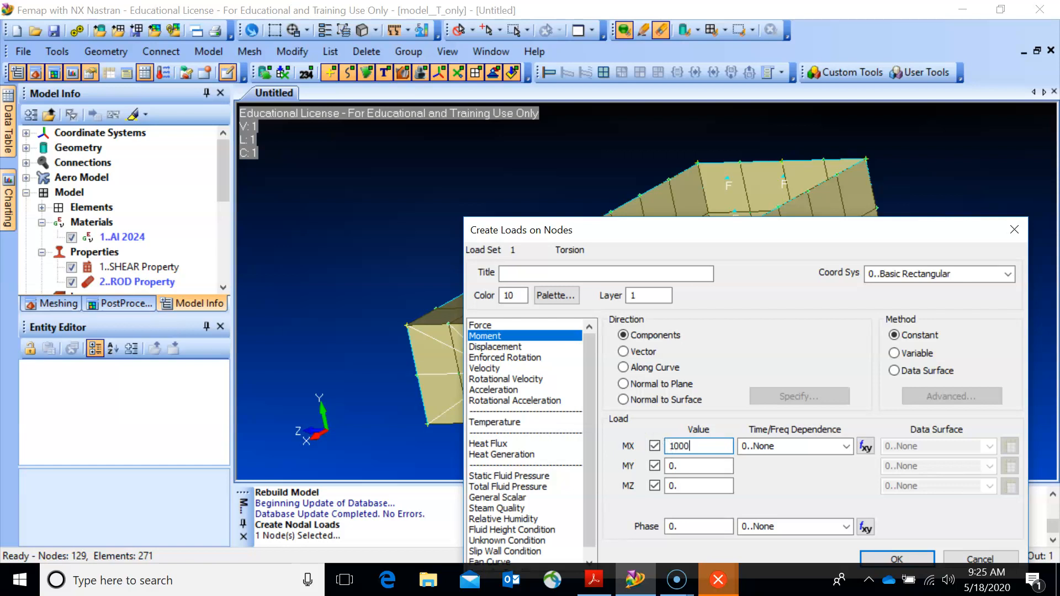
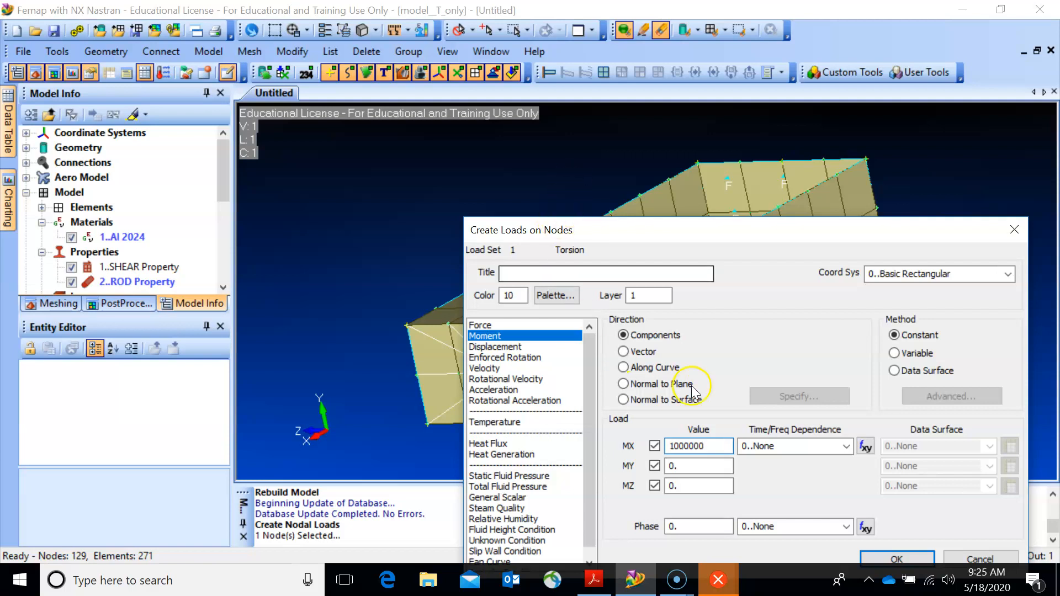
{"action": "left_click", "coordinate": [897, 559]}
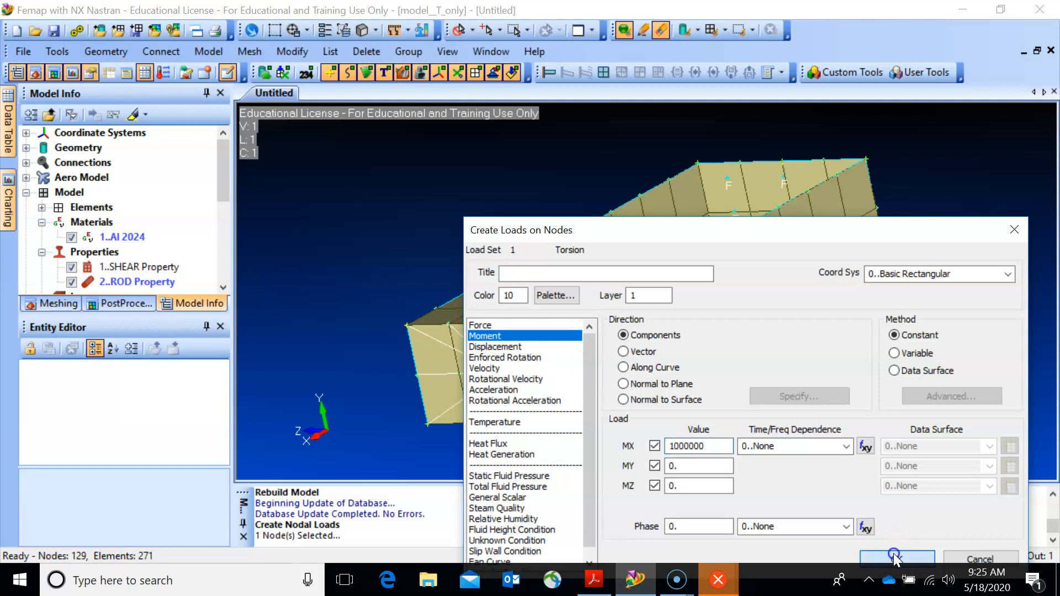
{"action": "left_click", "coordinate": [757, 540]}
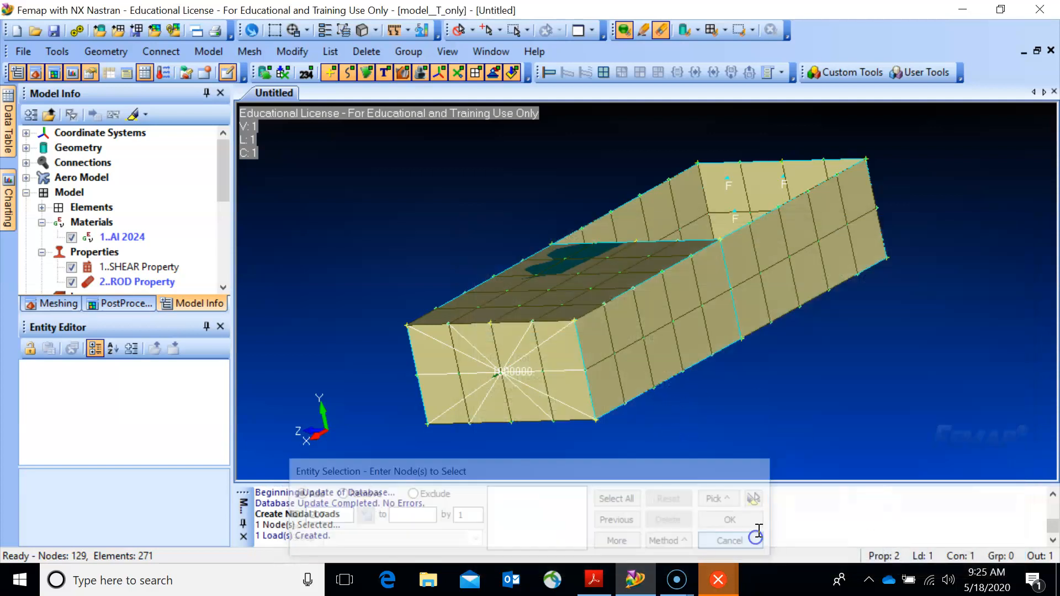
- Save the torsion model over the existing model__T_only file in the Temp folder
{"action": "left_click", "coordinate": [32, 51]}
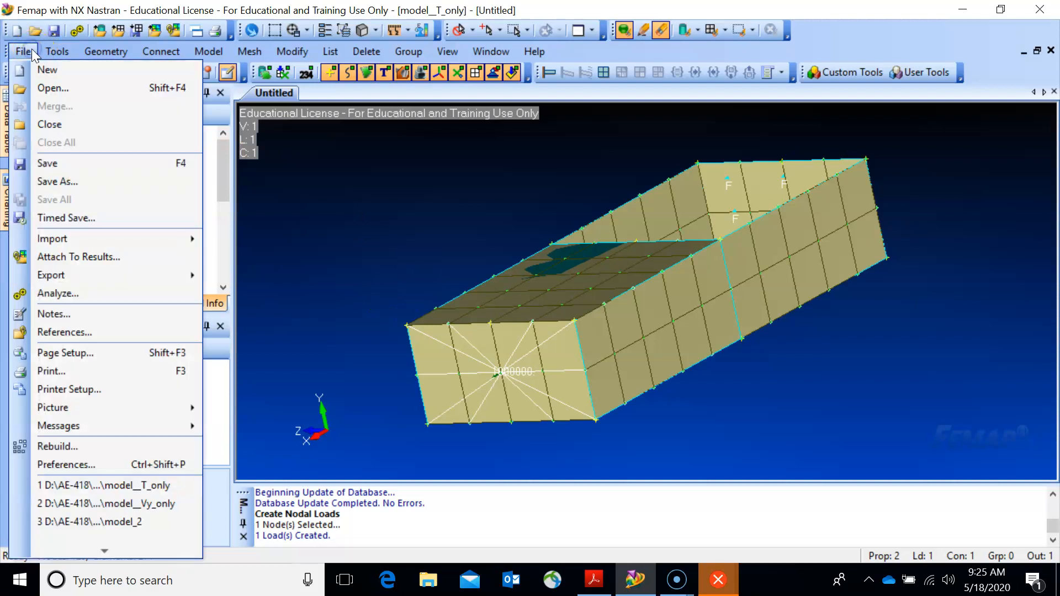
{"action": "left_click", "coordinate": [49, 183]}
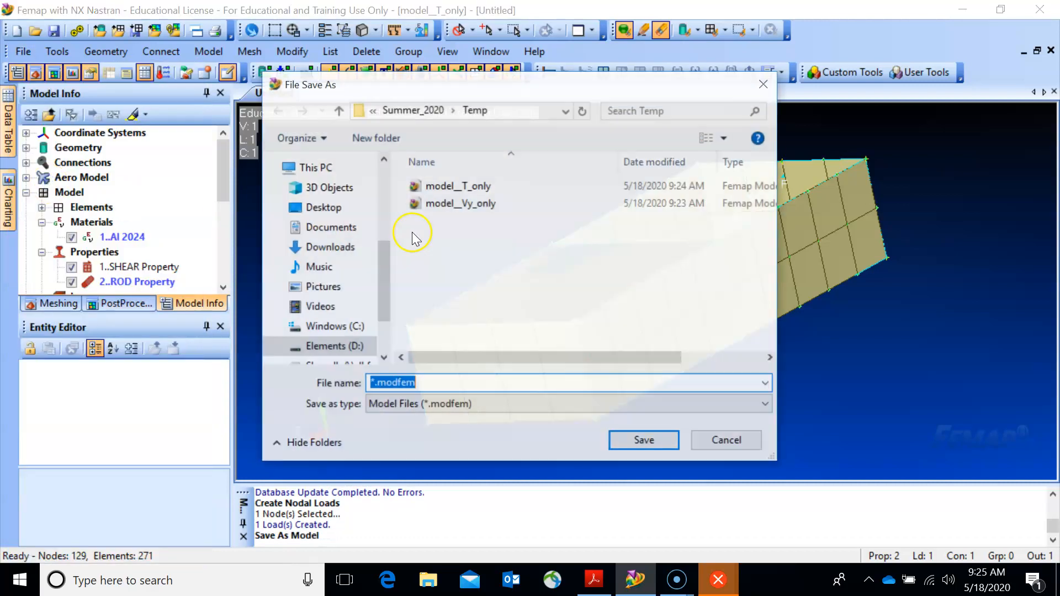
{"action": "left_click", "coordinate": [458, 191]}
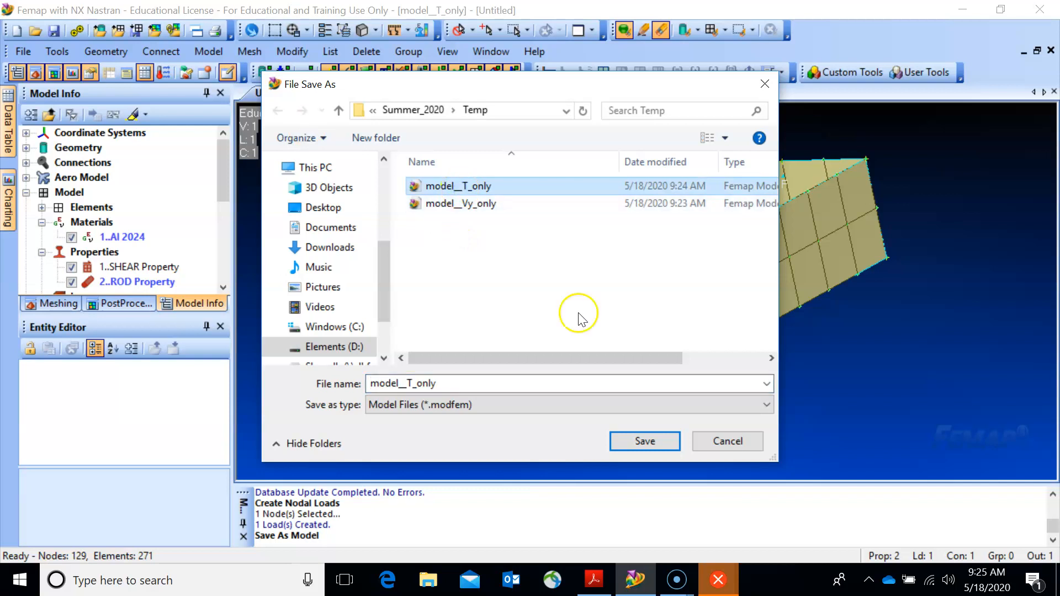
{"action": "left_click", "coordinate": [644, 441]}
{"action": "left_click", "coordinate": [483, 302]}
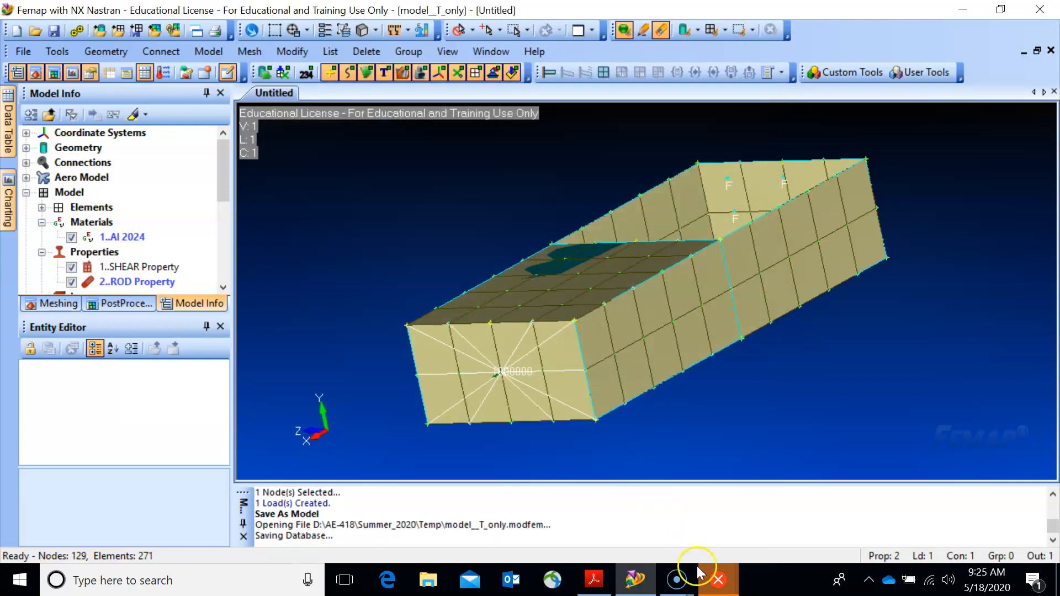
- Run the NX Nastran static analysis of the torsion model and close the analysis monitor when it completes
{"action": "right_click", "coordinate": [715, 577]}
{"action": "left_click", "coordinate": [694, 545]}
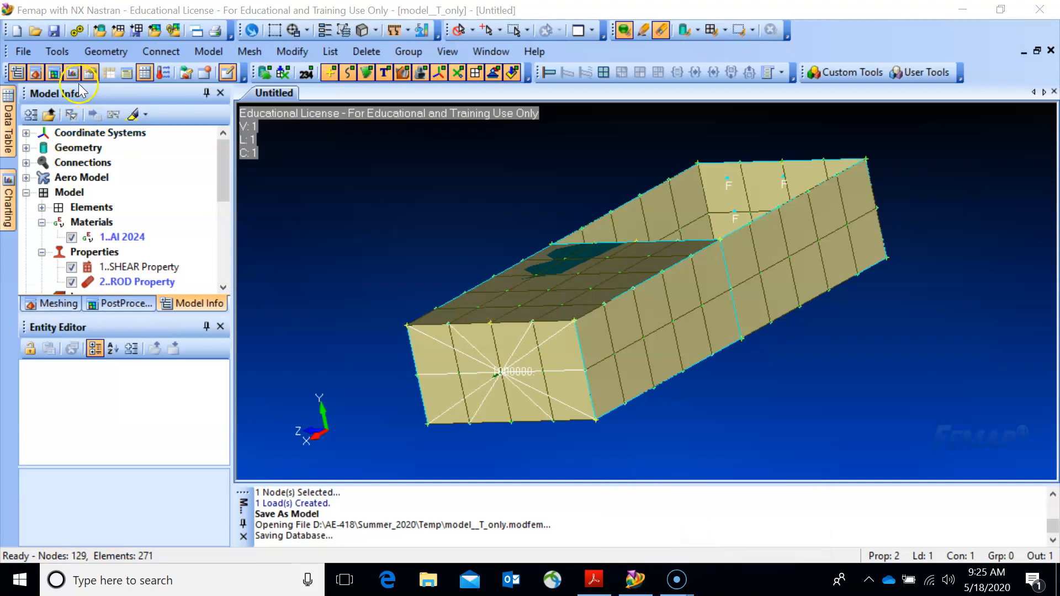
{"action": "left_click", "coordinate": [78, 32]}
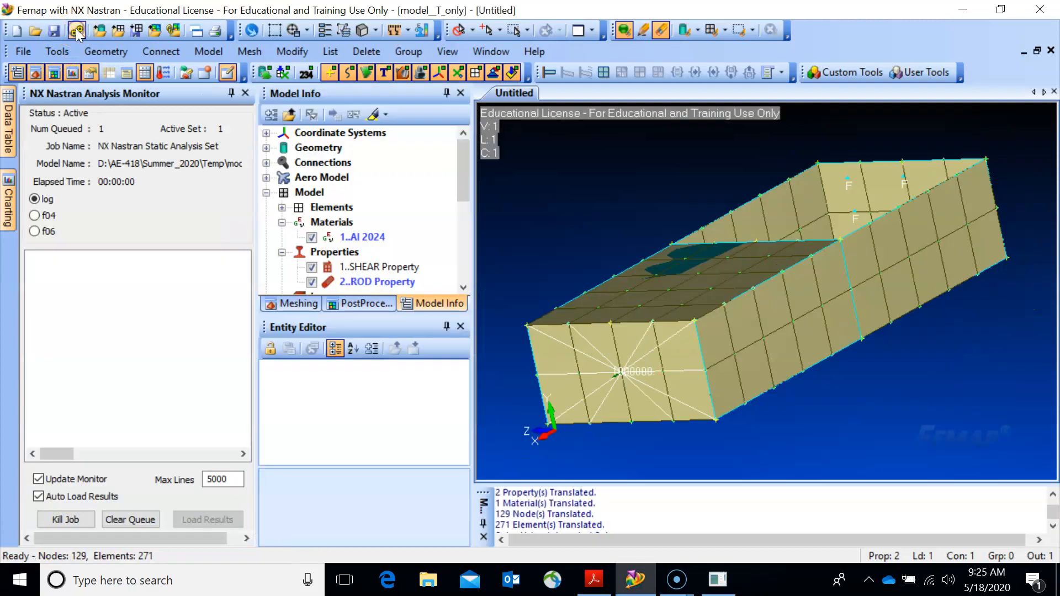
{"action": "left_click", "coordinate": [169, 353]}
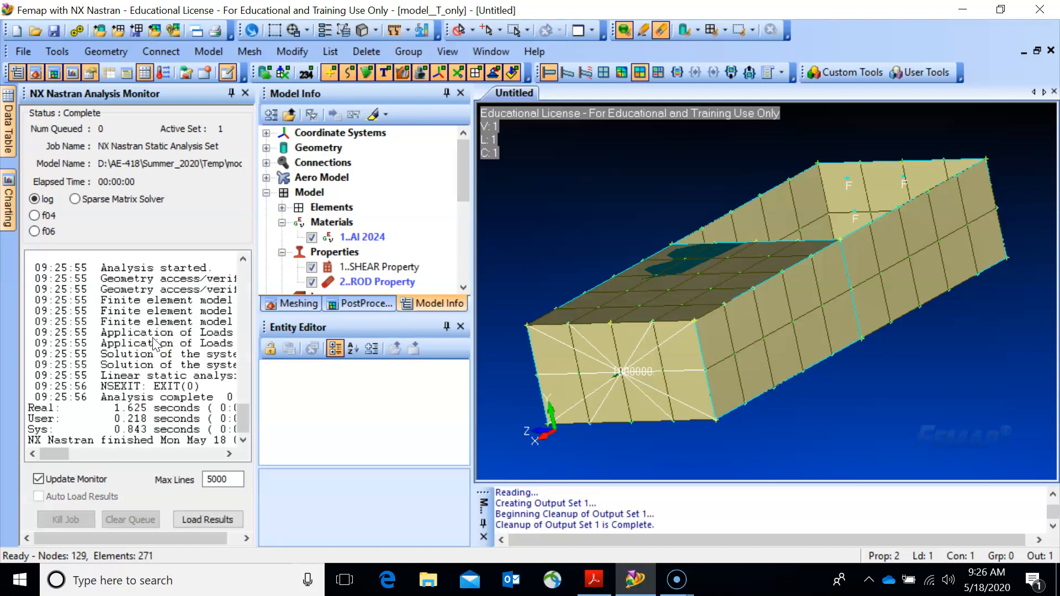
{"action": "left_click", "coordinate": [245, 92]}
{"action": "middle_click_drag", "start_coordinate": [558, 338], "coordinate": [531, 338]}
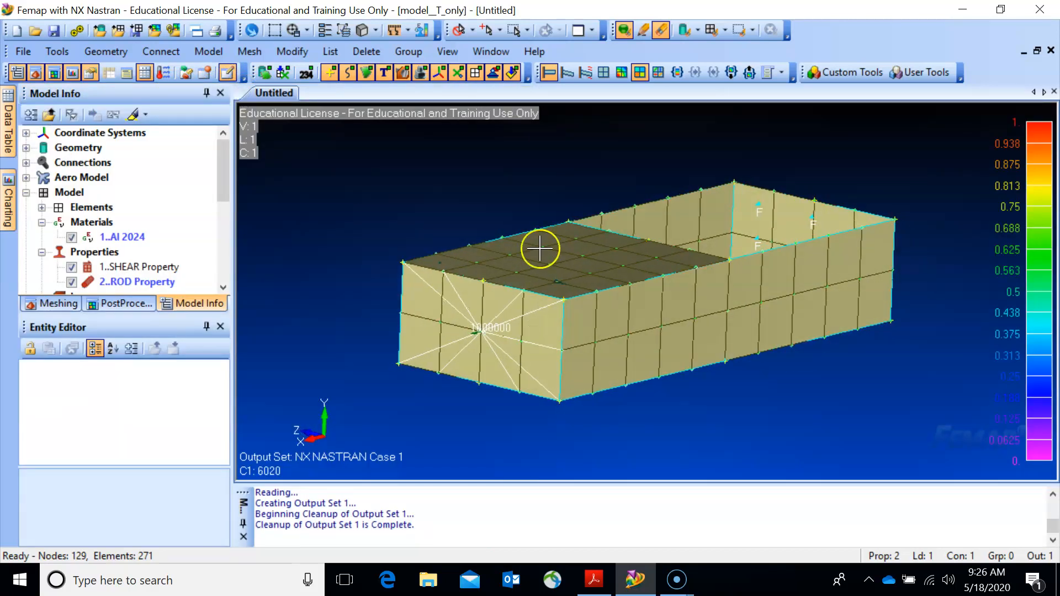
{"action": "left_click", "coordinate": [500, 51]}
{"action": "left_click", "coordinate": [502, 53]}
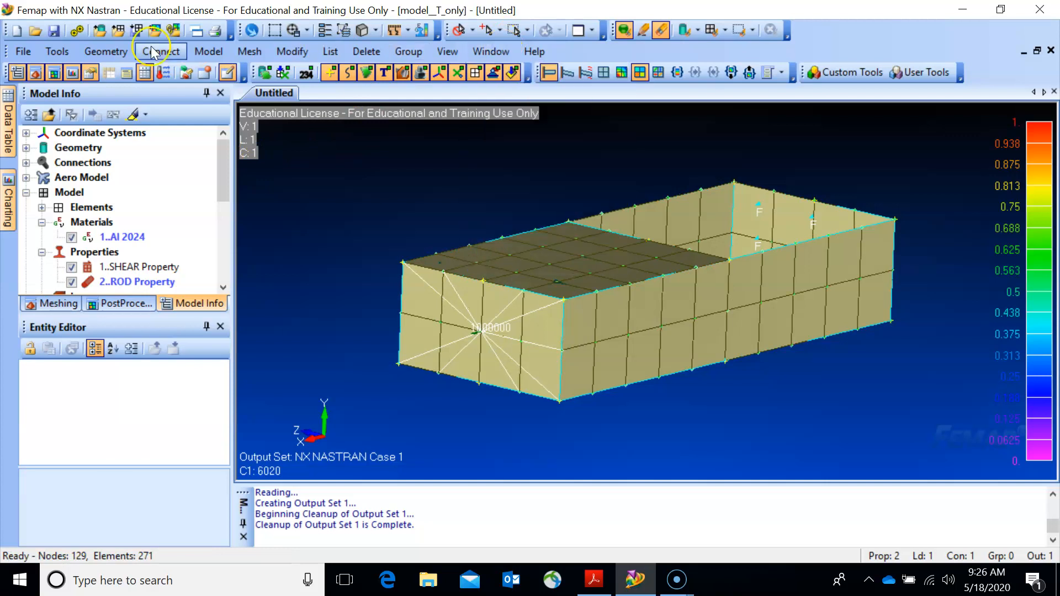
{"action": "left_click", "coordinate": [25, 51]}
{"action": "left_click", "coordinate": [274, 161]}
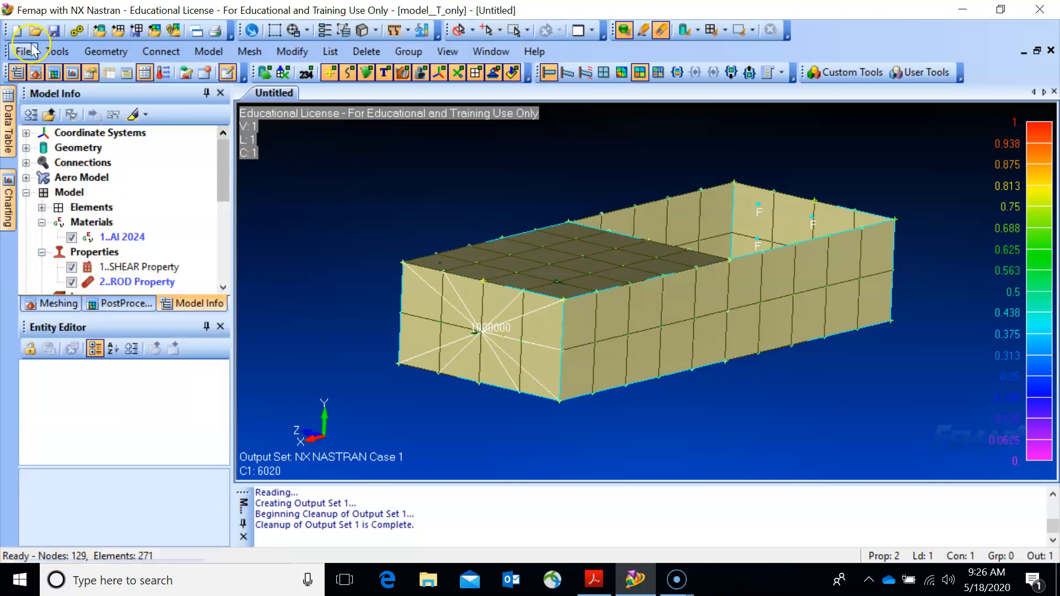
- Open the model__Vy_only file from the Temp folder alongside the torsion model
{"action": "left_click", "coordinate": [24, 51]}
{"action": "left_click", "coordinate": [33, 88]}
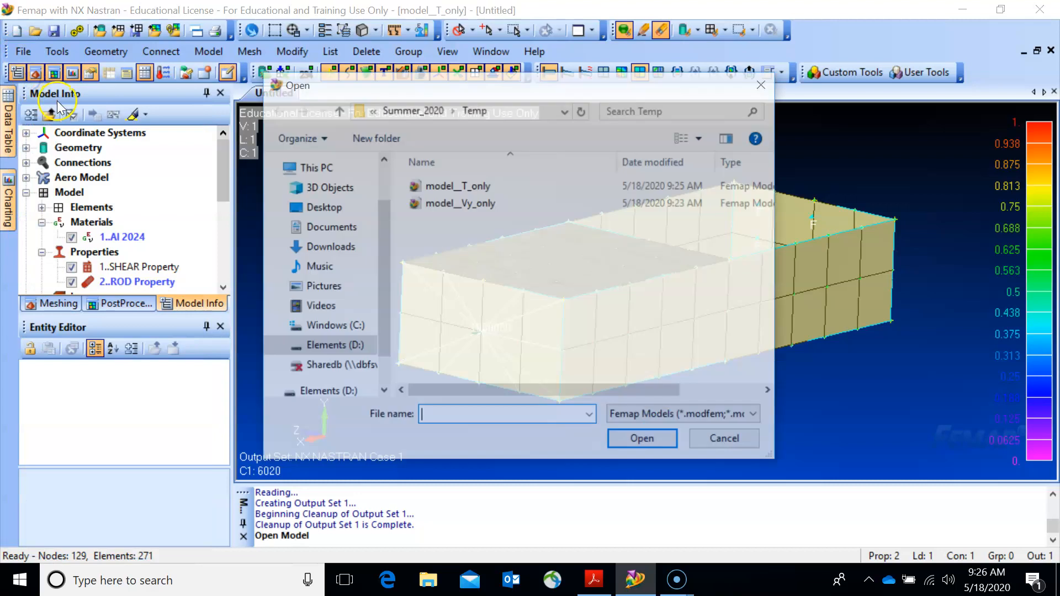
{"action": "left_click", "coordinate": [467, 205]}
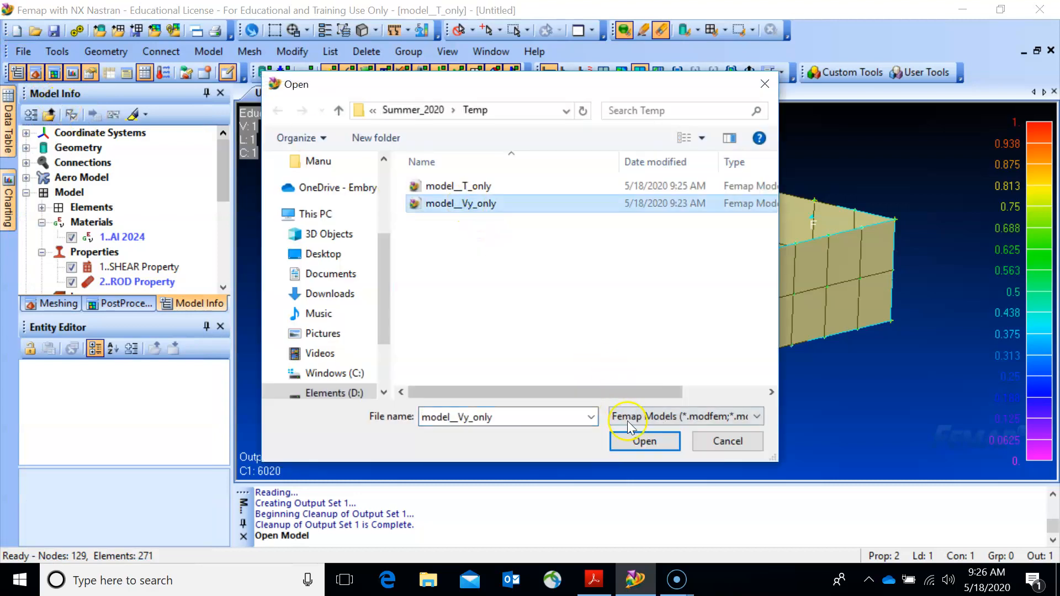
{"action": "left_click", "coordinate": [640, 440]}
- Create a new group titled Top Flange in the Vy-only model and list it under Groups
{"action": "middle_click_drag", "start_coordinate": [529, 358], "coordinate": [686, 310]}
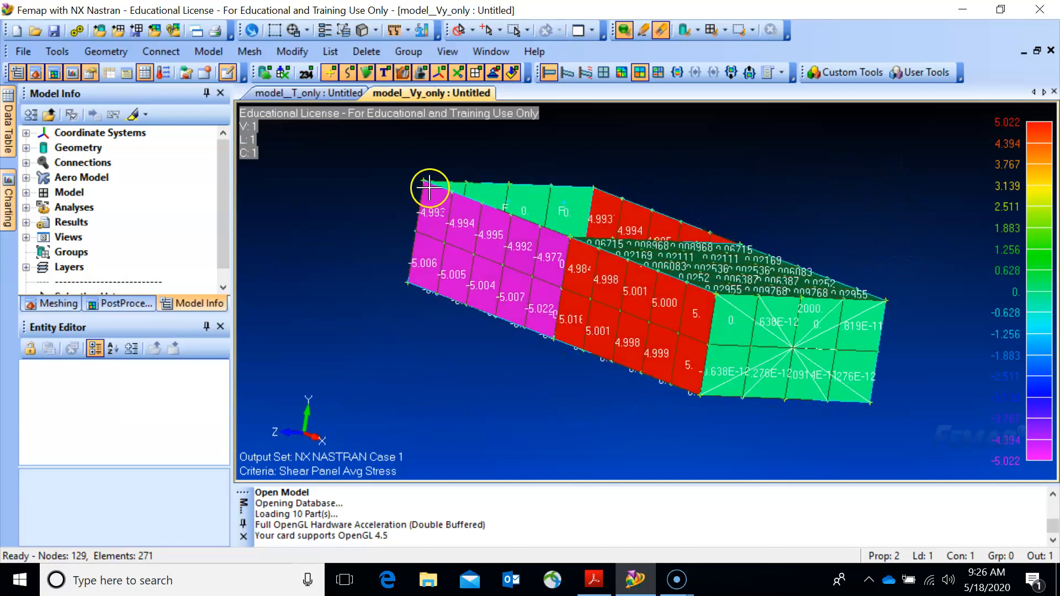
{"action": "middle_click_drag", "start_coordinate": [539, 273], "coordinate": [566, 276]}
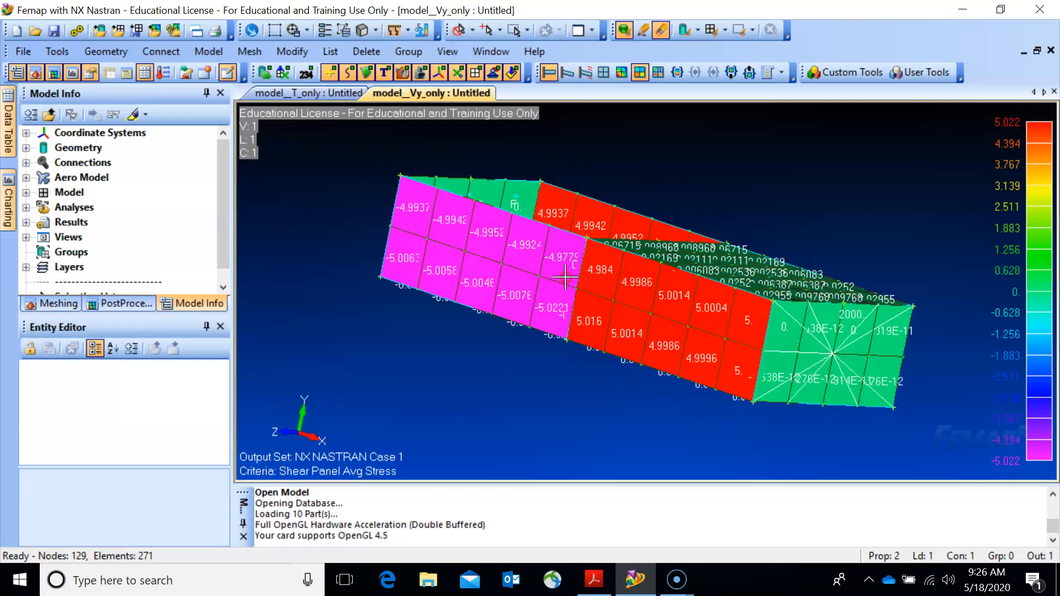
{"action": "right_click", "coordinate": [66, 257]}
{"action": "left_click", "coordinate": [98, 264]}
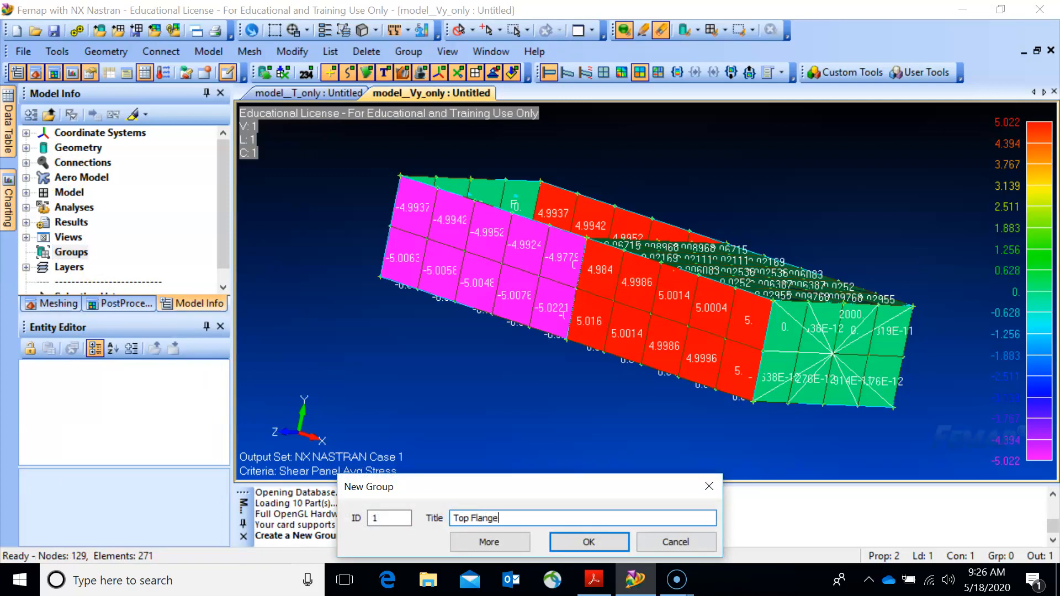
{"action": "left_click", "coordinate": [578, 542]}
{"action": "middle_click_drag", "start_coordinate": [298, 252], "coordinate": [447, 401]}
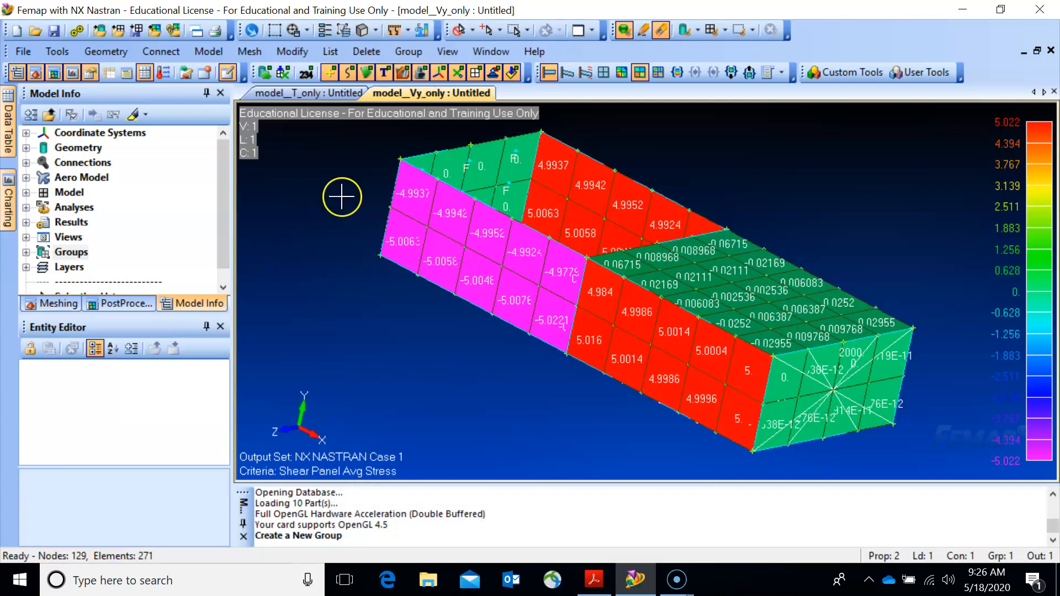
{"action": "left_click", "coordinate": [26, 252]}
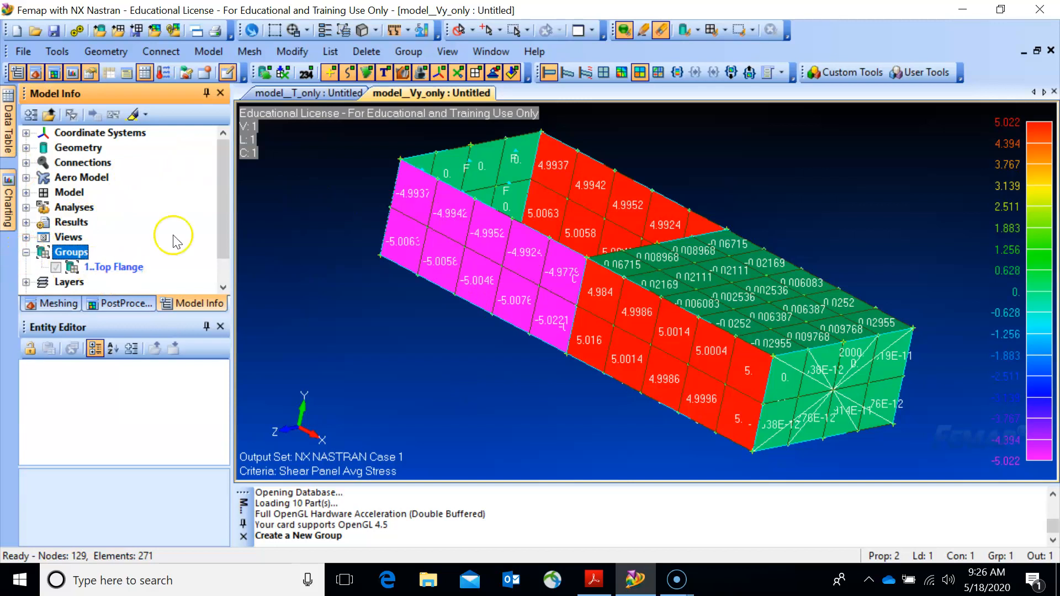
- Start adding elements on curves to the Top Flange group and hide the linear shear panel elements
{"action": "left_click", "coordinate": [409, 52]}
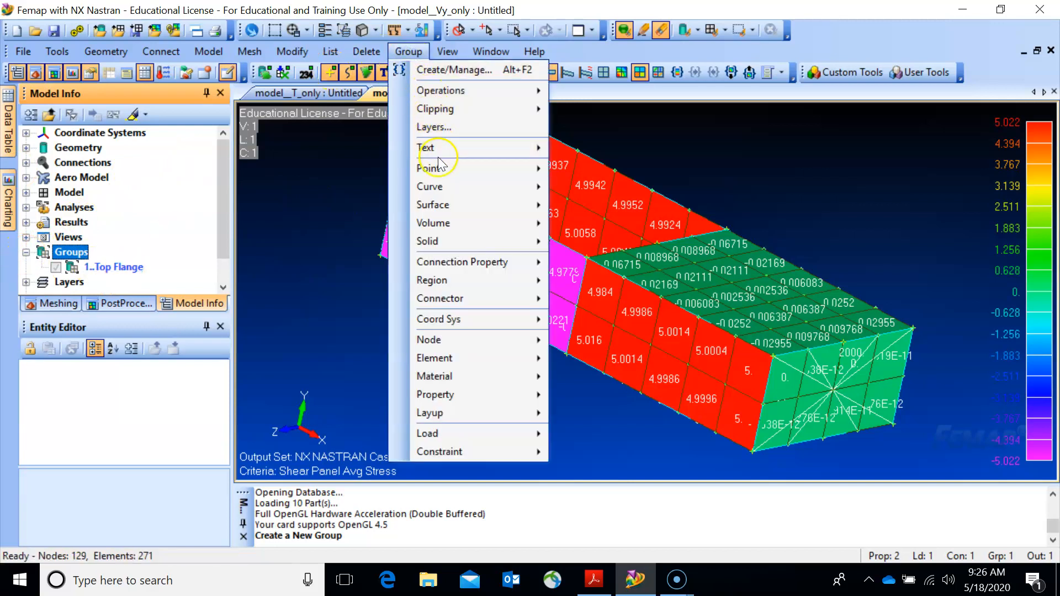
{"action": "mouse_move", "coordinate": [440, 203]}
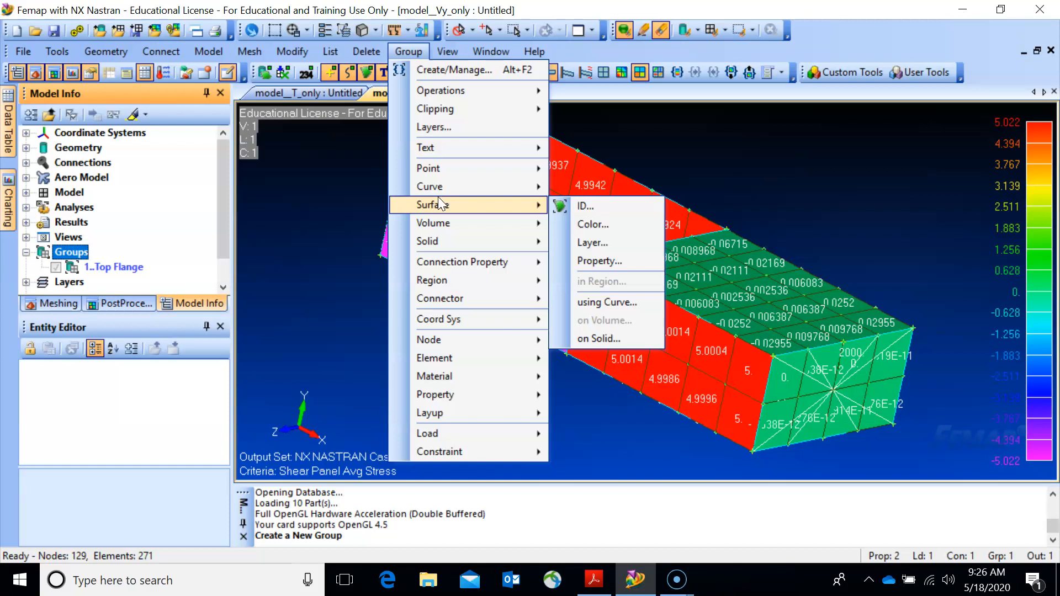
{"action": "left_click", "coordinate": [472, 358]}
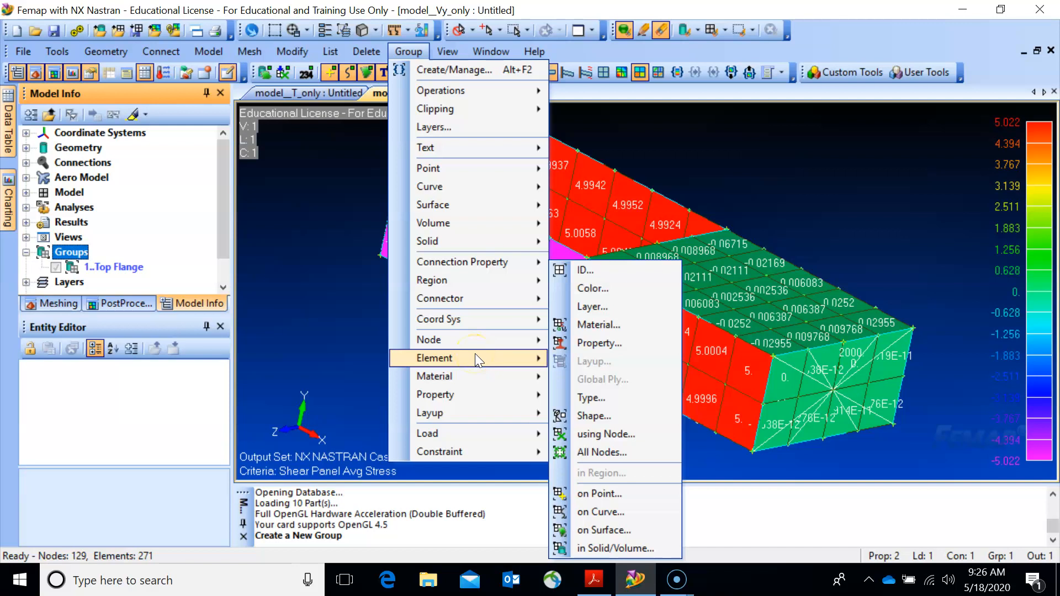
{"action": "left_click", "coordinate": [603, 516]}
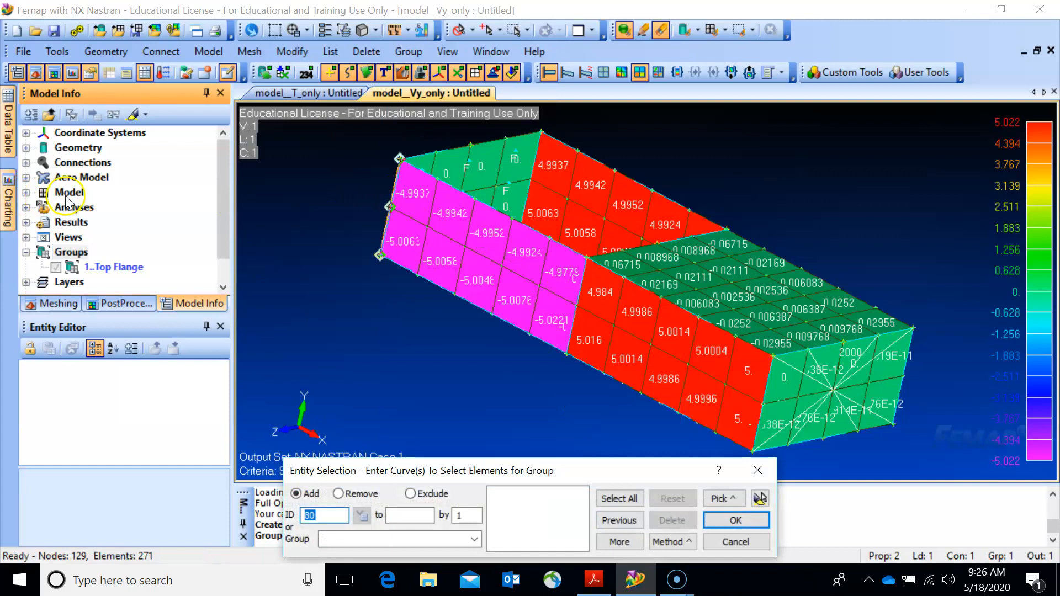
{"action": "left_click", "coordinate": [26, 192]}
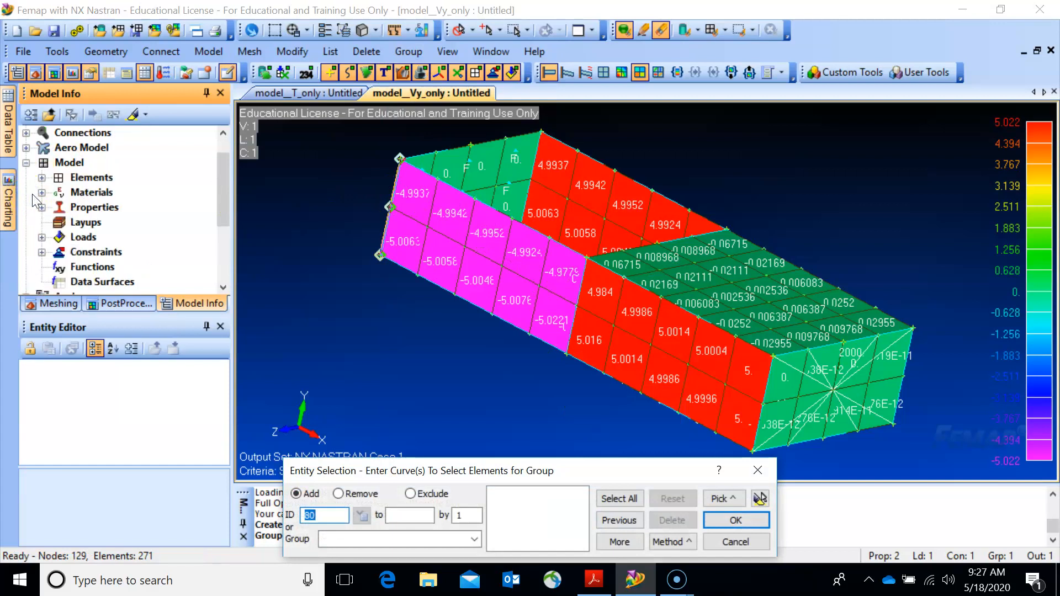
{"action": "left_click", "coordinate": [41, 177]}
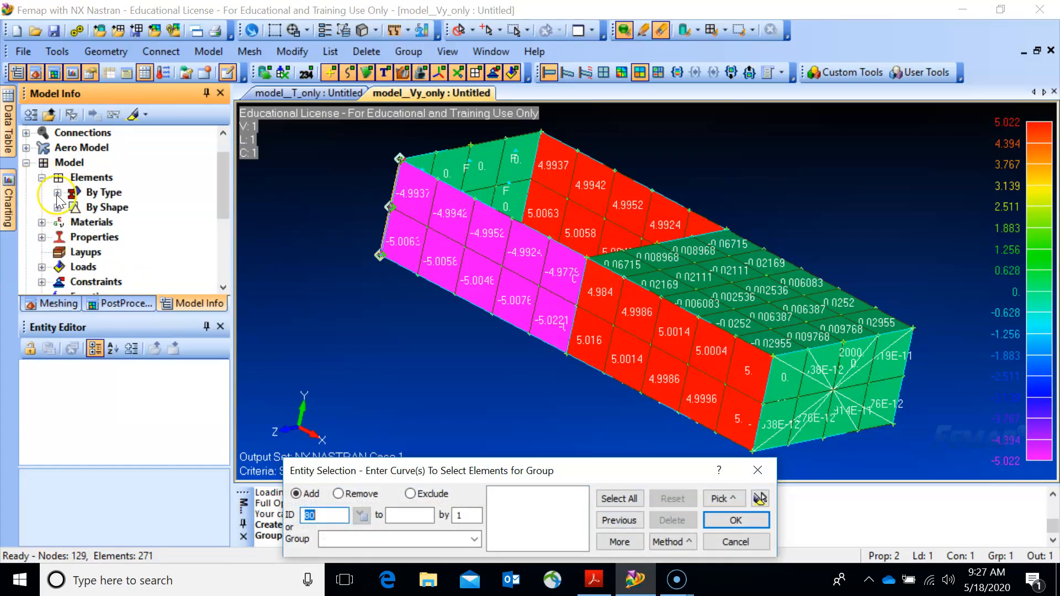
{"action": "left_click", "coordinate": [58, 192]}
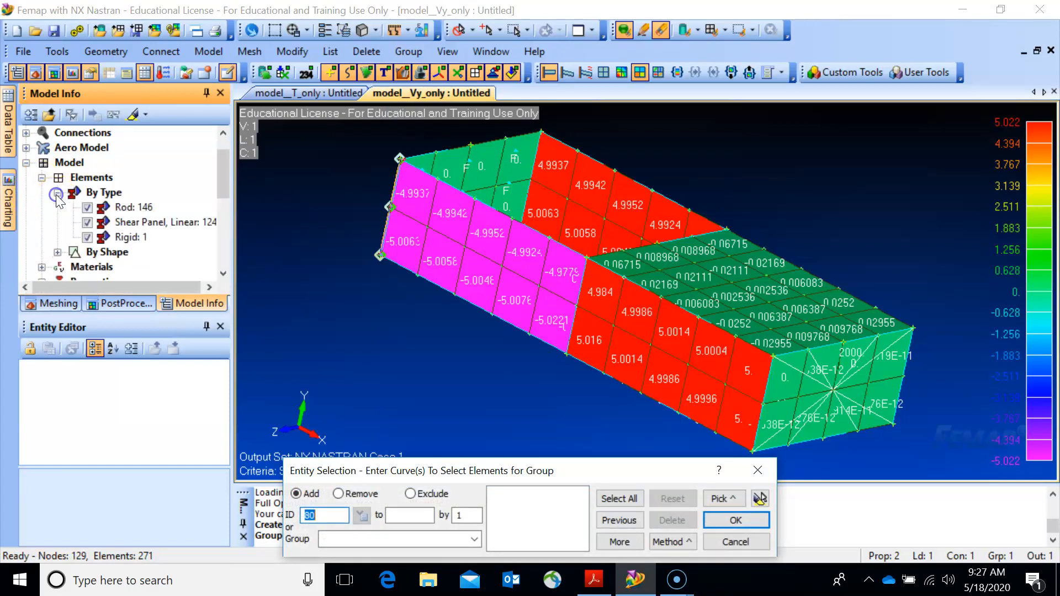
{"action": "left_click", "coordinate": [87, 223]}
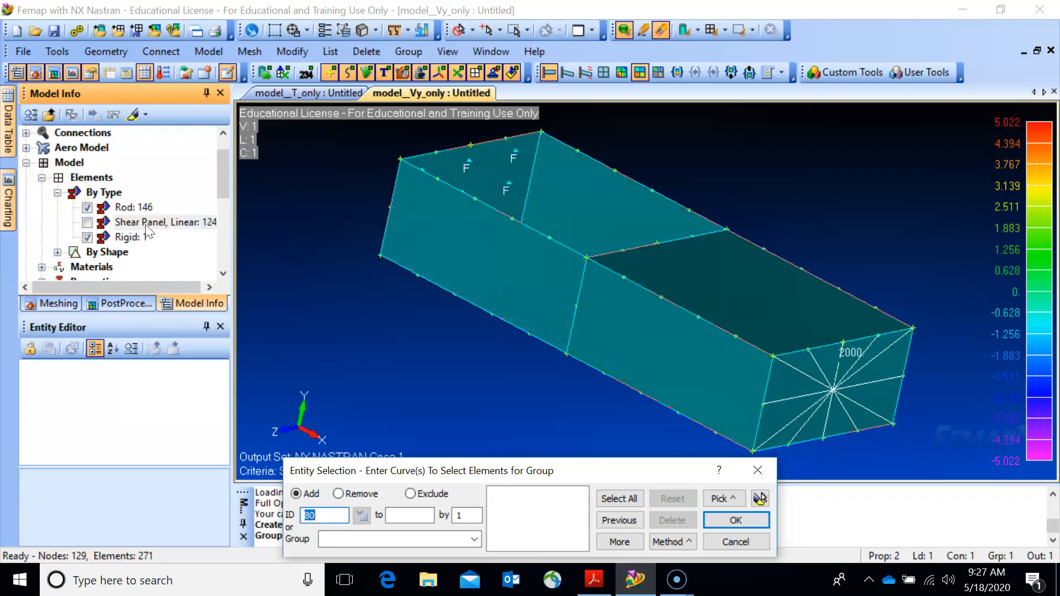
- Add the elements on curves 53 and 13 along the near upper edge of the box to the Top Flange group
{"action": "left_click", "coordinate": [414, 176]}
{"action": "left_click", "coordinate": [666, 295]}
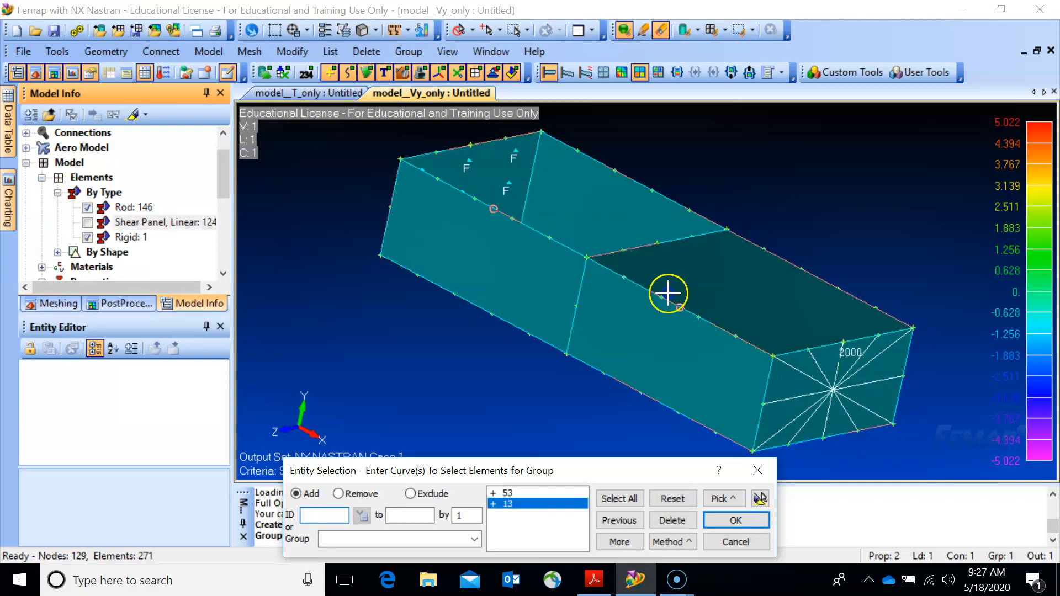
{"action": "left_click", "coordinate": [685, 424]}
{"action": "left_click", "coordinate": [735, 522]}
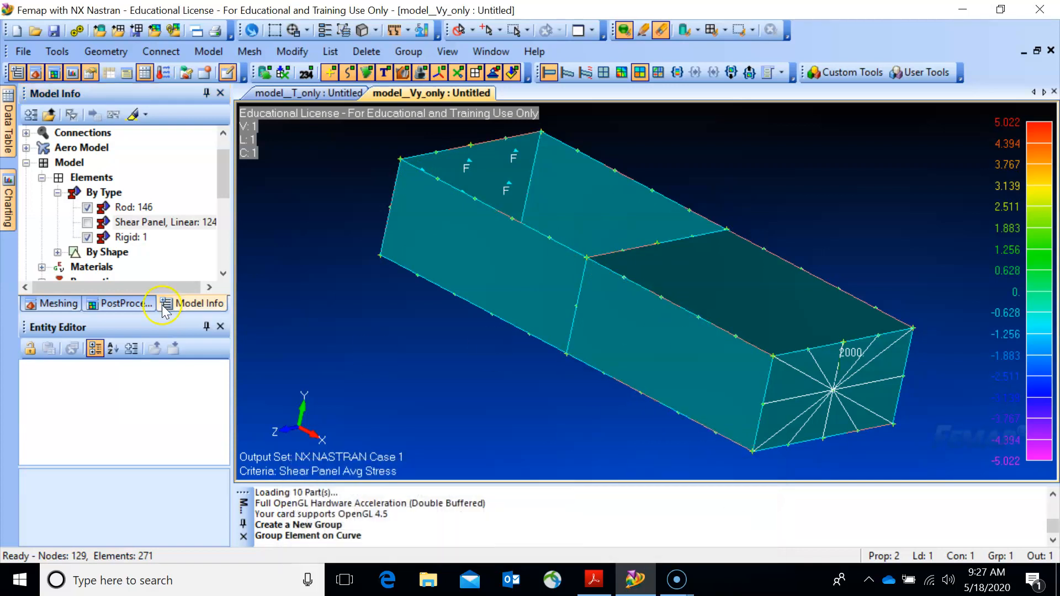
- Create a second group titled Bottom Flange in the Vy-only model
{"action": "left_click_drag", "start_coordinate": [229, 174], "coordinate": [219, 245]}
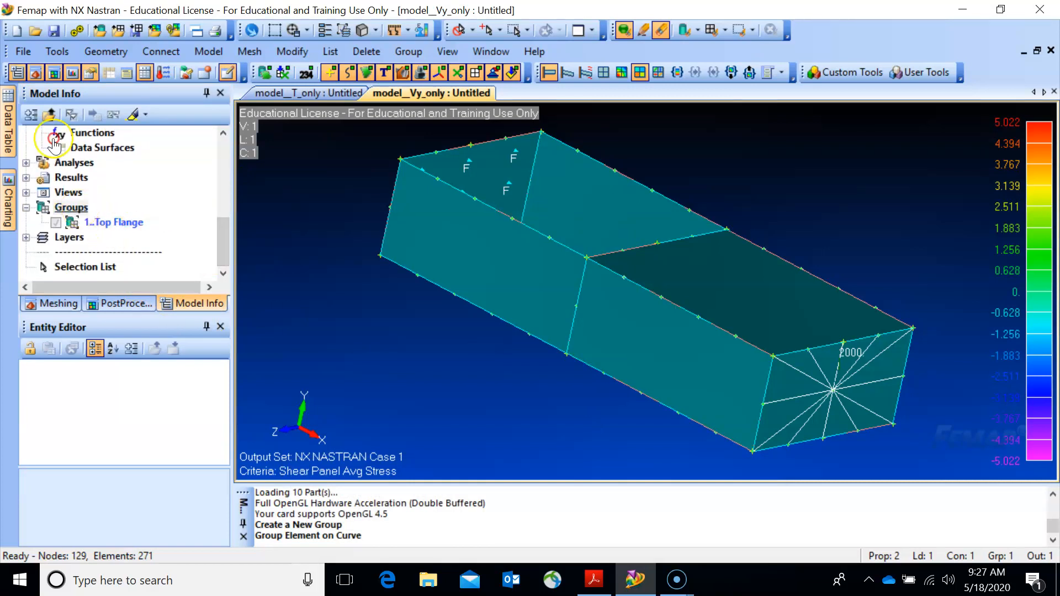
{"action": "right_click", "coordinate": [86, 209]}
{"action": "left_click", "coordinate": [116, 217]}
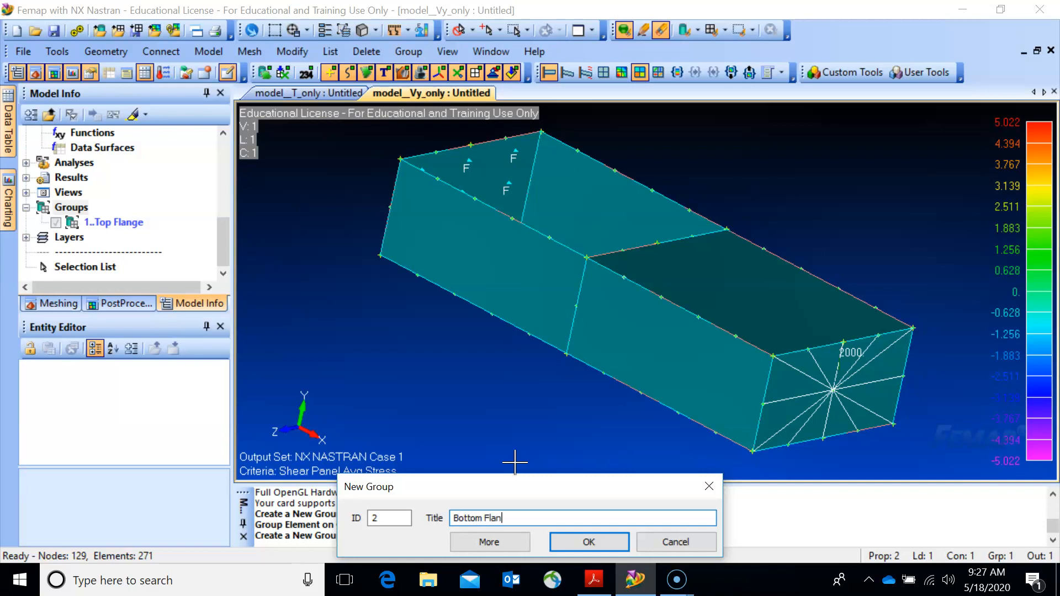
{"action": "left_click", "coordinate": [587, 542]}
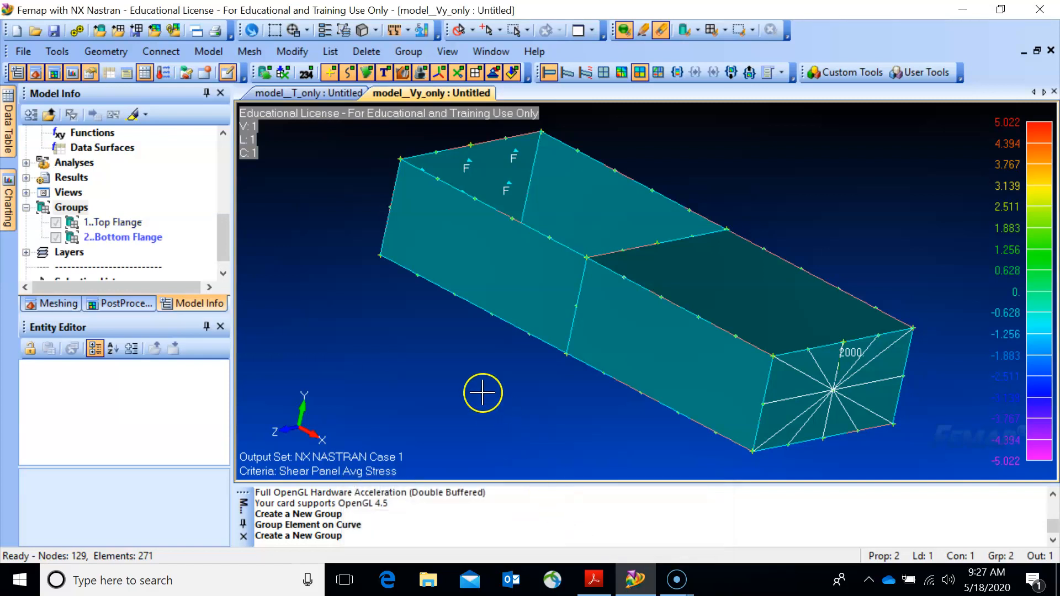
- Add the elements on curves 55 and 15 along the near lower edge of the box to the Bottom Flange group
{"action": "left_click", "coordinate": [408, 51]}
{"action": "mouse_move", "coordinate": [461, 361]}
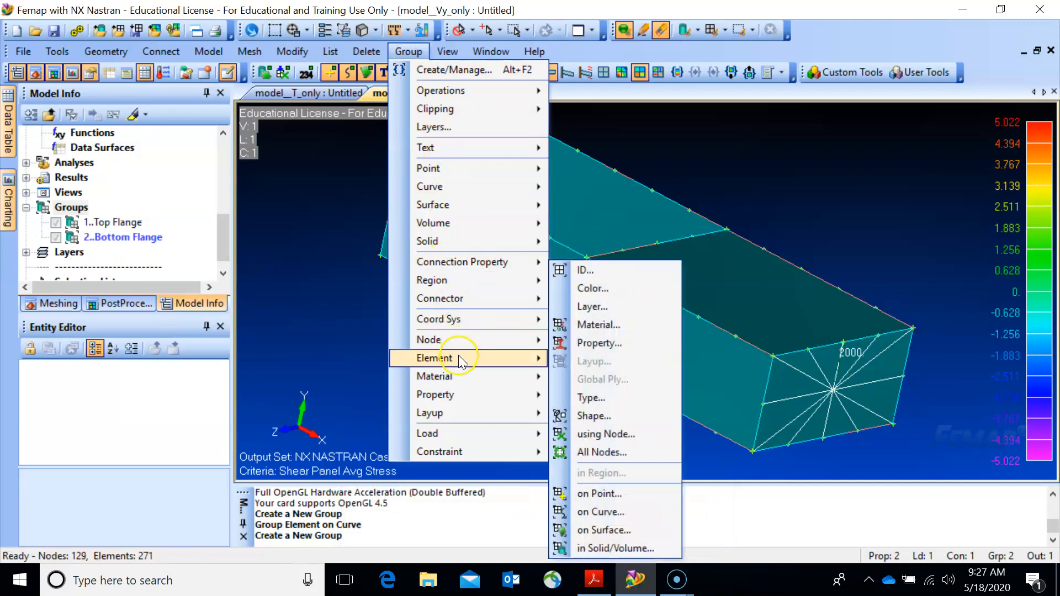
{"action": "left_click", "coordinate": [601, 511]}
{"action": "left_click", "coordinate": [463, 307]}
{"action": "left_click", "coordinate": [626, 387]}
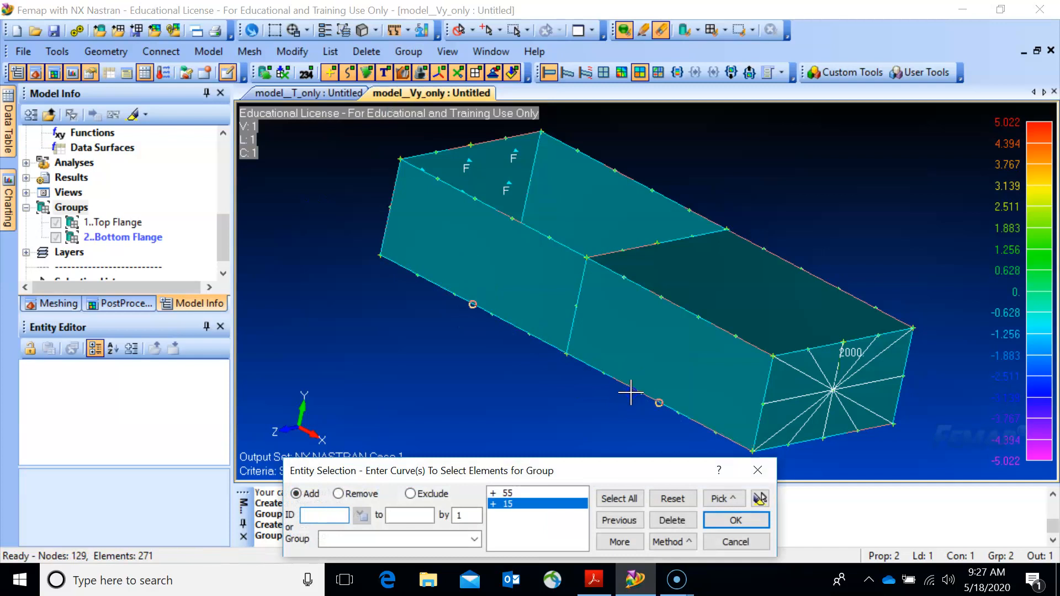
{"action": "left_click", "coordinate": [736, 520]}
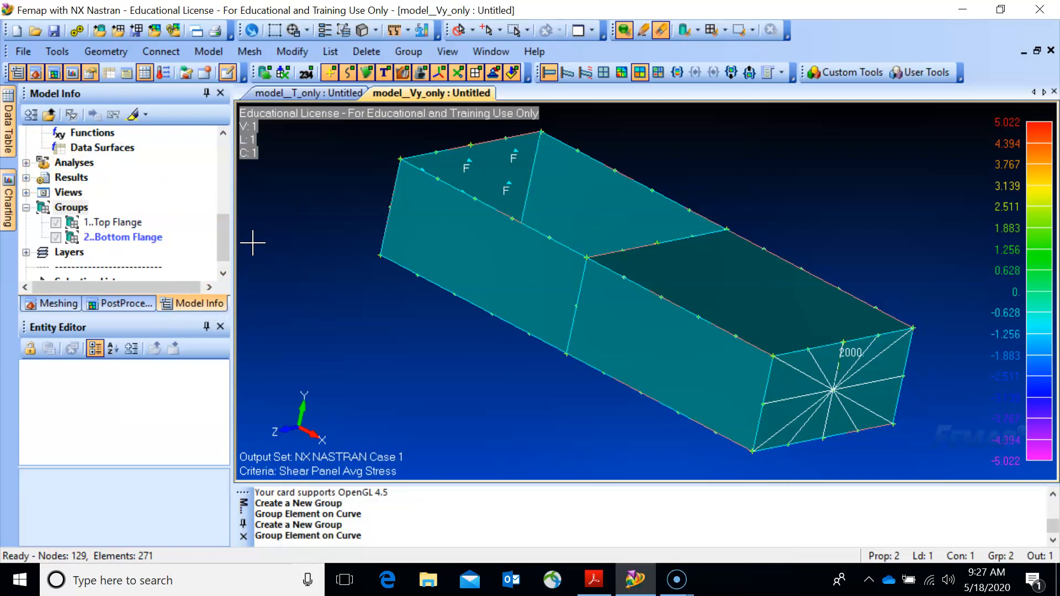
- Set the contour vector to 3036..Rod Axial Force and the contour style to Beam Diagram
{"action": "key", "text": "F6"}
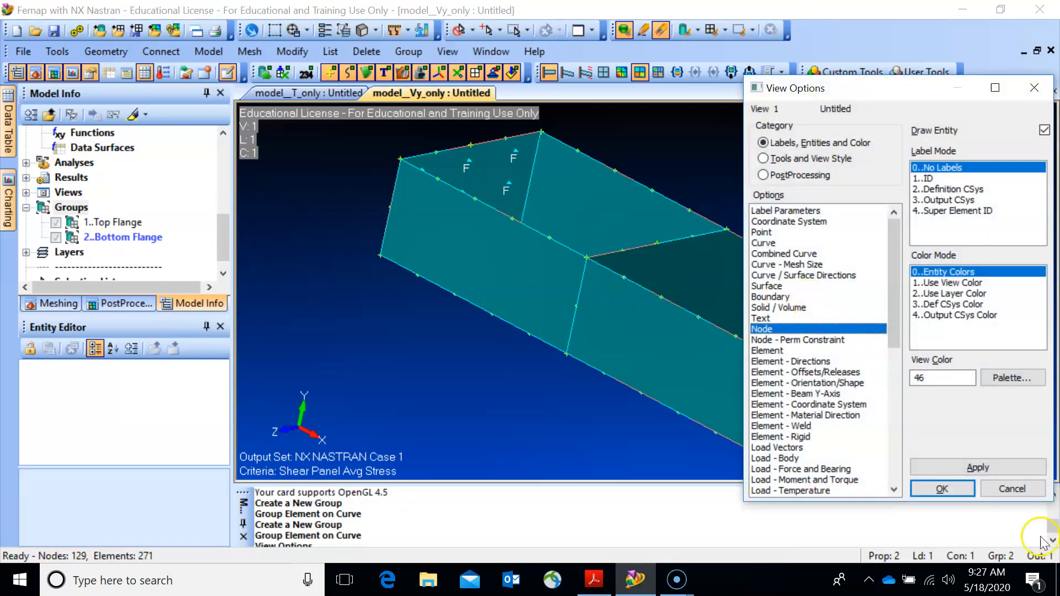
{"action": "left_click", "coordinate": [1009, 490]}
{"action": "key", "text": "F5"}
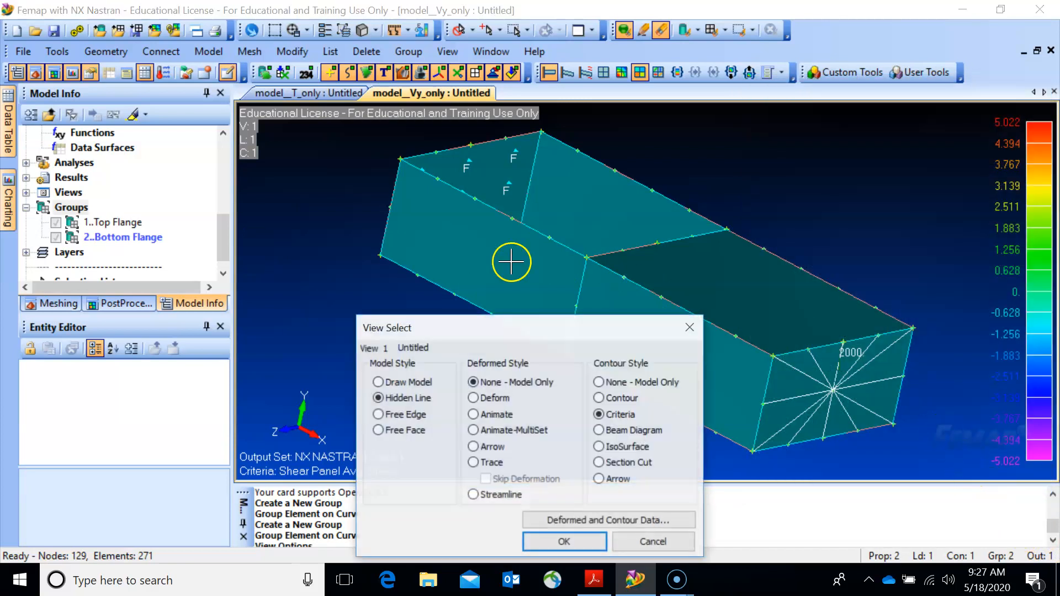
{"action": "left_click", "coordinate": [574, 521]}
{"action": "left_click", "coordinate": [496, 465]}
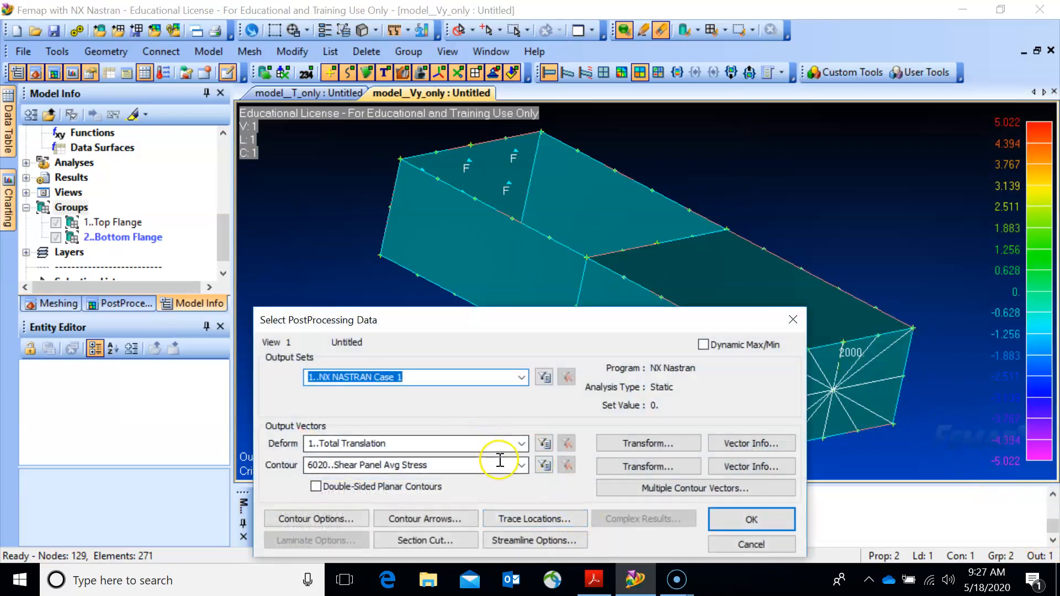
{"action": "left_click", "coordinate": [521, 467]}
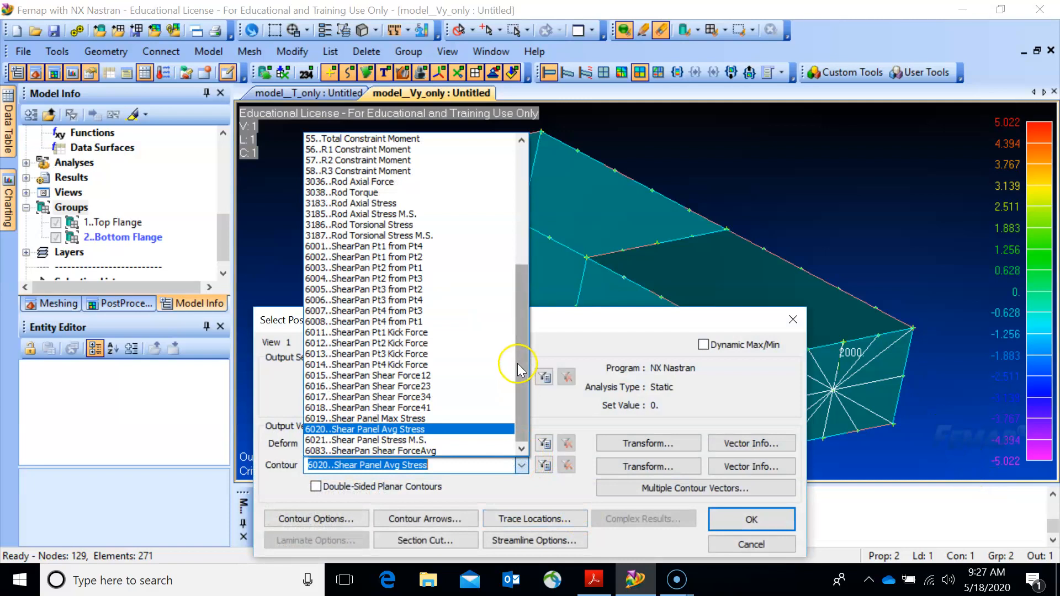
{"action": "left_click_drag", "start_coordinate": [518, 363], "coordinate": [517, 346]}
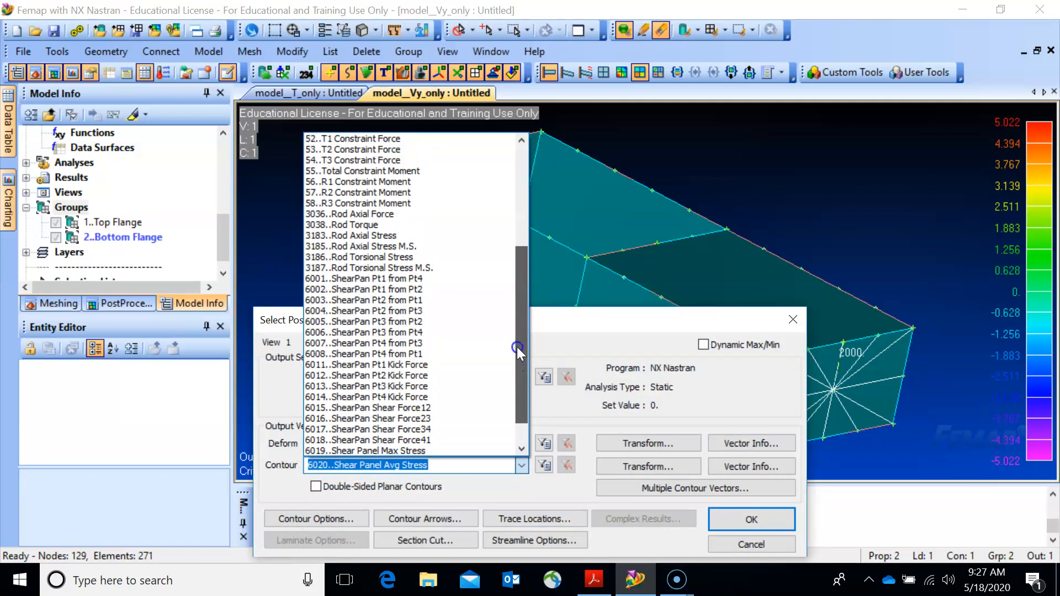
{"action": "left_click", "coordinate": [400, 215]}
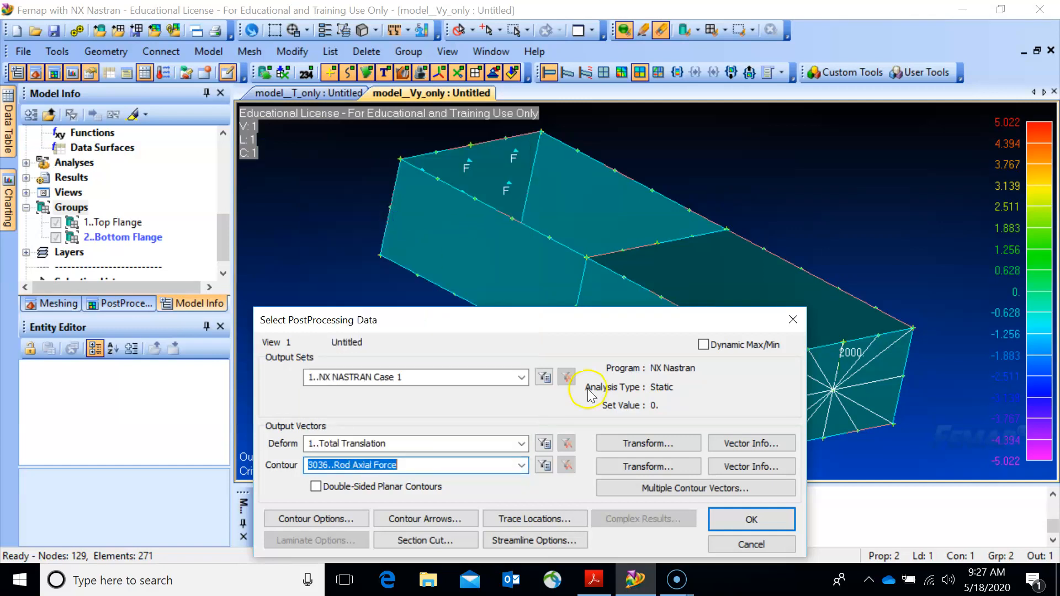
{"action": "left_click", "coordinate": [731, 519]}
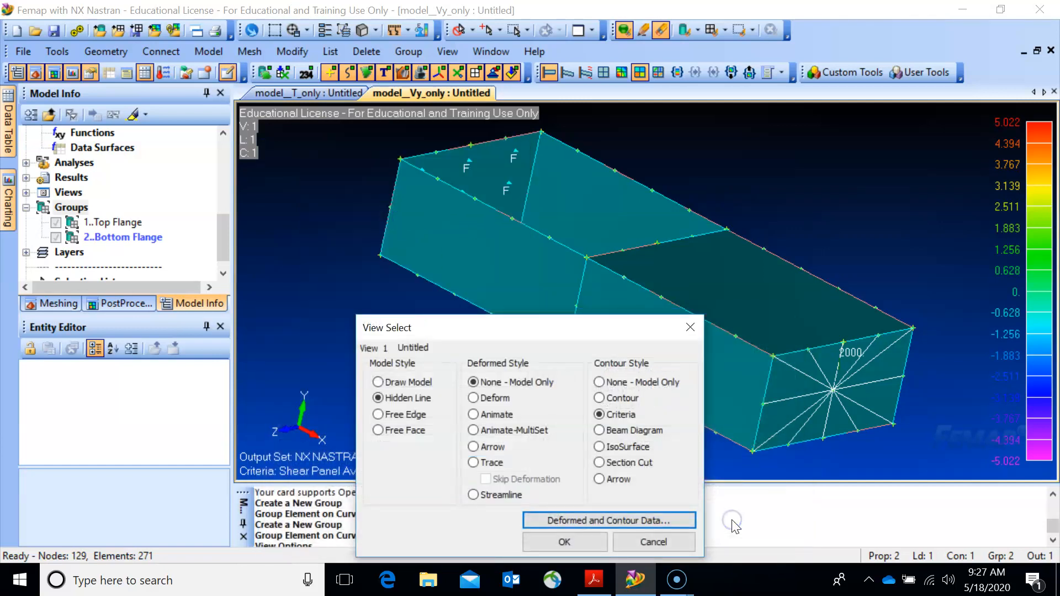
{"action": "left_click", "coordinate": [600, 430]}
{"action": "left_click", "coordinate": [564, 542]}
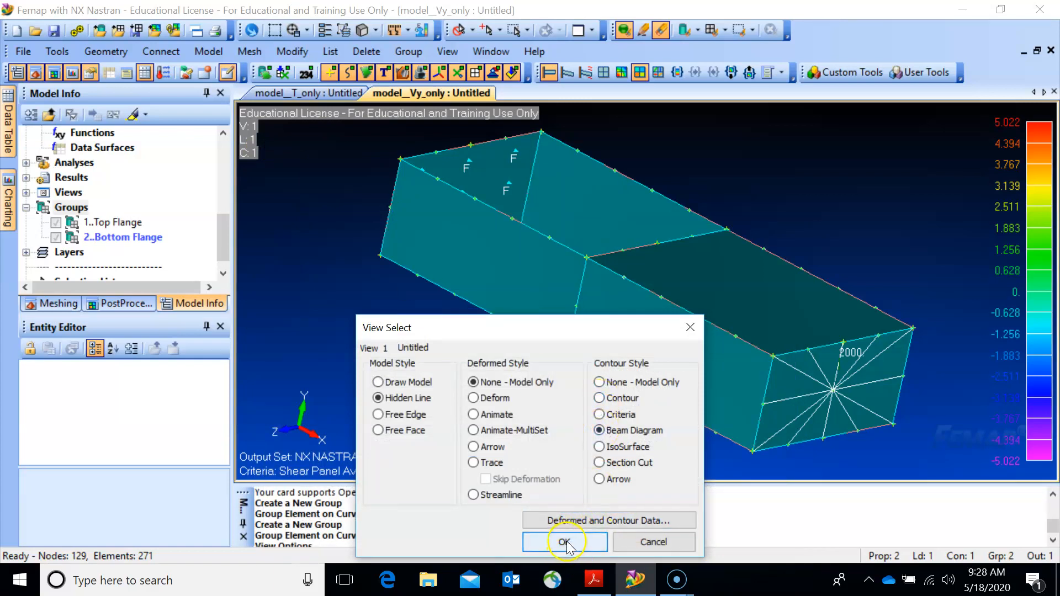
- Activate the Top Flange group and show only the active group to examine its rod axial force diagram
{"action": "middle_click_drag", "start_coordinate": [648, 348], "coordinate": [664, 322]}
{"action": "double_click", "coordinate": [116, 222]}
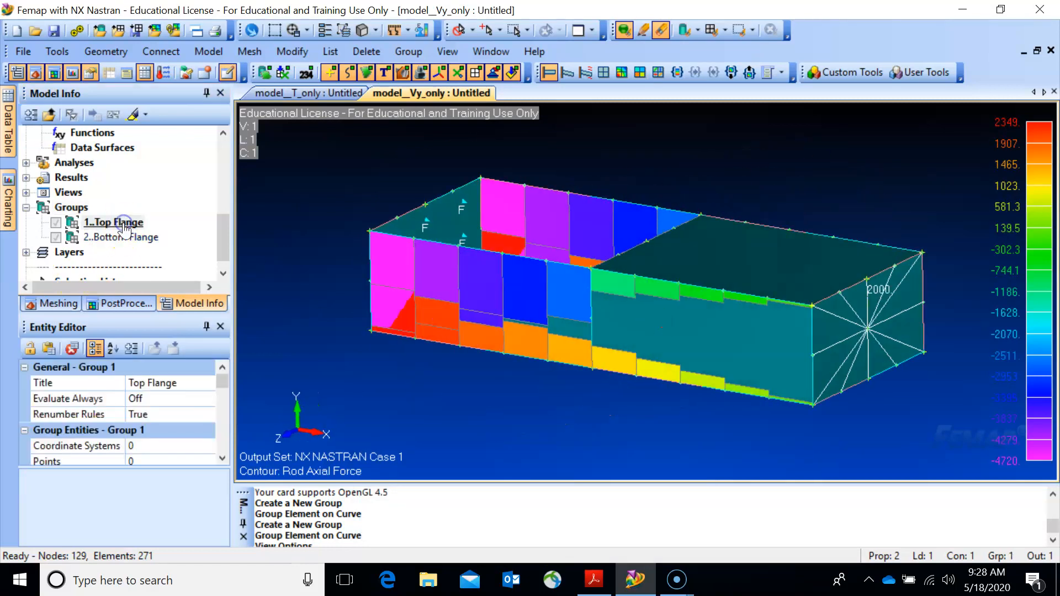
{"action": "right_click", "coordinate": [124, 226]}
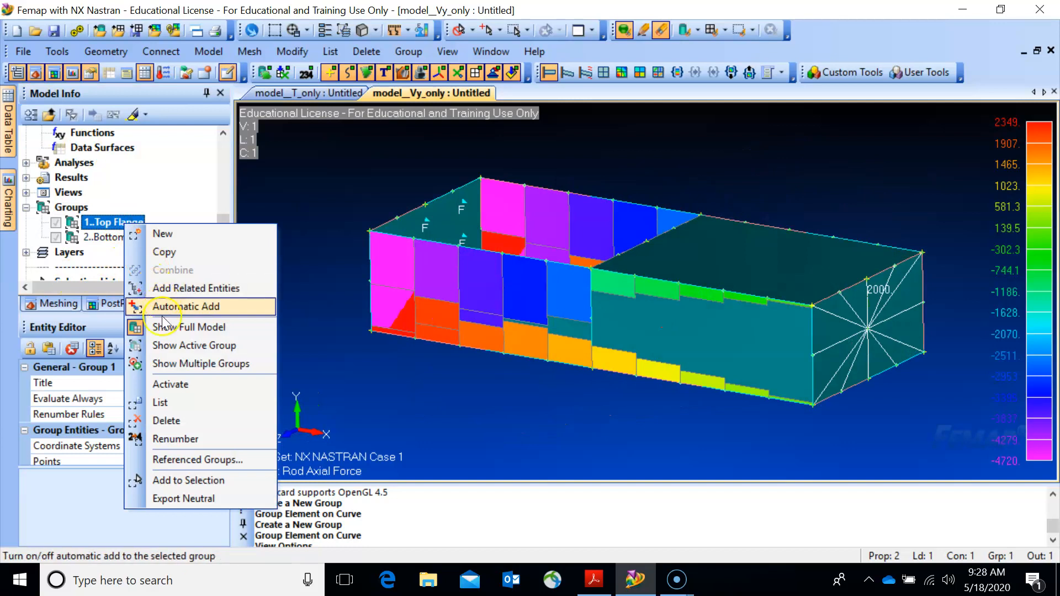
{"action": "left_click", "coordinate": [164, 347]}
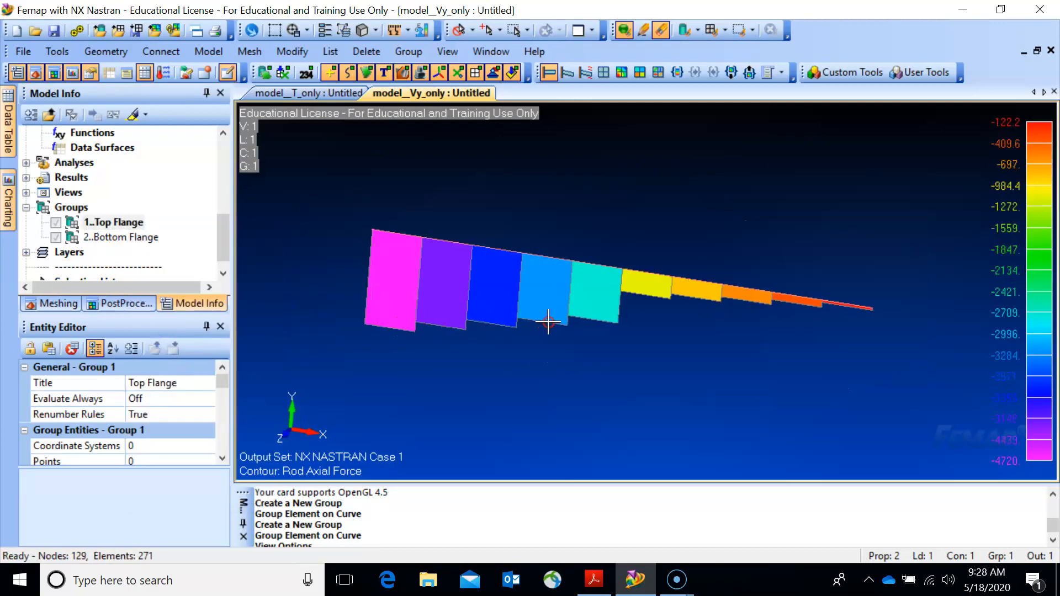
{"action": "mouse_move", "coordinate": [507, 320]}
{"action": "middle_mouse_down"}
{"action": "mouse_move", "coordinate": [504, 304]}
{"action": "mouse_move", "coordinate": [518, 303]}
{"action": "middle_mouse_up"}
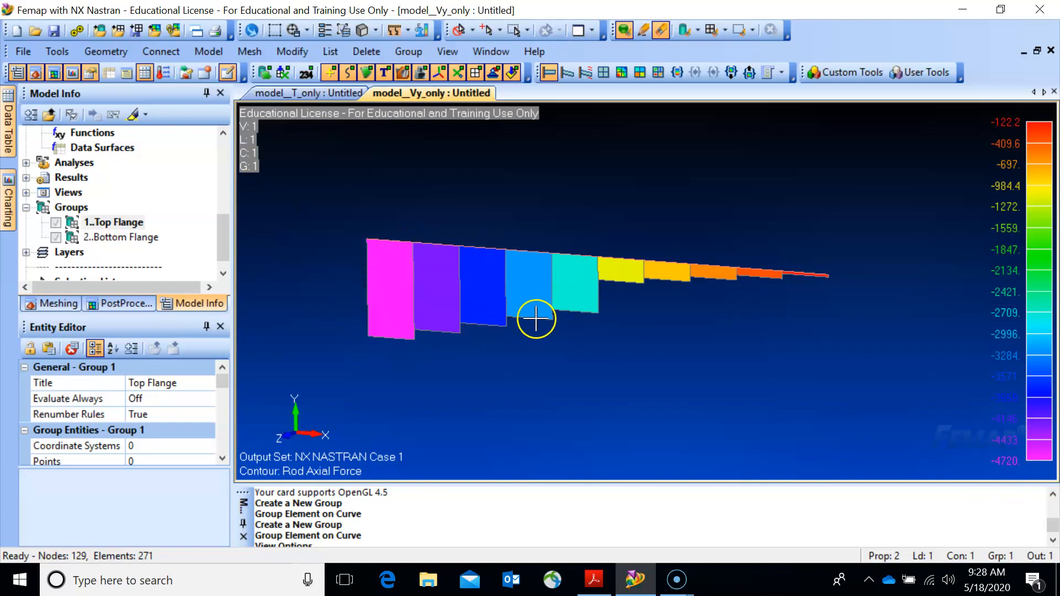
- Switch to AE418_Lecture_5.pdf in Acrobat Reader to review the top and bottom flange/spar force diagrams, and return to Femap
{"action": "left_click", "coordinate": [593, 584]}
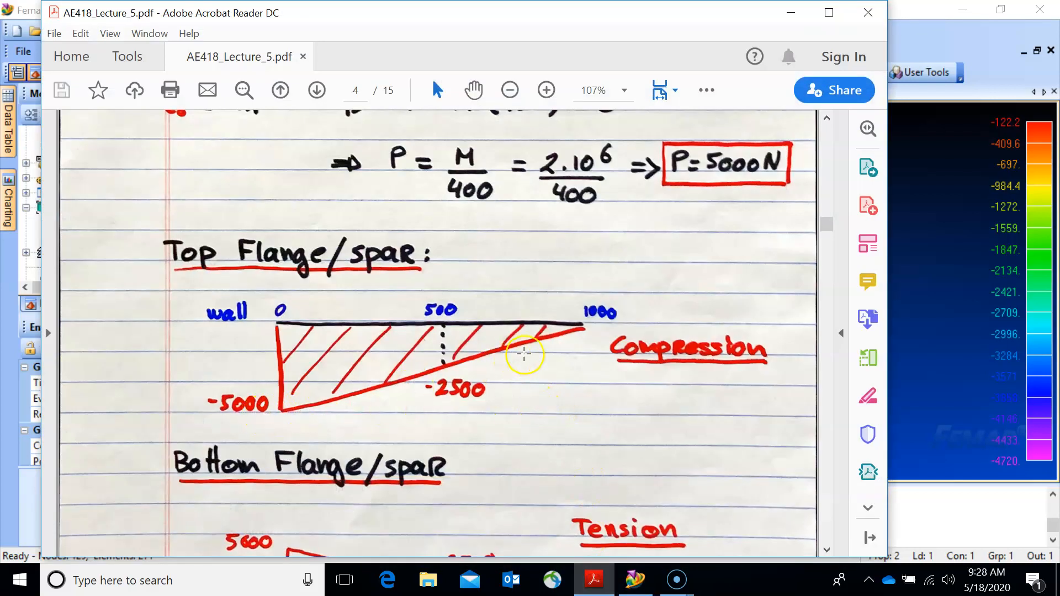
{"action": "scroll", "coordinate": [453, 380], "scroll_direction": "down", "scroll_amount": 5}
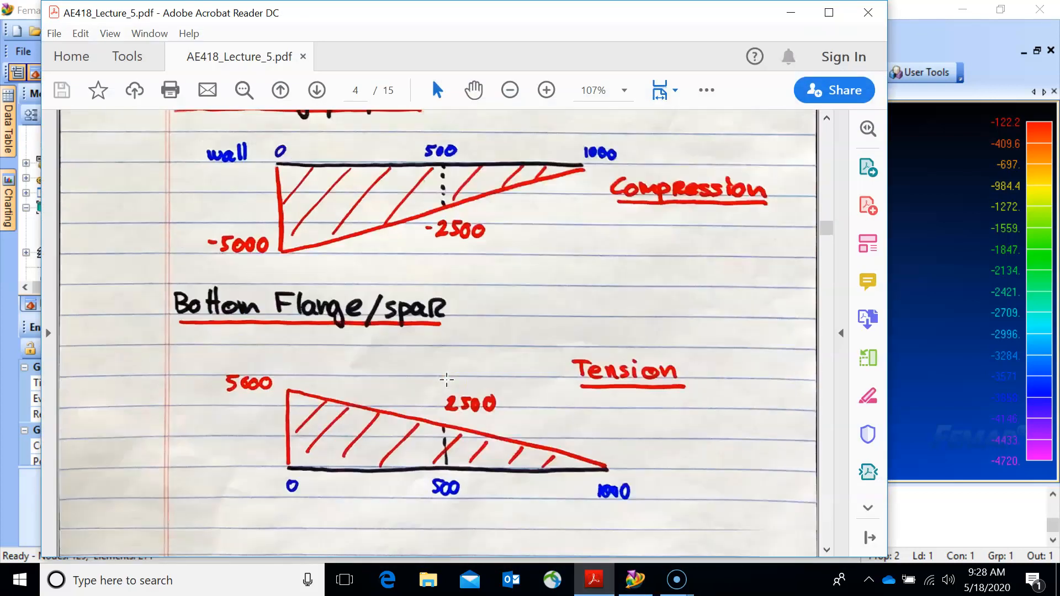
{"action": "left_click", "coordinate": [789, 13]}
- Activate the Bottom Flange group to examine its rod axial force diagram
{"action": "left_click_drag", "start_coordinate": [452, 271], "coordinate": [499, 269]}
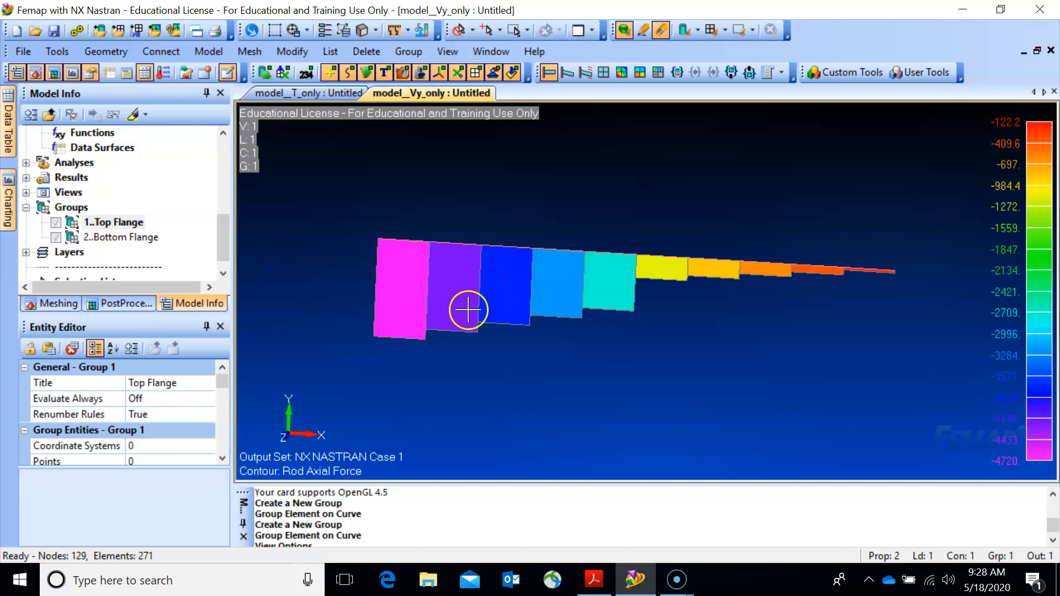
{"action": "double_click", "coordinate": [122, 237]}
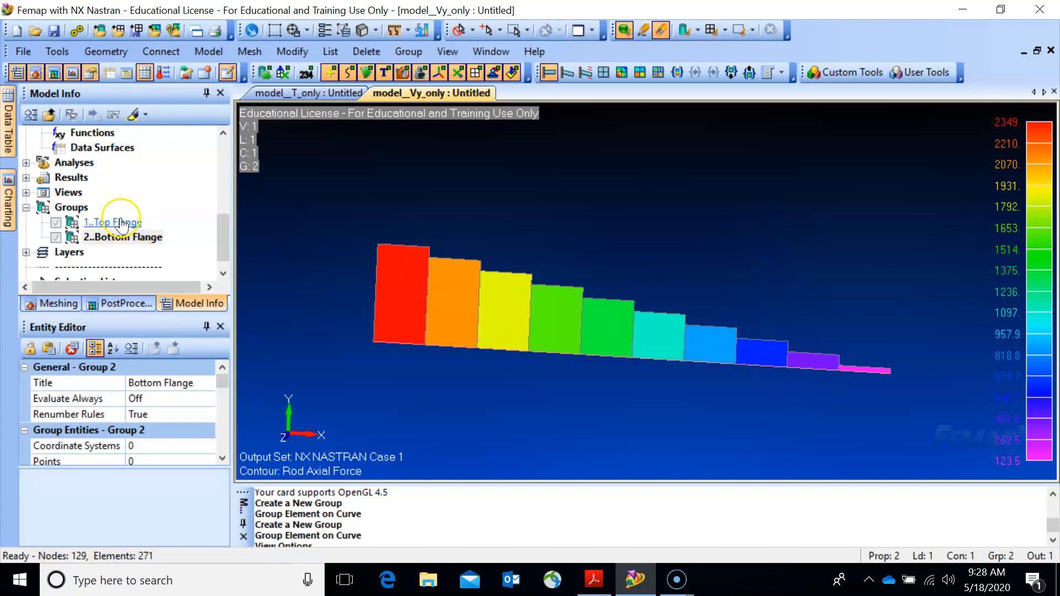
- Restore the display of the full model and bring the list of elements by type back into view
{"action": "right_click", "coordinate": [69, 208]}
{"action": "left_click", "coordinate": [118, 312]}
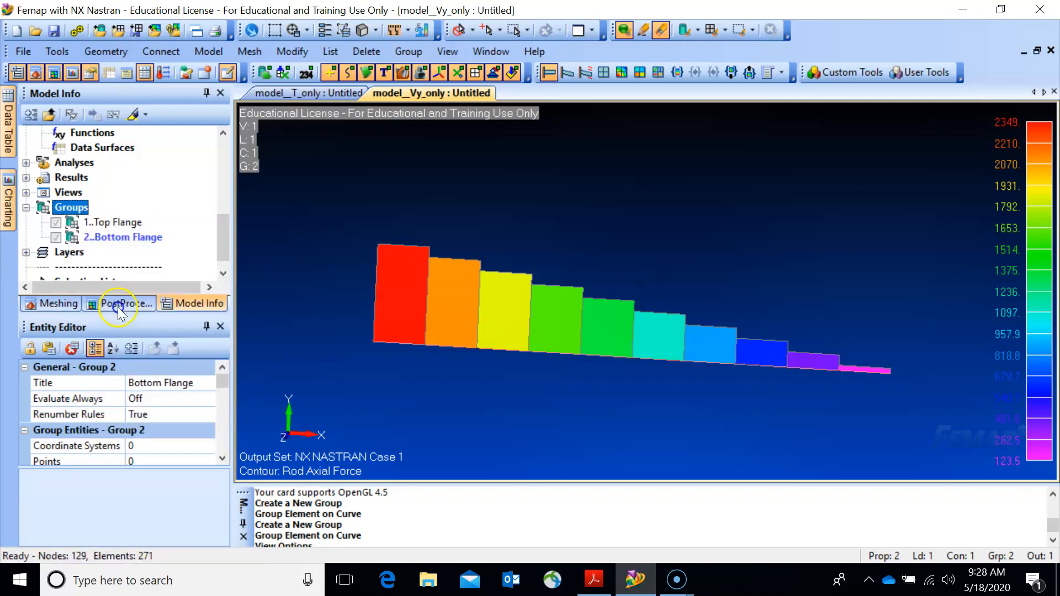
{"action": "middle_click_drag", "start_coordinate": [701, 323], "coordinate": [593, 329]}
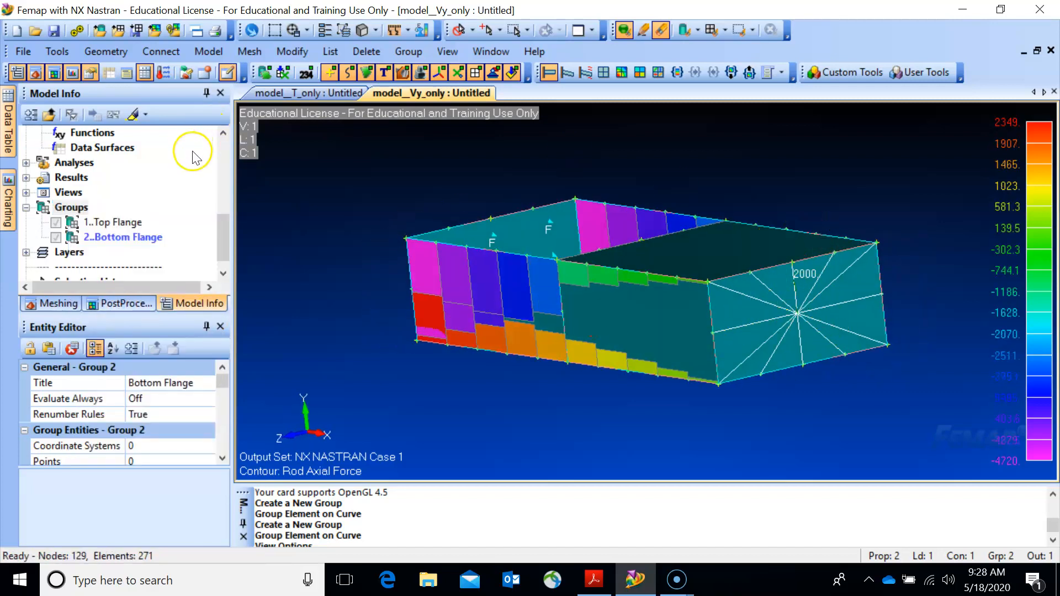
{"action": "left_click_drag", "start_coordinate": [221, 220], "coordinate": [213, 149]}
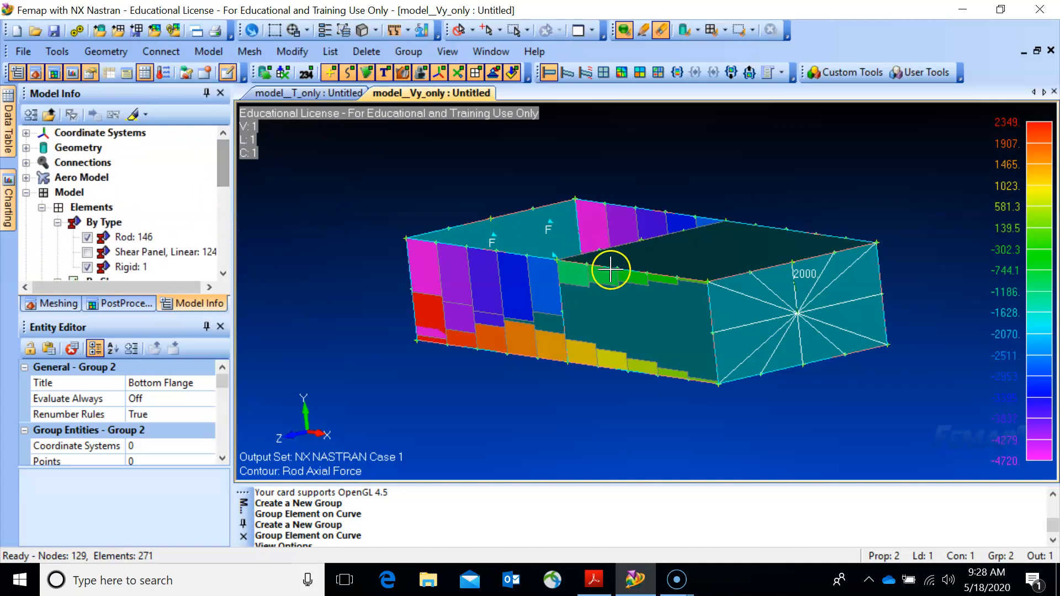
- Save the Vy-only model and switch to the model__T_only window to view its shear panel average stress results
{"action": "middle_click_drag", "start_coordinate": [588, 268], "coordinate": [728, 307]}
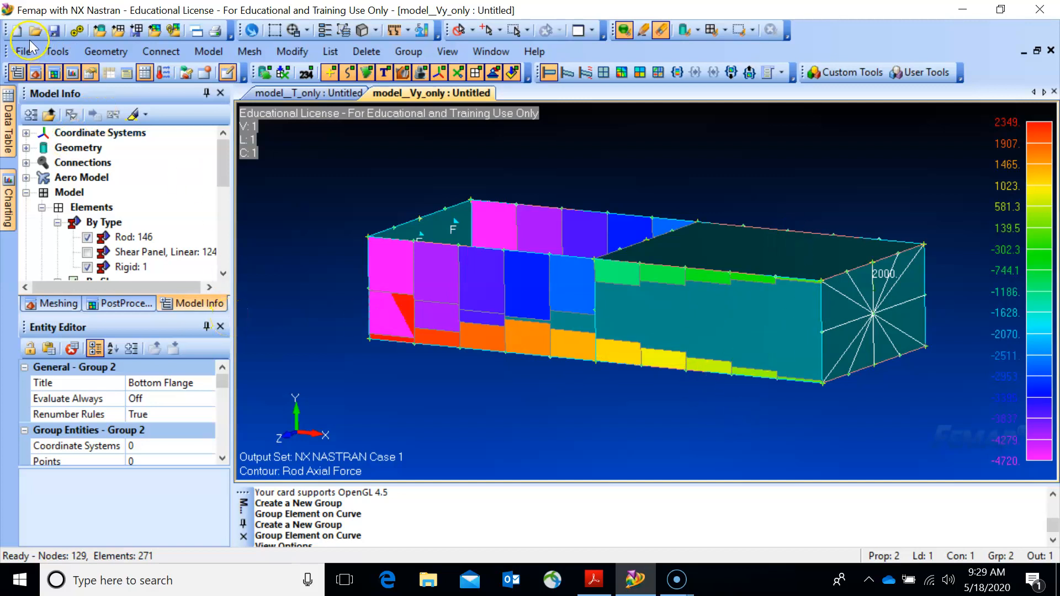
{"action": "left_click", "coordinate": [52, 32]}
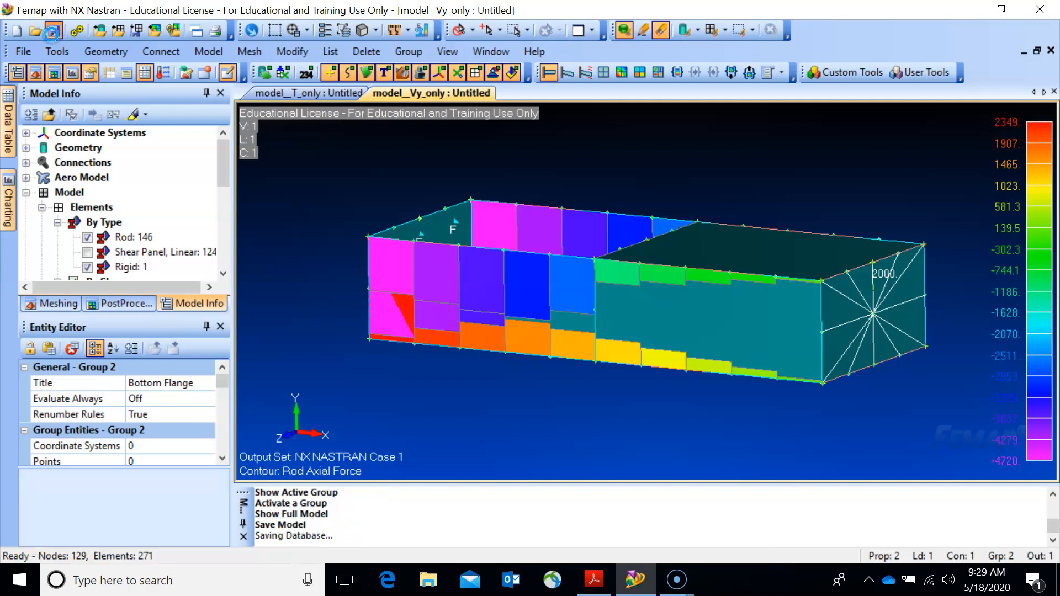
{"action": "left_click", "coordinate": [472, 50]}
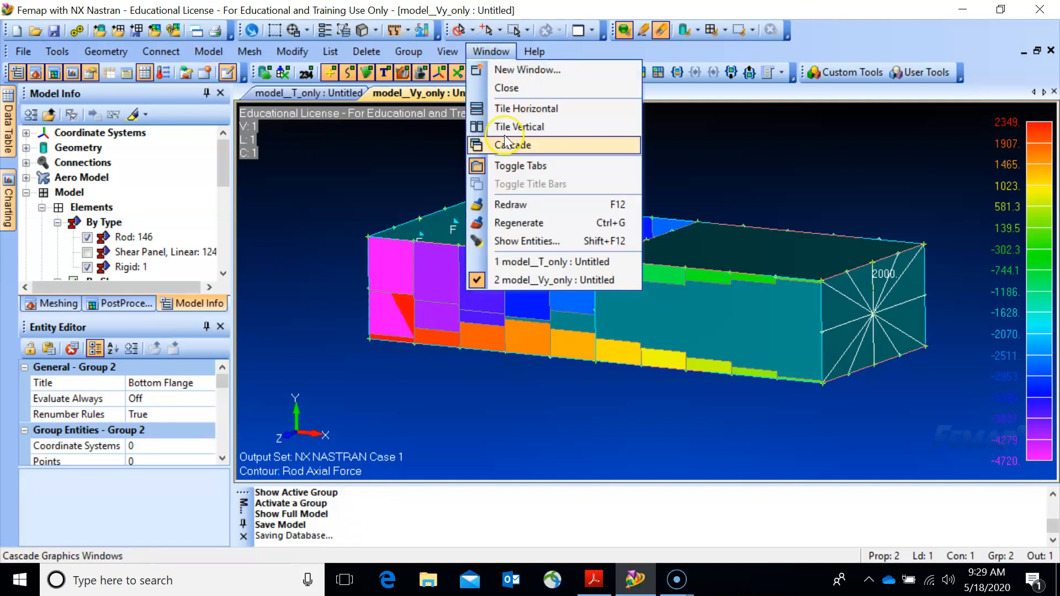
{"action": "left_click", "coordinate": [552, 262]}
{"action": "middle_click_drag", "start_coordinate": [512, 312], "coordinate": [709, 365]}
{"action": "middle_click_drag", "start_coordinate": [529, 221], "coordinate": [799, 275]}
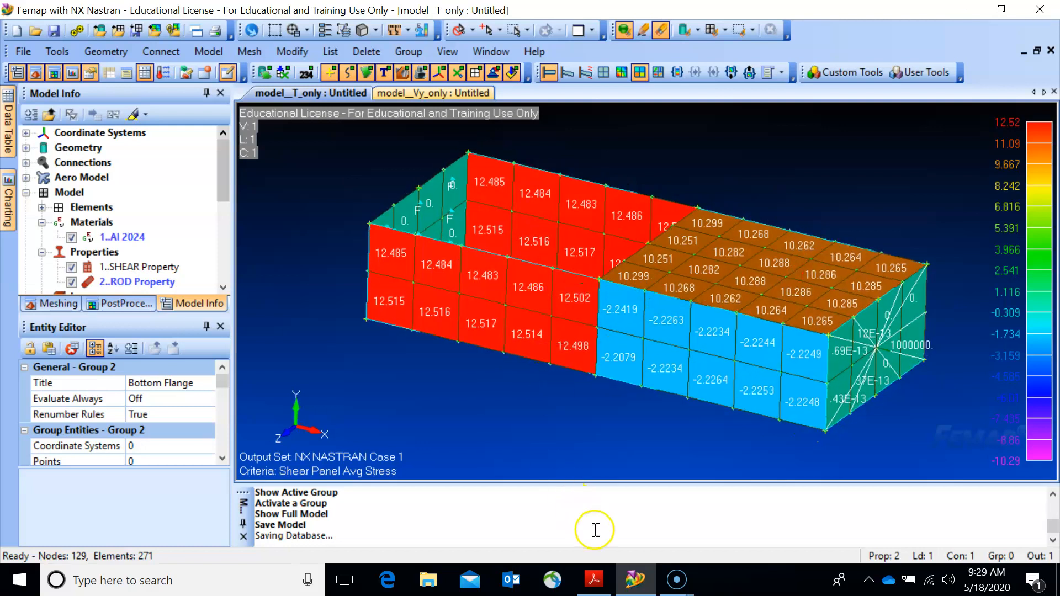
- Review the bay 1 torque-only shear flow derivation in AE418_Lecture_5.pdf in Acrobat Reader, and return to Femap
{"action": "left_click", "coordinate": [607, 578]}
{"action": "scroll", "coordinate": [485, 392], "scroll_direction": "down", "scroll_amount": 10}
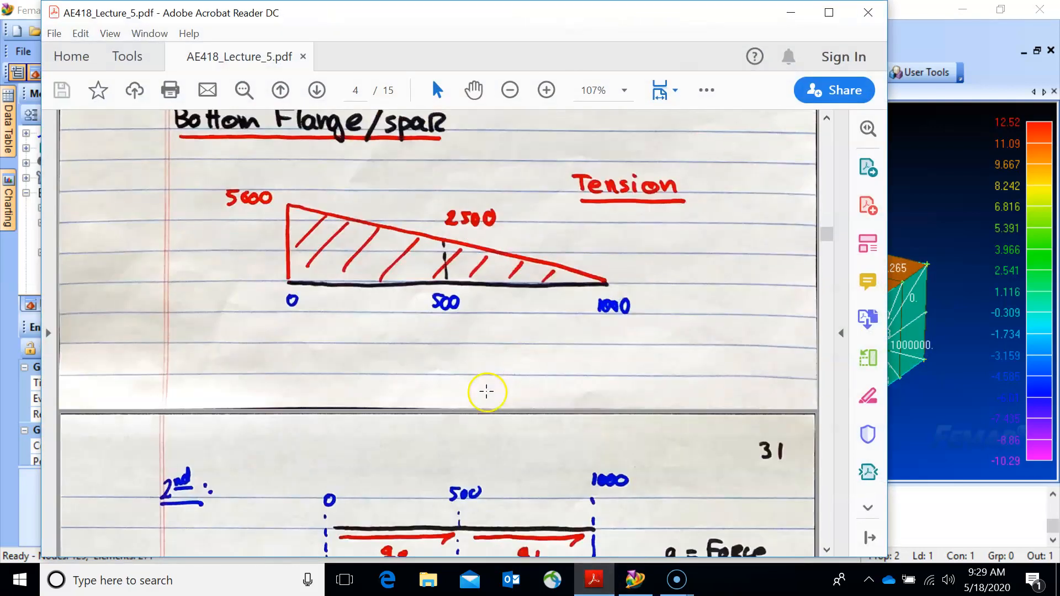
{"action": "scroll", "coordinate": [486, 392], "scroll_direction": "down", "scroll_amount": 6}
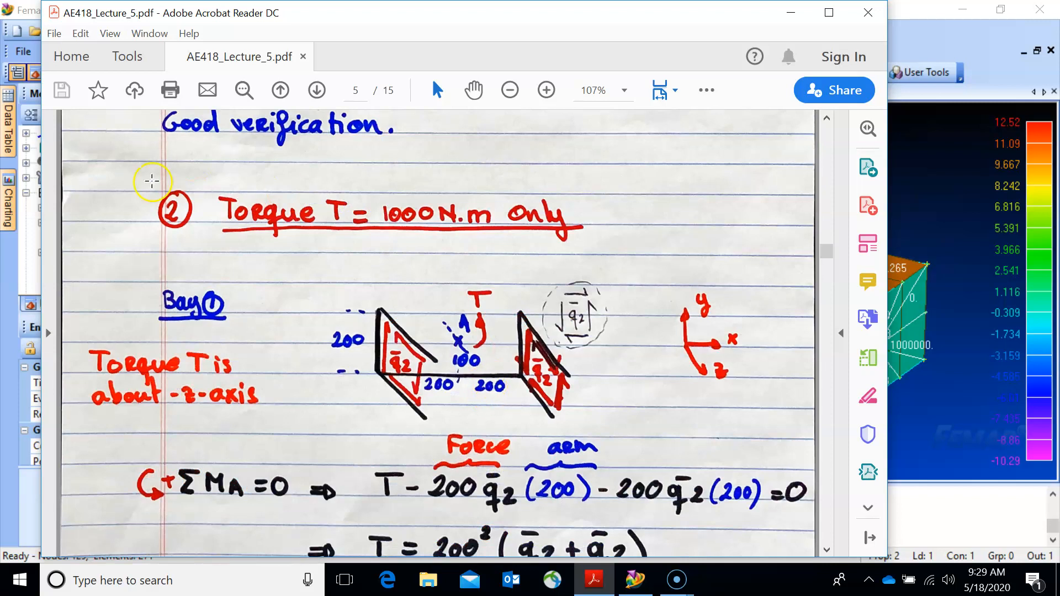
{"action": "scroll", "coordinate": [346, 254], "scroll_direction": "down", "scroll_amount": 8}
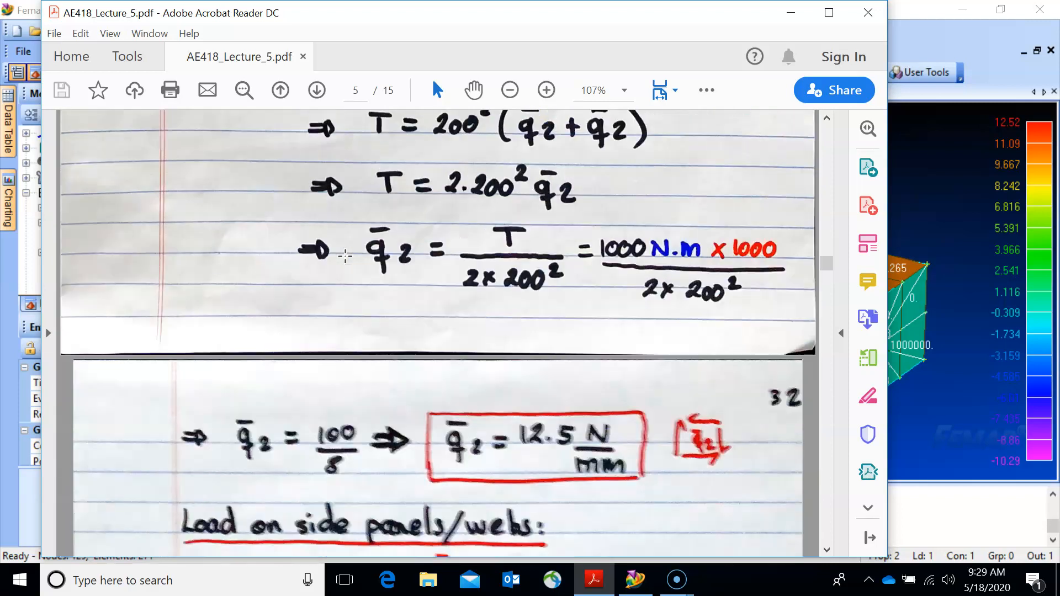
{"action": "scroll", "coordinate": [345, 256], "scroll_direction": "down", "scroll_amount": 3}
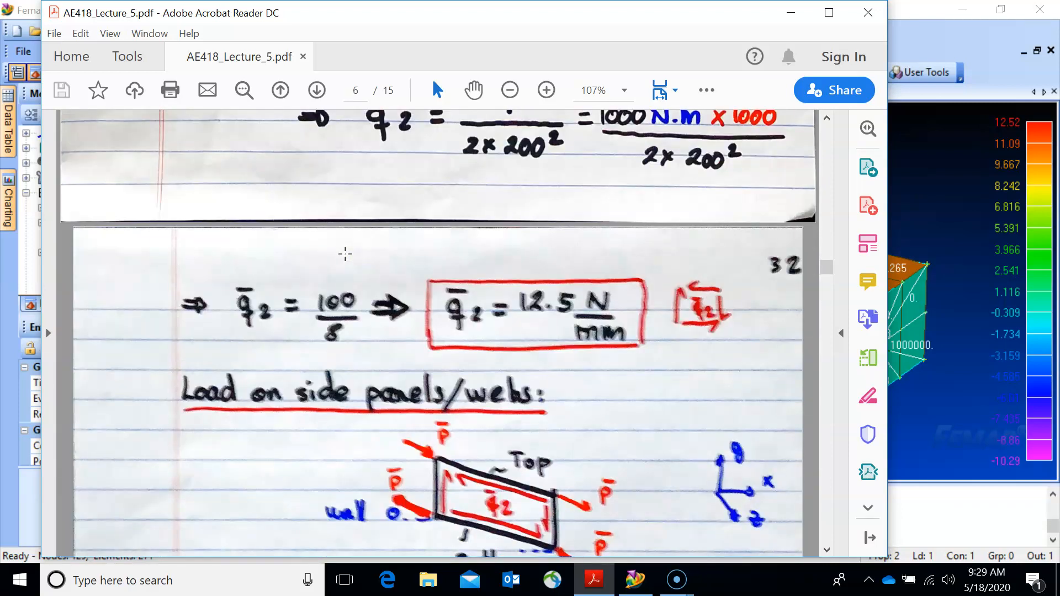
{"action": "scroll", "coordinate": [500, 315], "scroll_direction": "down", "scroll_amount": 2}
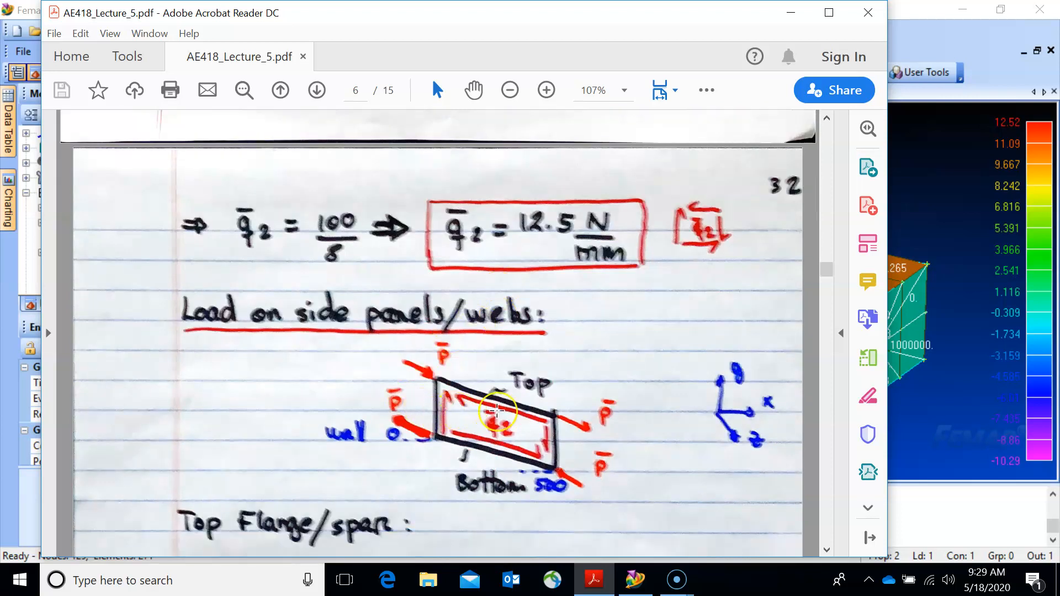
{"action": "scroll", "coordinate": [481, 388], "scroll_direction": "down", "scroll_amount": 1}
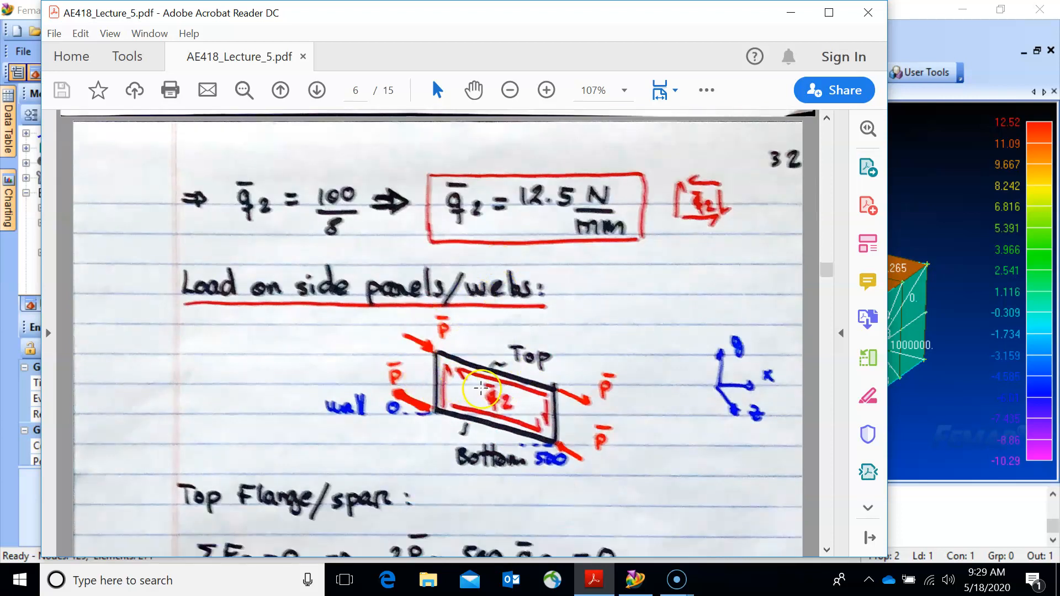
{"action": "left_click", "coordinate": [791, 12]}
- Examine the shear panel average stresses on the side webs and top panels of both bays from several angles
{"action": "middle_click_drag", "start_coordinate": [441, 314], "coordinate": [685, 328]}
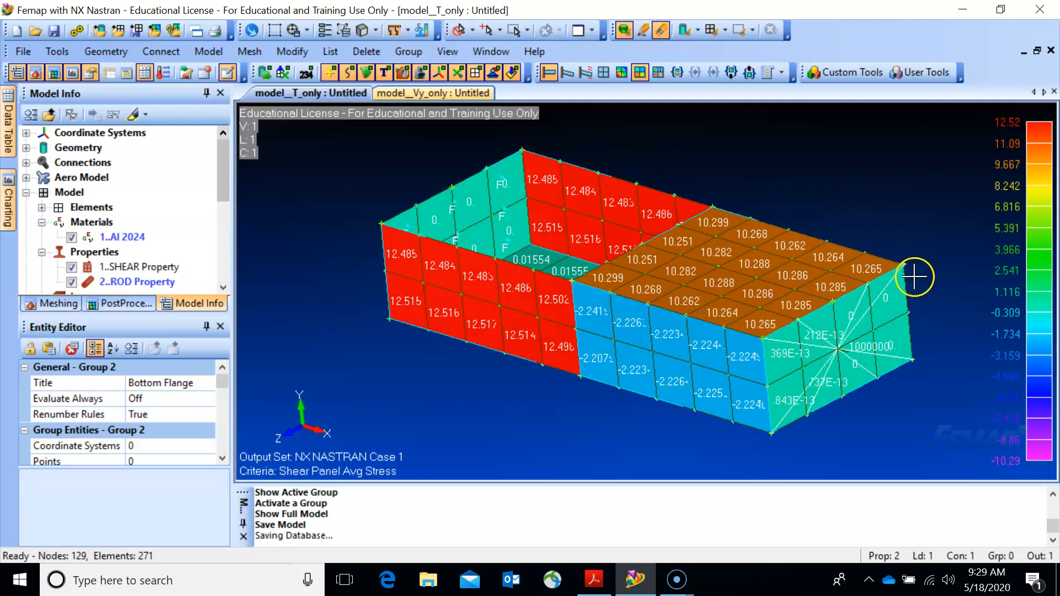
{"action": "middle_click_drag", "start_coordinate": [574, 362], "coordinate": [719, 306]}
{"action": "middle_click_drag", "start_coordinate": [795, 272], "coordinate": [708, 378]}
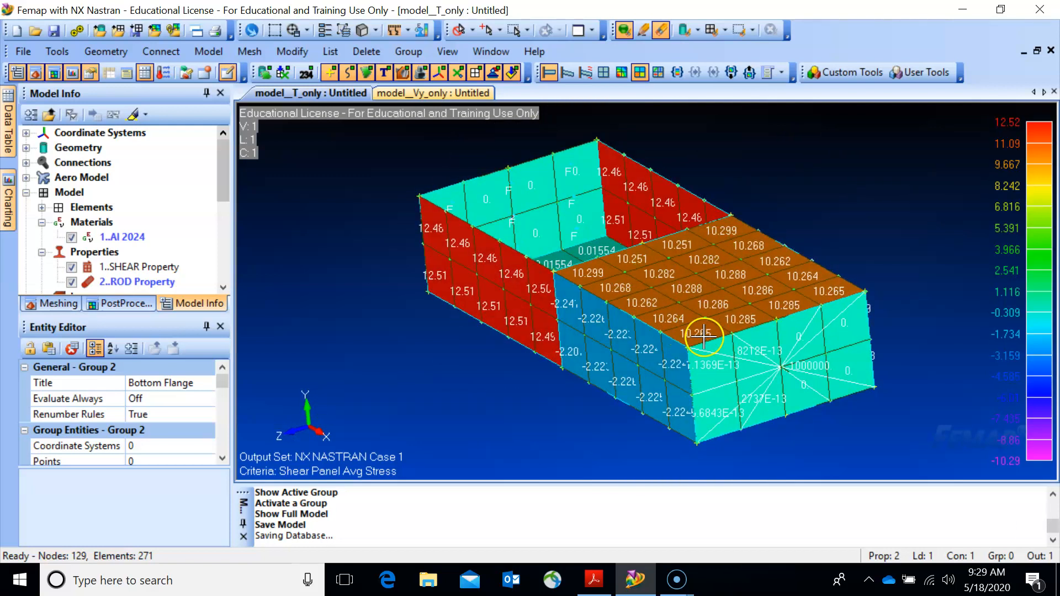
{"action": "middle_click_drag", "start_coordinate": [458, 214], "coordinate": [734, 352]}
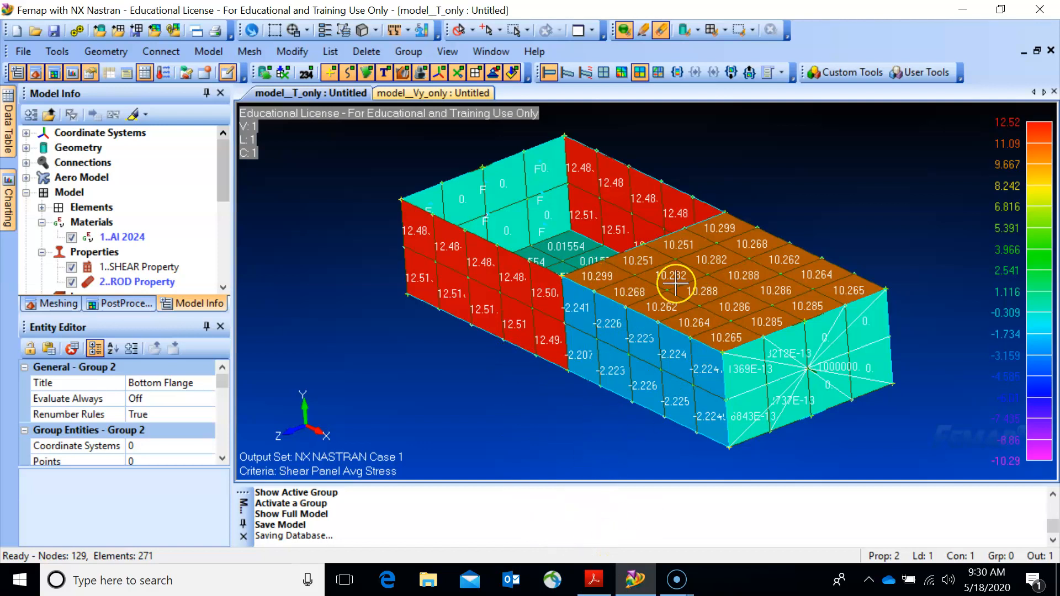
- Switch to AE418_Lecture_5.pdf to review the flange force and bay 2 shear flow results under torque, and return to Femap
{"action": "left_click", "coordinate": [594, 579]}
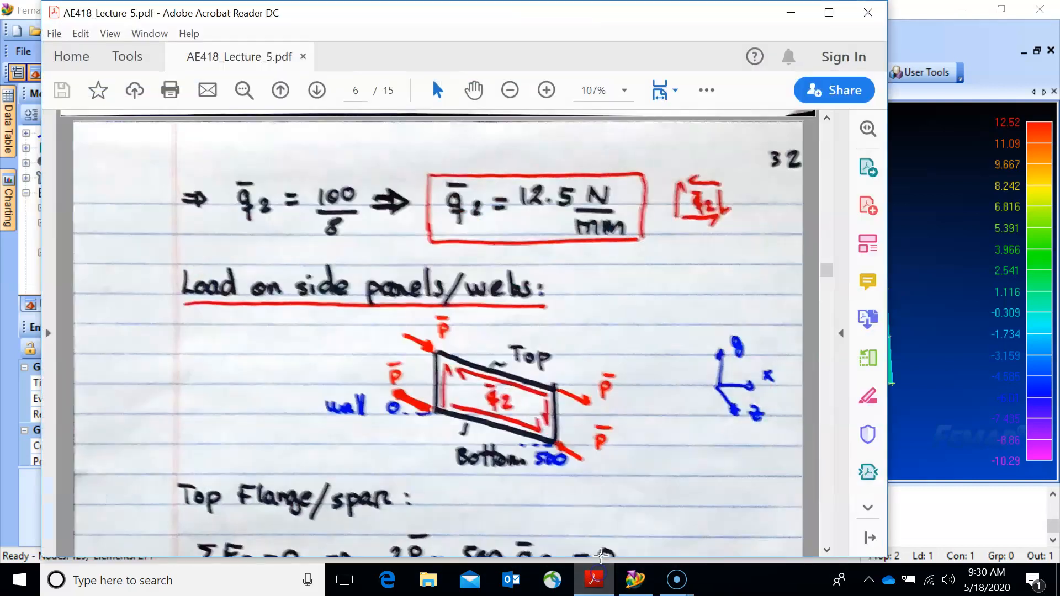
{"action": "scroll", "coordinate": [509, 405], "scroll_direction": "down", "scroll_amount": 10}
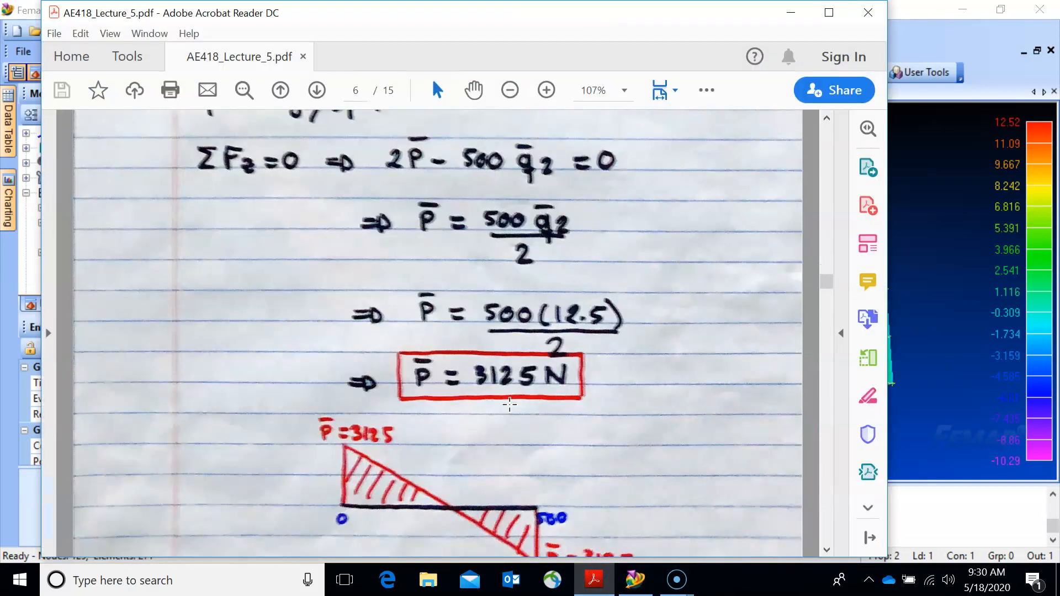
{"action": "scroll", "coordinate": [509, 405], "scroll_direction": "down", "scroll_amount": 10}
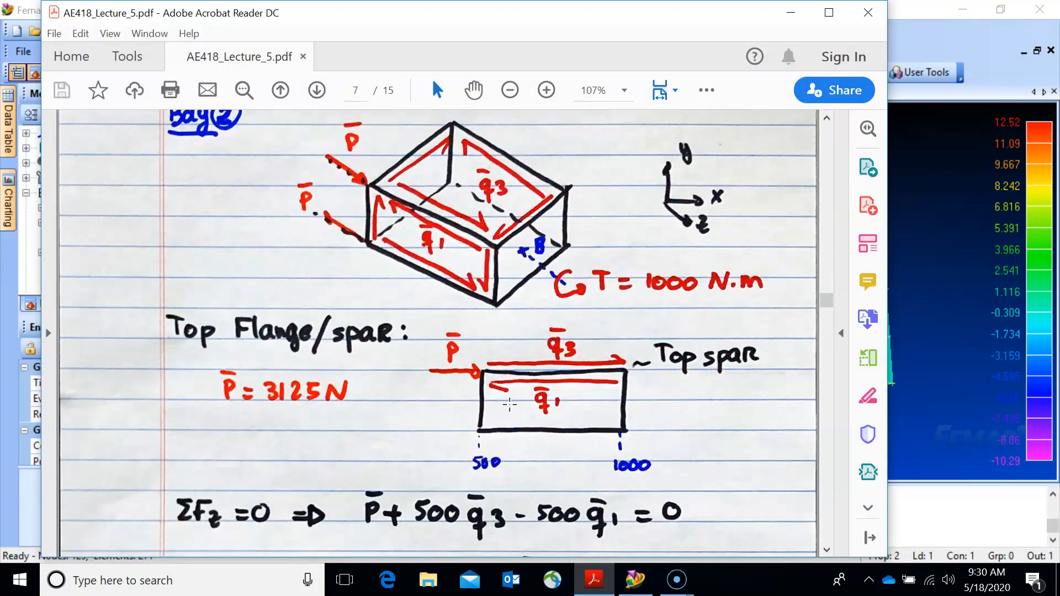
{"action": "scroll", "coordinate": [509, 404], "scroll_direction": "down", "scroll_amount": 6}
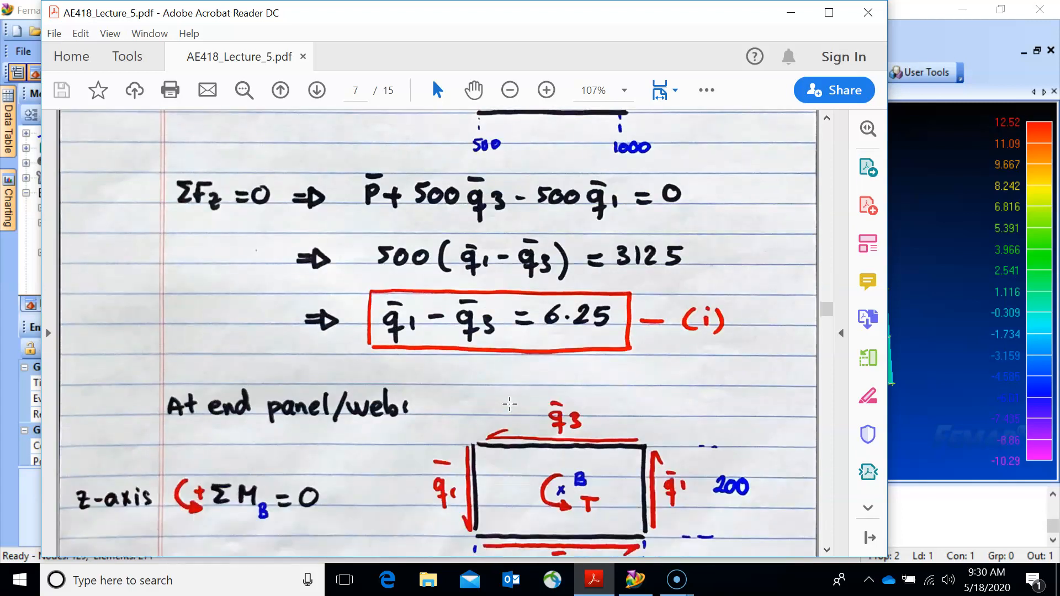
{"action": "scroll", "coordinate": [501, 399], "scroll_direction": "down", "scroll_amount": 10}
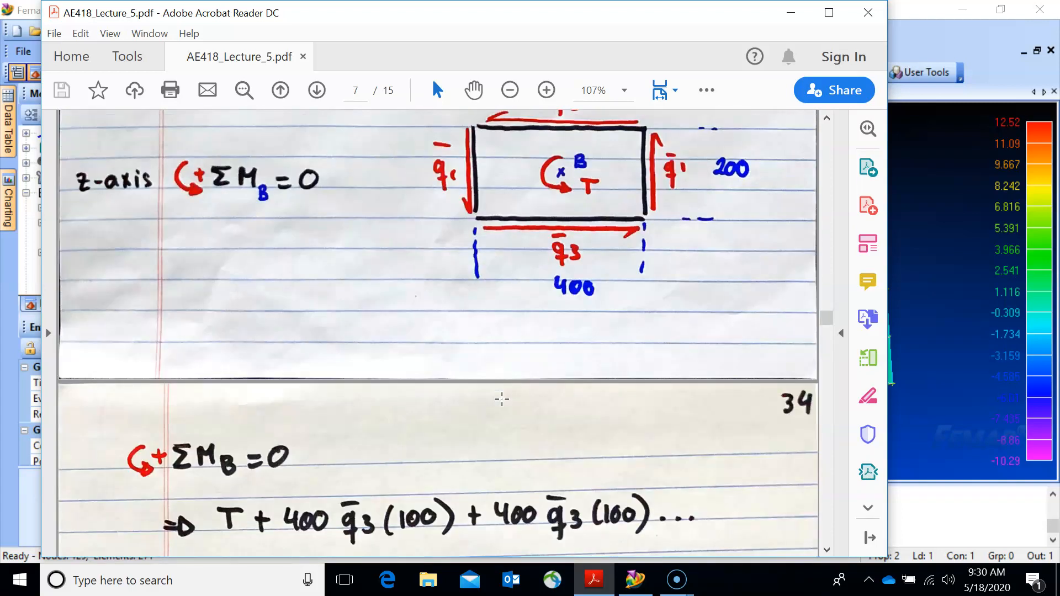
{"action": "scroll", "coordinate": [501, 398], "scroll_direction": "down", "scroll_amount": 6}
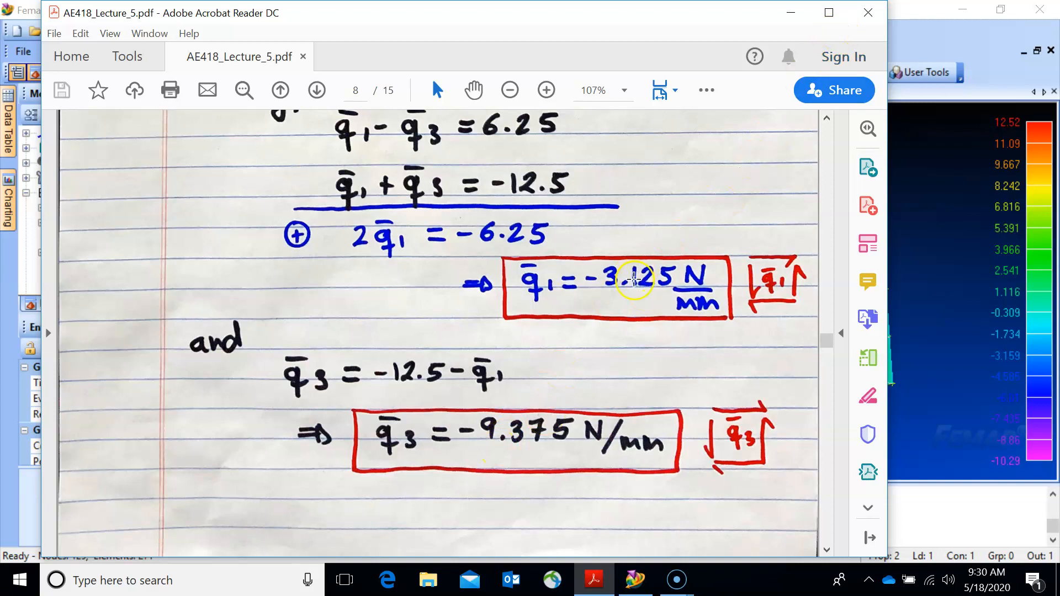
{"action": "left_click", "coordinate": [791, 12]}
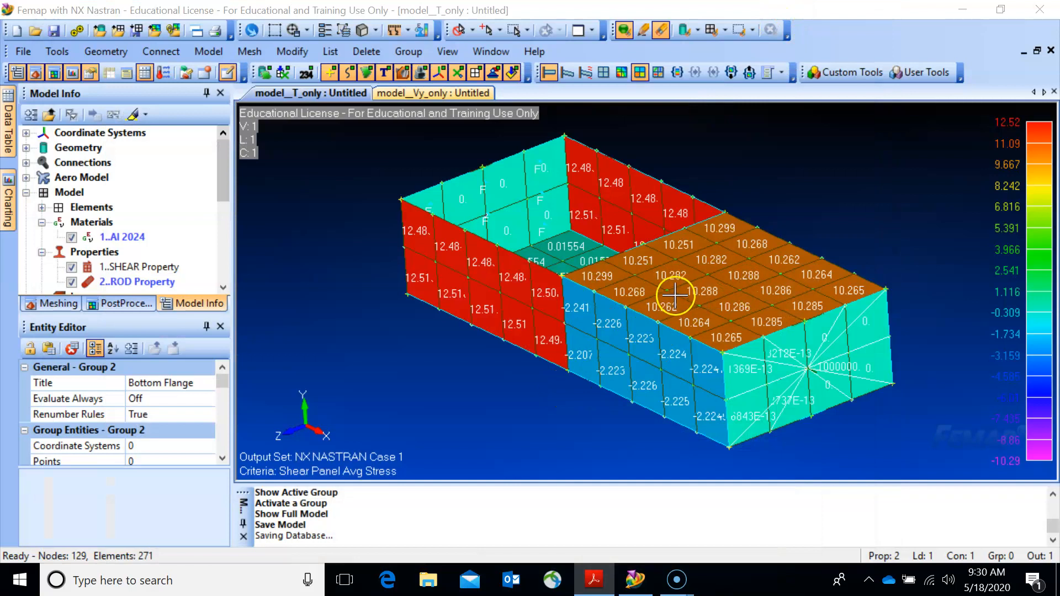
- Set the contour style of the torsion-only view to Contour
{"action": "middle_click_drag", "start_coordinate": [738, 318], "coordinate": [784, 301]}
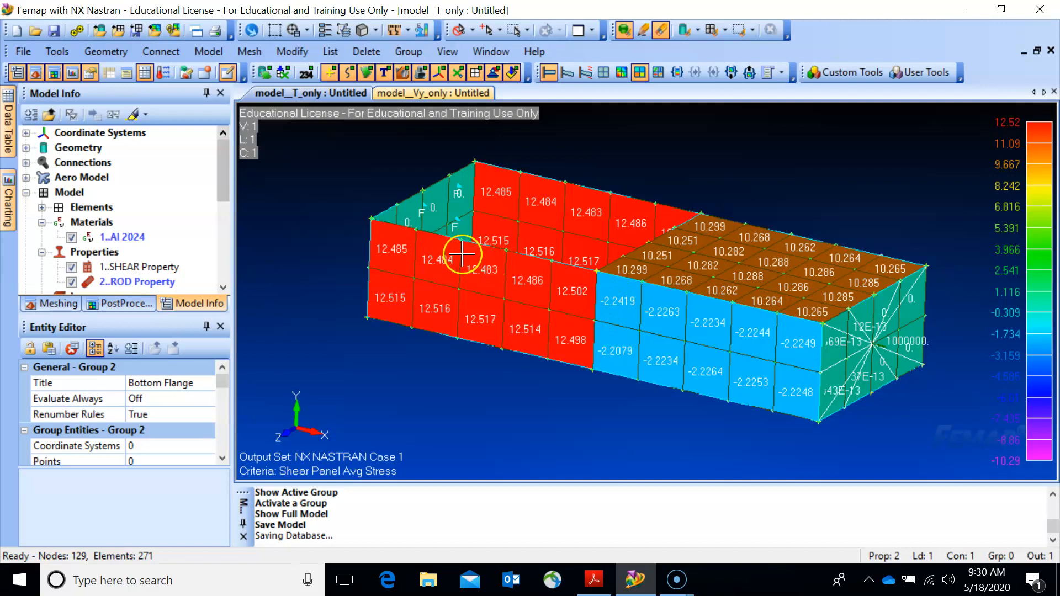
{"action": "key", "text": "F6"}
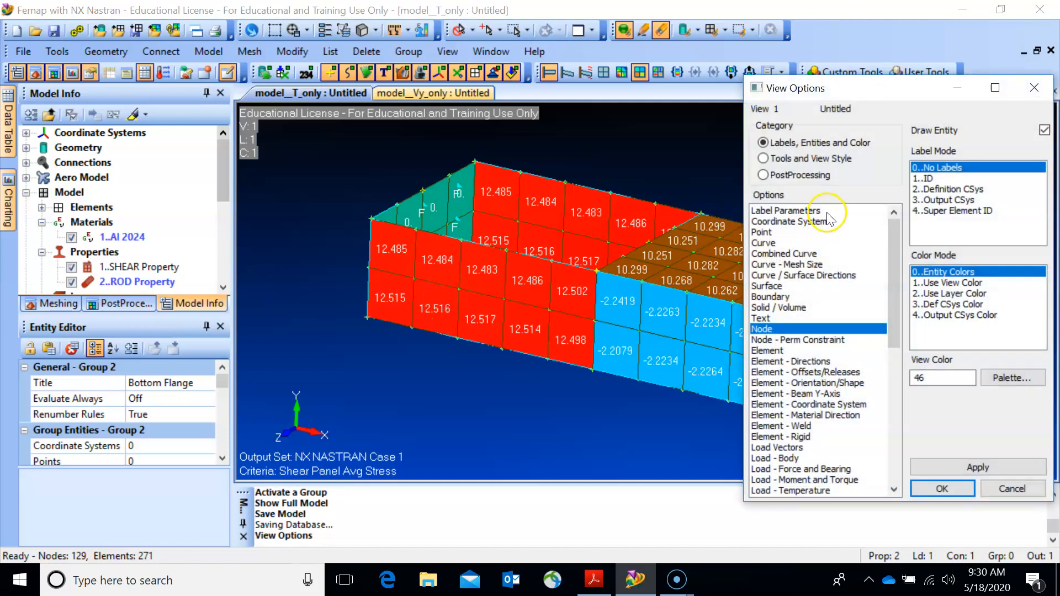
{"action": "left_click", "coordinate": [1012, 488]}
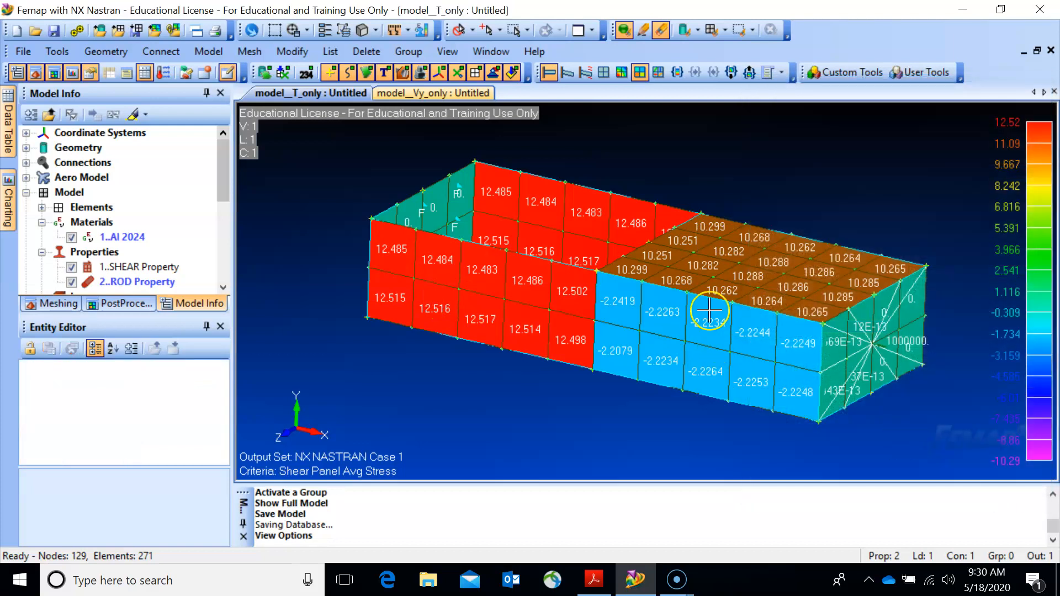
{"action": "key", "text": "F5"}
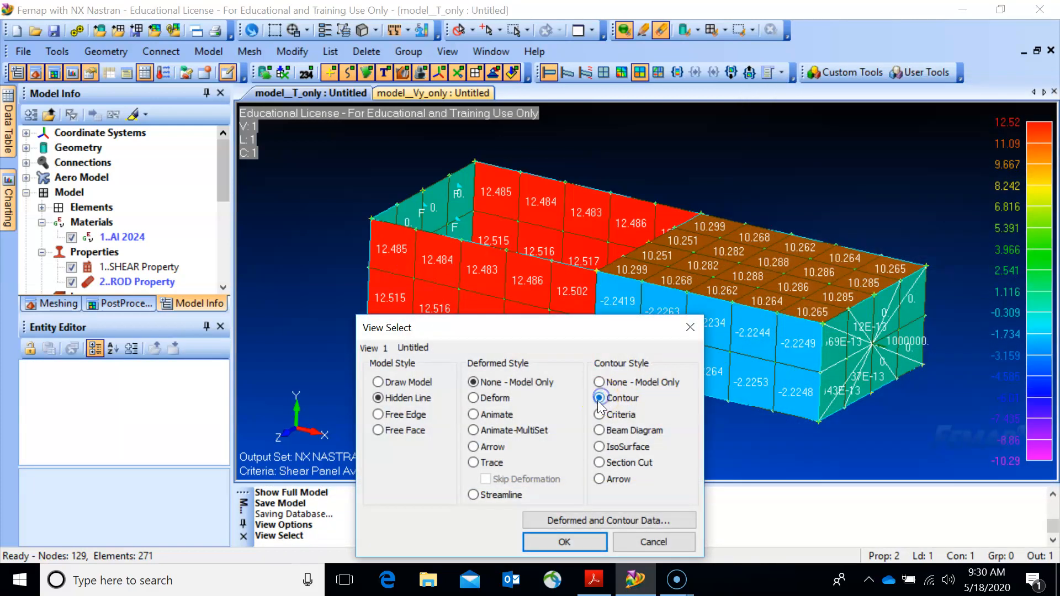
{"action": "left_click", "coordinate": [558, 542]}
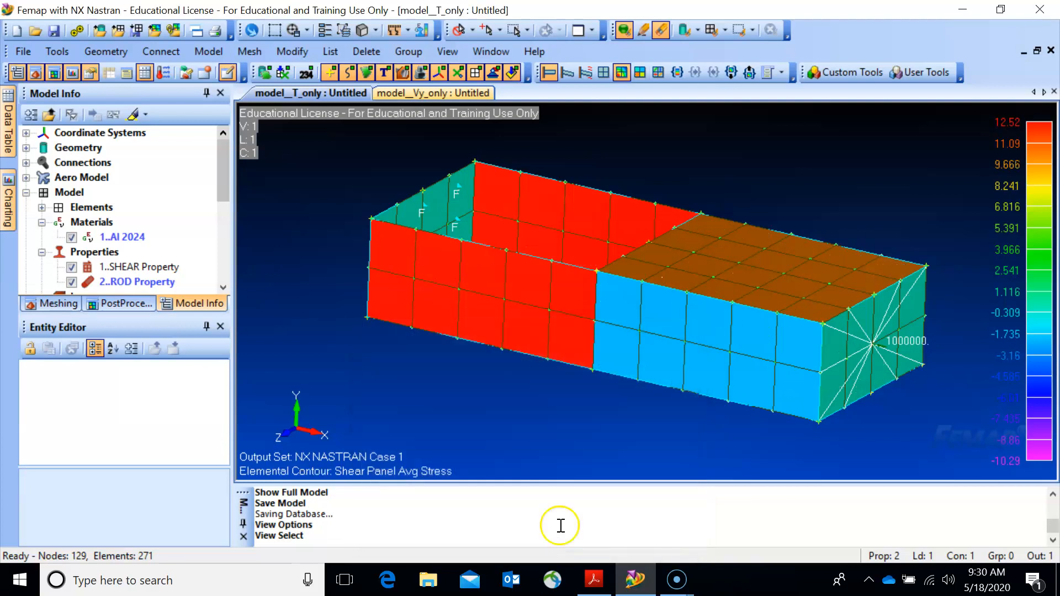
- Keep 6020..Shear Panel Avg Stress as the contour vector and show the torsion-only model in its deformed shape
{"action": "key", "text": "F5"}
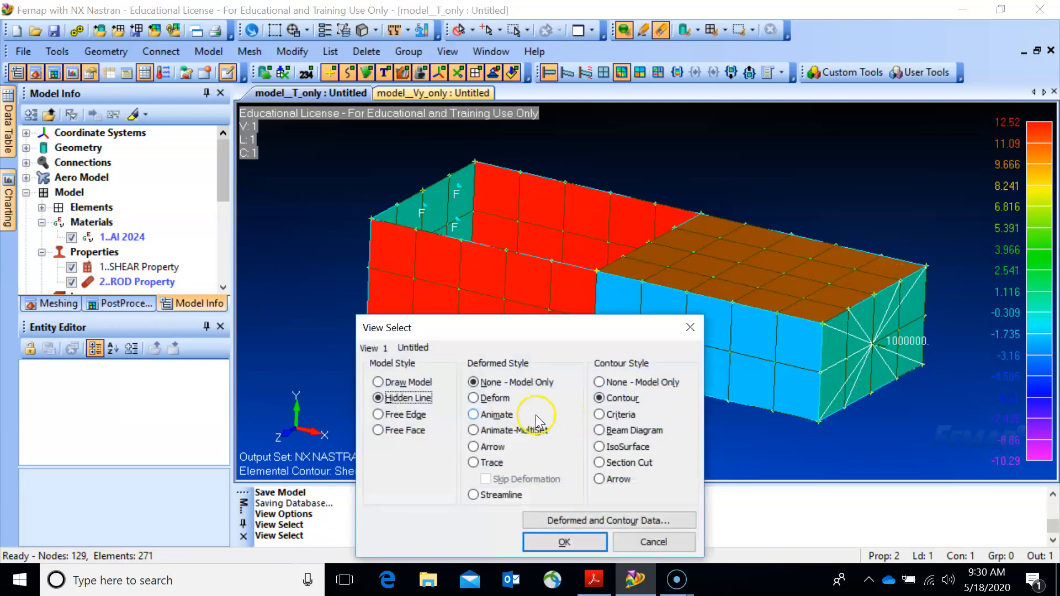
{"action": "left_click", "coordinate": [560, 519]}
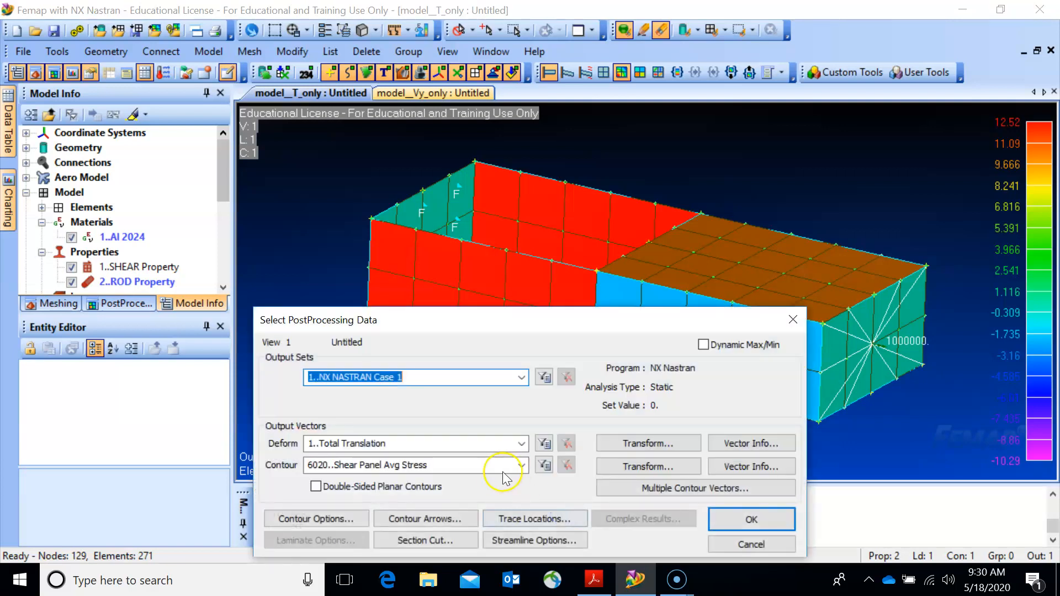
{"action": "left_click", "coordinate": [520, 467]}
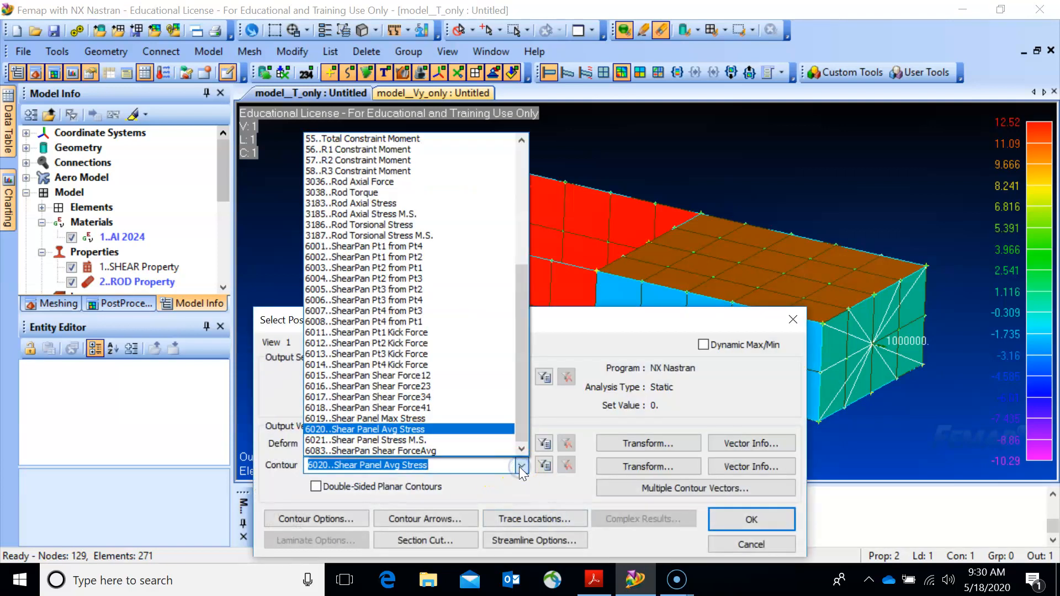
{"action": "left_click", "coordinate": [456, 431]}
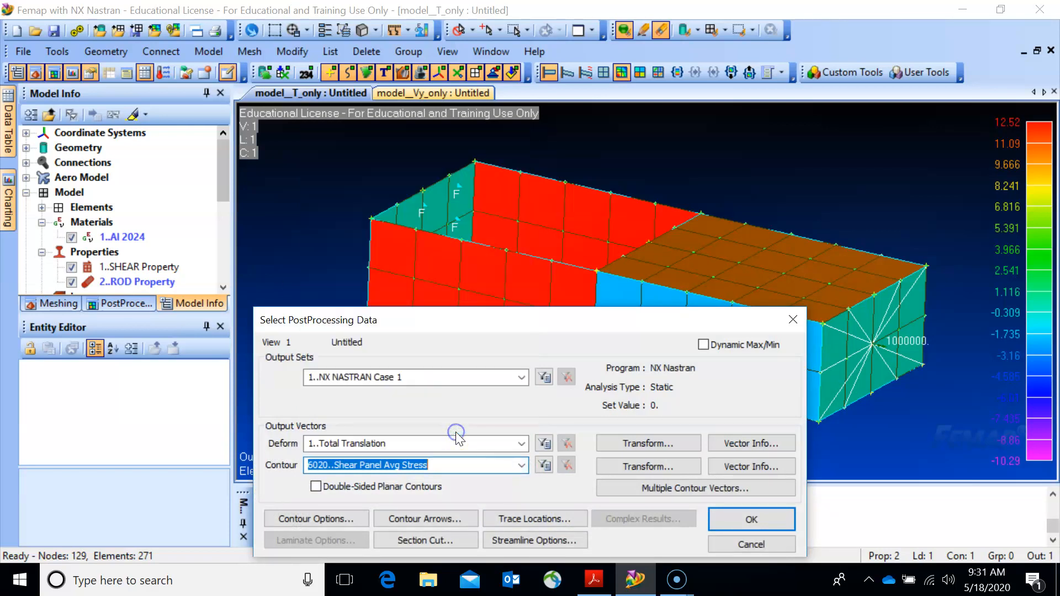
{"action": "left_click", "coordinate": [722, 521]}
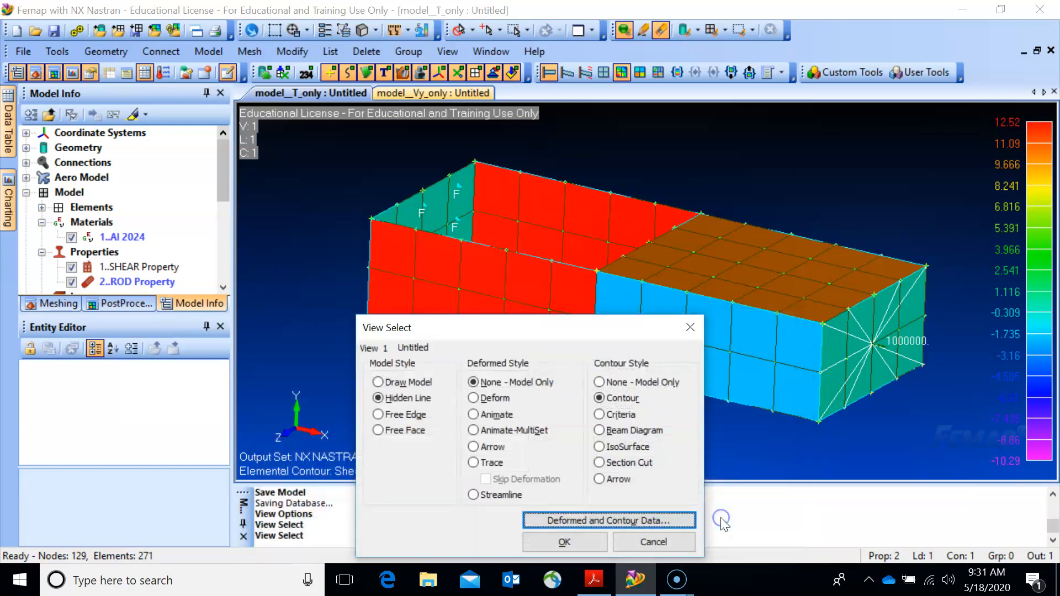
{"action": "left_click", "coordinate": [574, 539]}
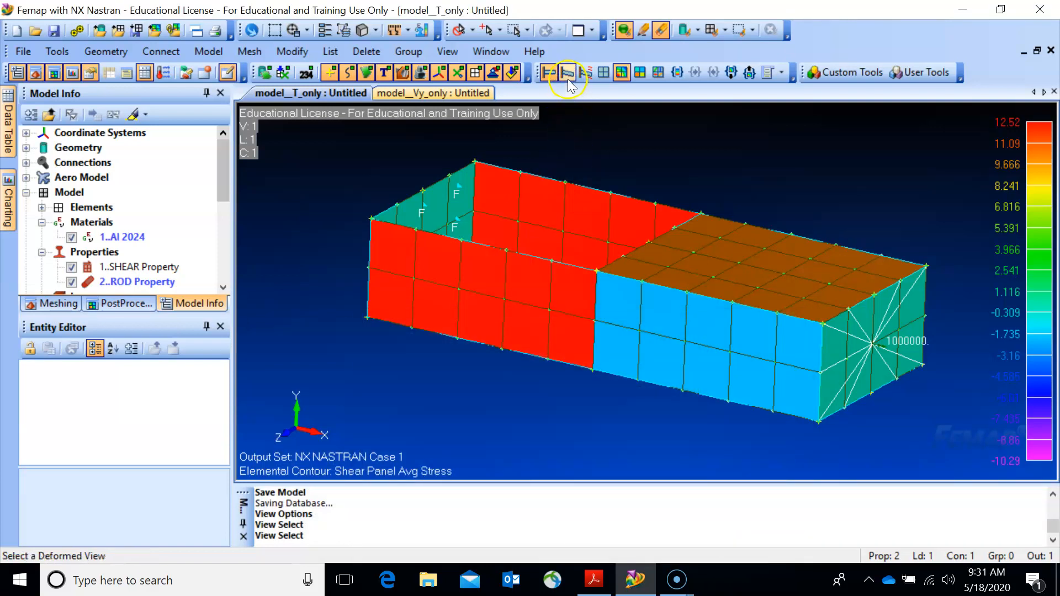
{"action": "left_click", "coordinate": [567, 74]}
{"action": "middle_click_drag", "start_coordinate": [627, 254], "coordinate": [701, 237]}
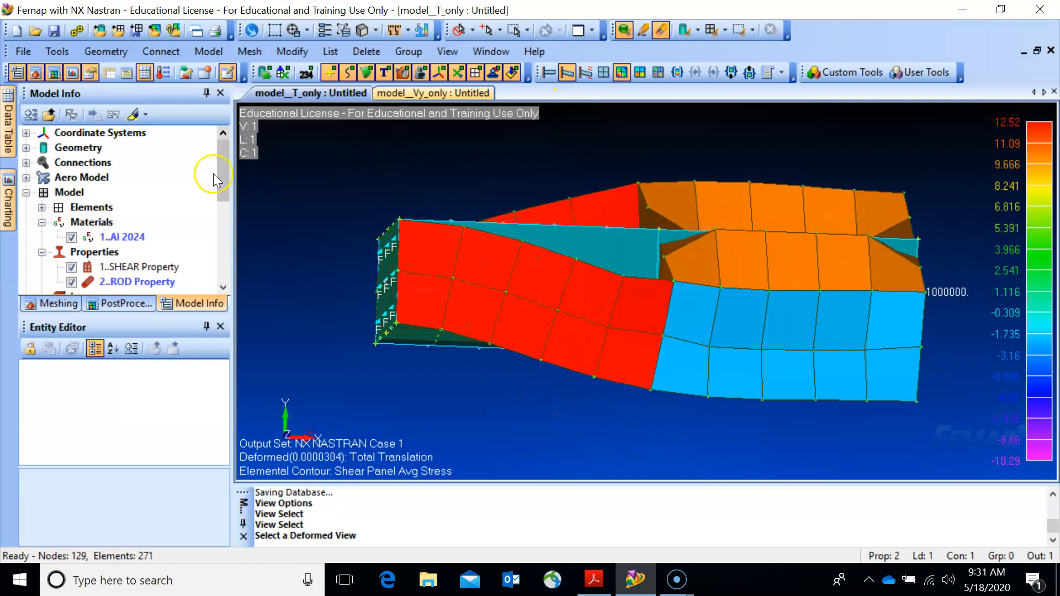
- Expand the Geometry list and hide ruled surfaces 1 to 10 to expose the deformed mesh
{"action": "left_click", "coordinate": [24, 150]}
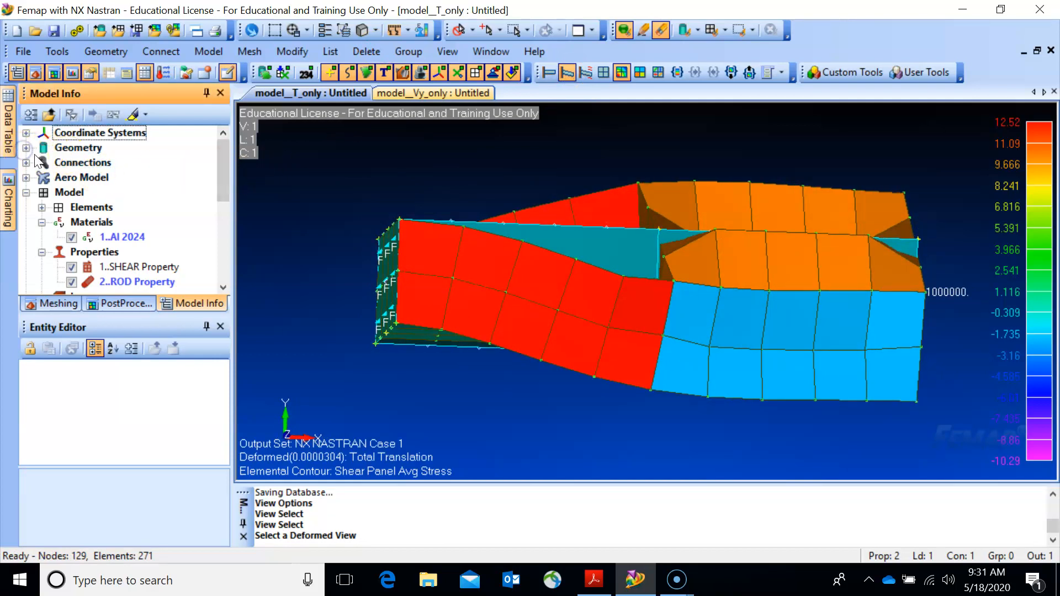
{"action": "left_click", "coordinate": [25, 148]}
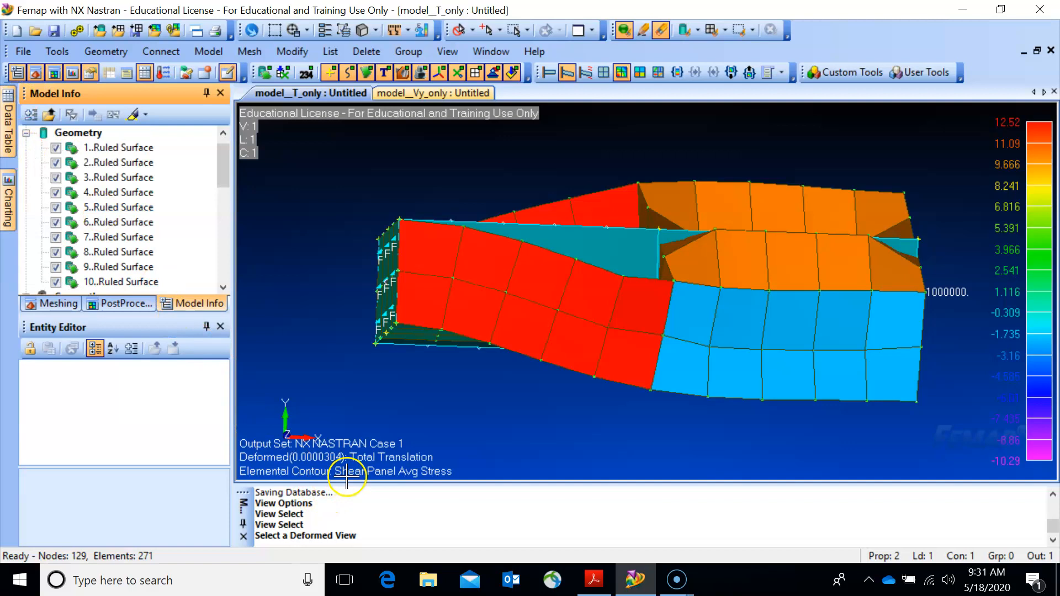
{"action": "left_click", "coordinate": [56, 147]}
{"action": "left_click", "coordinate": [56, 163]}
{"action": "left_click", "coordinate": [56, 178]}
{"action": "left_click", "coordinate": [56, 192]}
{"action": "left_click", "coordinate": [56, 207]}
{"action": "left_click", "coordinate": [56, 222]}
{"action": "left_click", "coordinate": [56, 237]}
{"action": "left_click", "coordinate": [56, 251]}
{"action": "left_click", "coordinate": [56, 266]}
{"action": "left_click", "coordinate": [56, 281]}
{"action": "middle_click_drag", "start_coordinate": [422, 221], "coordinate": [521, 328]}
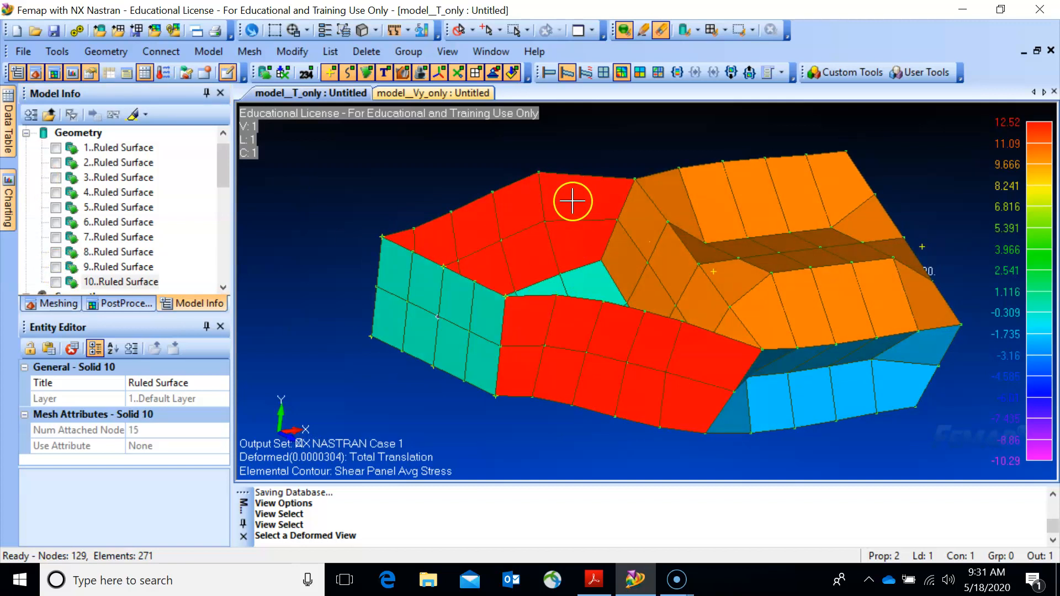
- Inspect the deformed torsion-only mesh from several angles and return the view to its undeformed shape
{"action": "middle_click_drag", "start_coordinate": [569, 222], "coordinate": [491, 229]}
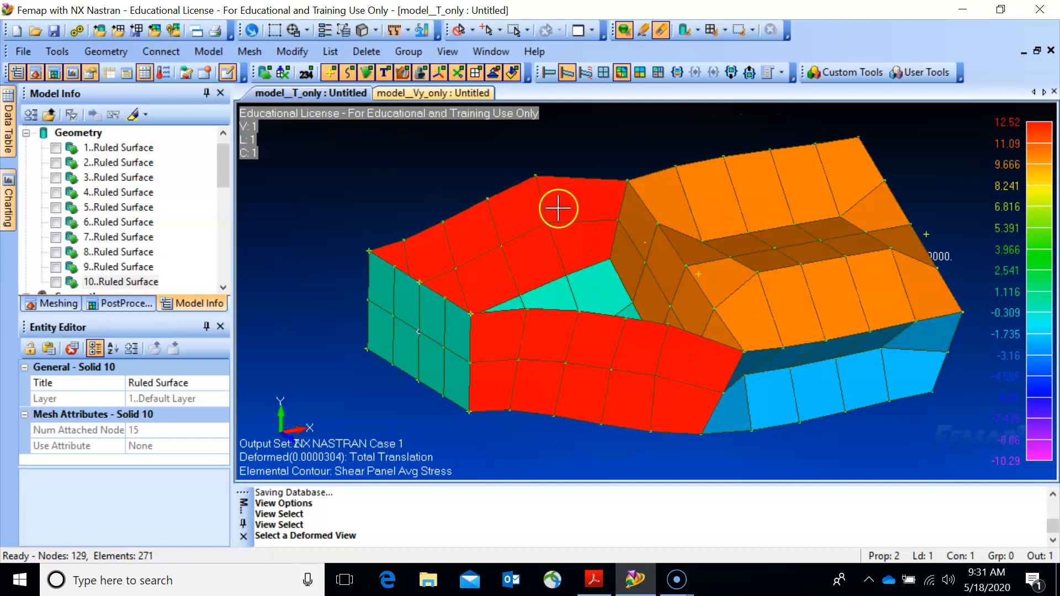
{"action": "middle_click_drag", "start_coordinate": [558, 210], "coordinate": [579, 347]}
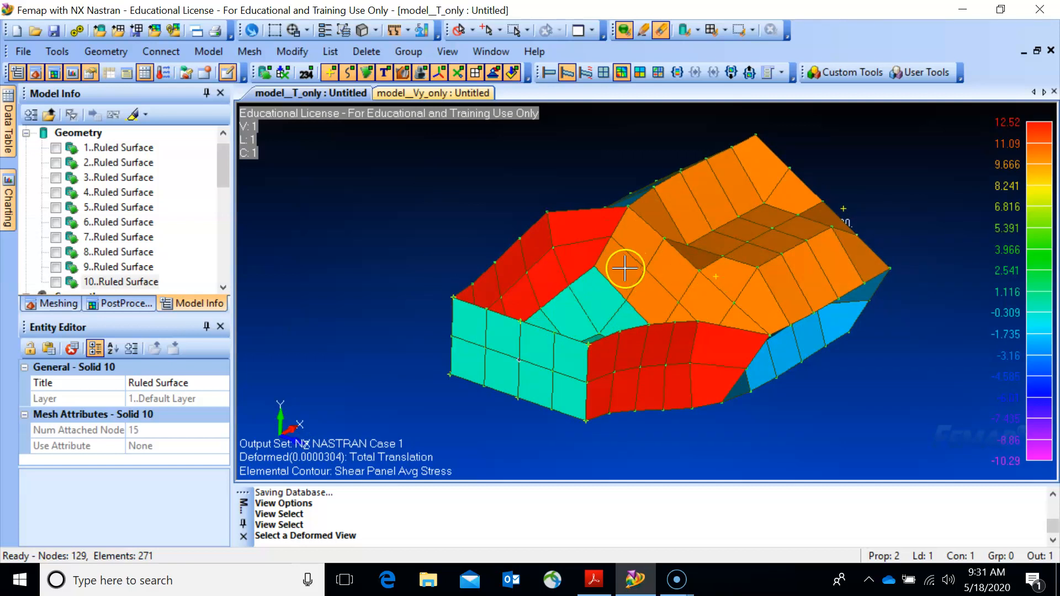
{"action": "middle_click_drag", "start_coordinate": [622, 272], "coordinate": [672, 252]}
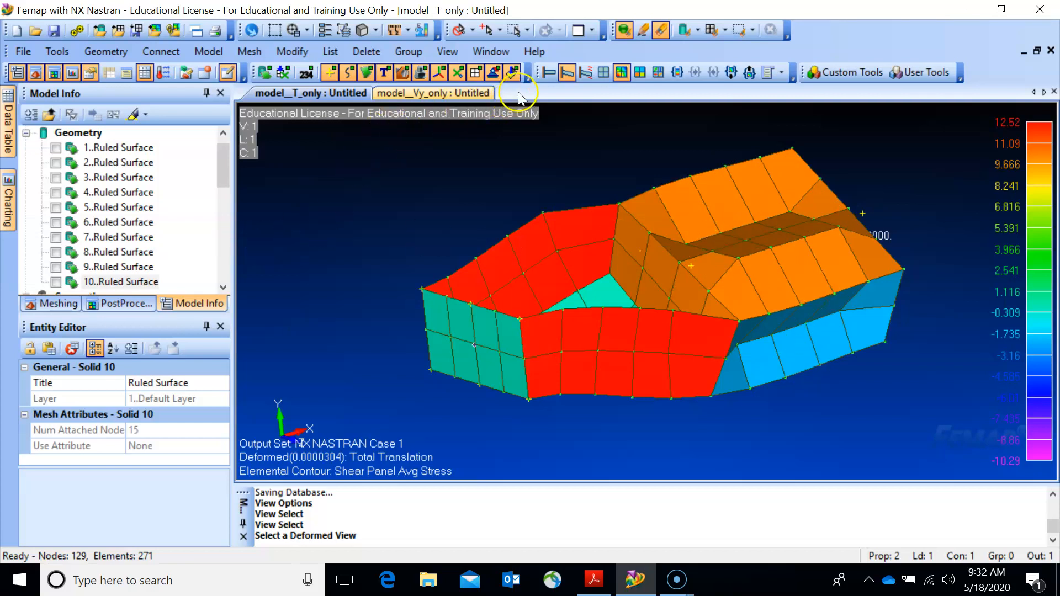
{"action": "left_click", "coordinate": [547, 78]}
{"action": "middle_click_drag", "start_coordinate": [548, 268], "coordinate": [436, 284]}
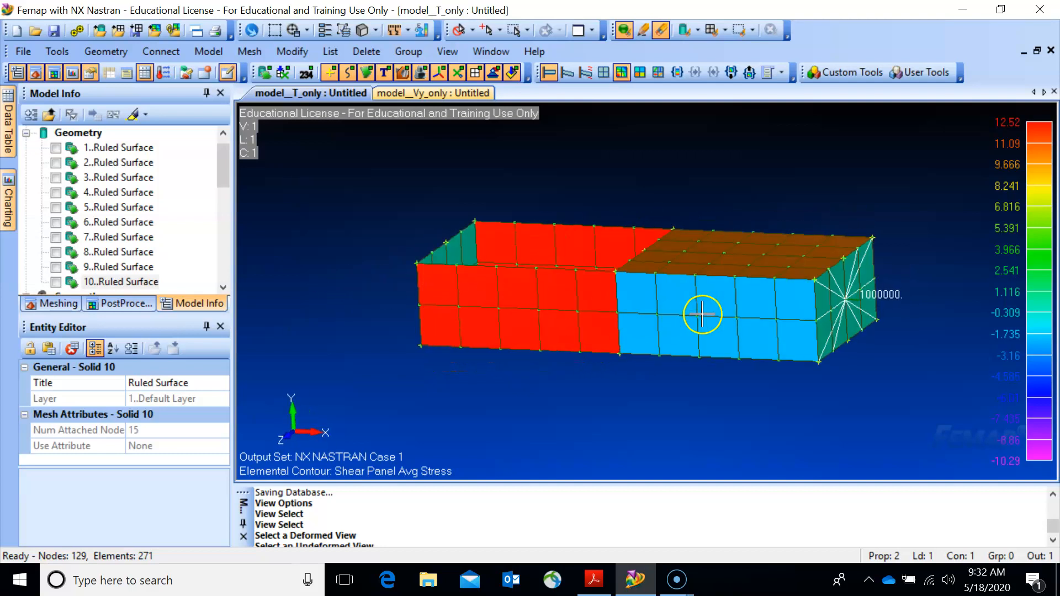
{"action": "middle_click_drag", "start_coordinate": [752, 302], "coordinate": [603, 286]}
- Set the contour style of the torsion-only view to Criteria to label each panel with its shear stress
{"action": "key", "text": "F5"}
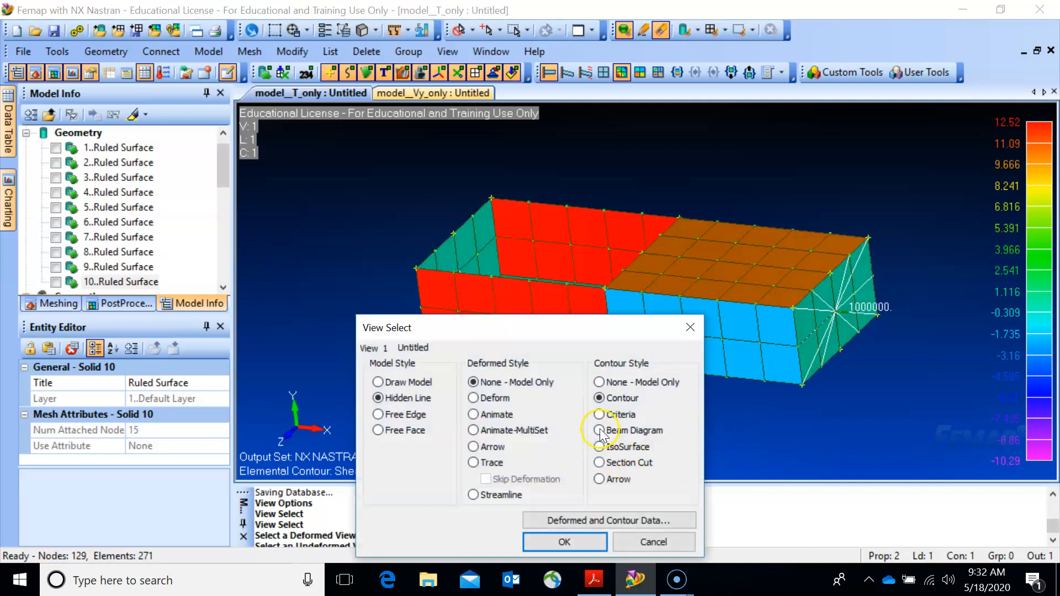
{"action": "left_click", "coordinate": [563, 543]}
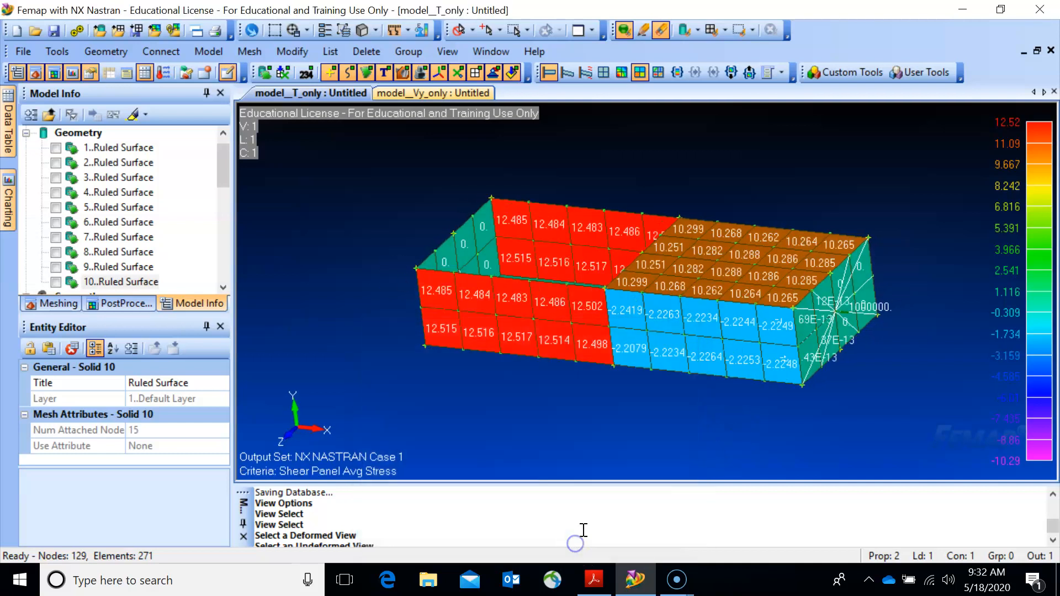
{"action": "middle_click_drag", "start_coordinate": [542, 426], "coordinate": [560, 406]}
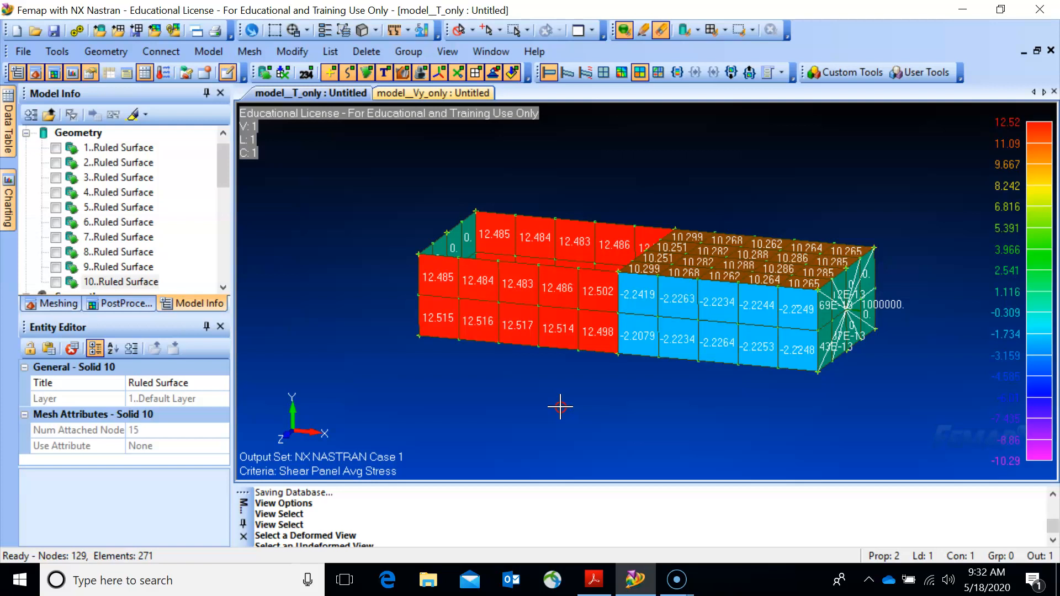
{"action": "middle_click_drag", "start_coordinate": [560, 406], "coordinate": [559, 404]}
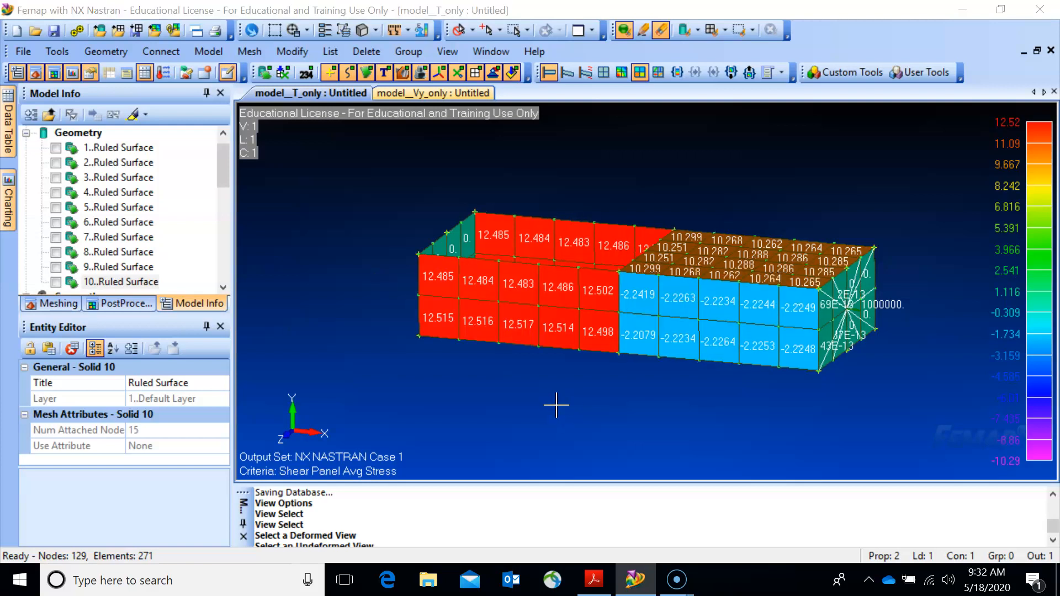
{"action": "key", "text": "F6"}
{"action": "left_click", "coordinate": [1005, 486]}
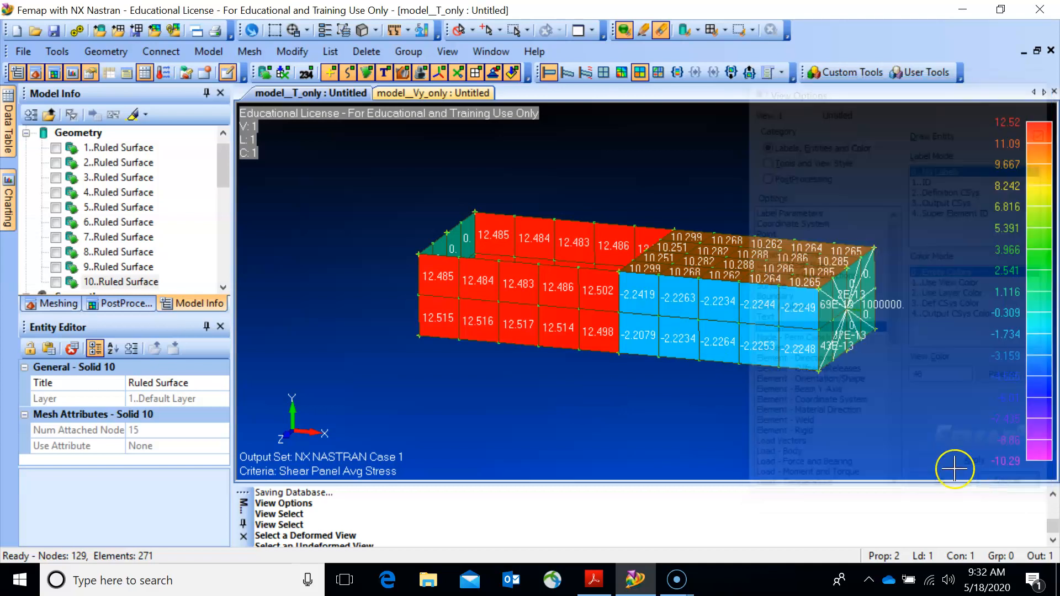
- Select 1..Total Translation as the contour vector of the torsion-only view
{"action": "key", "text": "F5"}
{"action": "left_click", "coordinate": [609, 520]}
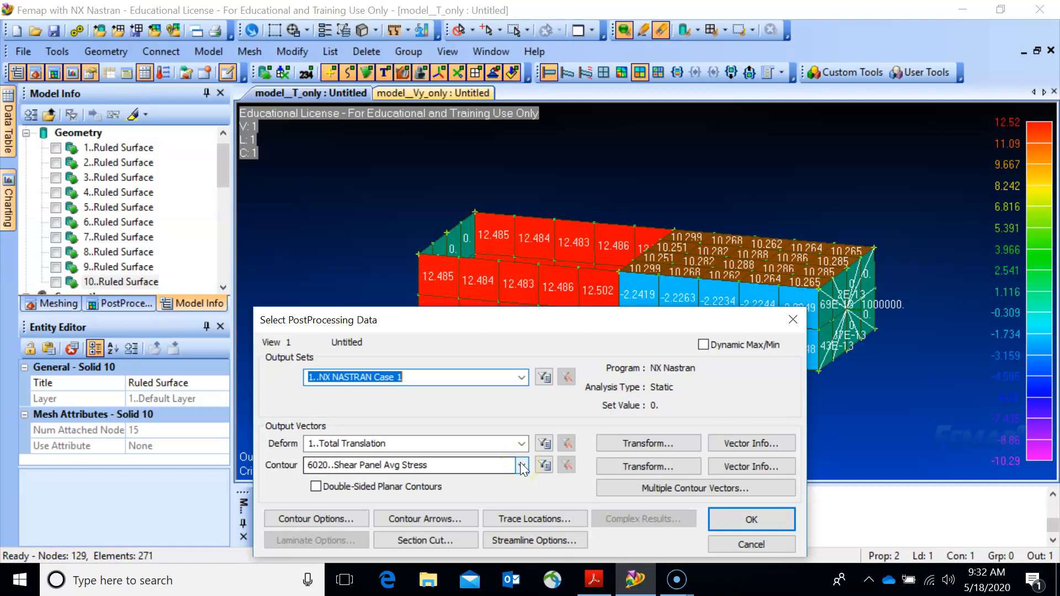
{"action": "left_click", "coordinate": [522, 466]}
{"action": "left_click_drag", "start_coordinate": [522, 419], "coordinate": [545, 276]}
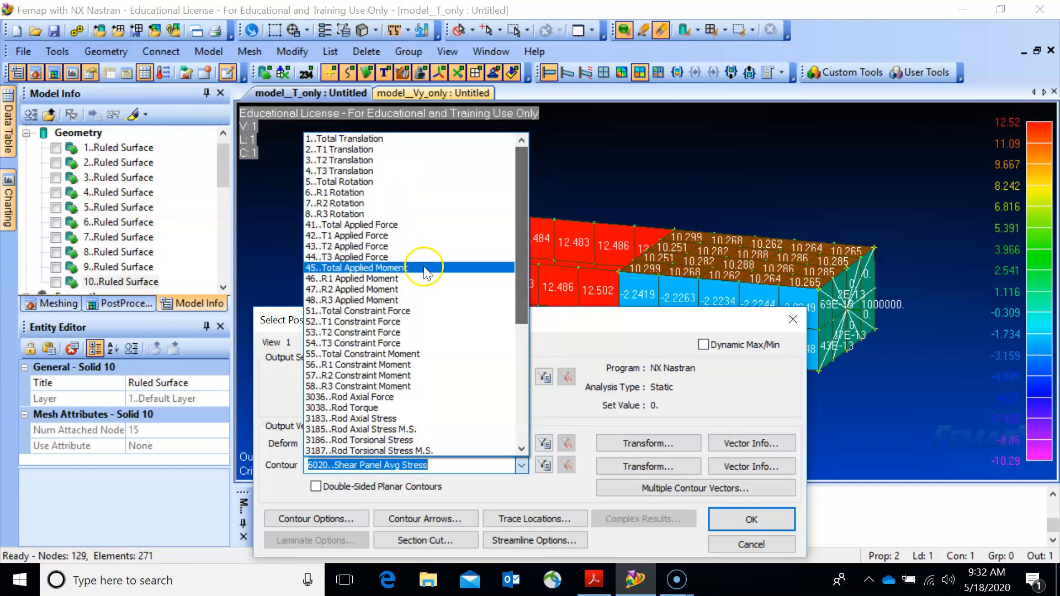
{"action": "left_click", "coordinate": [358, 138]}
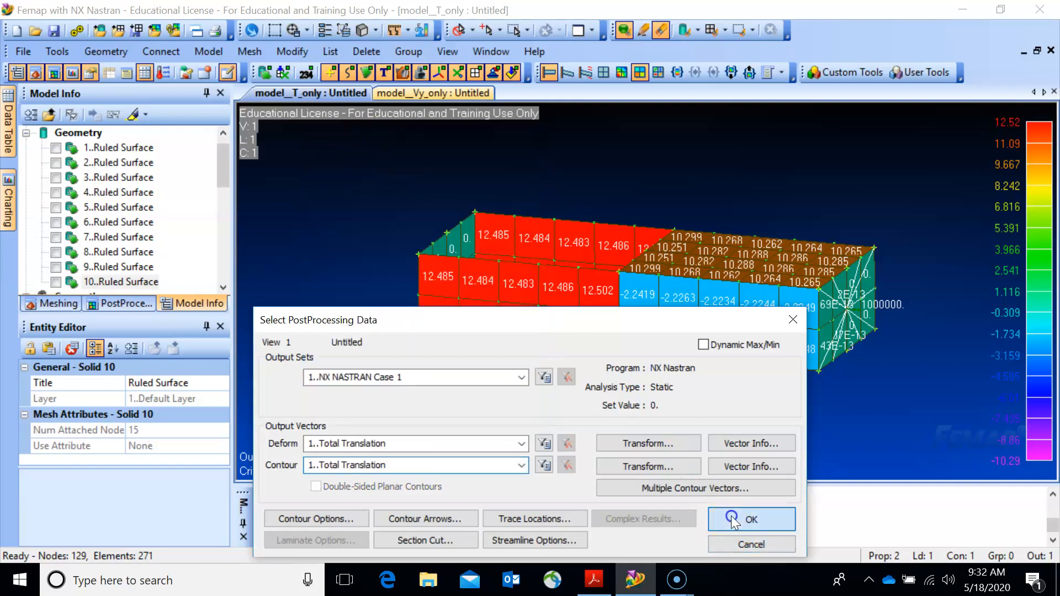
{"action": "left_click", "coordinate": [742, 518]}
{"action": "left_click", "coordinate": [565, 541]}
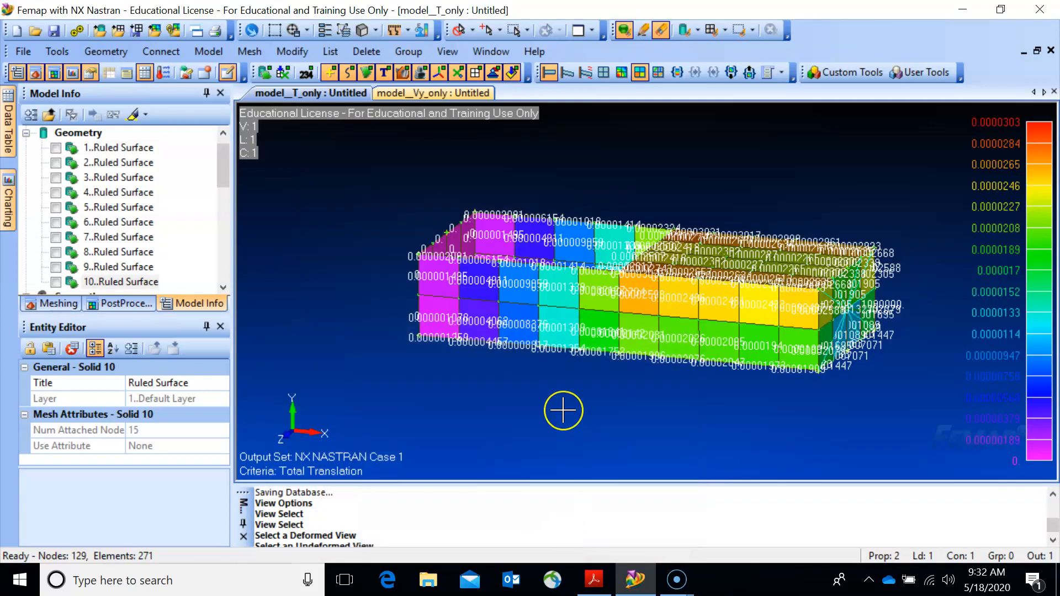
- Set the contour style to Contour and examine the total translation distribution along both bays of the box beam
{"action": "key", "text": "F5"}
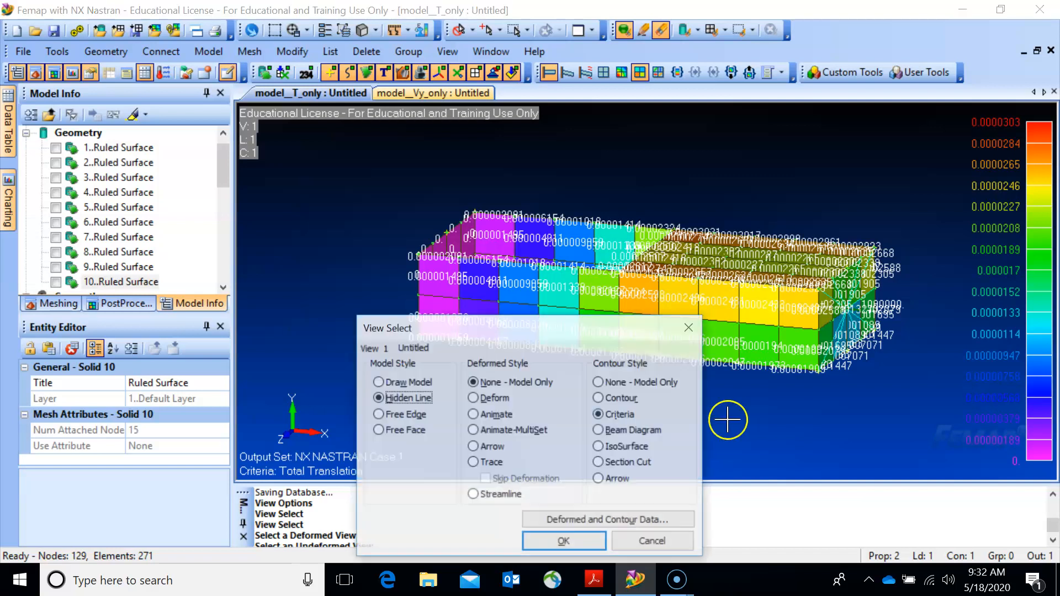
{"action": "left_click", "coordinate": [577, 540]}
{"action": "left_click_drag", "start_coordinate": [587, 414], "coordinate": [651, 414]}
{"action": "middle_click_drag", "start_coordinate": [651, 414], "coordinate": [613, 409]}
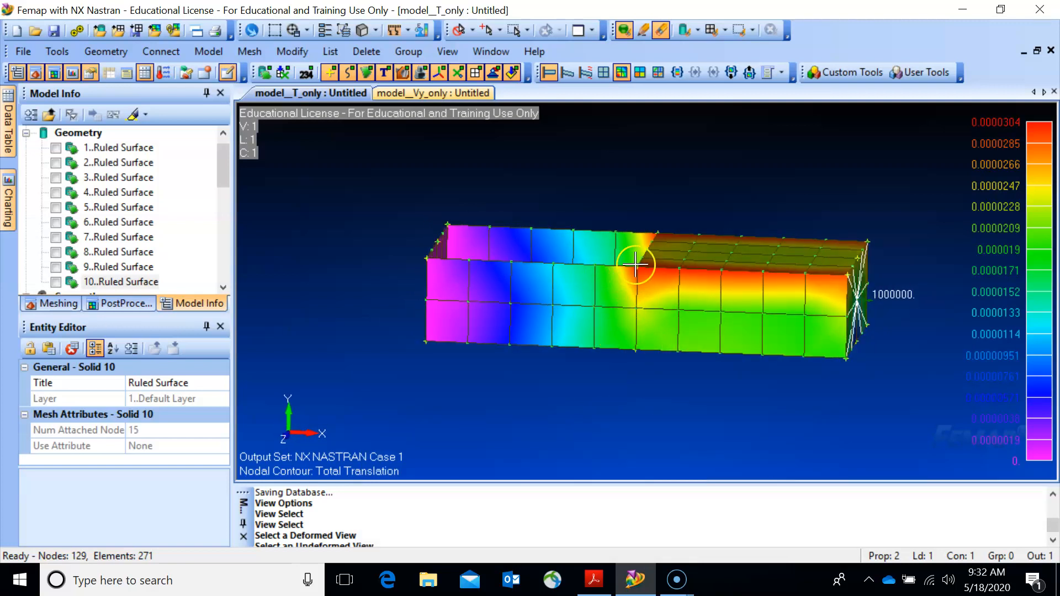
{"action": "middle_click_drag", "start_coordinate": [605, 289], "coordinate": [630, 246]}
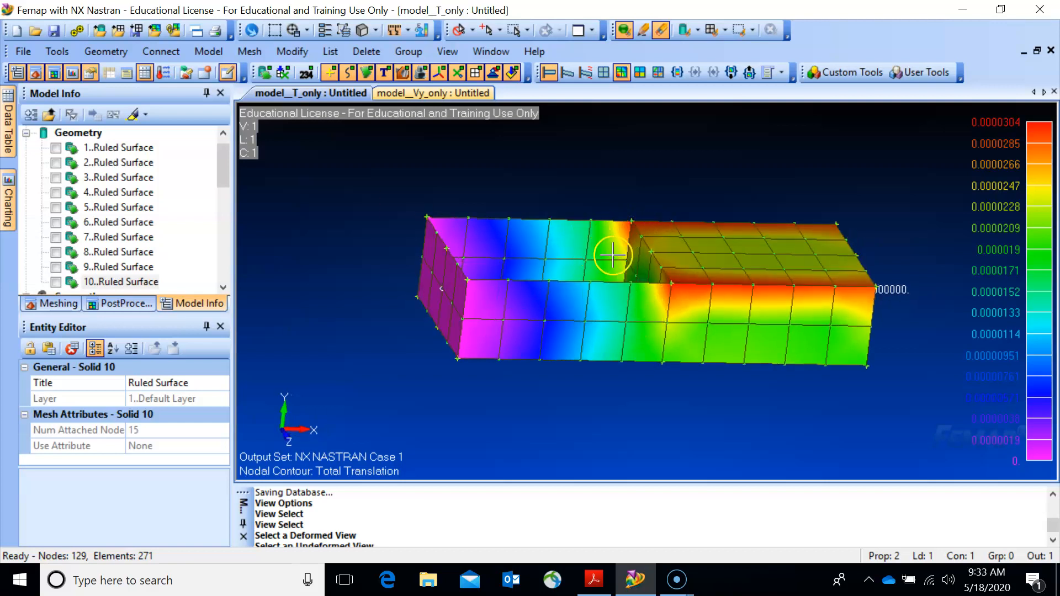
{"action": "middle_click_drag", "start_coordinate": [638, 320], "coordinate": [630, 283]}
{"action": "middle_click_drag", "start_coordinate": [637, 327], "coordinate": [620, 385]}
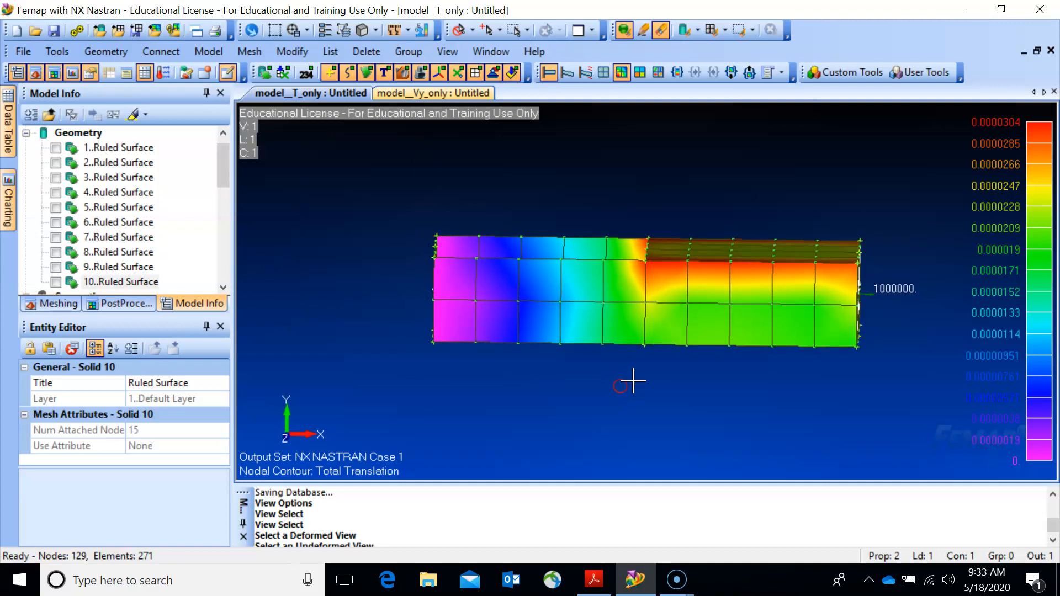
{"action": "middle_click_drag", "start_coordinate": [653, 273], "coordinate": [665, 315]}
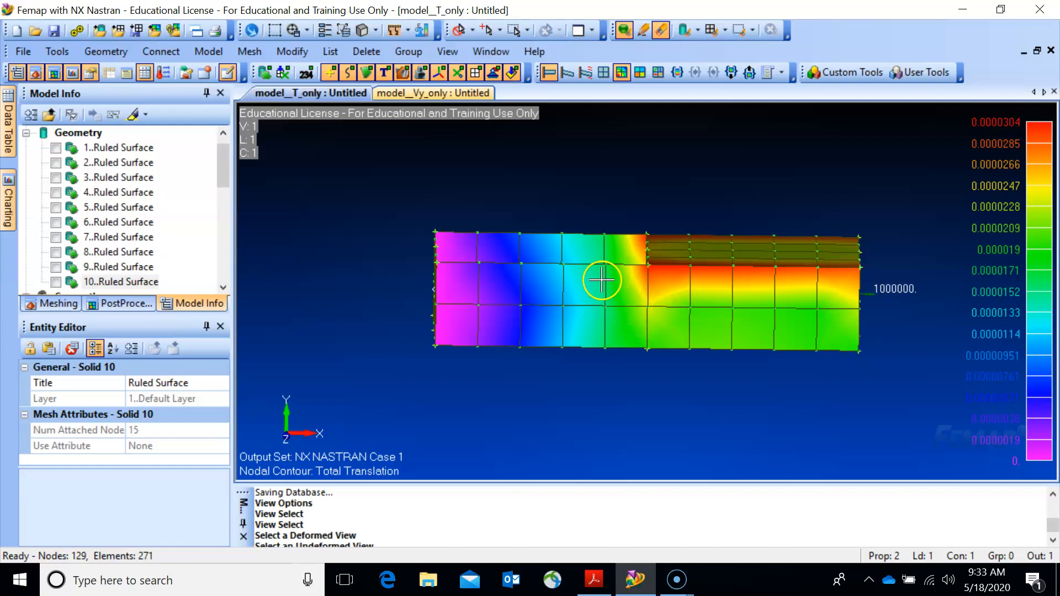
{"action": "middle_click_drag", "start_coordinate": [651, 312], "coordinate": [490, 243]}
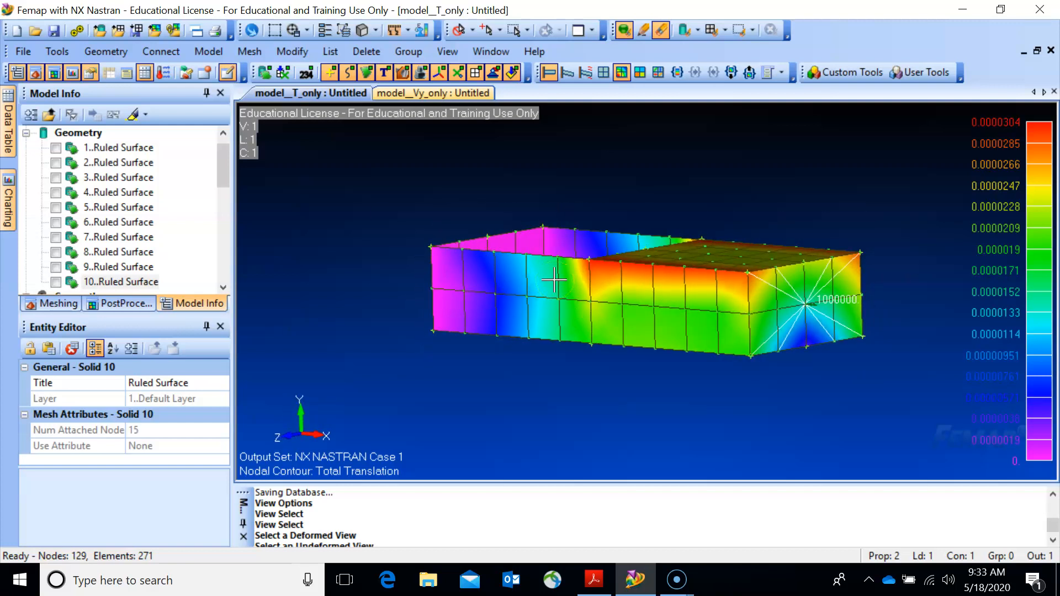
- Return the contour style to Criteria and select 6020..Shear Panel Avg Stress as the contour vector
{"action": "key", "text": "F5"}
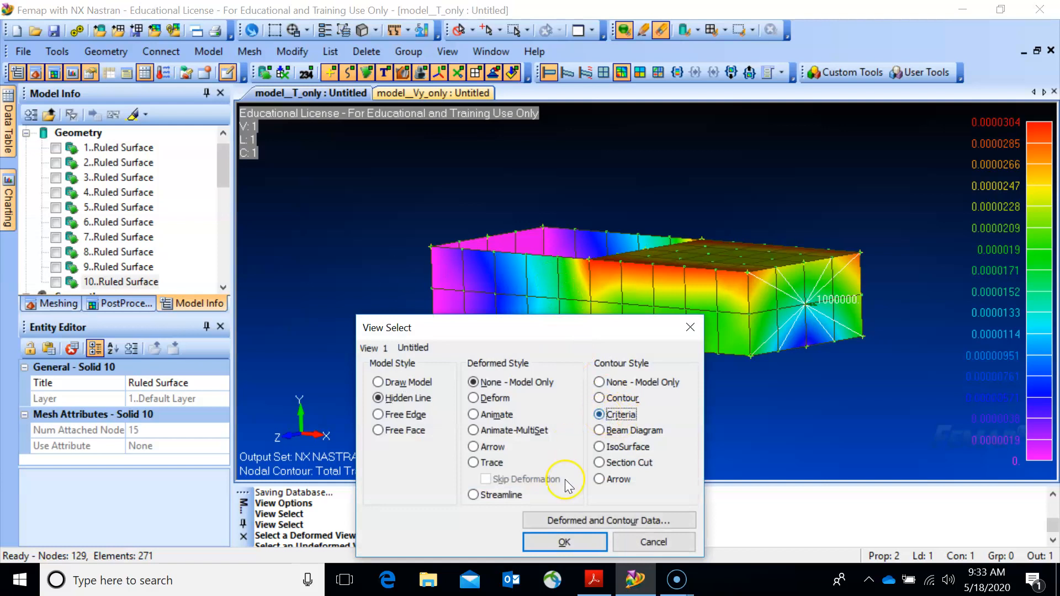
{"action": "left_click", "coordinate": [563, 523]}
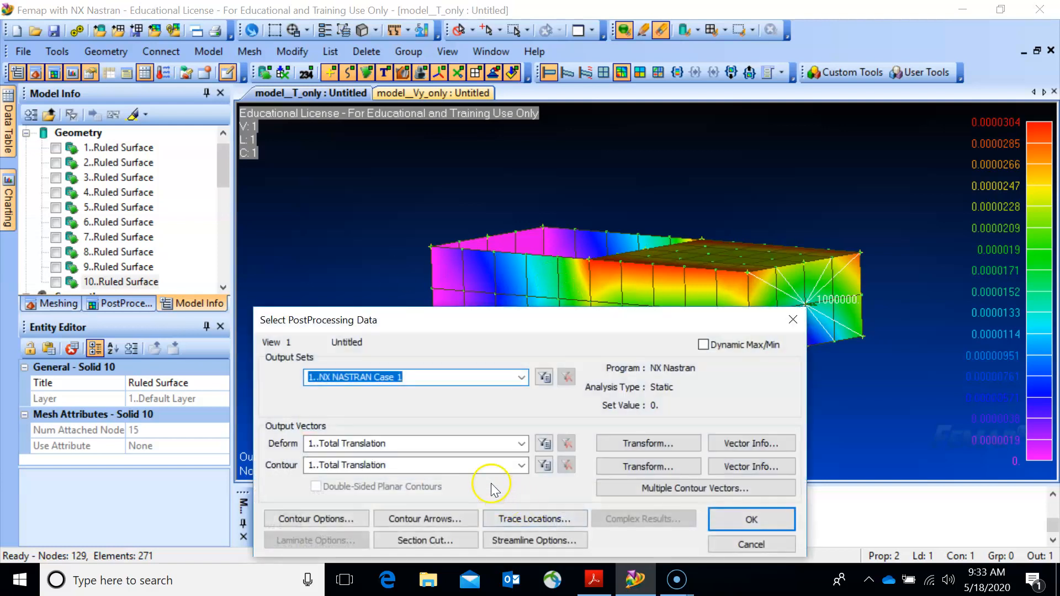
{"action": "left_click", "coordinate": [521, 465]}
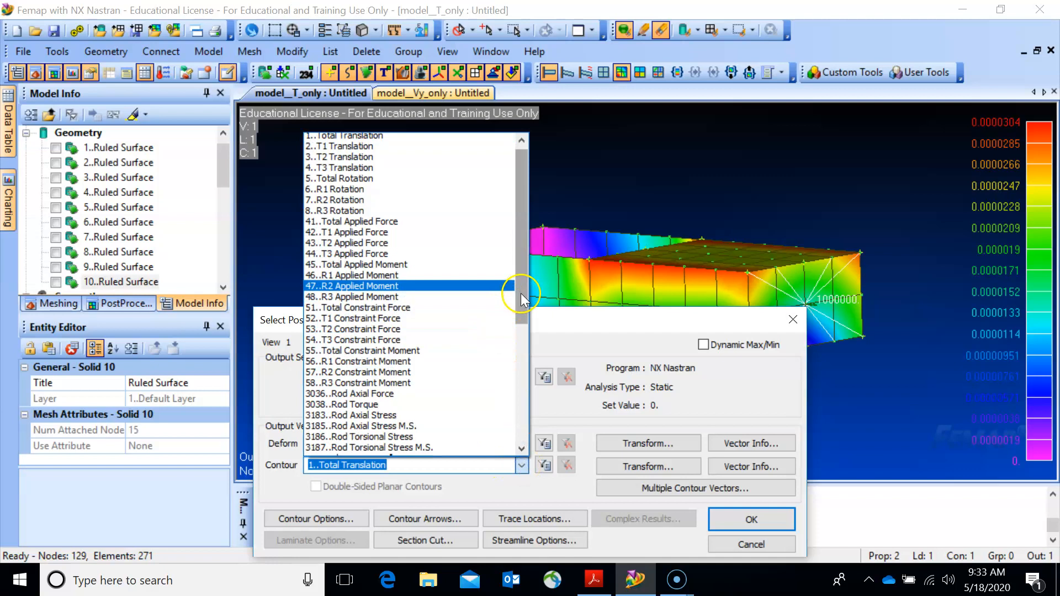
{"action": "left_click_drag", "start_coordinate": [521, 293], "coordinate": [528, 439]}
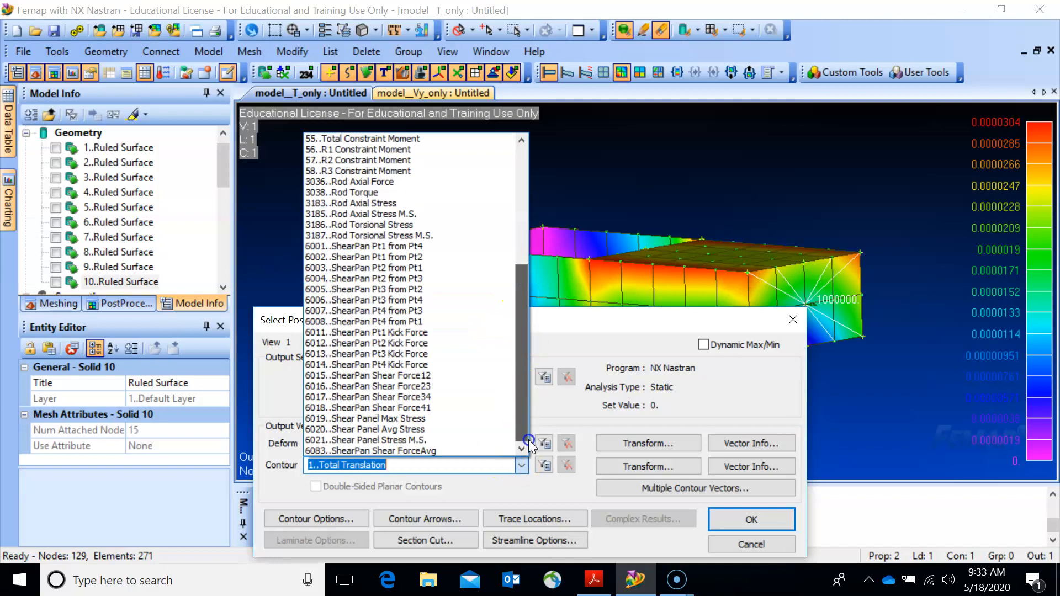
{"action": "left_click", "coordinate": [456, 429]}
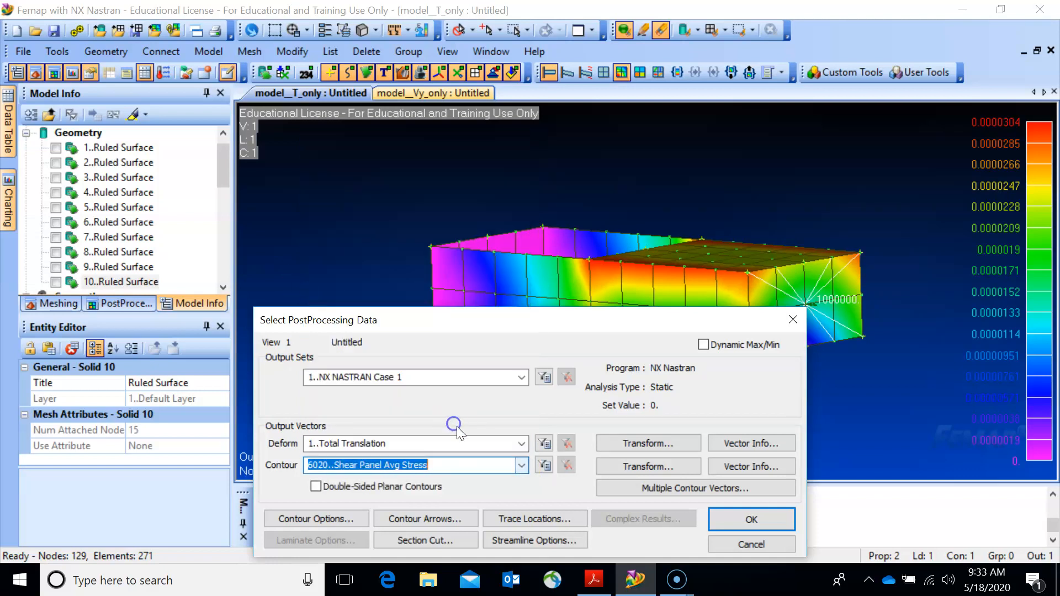
{"action": "left_click", "coordinate": [723, 519]}
{"action": "left_click", "coordinate": [577, 539]}
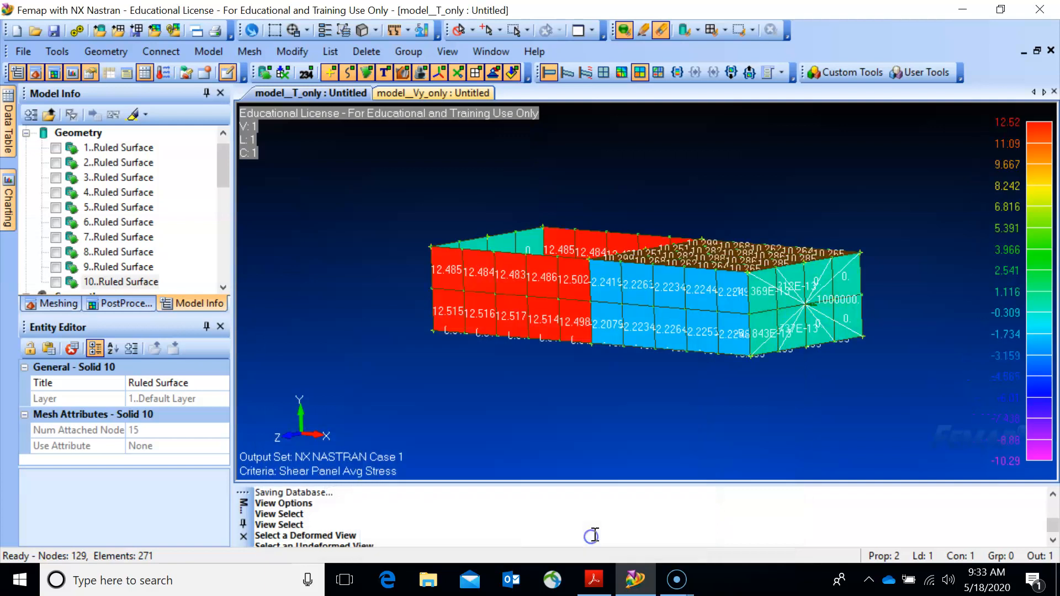
- Compare the labelled panel shear stresses with the q1 and q3 shear flow results in AE418_Lecture_5.pdf, and return to Femap
{"action": "middle_click_drag", "start_coordinate": [535, 311], "coordinate": [585, 316]}
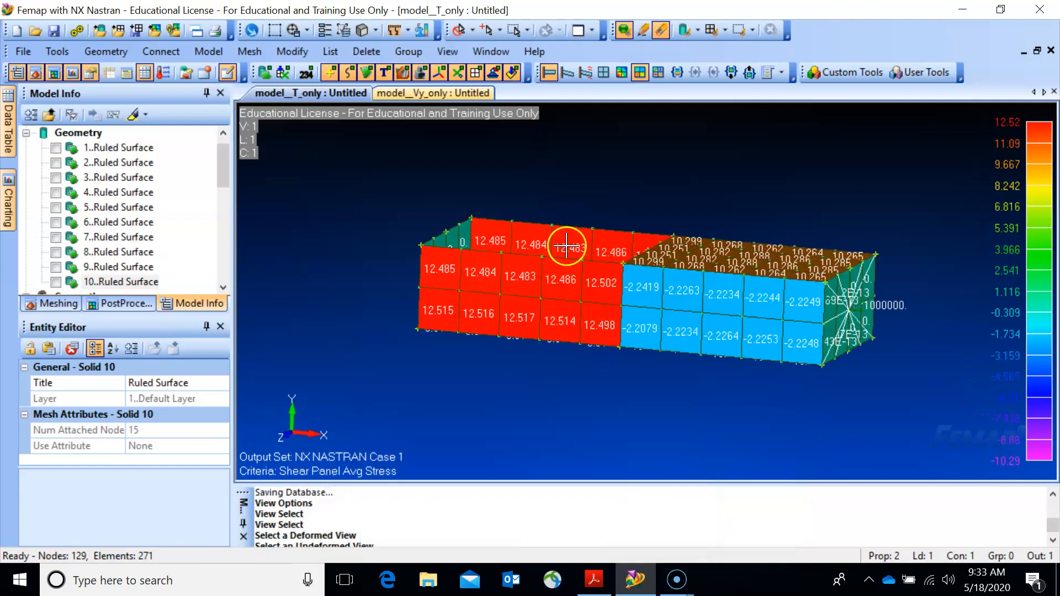
{"action": "middle_click_drag", "start_coordinate": [664, 311], "coordinate": [404, 237]}
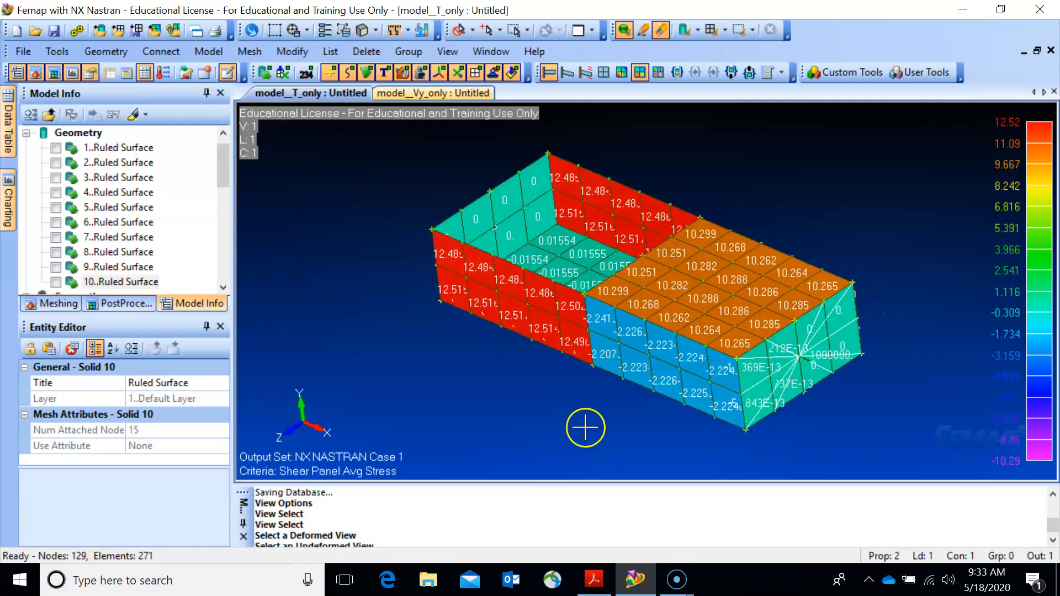
{"action": "left_click", "coordinate": [595, 579]}
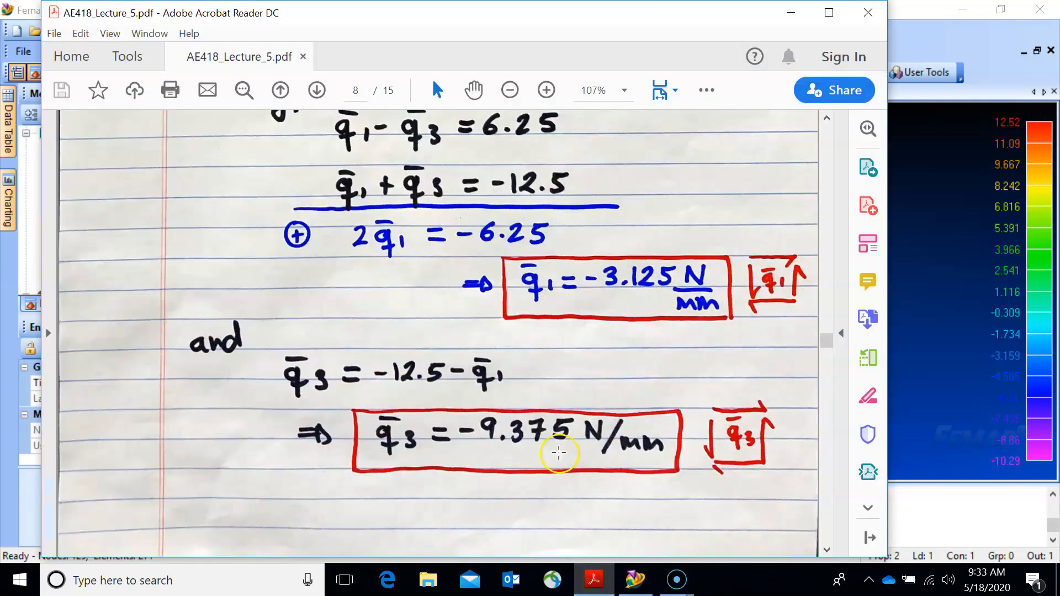
{"action": "left_click", "coordinate": [791, 12]}
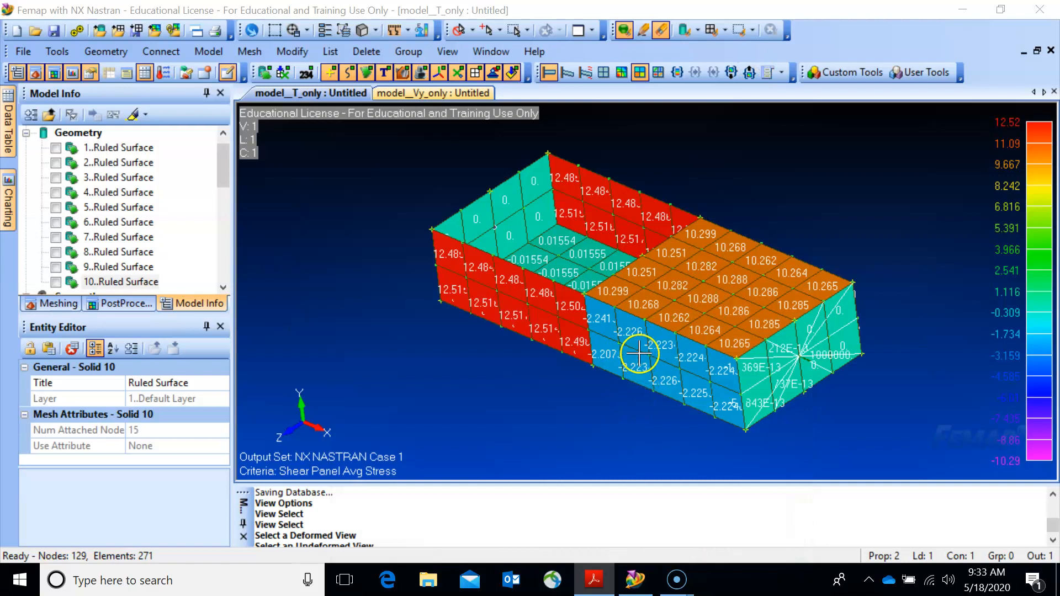
{"action": "left_click", "coordinate": [608, 587]}
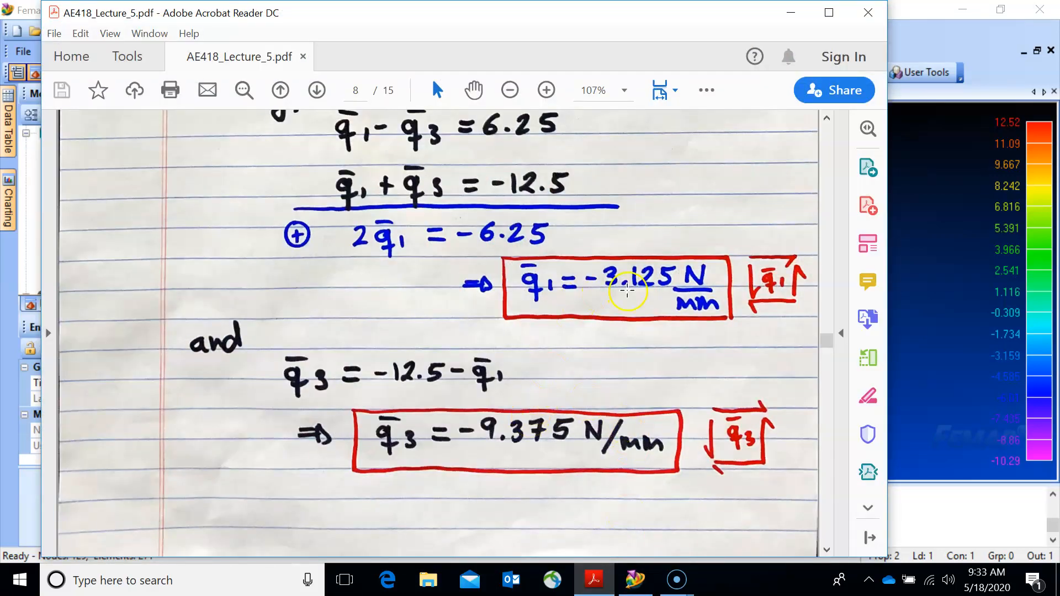
{"action": "left_click", "coordinate": [790, 12]}
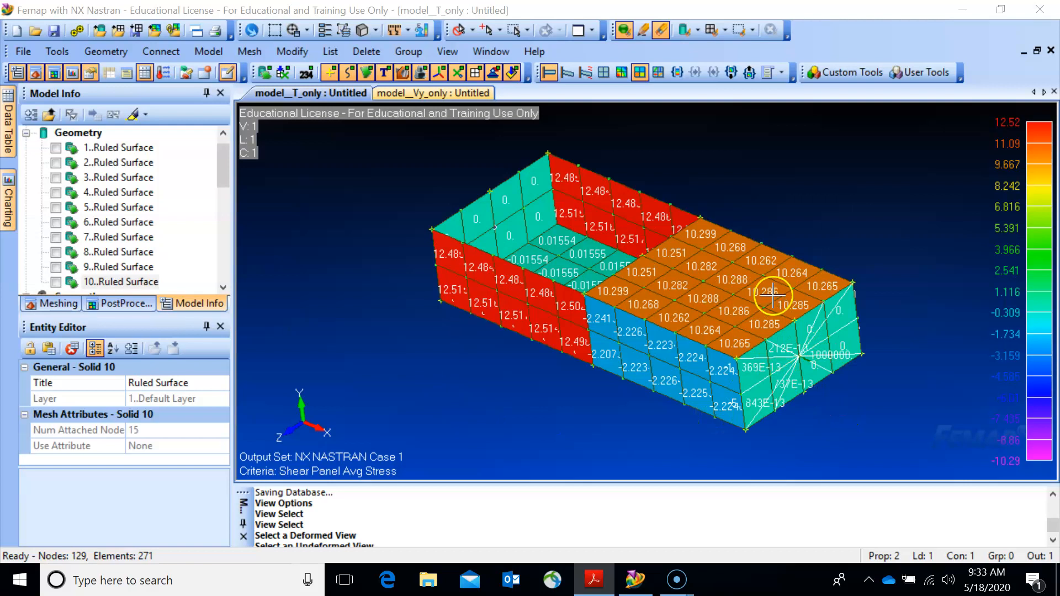
- Examine the panel shear stress labels in both bays from several angles and save the torsion-only model
{"action": "middle_click_drag", "start_coordinate": [668, 360], "coordinate": [724, 347]}
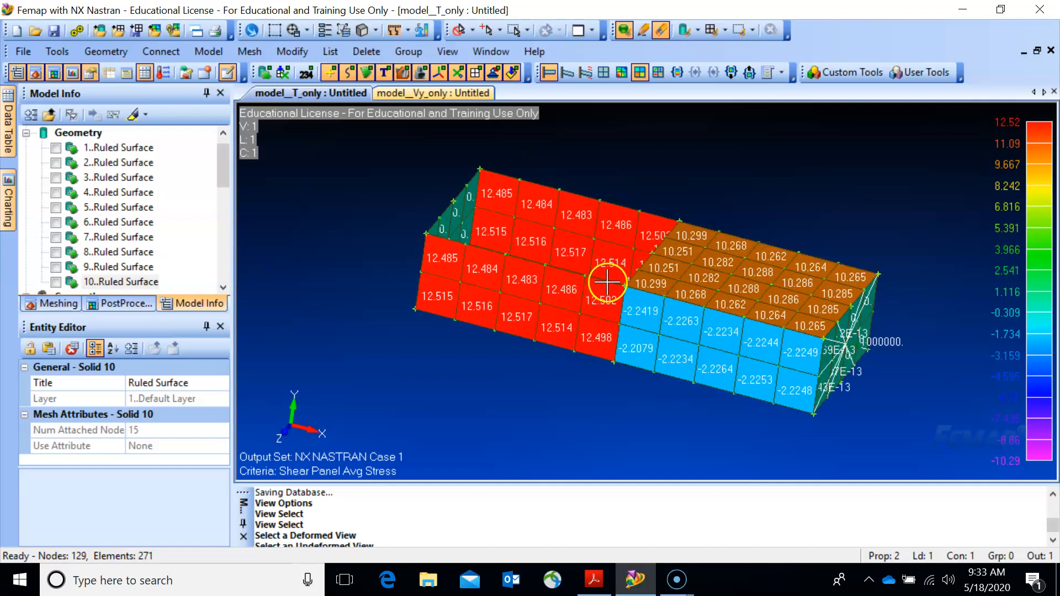
{"action": "middle_click_drag", "start_coordinate": [641, 350], "coordinate": [685, 378]}
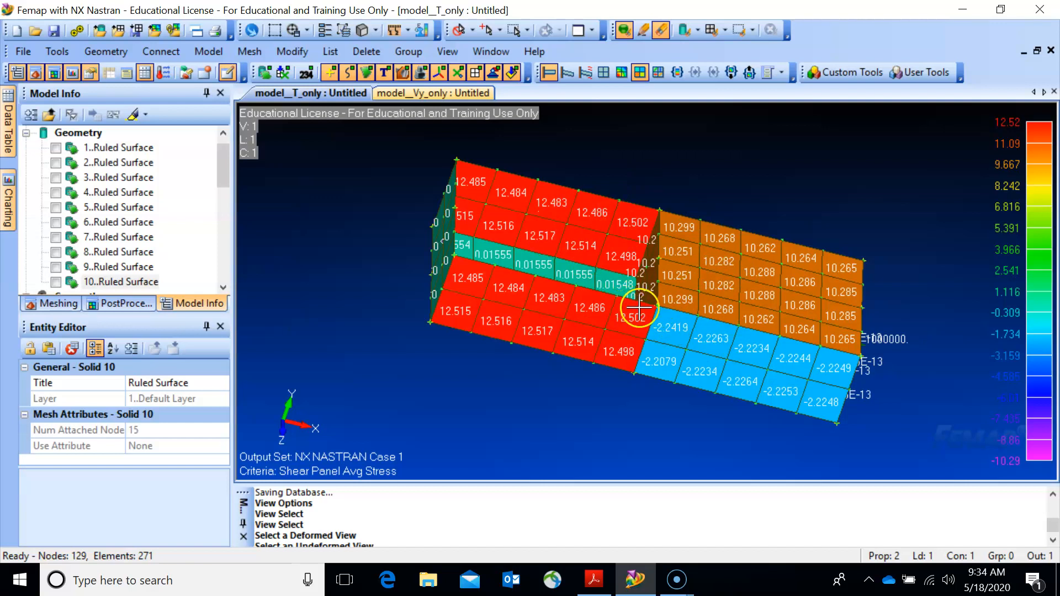
{"action": "left_click_drag", "start_coordinate": [481, 229], "coordinate": [559, 331]}
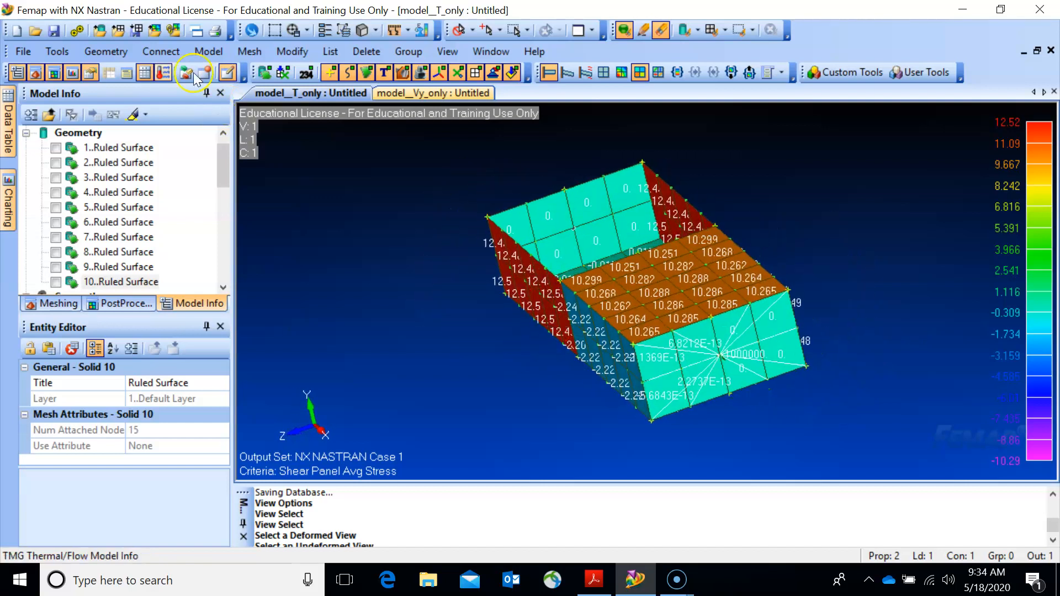
{"action": "left_click", "coordinate": [53, 30]}
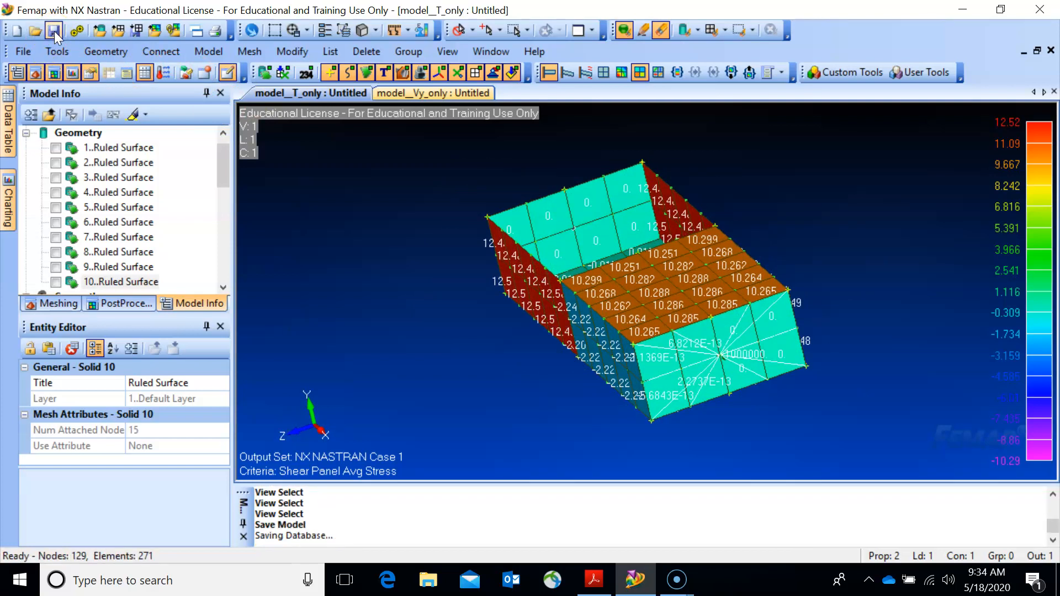
- Save a copy of the torsion-only model in the Temp folder under the name model__Vy_T_combined
{"action": "left_click", "coordinate": [23, 51]}
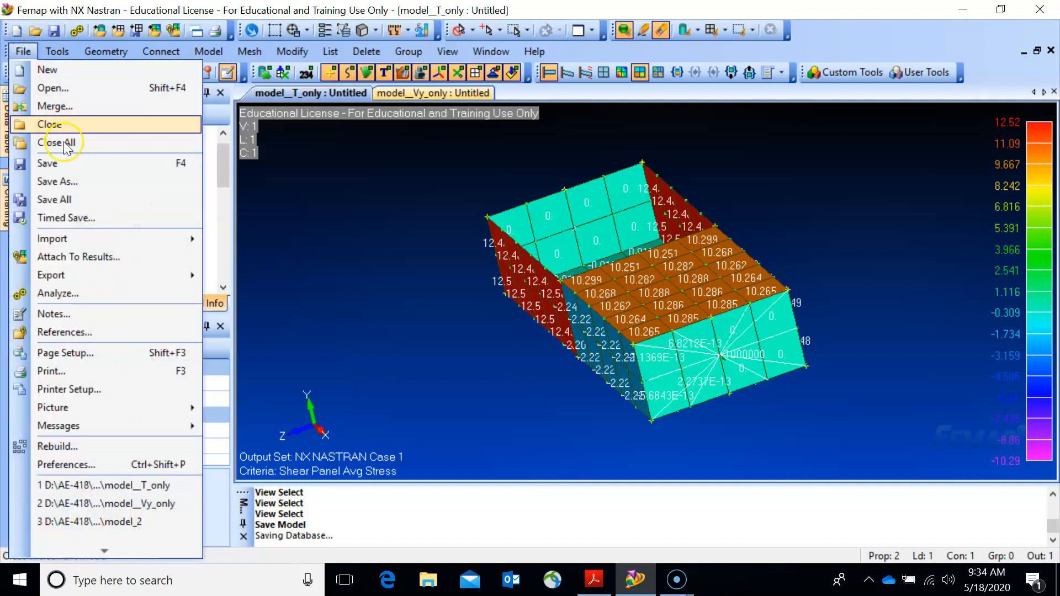
{"action": "left_click", "coordinate": [57, 181]}
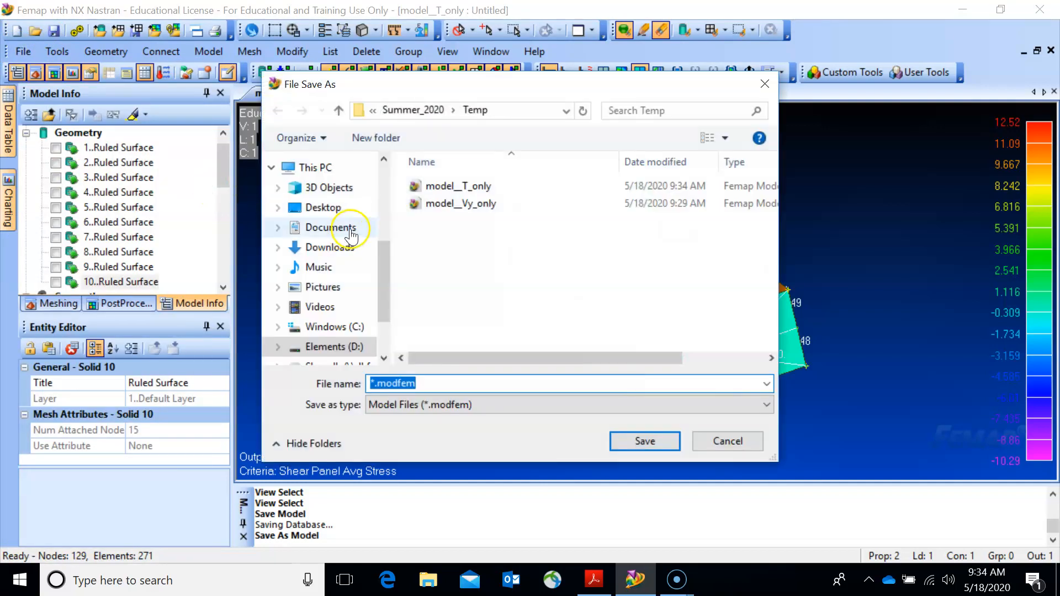
{"action": "left_click", "coordinate": [442, 187]}
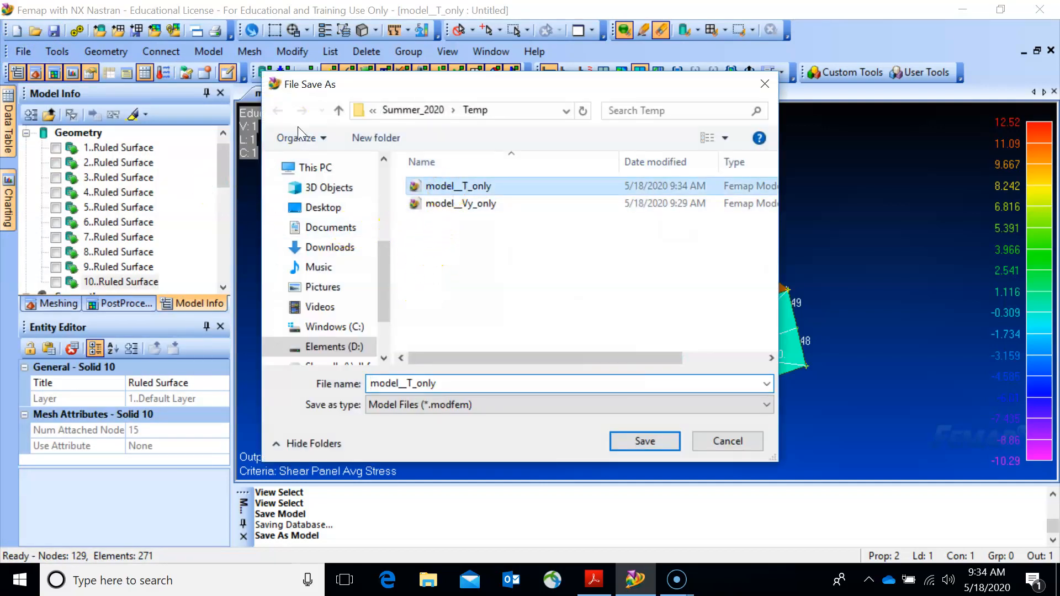
{"action": "left_click", "coordinate": [418, 385]}
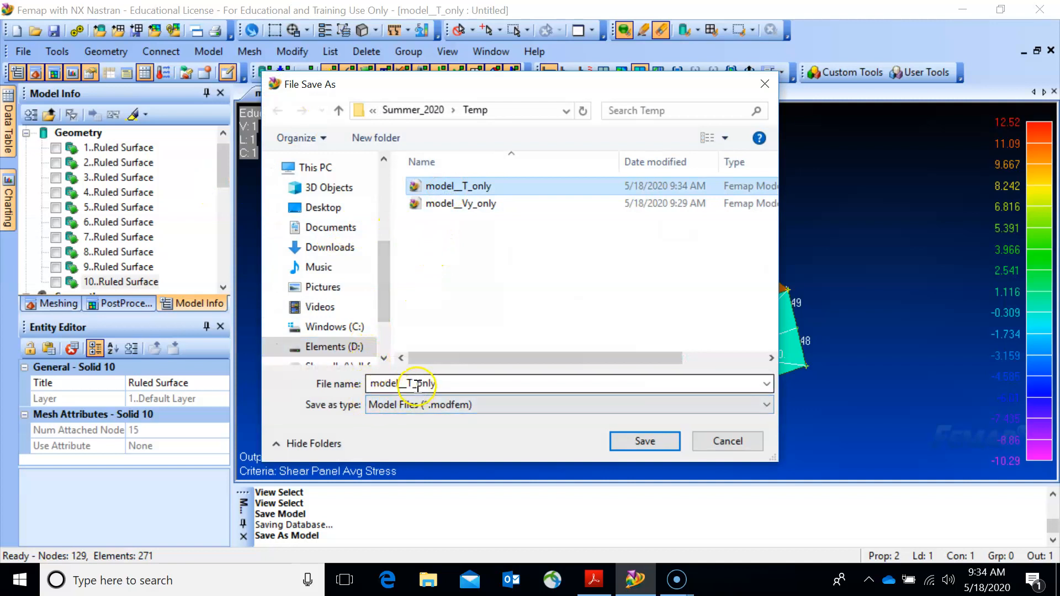
{"action": "double_click", "coordinate": [413, 385]}
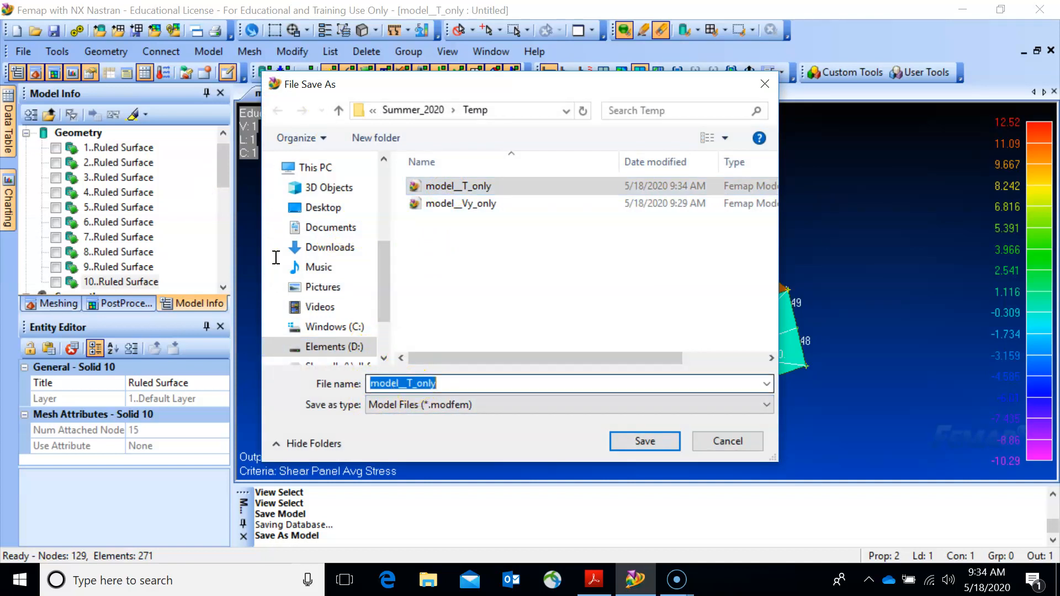
{"action": "left_click", "coordinate": [409, 385]}
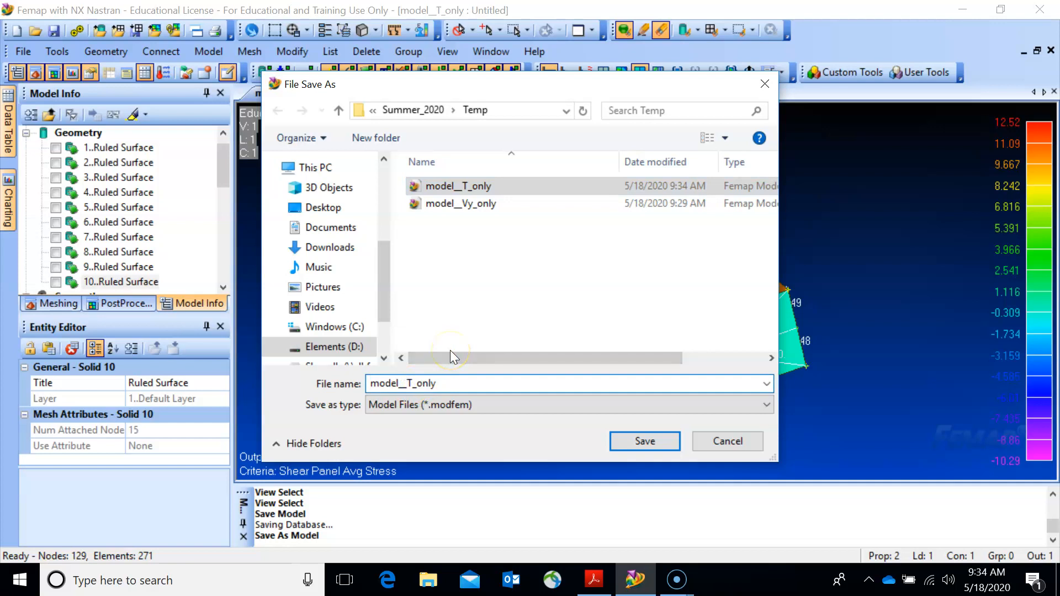
{"action": "type", "text": "Vy"}
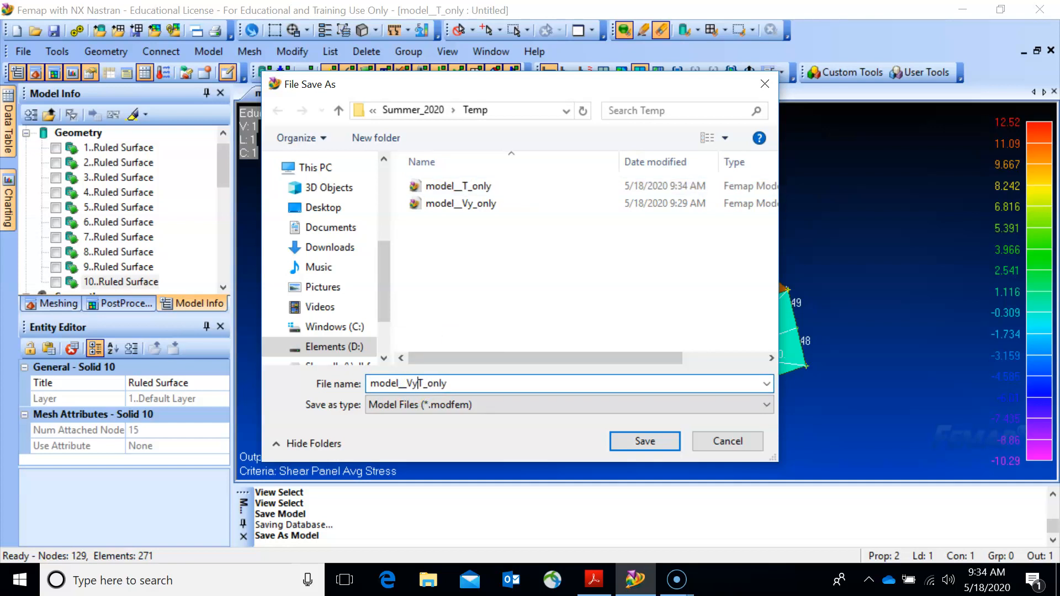
{"action": "type", "text": "_"}
{"action": "left_click", "coordinate": [455, 384]}
{"action": "left_click", "coordinate": [637, 441]}
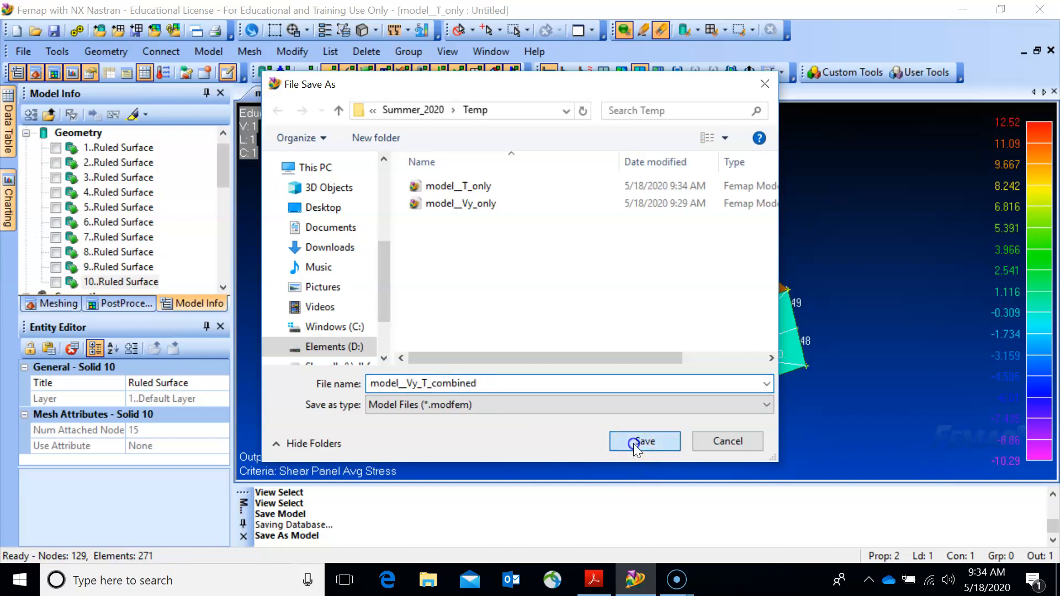
- Delete the NX NASTRAN Case 1 output set from the combined model's results
{"action": "middle_click_drag", "start_coordinate": [730, 403], "coordinate": [558, 386]}
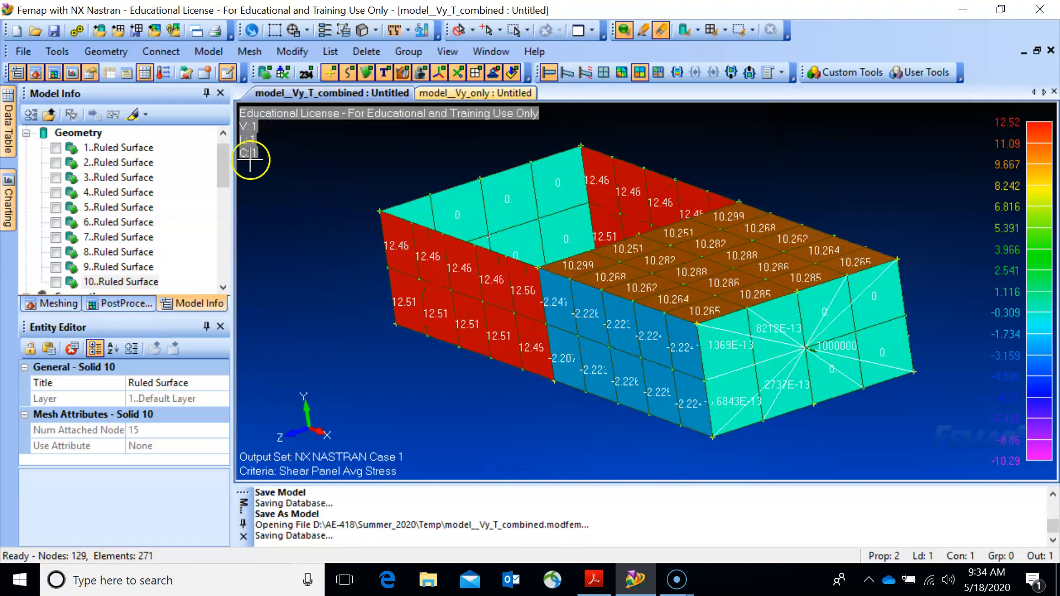
{"action": "left_click_drag", "start_coordinate": [226, 162], "coordinate": [223, 268]}
{"action": "left_click", "coordinate": [42, 207]}
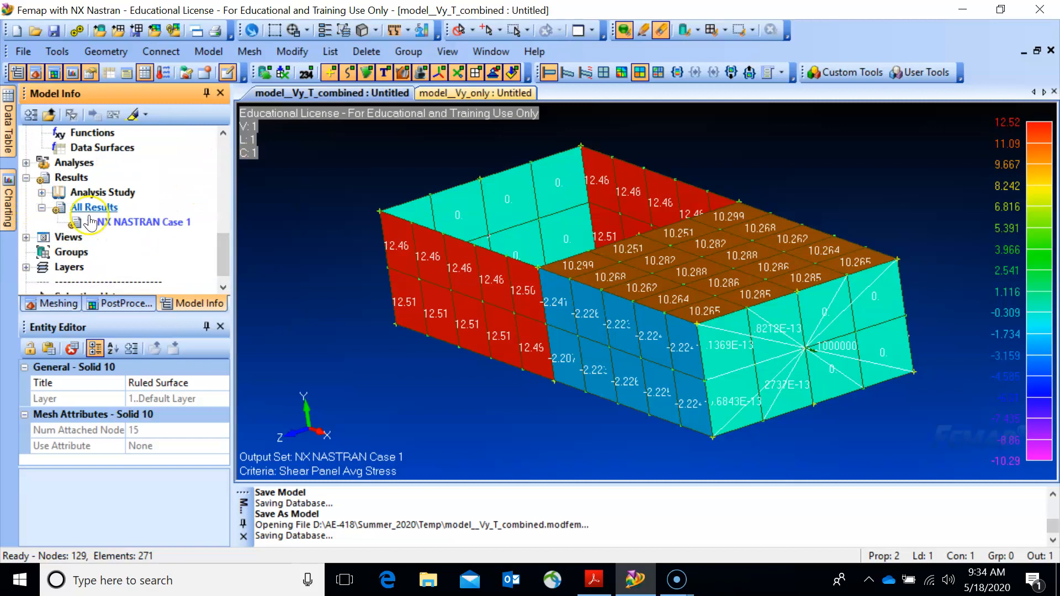
{"action": "left_click", "coordinate": [110, 221]}
{"action": "right_click", "coordinate": [111, 221]}
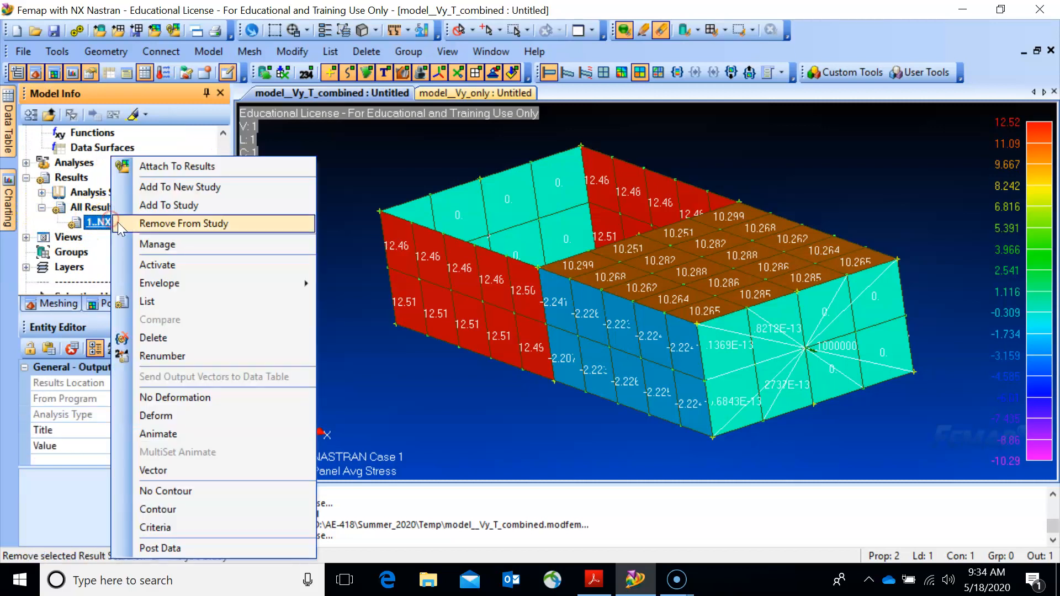
{"action": "left_click", "coordinate": [145, 338]}
{"action": "left_click", "coordinate": [600, 311]}
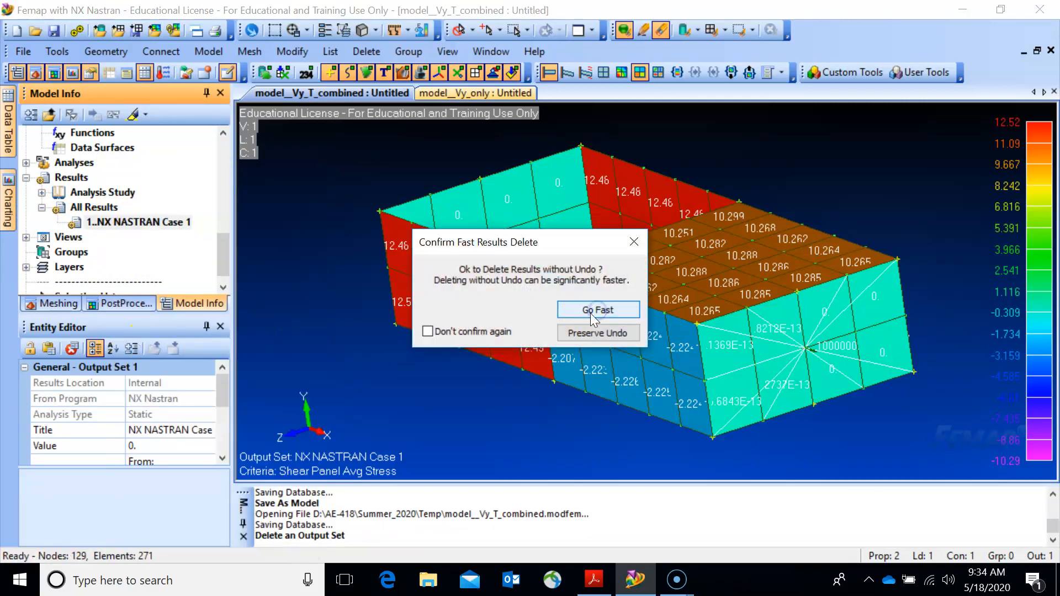
{"action": "left_click", "coordinate": [603, 341]}
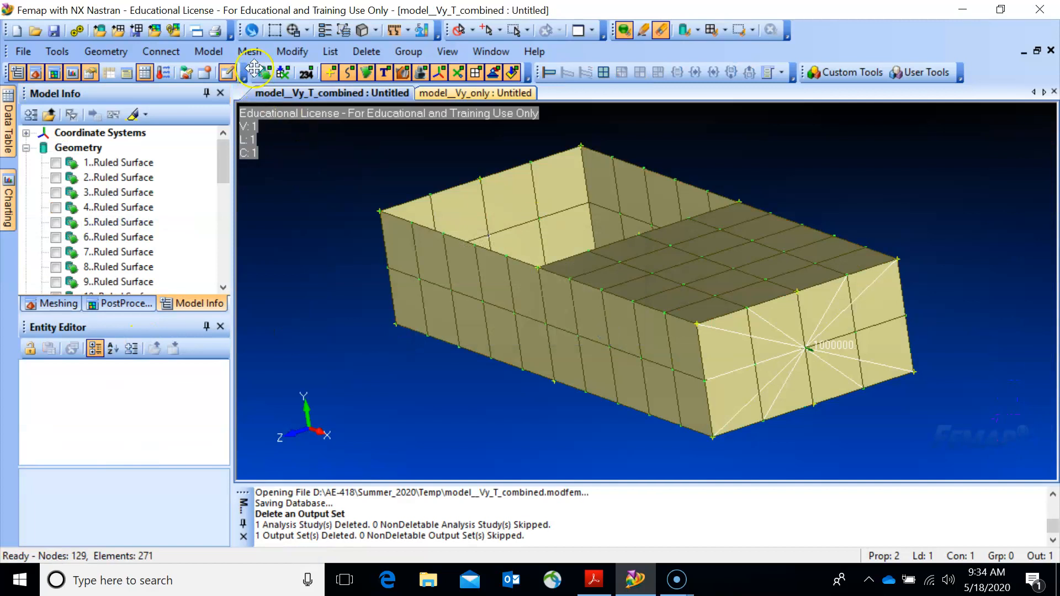
{"action": "left_click", "coordinate": [207, 51]}
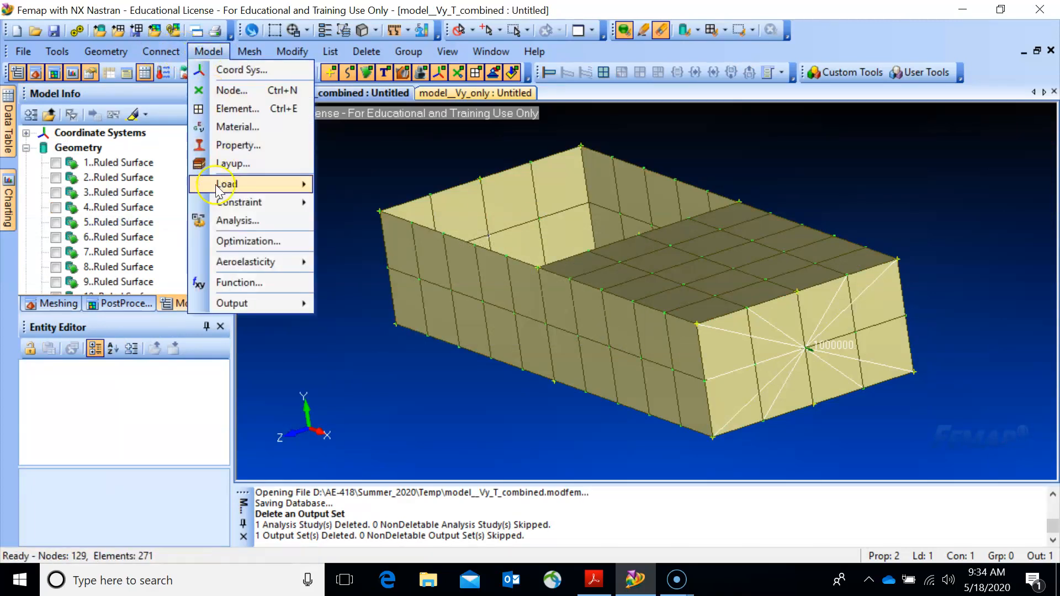
{"action": "mouse_move", "coordinate": [224, 189]}
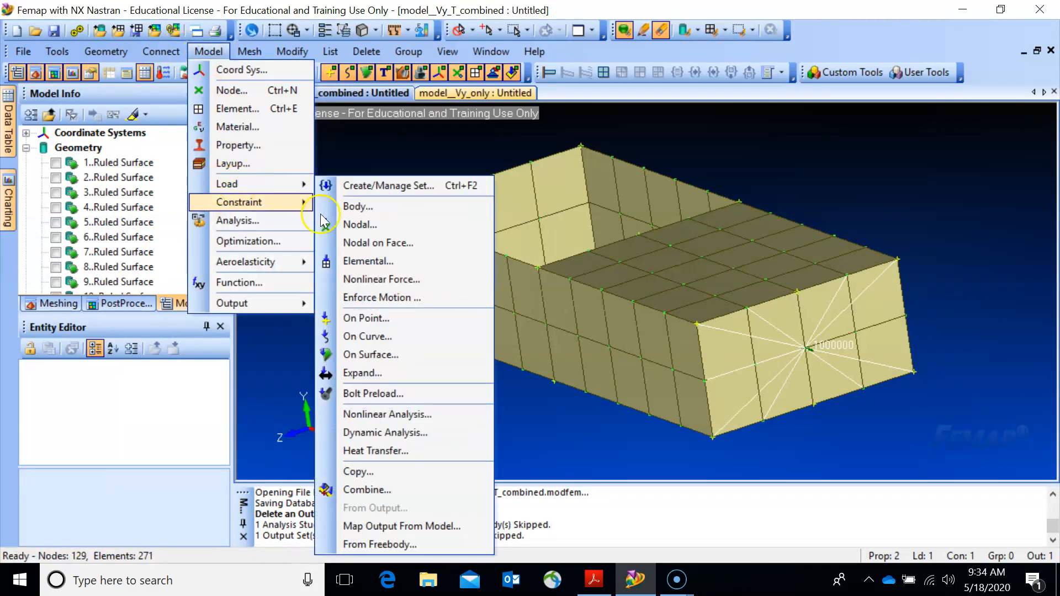
{"action": "left_click", "coordinate": [349, 224]}
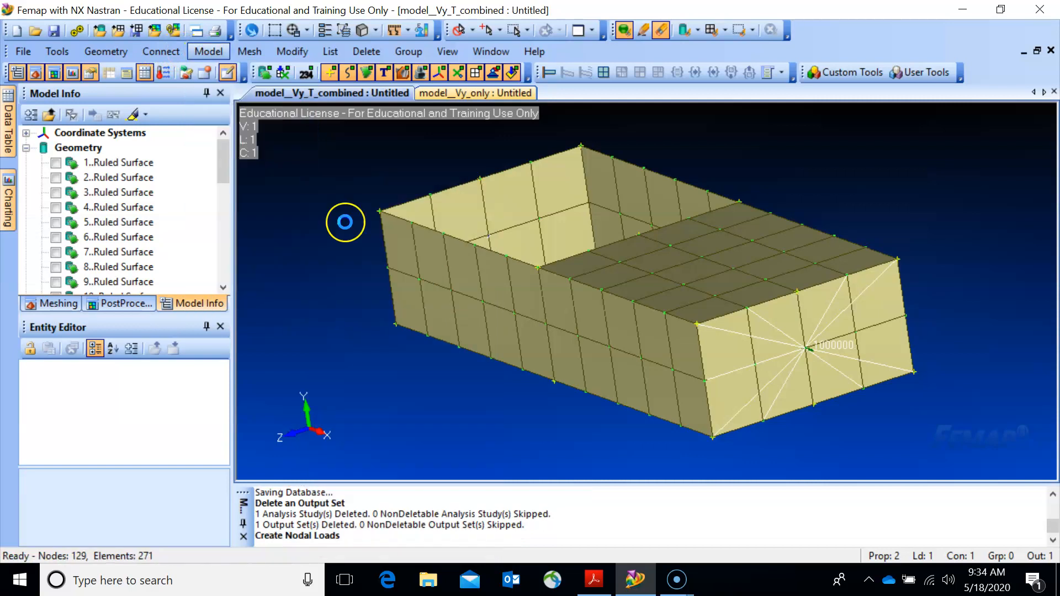
{"action": "left_click", "coordinate": [807, 352]}
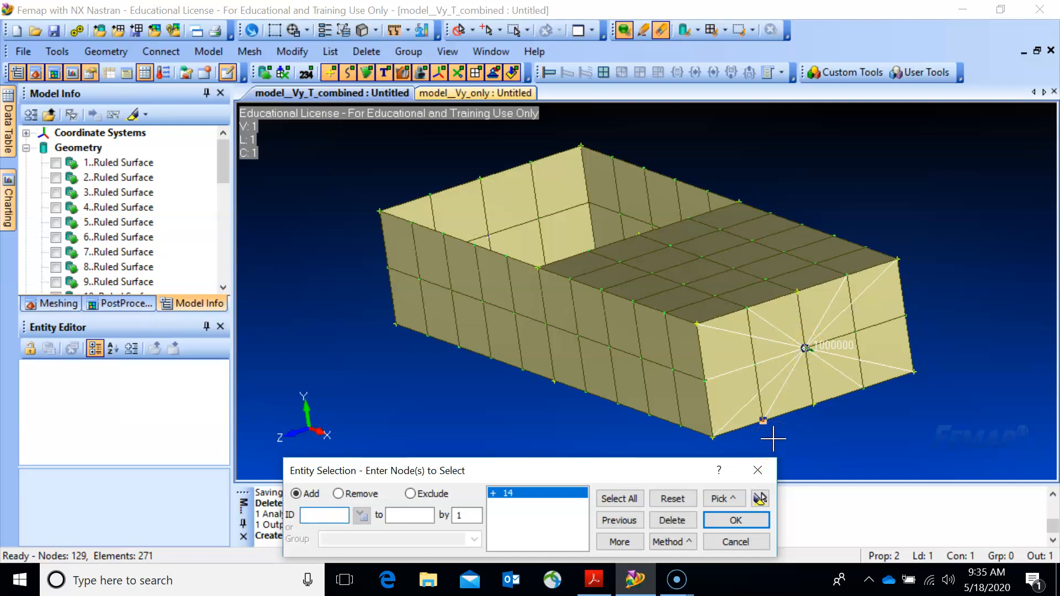
{"action": "middle_click_drag", "start_coordinate": [651, 396], "coordinate": [672, 388]}
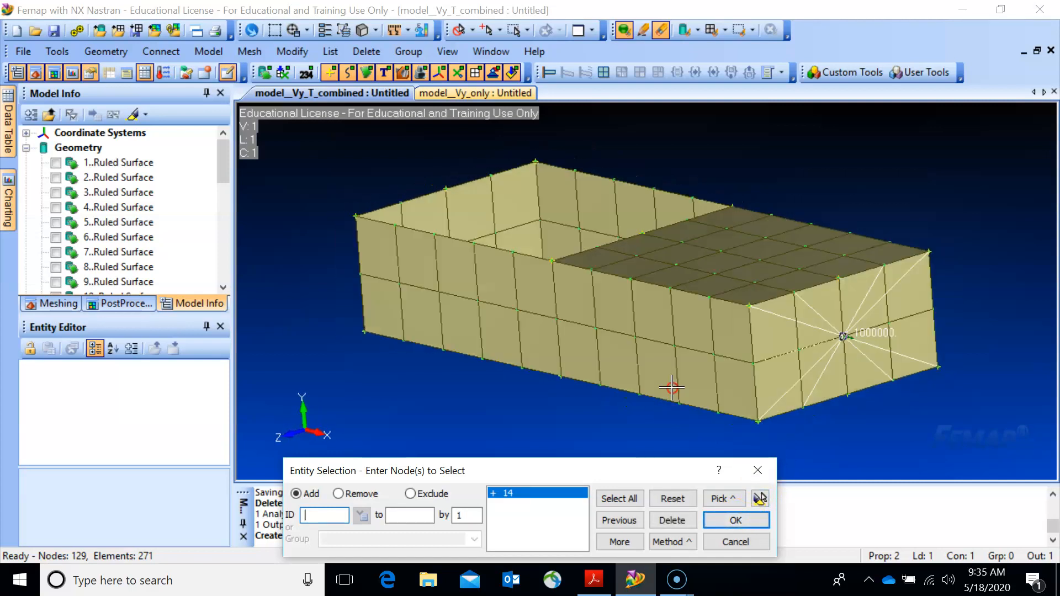
{"action": "left_click", "coordinate": [734, 540]}
- Hide the elements of the SHEAR and ROD properties, leaving the rigid element at the beam's tip exposed
{"action": "left_click_drag", "start_coordinate": [227, 155], "coordinate": [215, 212]}
{"action": "left_click", "coordinate": [72, 237]}
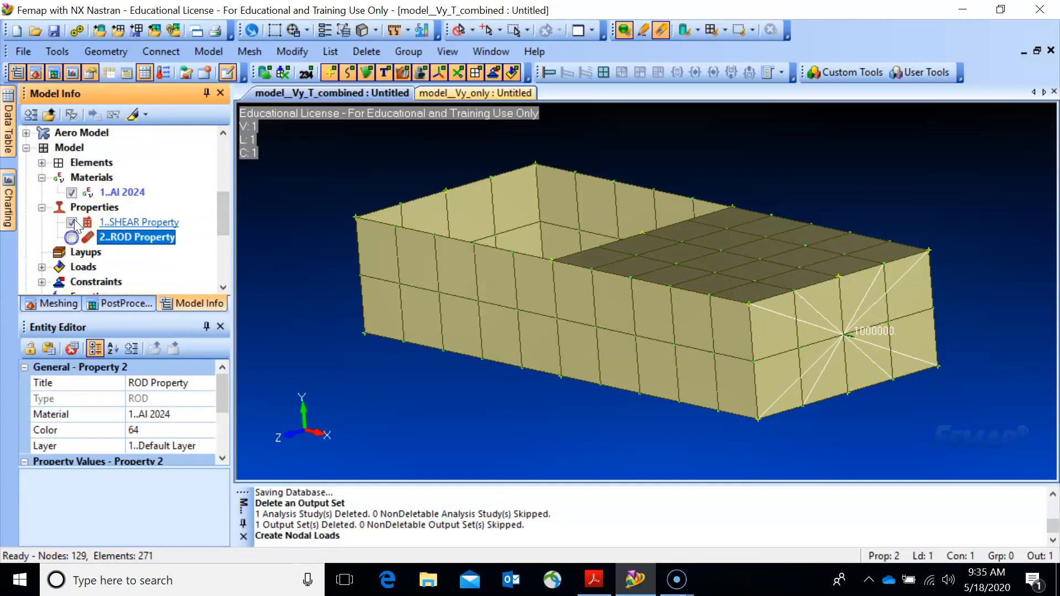
{"action": "left_click", "coordinate": [72, 222]}
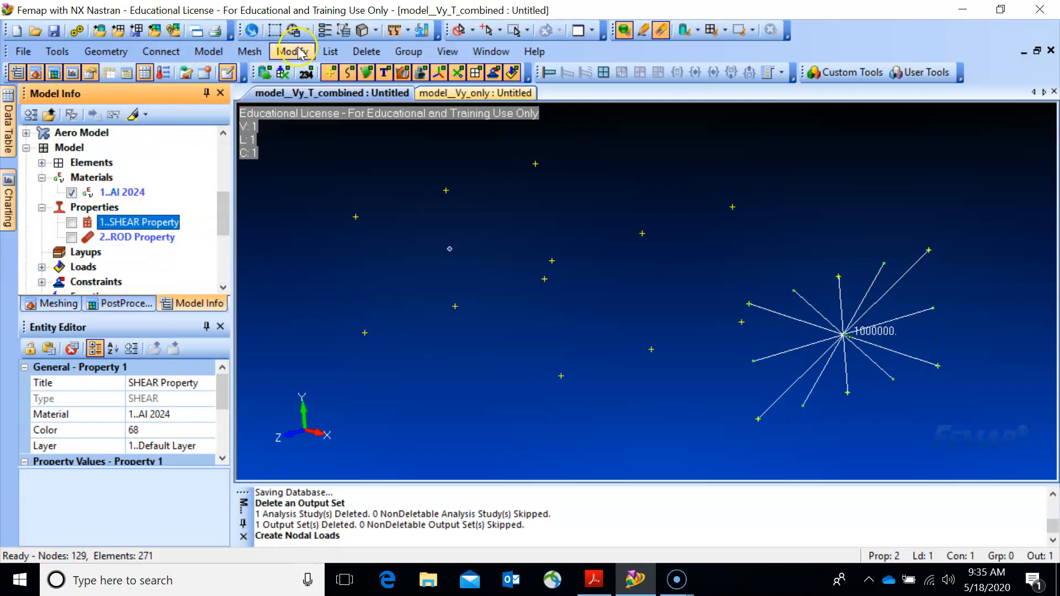
- Create a nodal force with FY 2000 on node 14 at the centre of the beam's tip rigid element
{"action": "left_click", "coordinate": [209, 51]}
{"action": "mouse_move", "coordinate": [248, 184]}
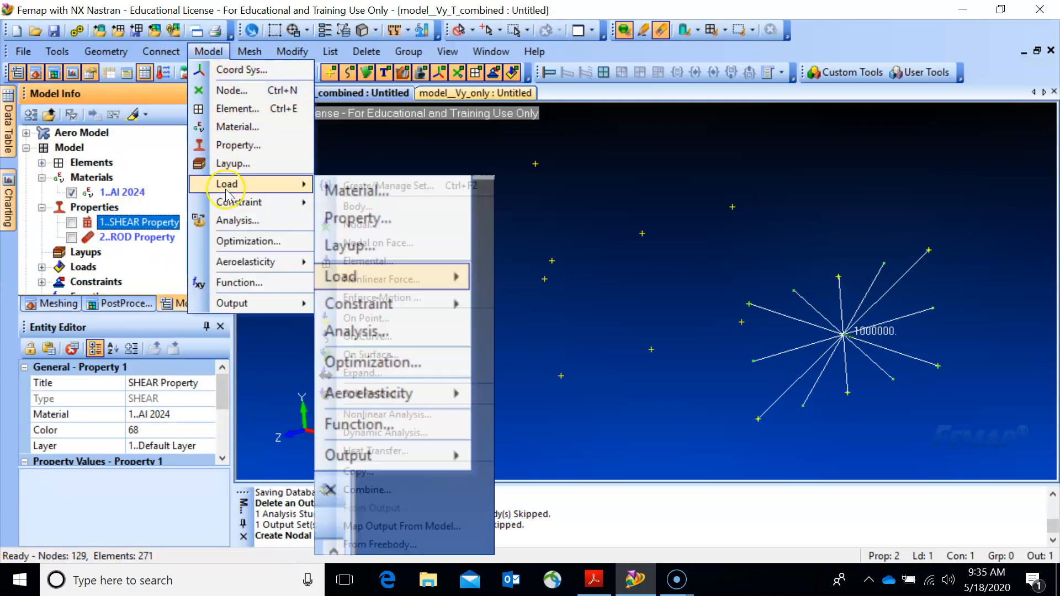
{"action": "left_click", "coordinate": [343, 225]}
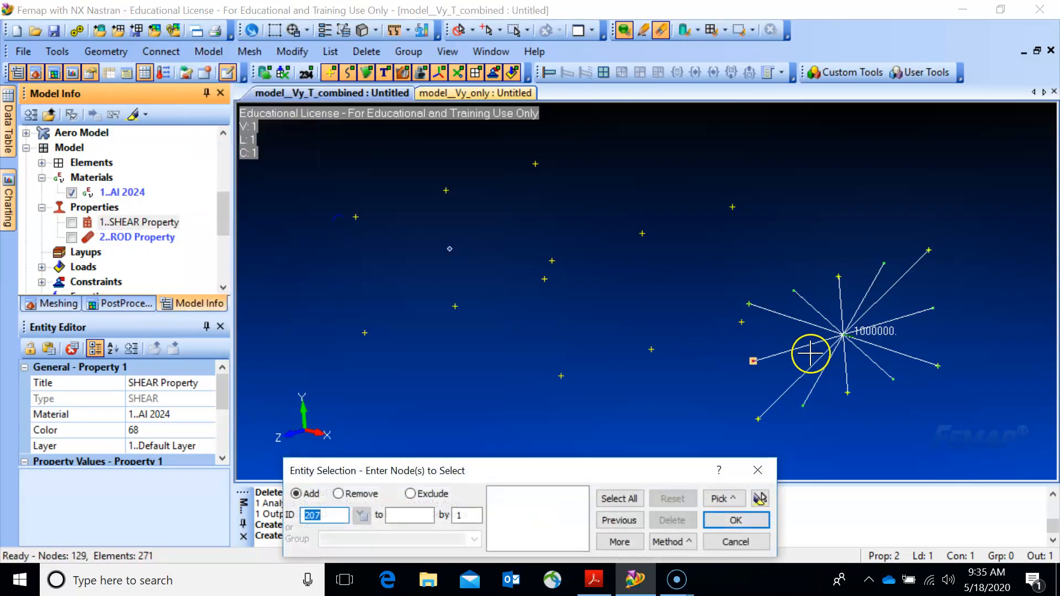
{"action": "left_click", "coordinate": [842, 346]}
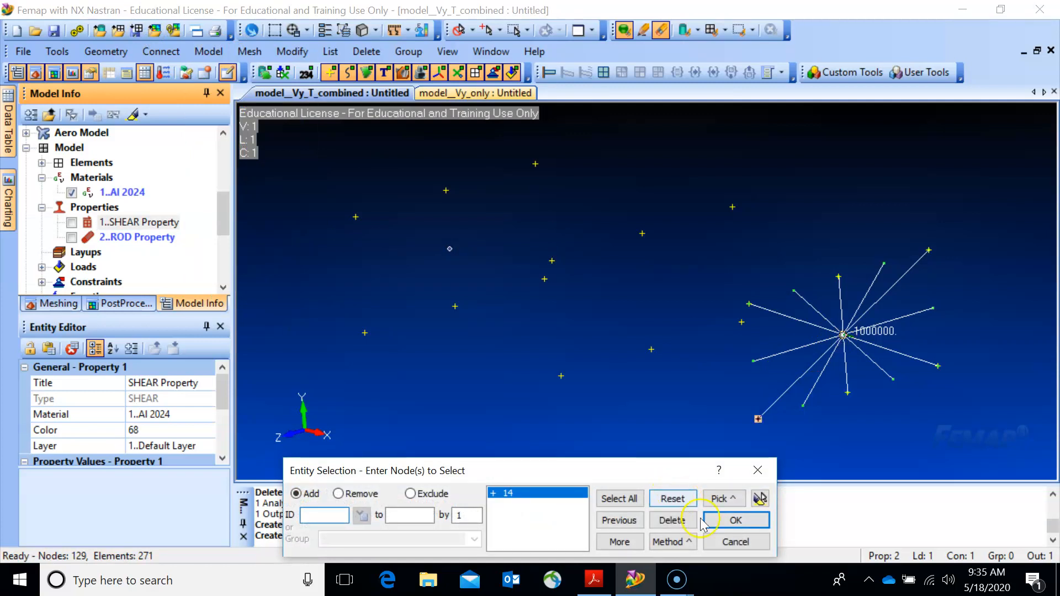
{"action": "left_click", "coordinate": [734, 520]}
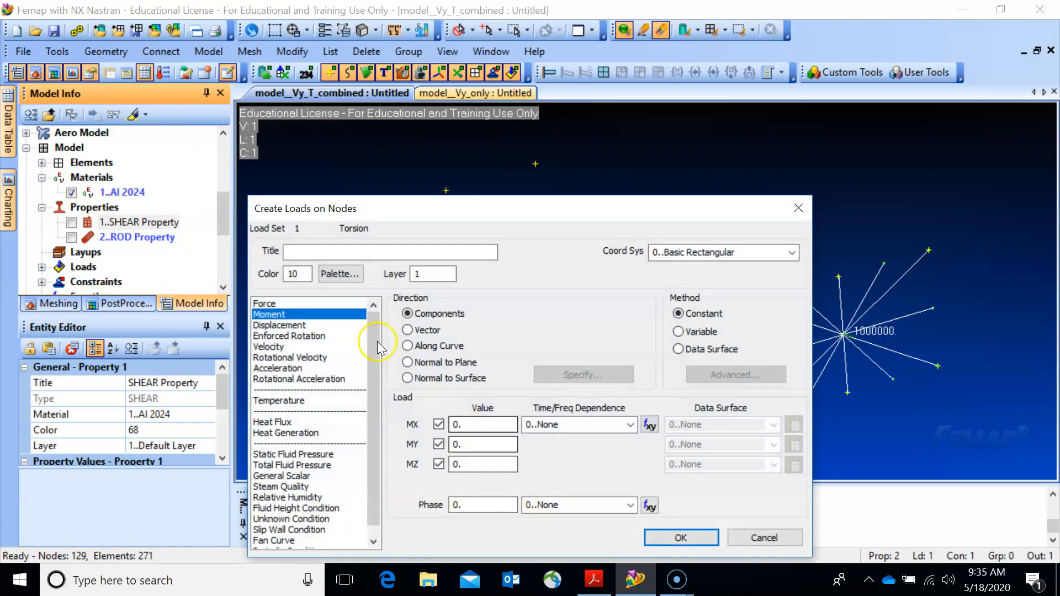
{"action": "left_click", "coordinate": [298, 304]}
{"action": "left_click_drag", "start_coordinate": [476, 444], "coordinate": [436, 446]}
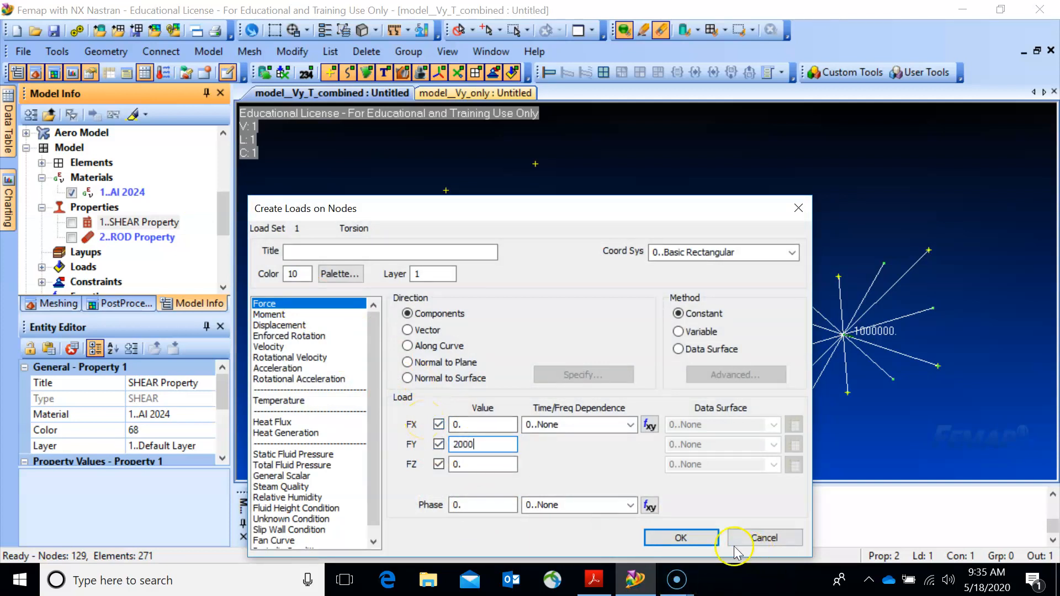
{"action": "left_click", "coordinate": [687, 538]}
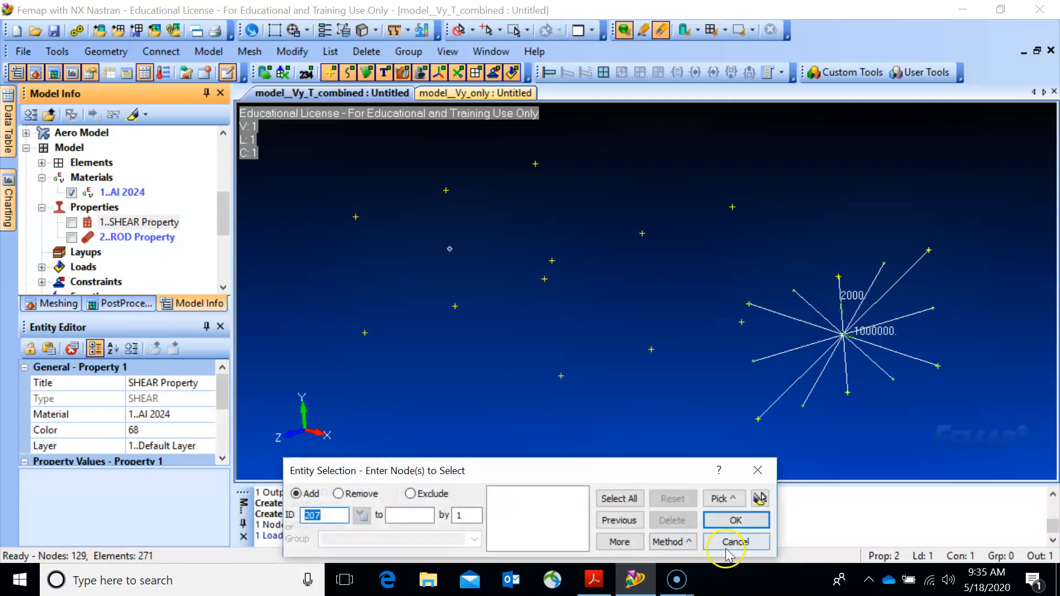
{"action": "left_click", "coordinate": [731, 542]}
- Show the elements of the SHEAR and ROD properties again
{"action": "middle_click_drag", "start_coordinate": [876, 348], "coordinate": [844, 390]}
{"action": "left_click", "coordinate": [71, 221]}
{"action": "left_click", "coordinate": [71, 238]}
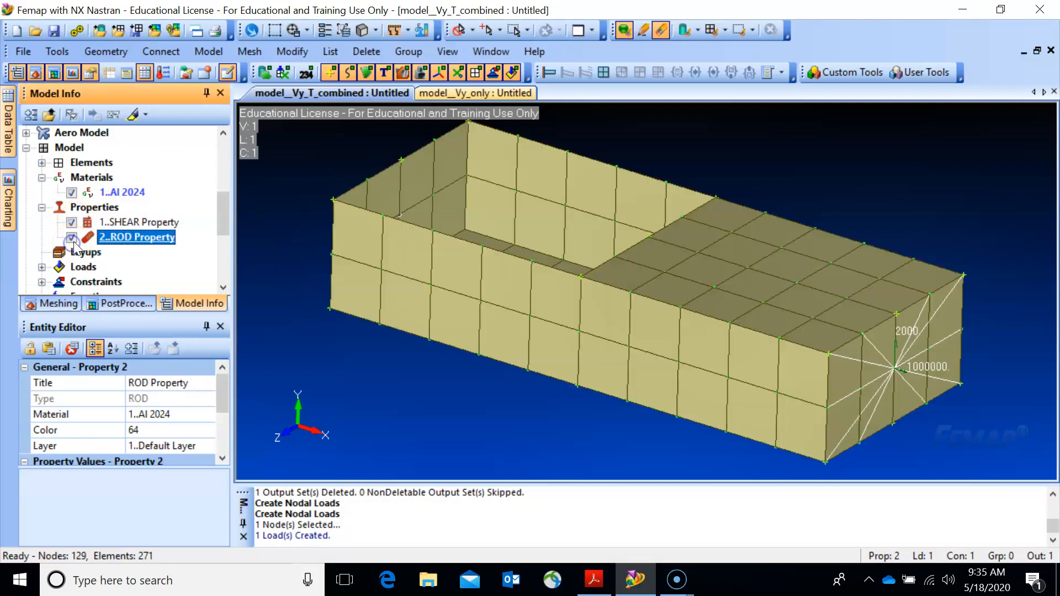
- Run the NX Nastran static analysis of the combined loading and display the shear panel average stress as a Criteria plot
{"action": "left_click", "coordinate": [76, 31]}
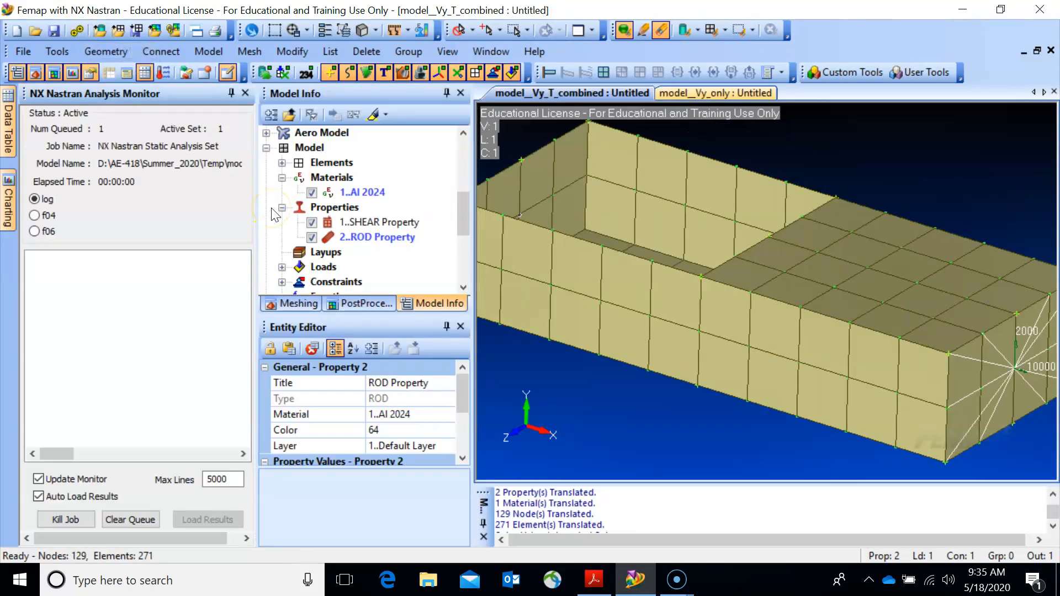
{"action": "left_click", "coordinate": [245, 93]}
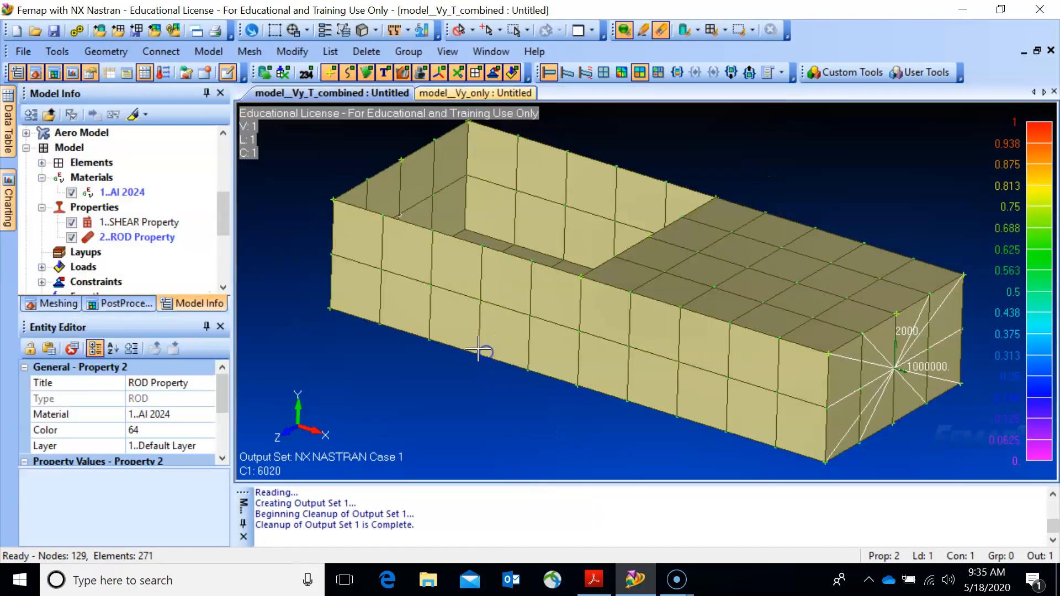
{"action": "key", "text": "F5"}
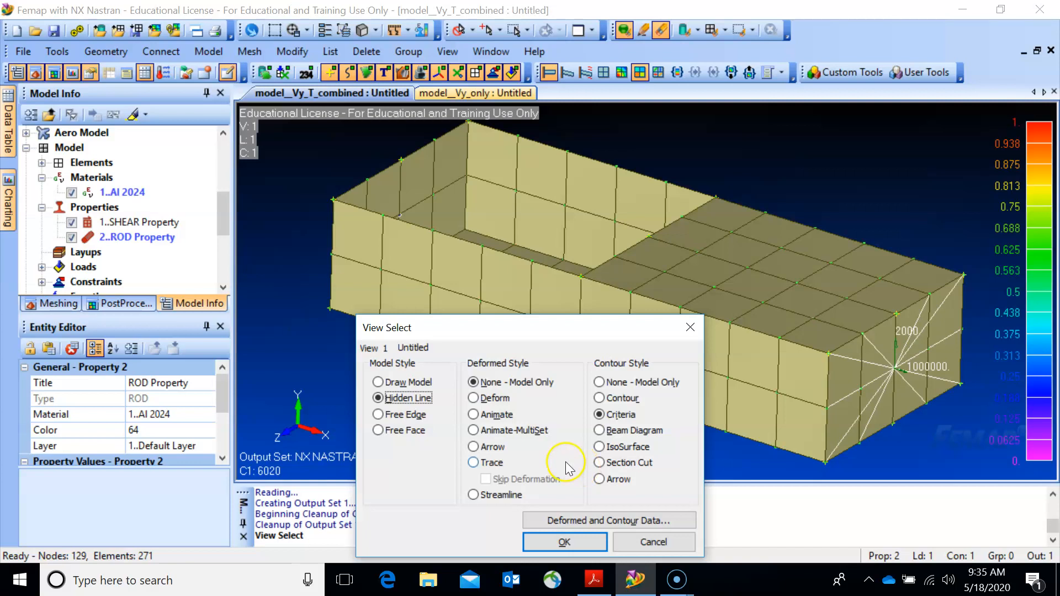
{"action": "left_click", "coordinate": [563, 550]}
- Examine the labelled panel shear stresses on the side walls and top panel from several angles
{"action": "middle_click_drag", "start_coordinate": [524, 358], "coordinate": [549, 348]}
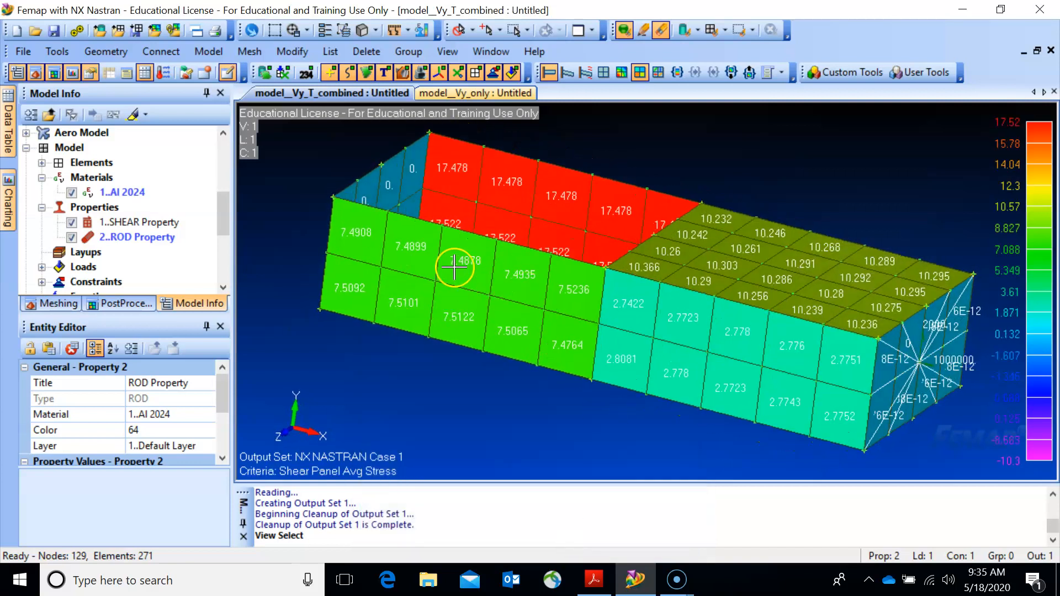
{"action": "middle_click_drag", "start_coordinate": [539, 307], "coordinate": [669, 275]}
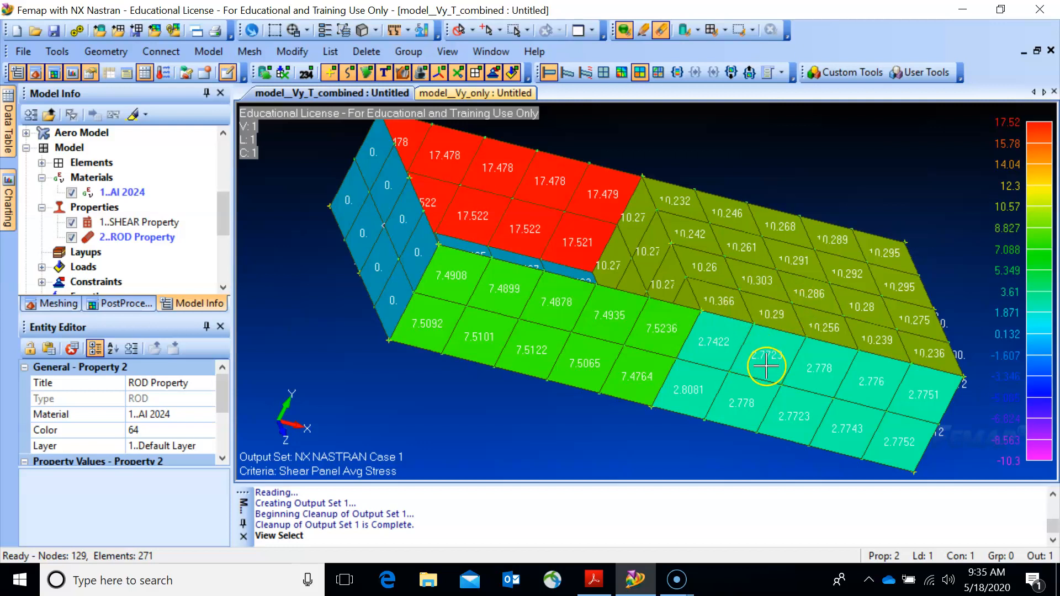
{"action": "middle_click_drag", "start_coordinate": [766, 366], "coordinate": [800, 335]}
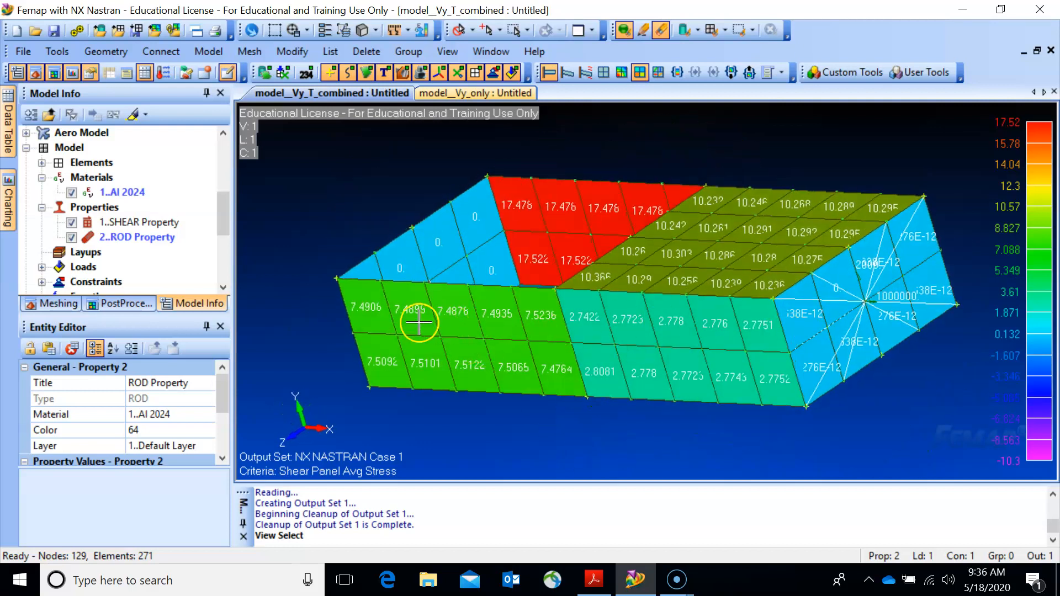
- Look up the combined-load shear flow of panel 1 in AE418_Lecture_5.pdf in Acrobat Reader and return to the Femap stress plot to compare
{"action": "left_click", "coordinate": [594, 579]}
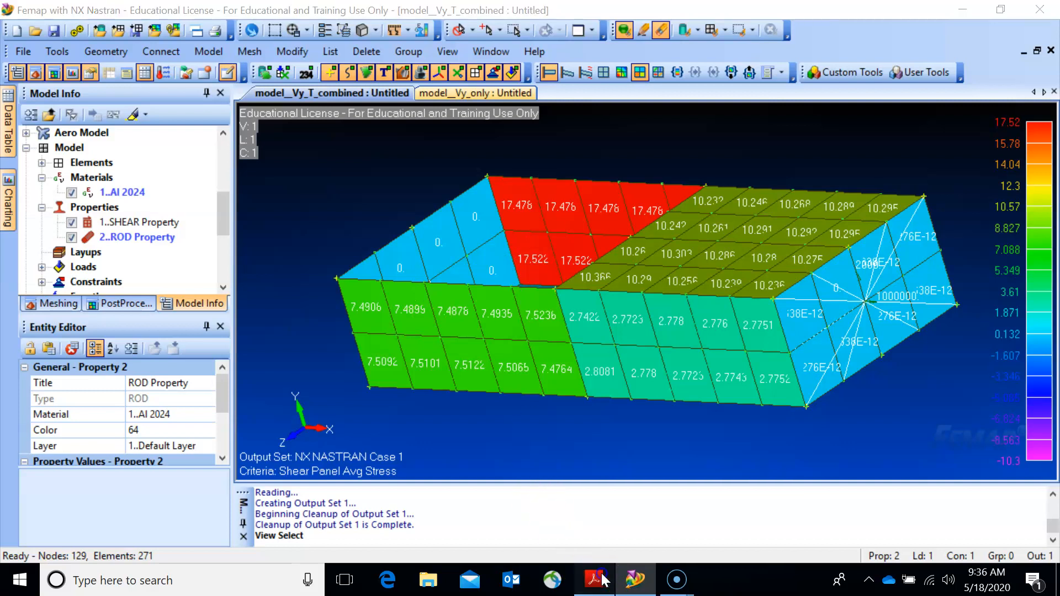
{"action": "scroll", "coordinate": [566, 372], "scroll_direction": "down", "scroll_amount": 15}
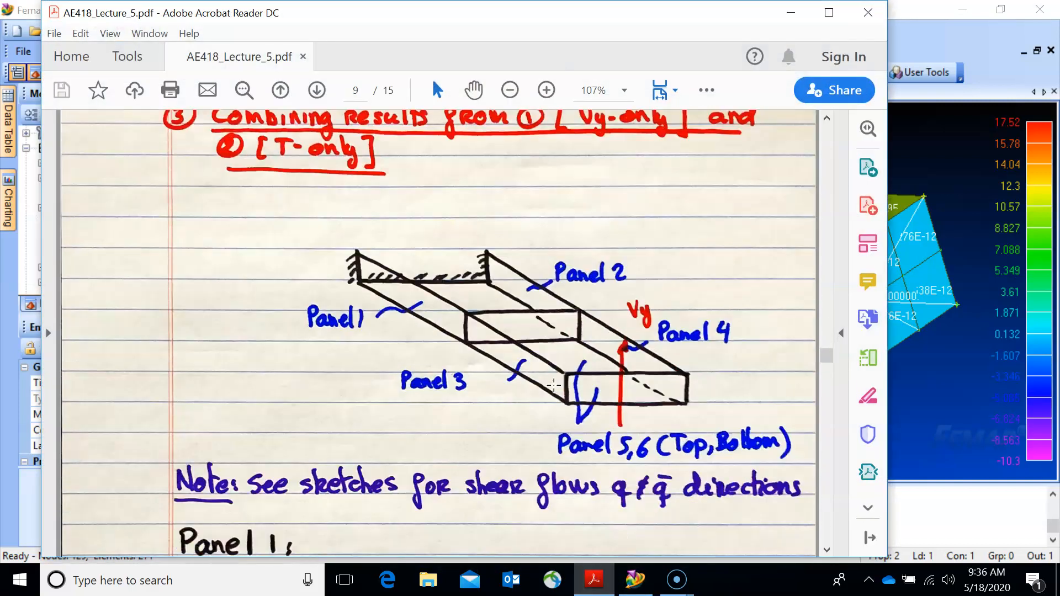
{"action": "scroll", "coordinate": [555, 354], "scroll_direction": "up", "scroll_amount": 3}
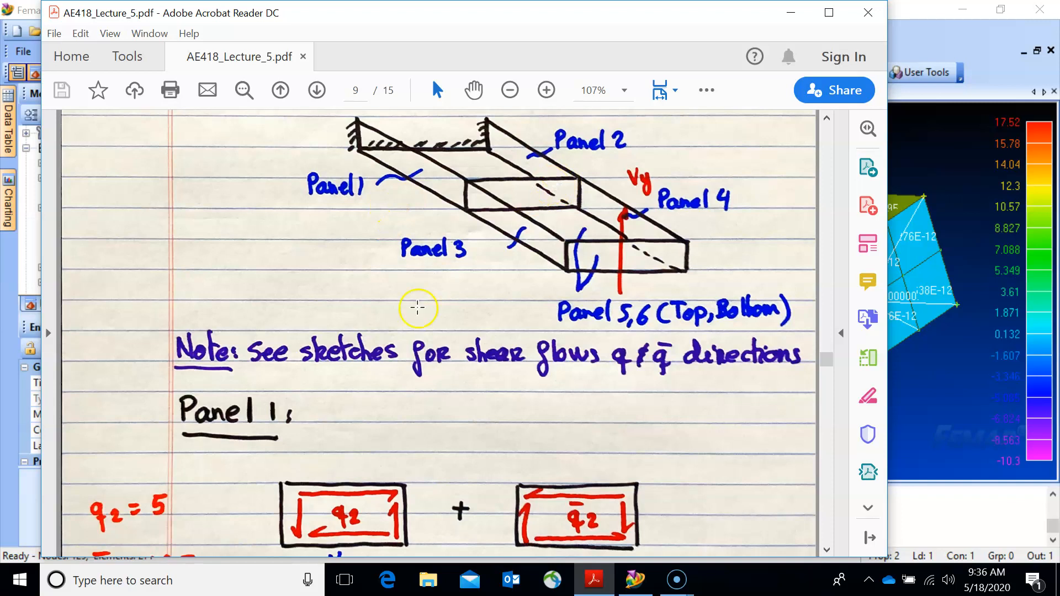
{"action": "scroll", "coordinate": [418, 331], "scroll_direction": "down", "scroll_amount": 6}
{"action": "scroll", "coordinate": [418, 342], "scroll_direction": "down", "scroll_amount": 5}
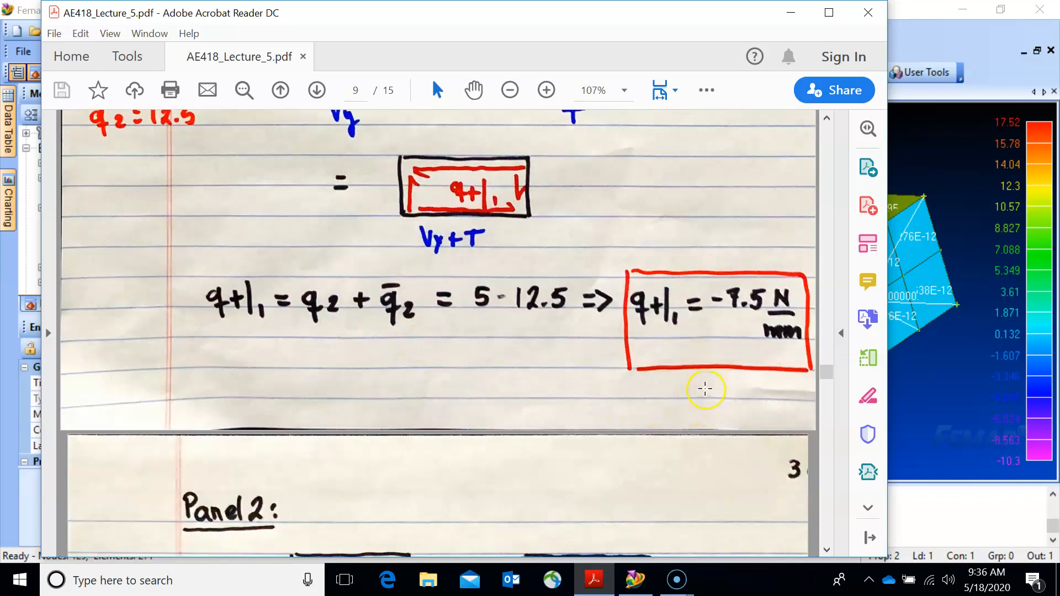
{"action": "left_click", "coordinate": [789, 13]}
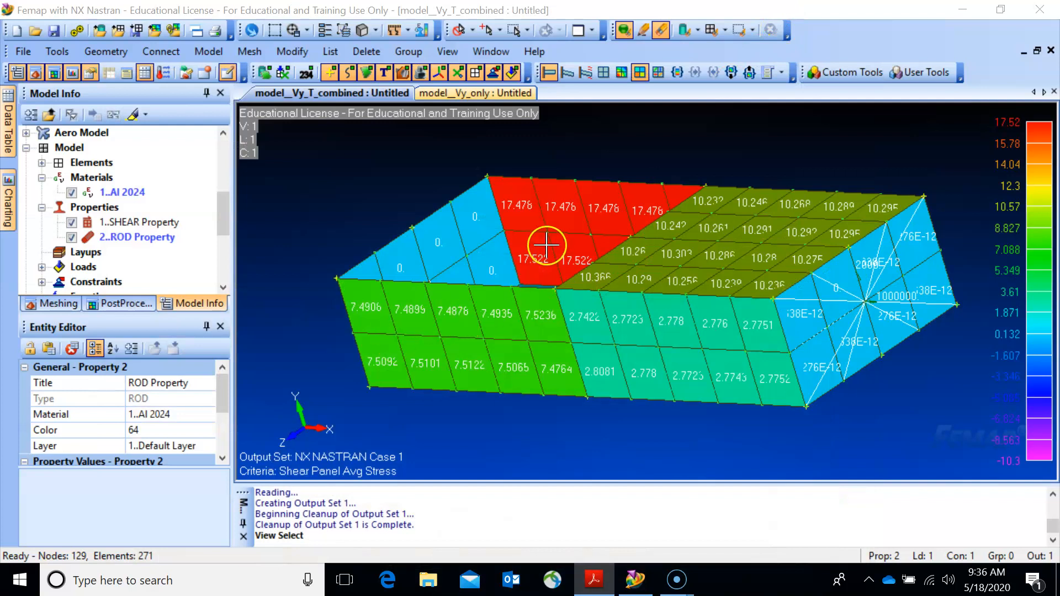
- Check the lecture PDF's combined shear flows for panels 2 and 3 against the panel stresses in the Femap plot
{"action": "left_click", "coordinate": [594, 579]}
{"action": "scroll", "coordinate": [615, 364], "scroll_direction": "down", "scroll_amount": 7}
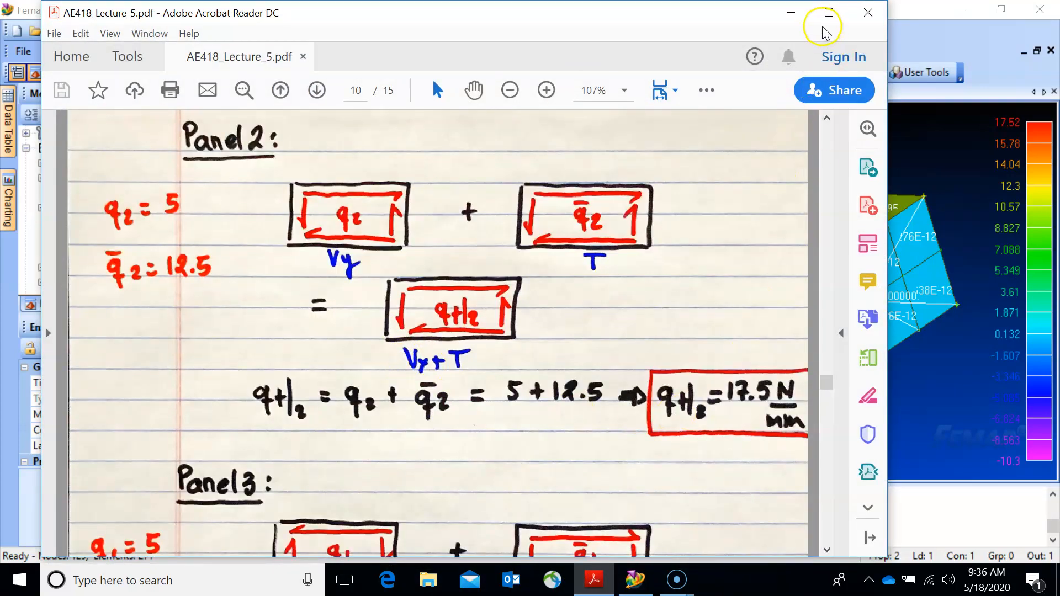
{"action": "left_click", "coordinate": [789, 12]}
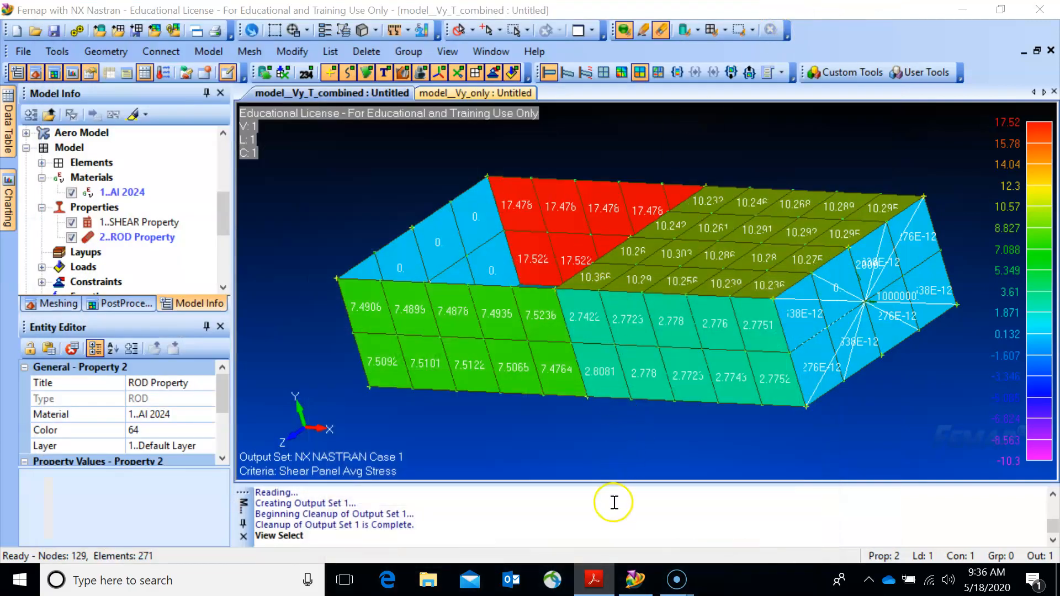
{"action": "left_click", "coordinate": [605, 584]}
{"action": "scroll", "coordinate": [607, 436], "scroll_direction": "down", "scroll_amount": 10}
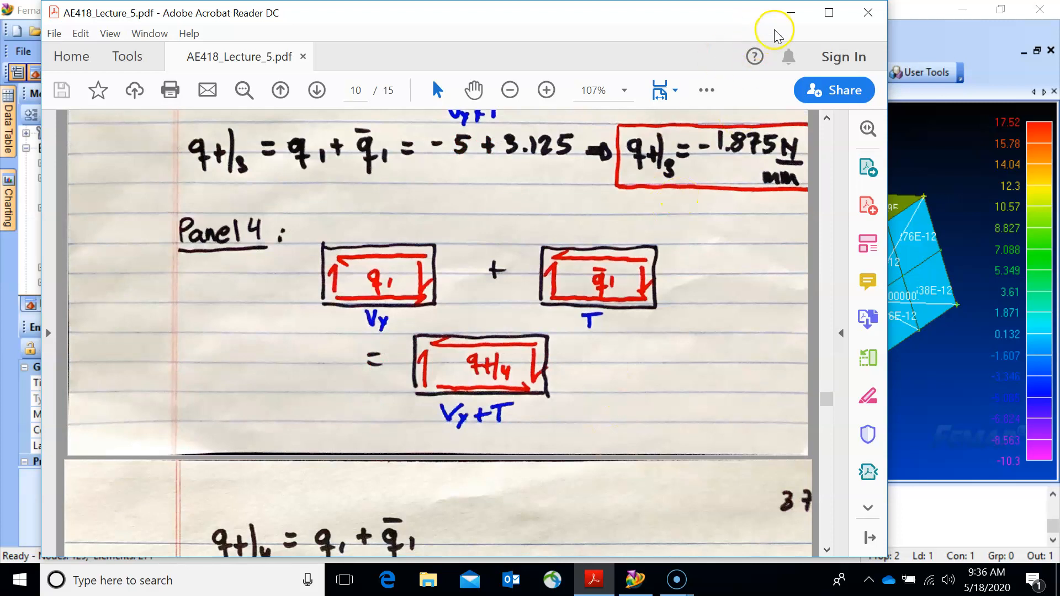
{"action": "left_click", "coordinate": [790, 12]}
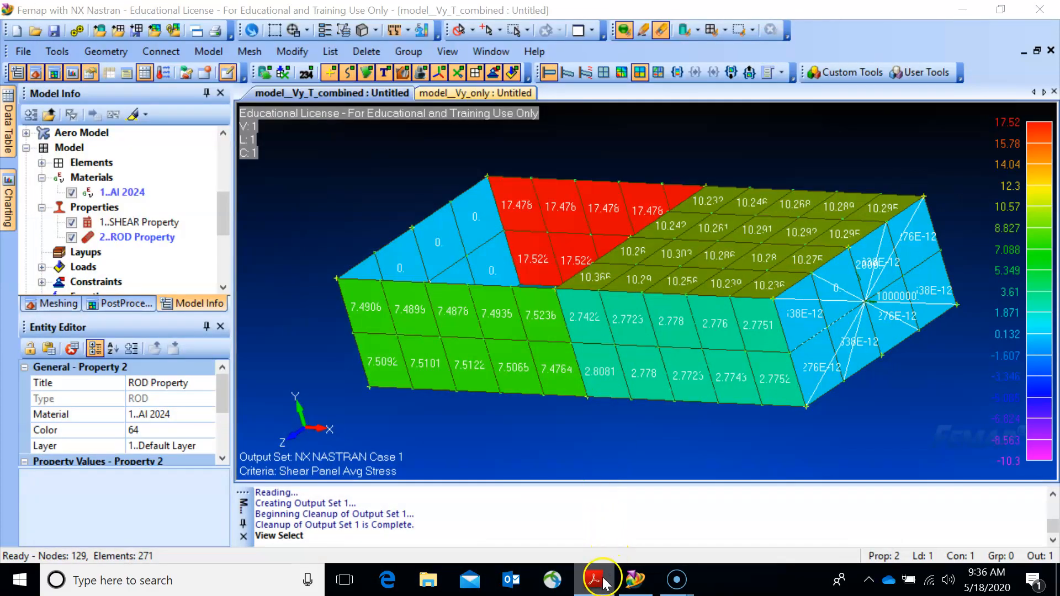
- Review the lecture's panel numbering sketch and the panel 2 to 4 derivations, and inspect the far side wall's stresses in Femap
{"action": "left_click", "coordinate": [604, 582]}
{"action": "scroll", "coordinate": [589, 403], "scroll_direction": "down", "scroll_amount": 6}
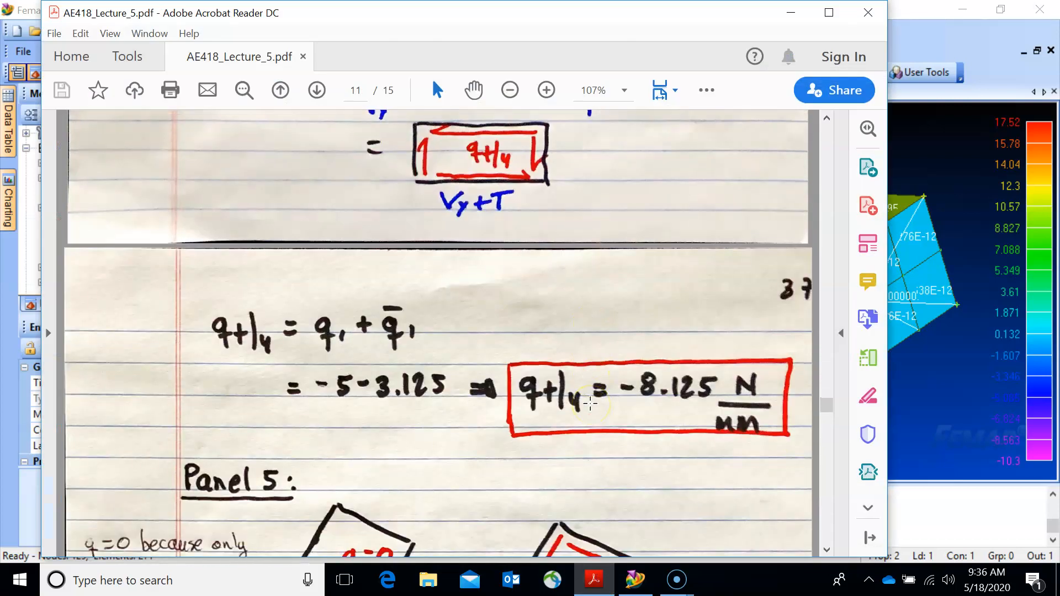
{"action": "scroll", "coordinate": [589, 403], "scroll_direction": "up", "scroll_amount": 10}
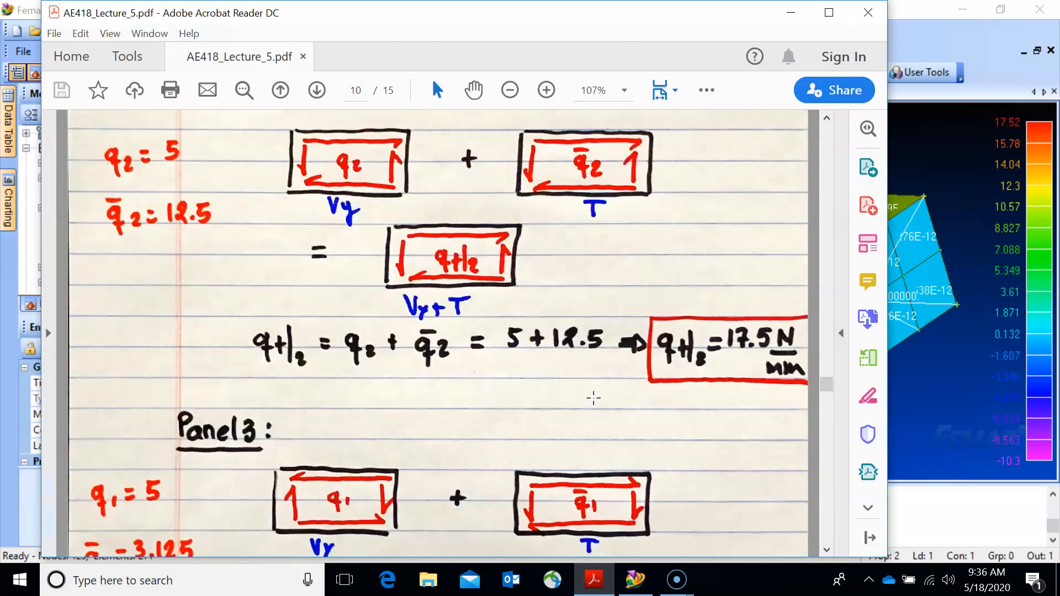
{"action": "scroll", "coordinate": [594, 398], "scroll_direction": "up", "scroll_amount": 8}
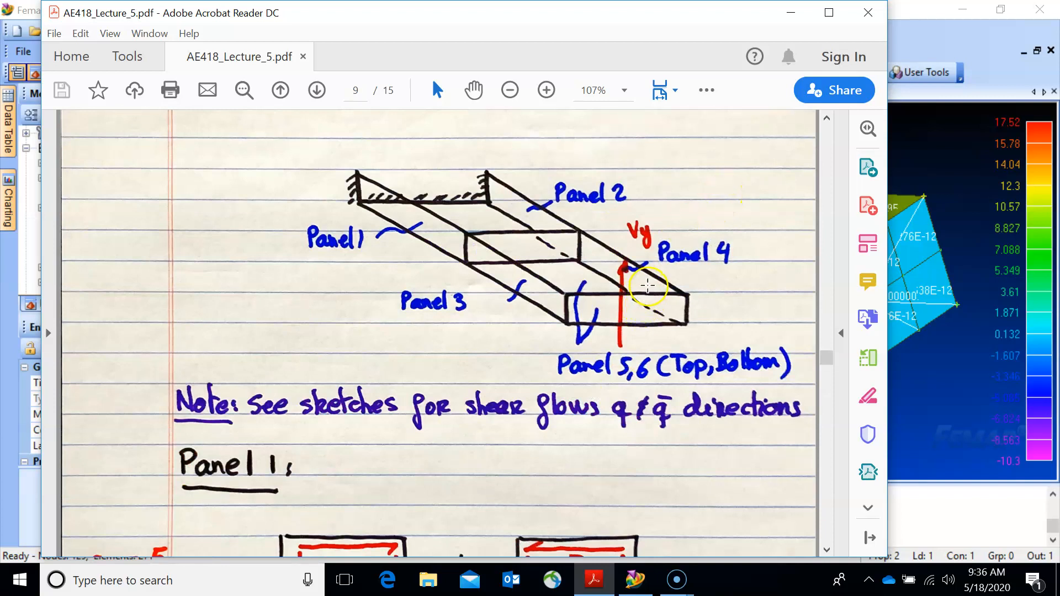
{"action": "scroll", "coordinate": [490, 326], "scroll_direction": "down", "scroll_amount": 8}
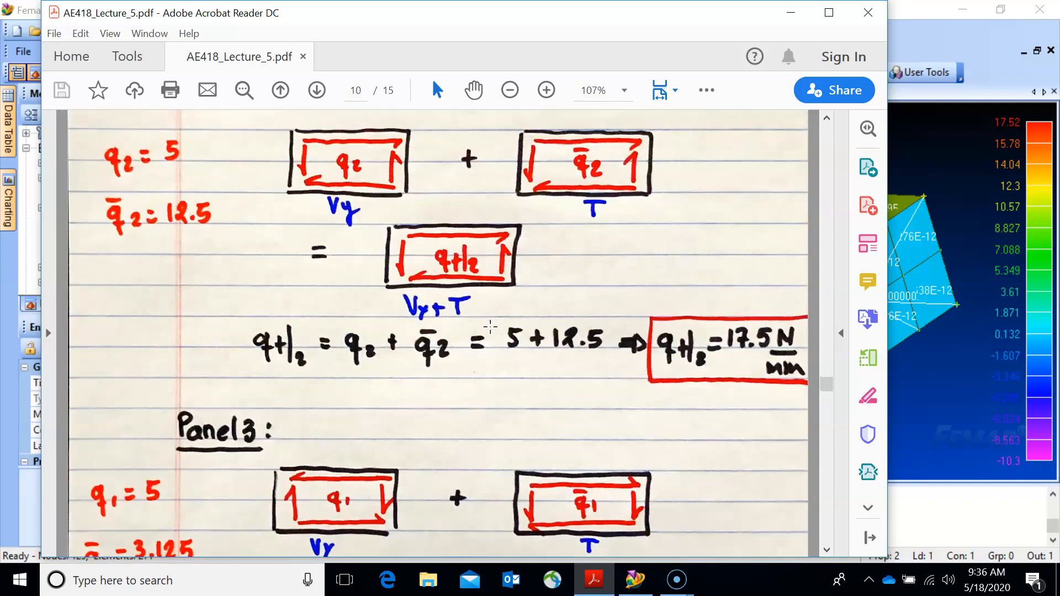
{"action": "scroll", "coordinate": [490, 326], "scroll_direction": "down", "scroll_amount": 5}
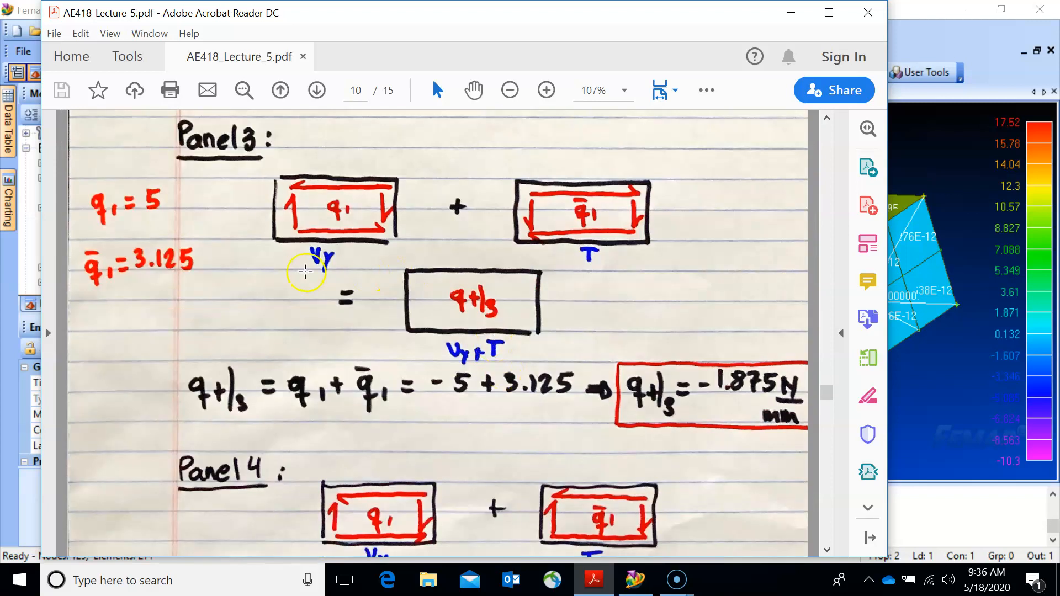
{"action": "left_click", "coordinate": [791, 12]}
{"action": "middle_click_drag", "start_coordinate": [670, 328], "coordinate": [478, 346]}
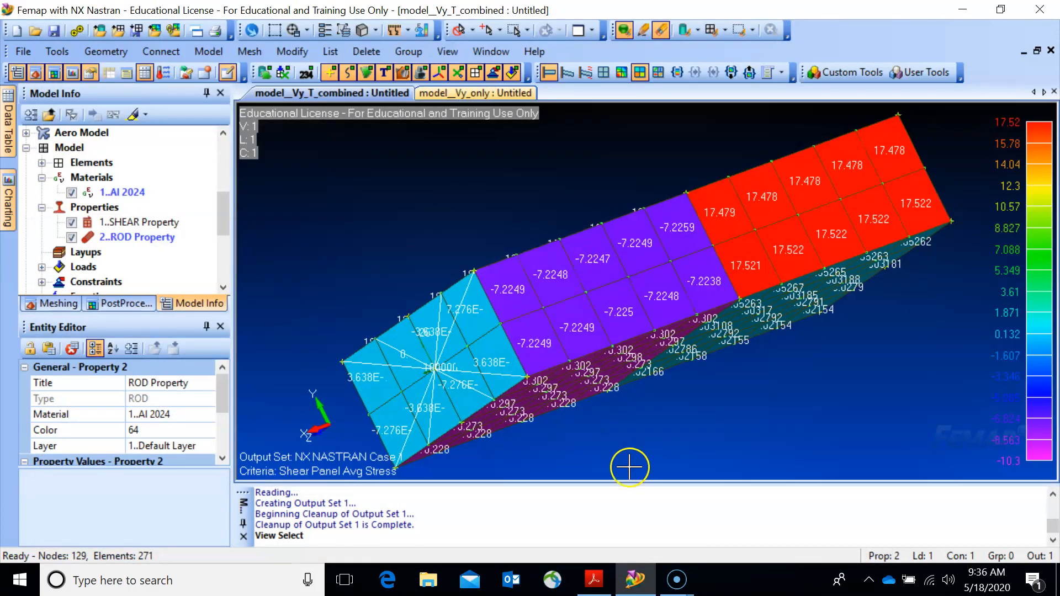
- Compare the lecture PDF's combined shear flow for panel 4 with the outboard side wall stresses in the Femap plot
{"action": "left_click", "coordinate": [594, 580]}
{"action": "scroll", "coordinate": [573, 473], "scroll_direction": "down", "scroll_amount": 3}
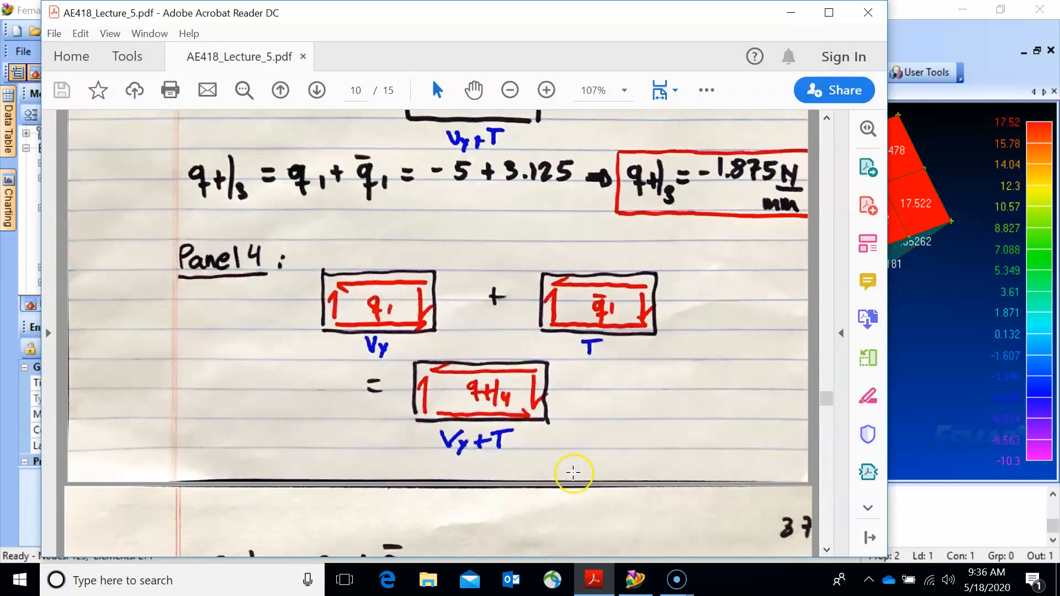
{"action": "scroll", "coordinate": [575, 473], "scroll_direction": "down", "scroll_amount": 4}
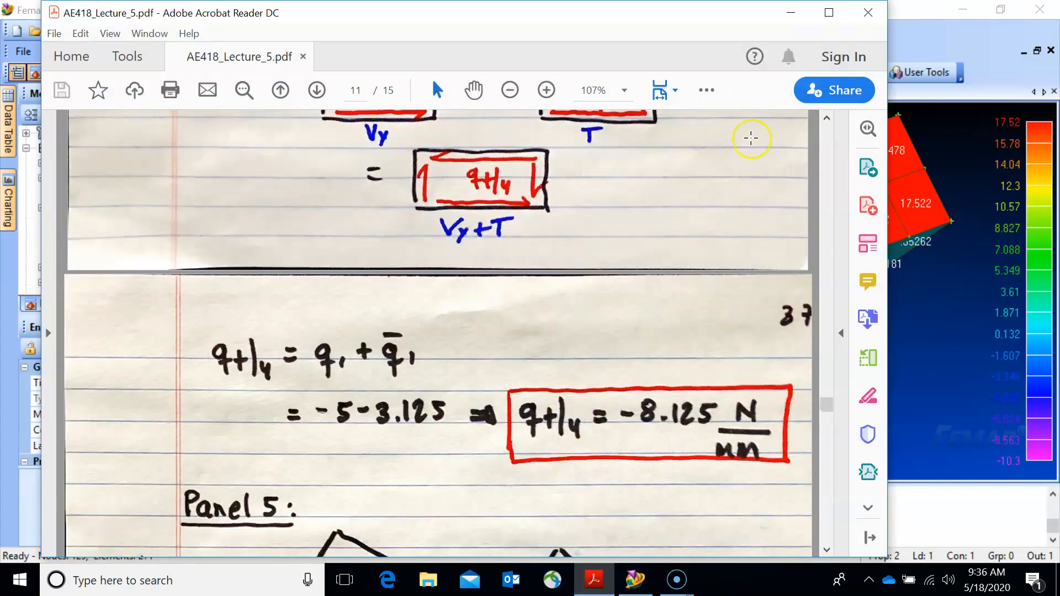
{"action": "left_click", "coordinate": [790, 12]}
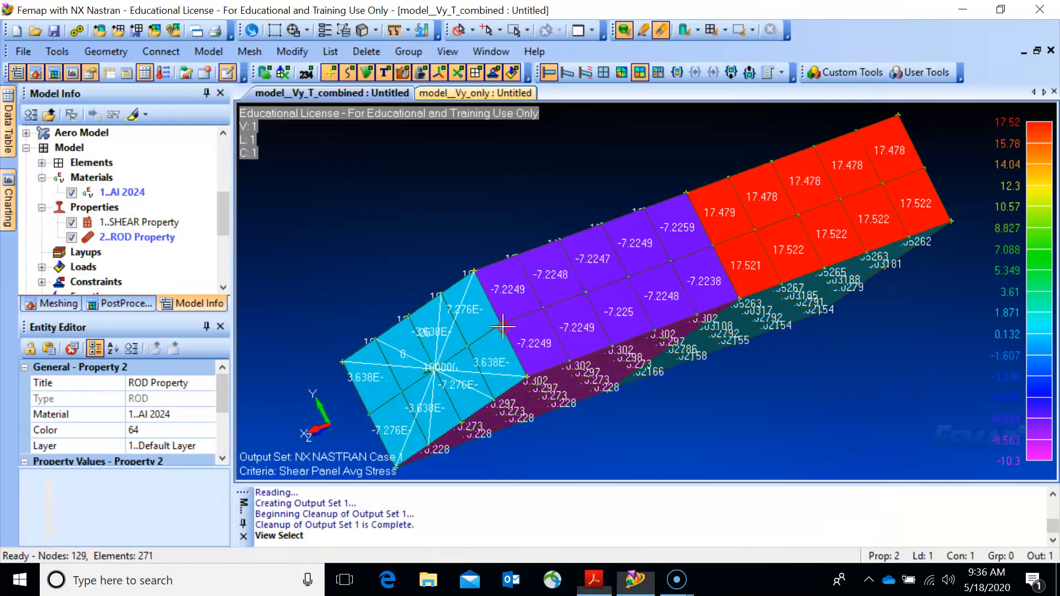
{"action": "middle_click_drag", "start_coordinate": [503, 328], "coordinate": [637, 308]}
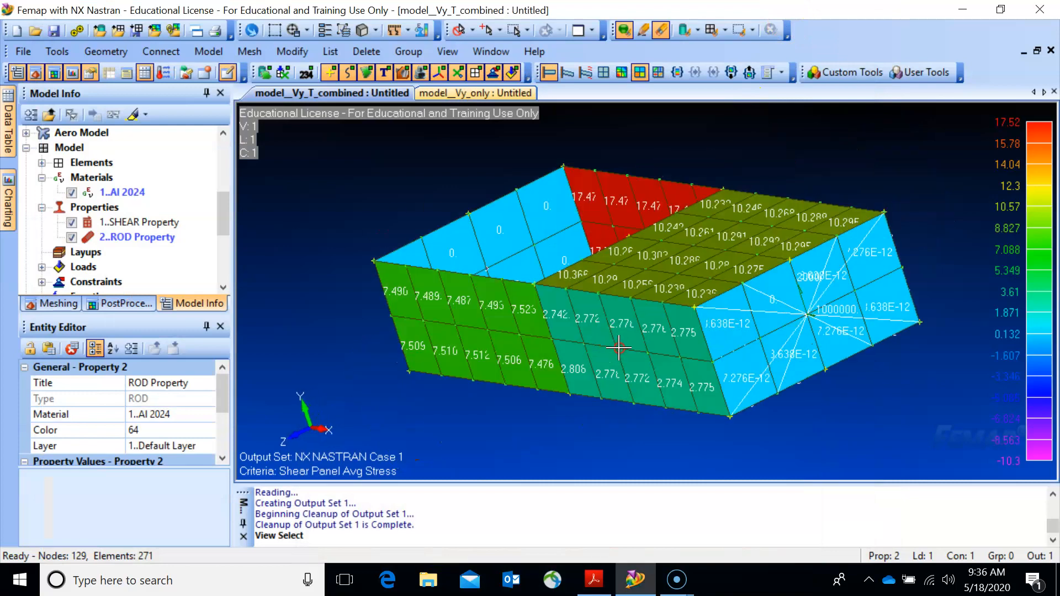